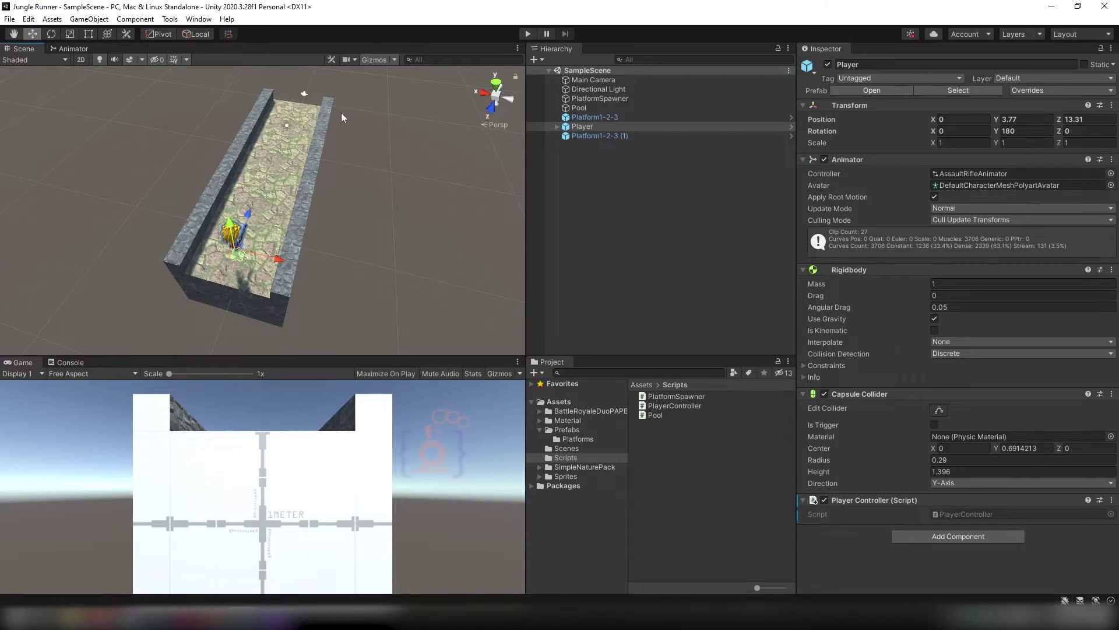
Zoom and pan to the corridor's near end with the Player, then switch to PlayerController.cs.
scroll(341, 113, "up", 3)
middle_click_drag(341, 113, 319, 170)
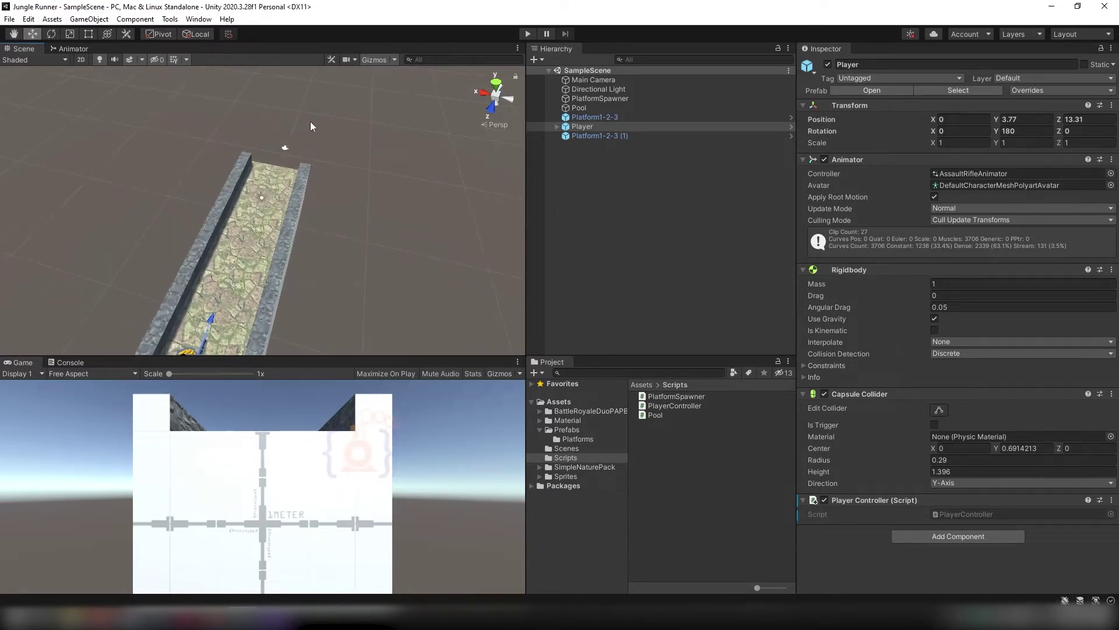
middle_click_drag(310, 122, 327, 117)
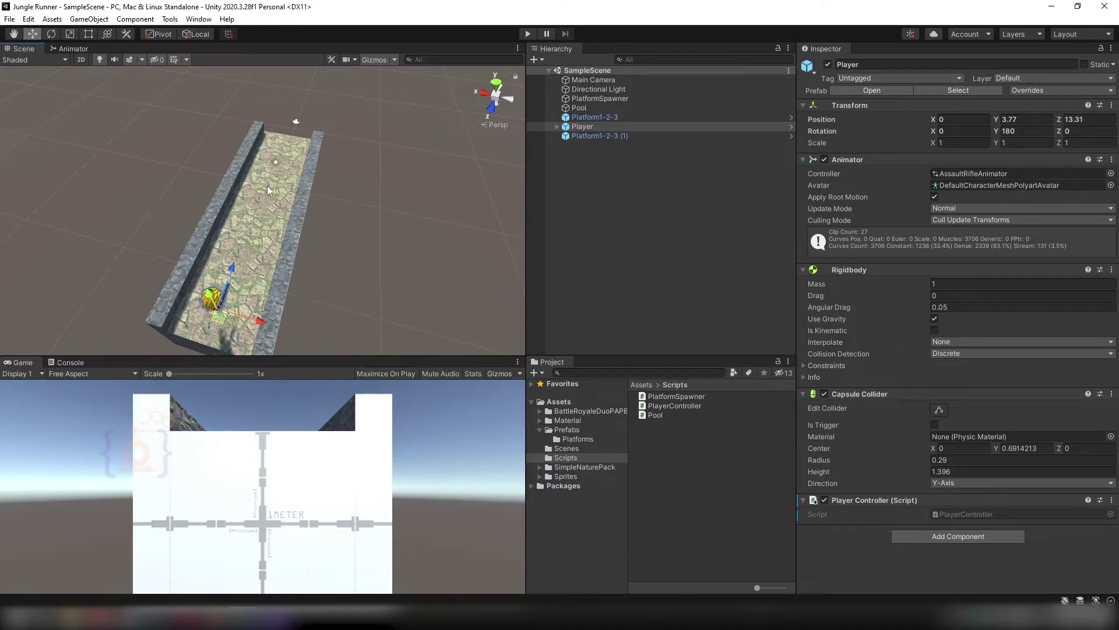
key("alt+Tab")
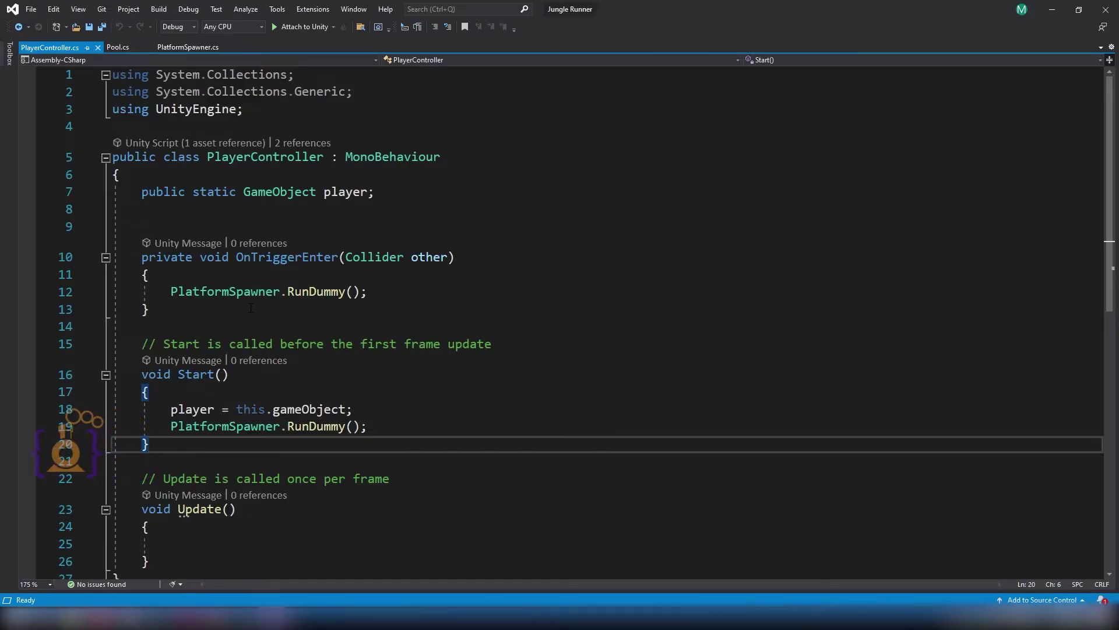
Declare public static GameObject currentPlatform below the player field and save.
left_click(388, 191)
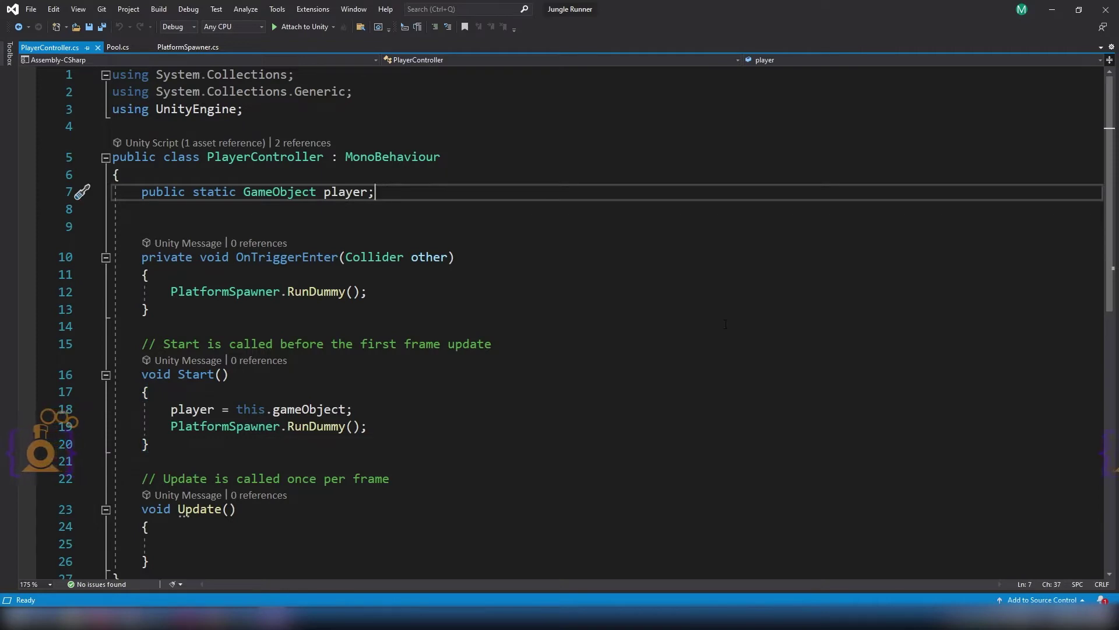
key("Return")
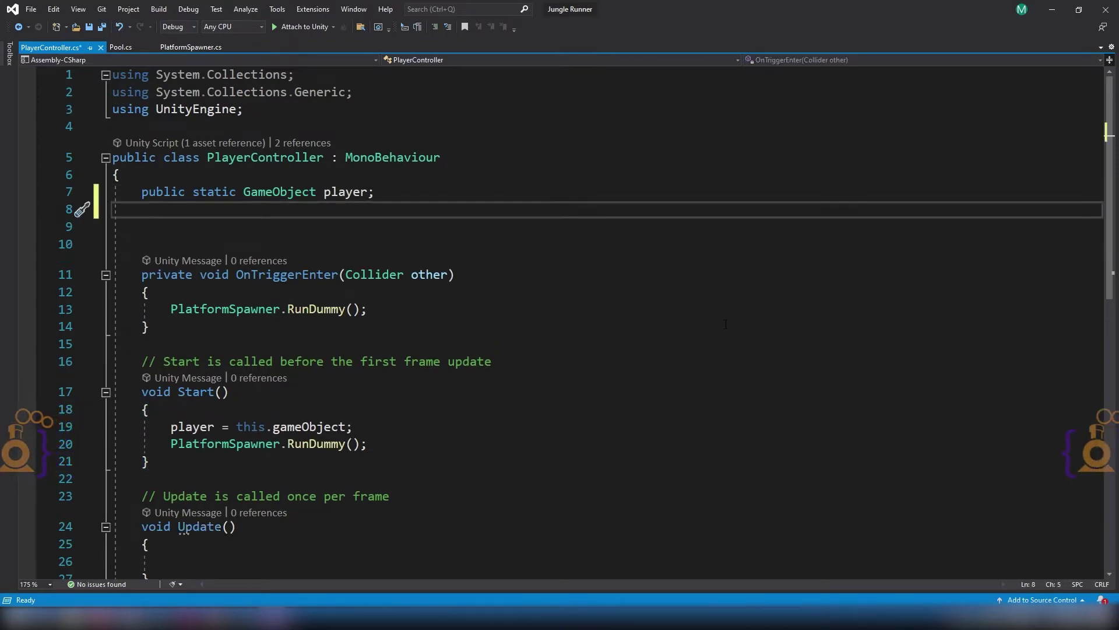
type("public static GameObject ")
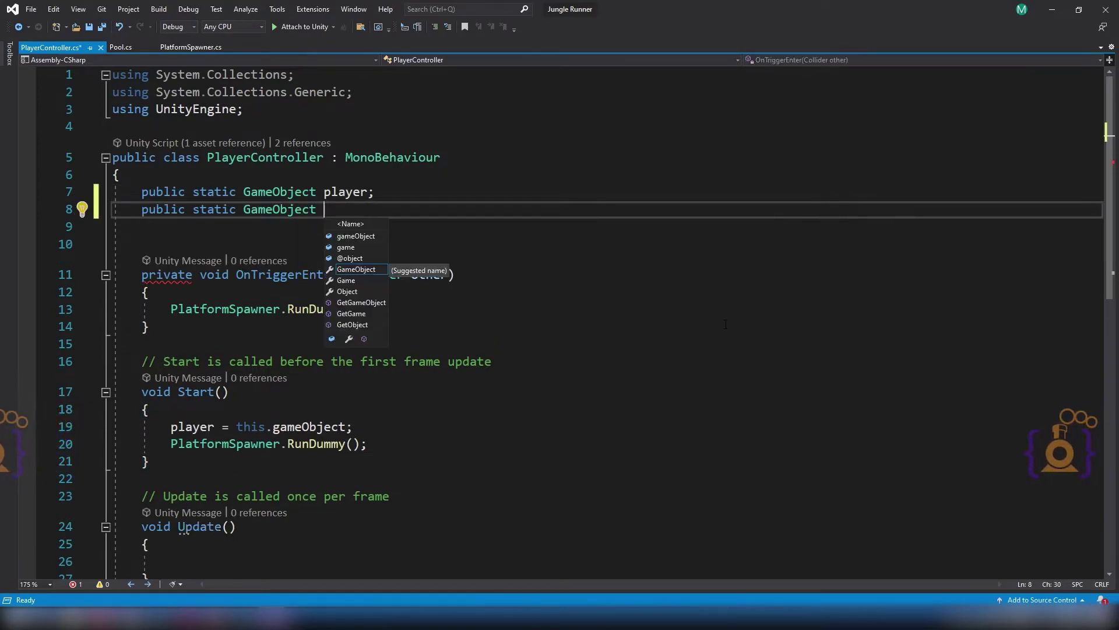
type("currentPlatform;")
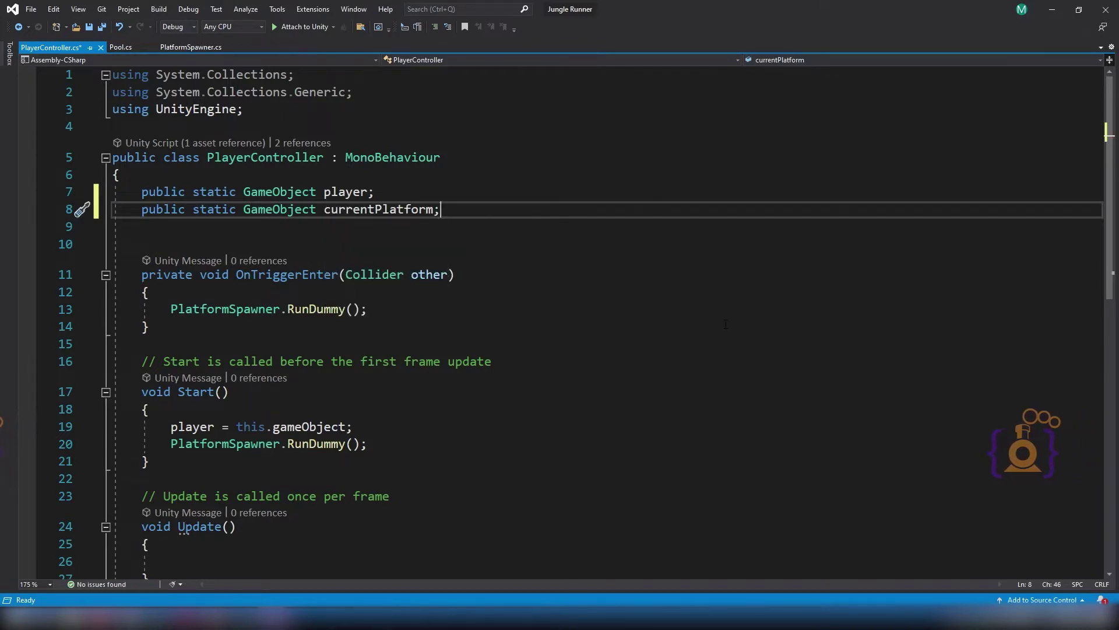
scroll(726, 324, "down", 2)
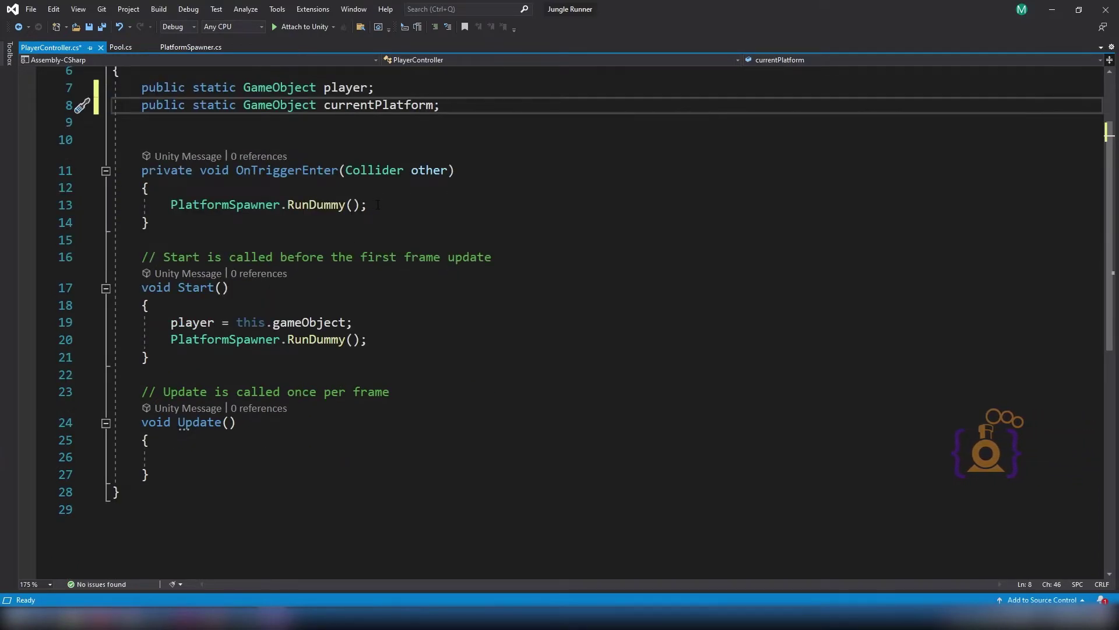
key("ctrl+s")
scroll(378, 205, "up", 2)
Generate an OnCollisionEnter handler that sets currentPlatform = collision.gameObject, then return to Unity.
key("Down")
key("Return")
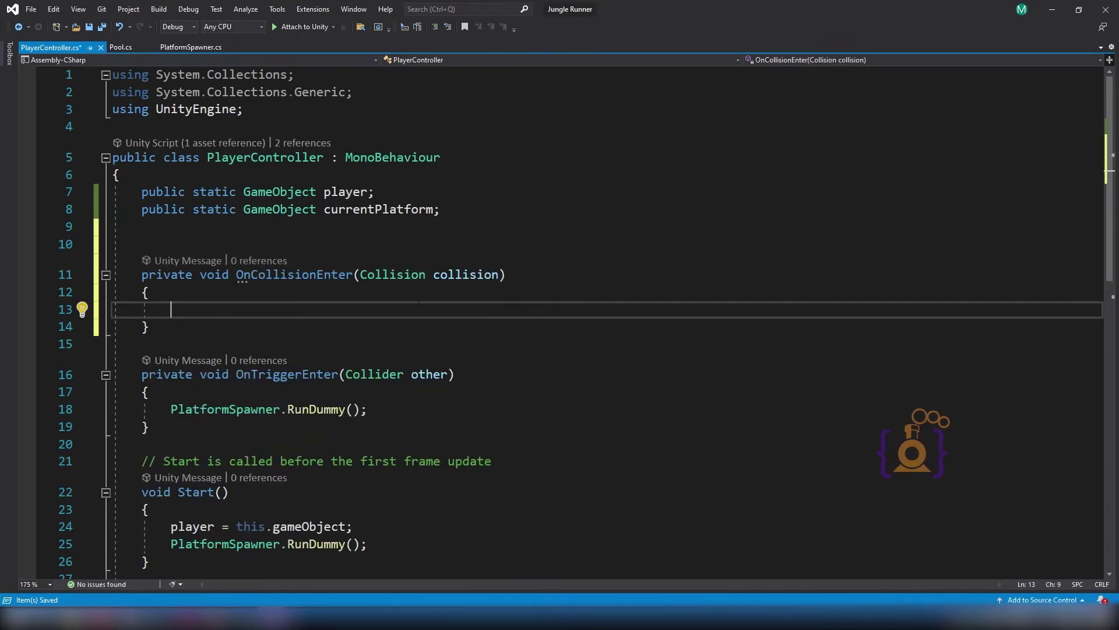
scroll(418, 301, "down", 1)
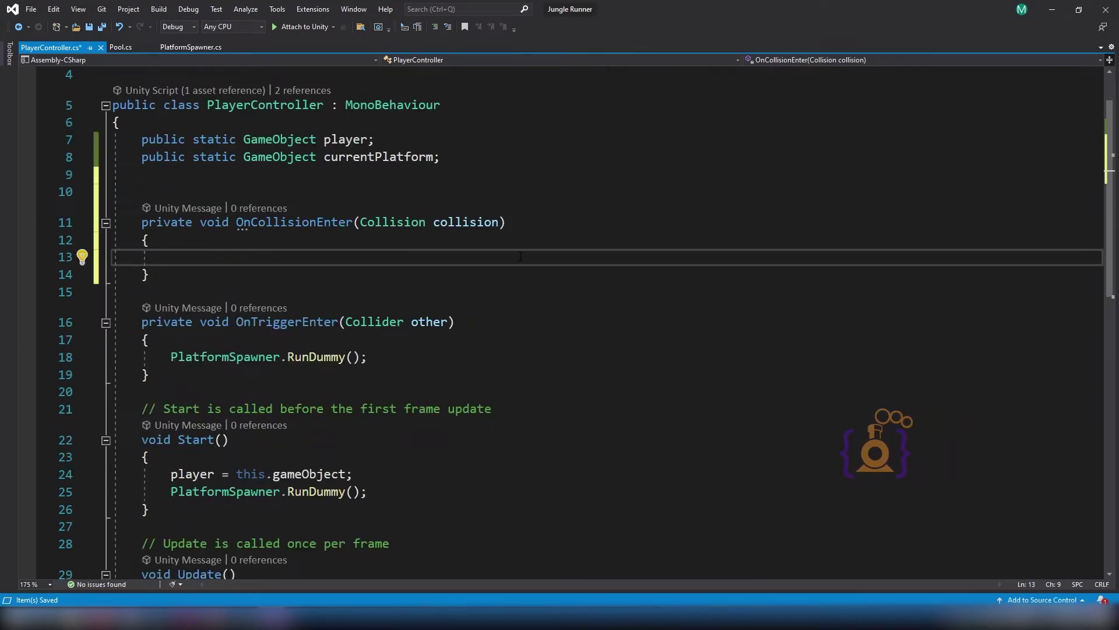
double_click(378, 157)
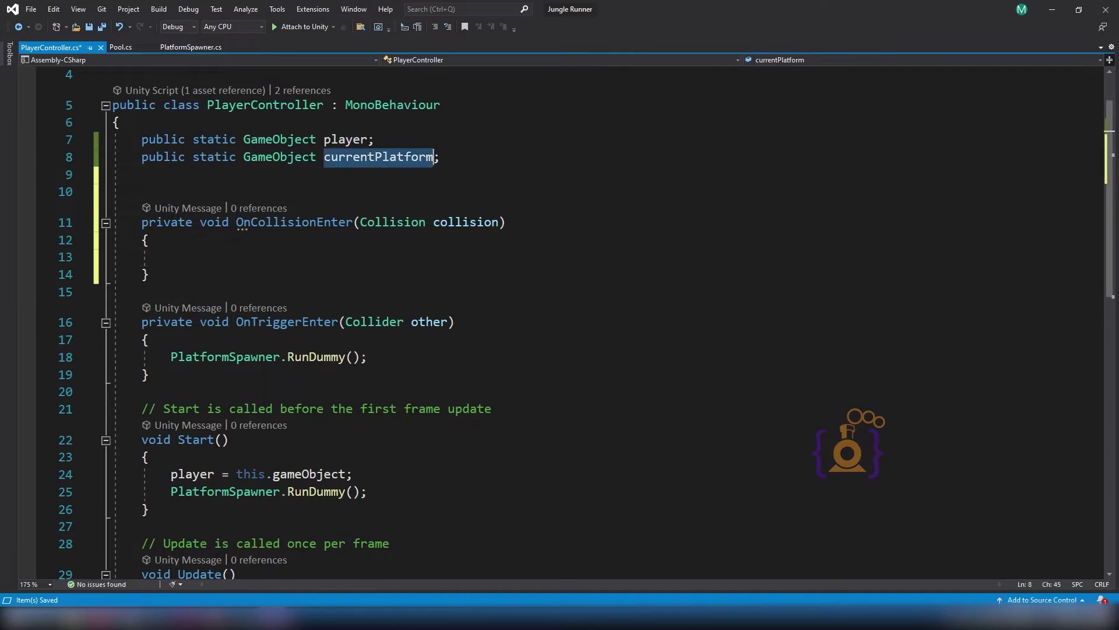
left_click(216, 261)
type("cu")
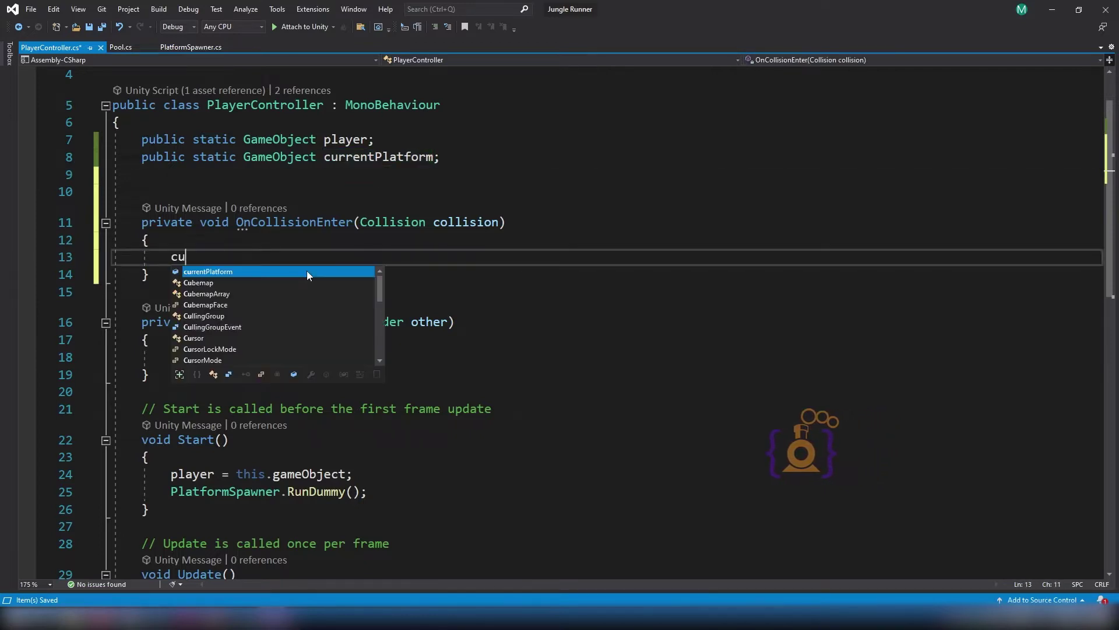
key("Tab")
type("=")
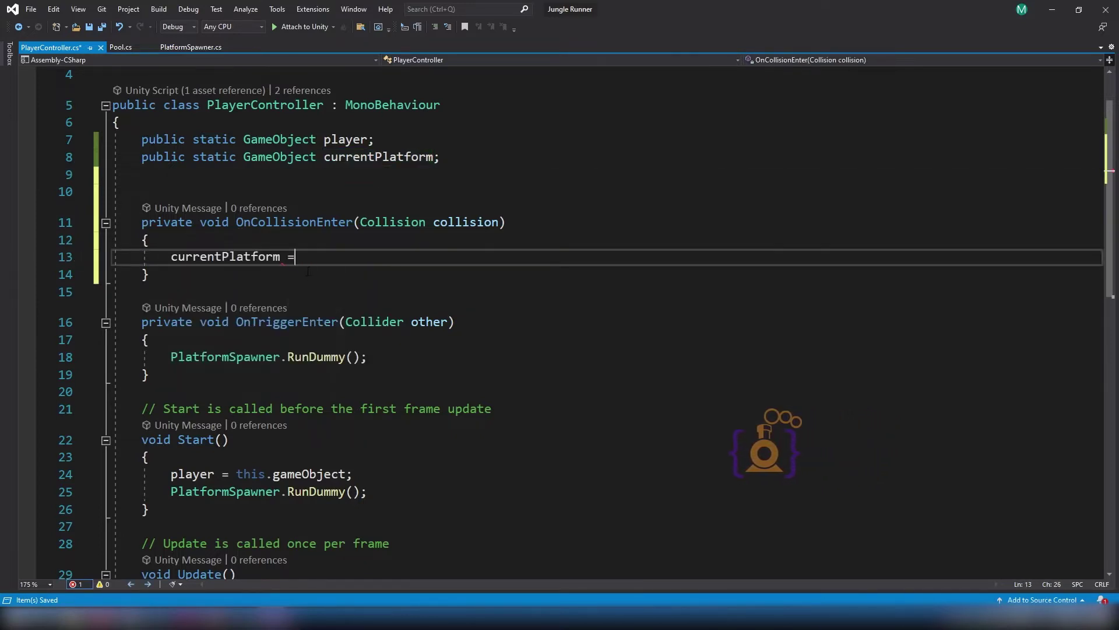
type(" co")
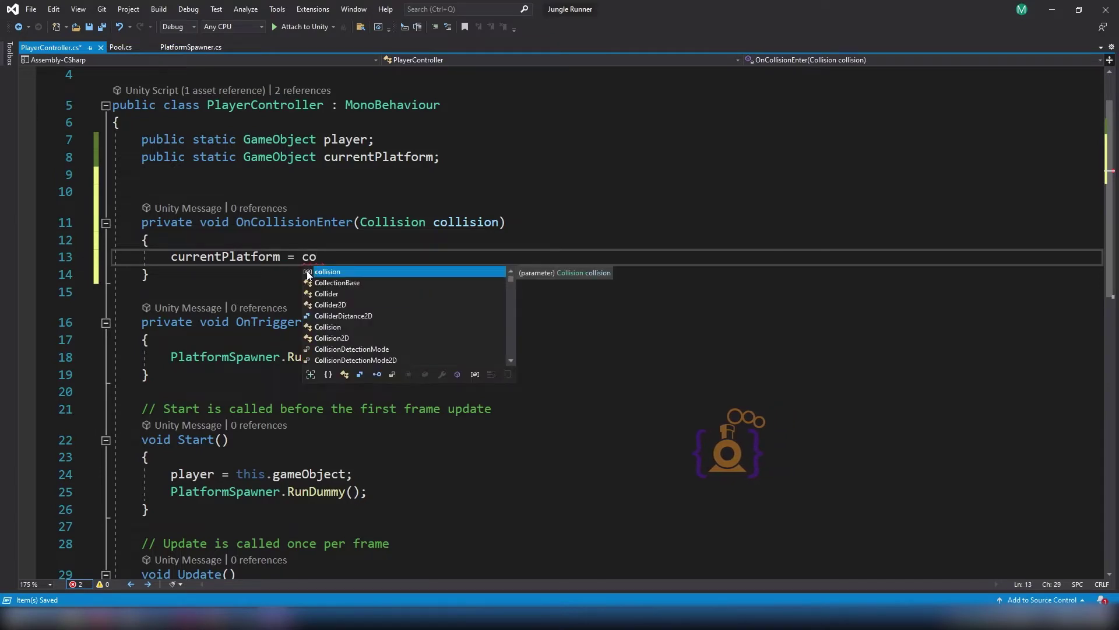
type("llision.ga")
key("Tab")
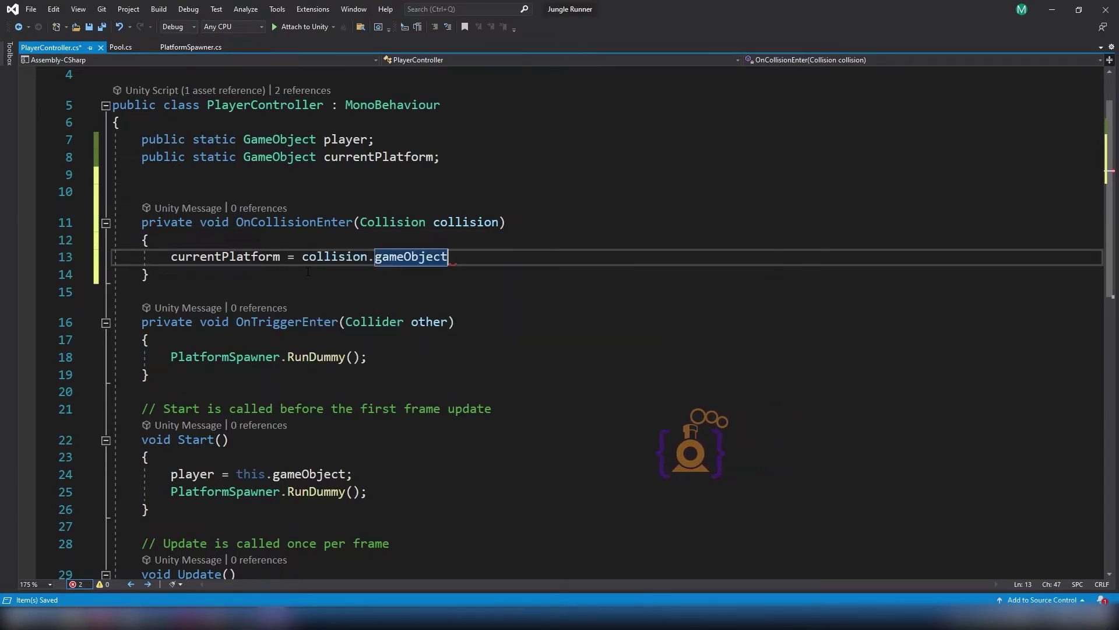
type(";")
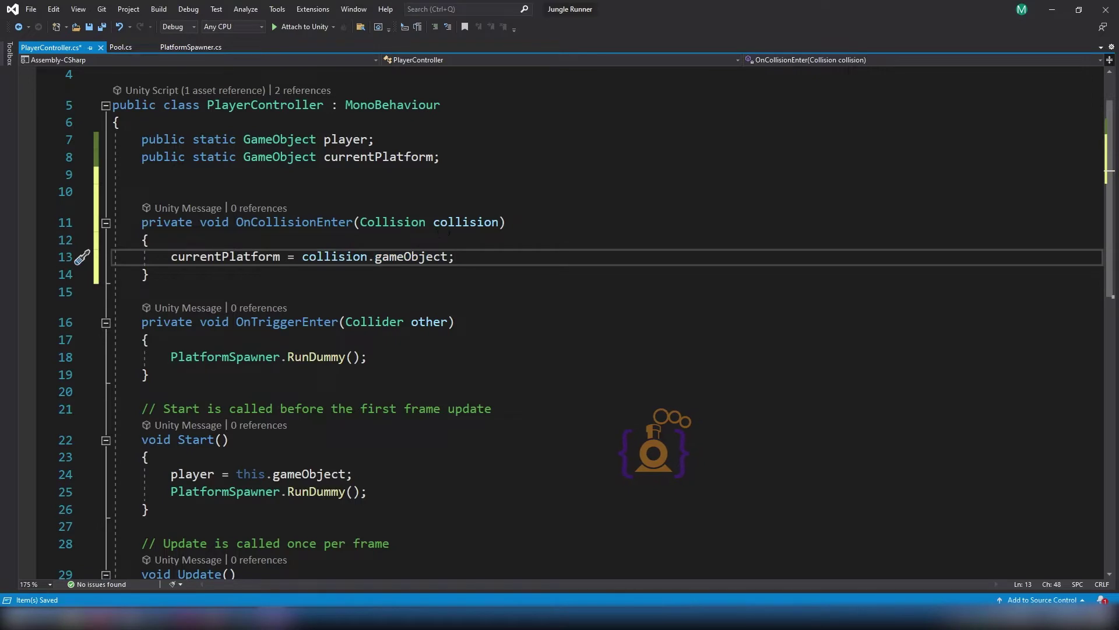
left_click(499, 222)
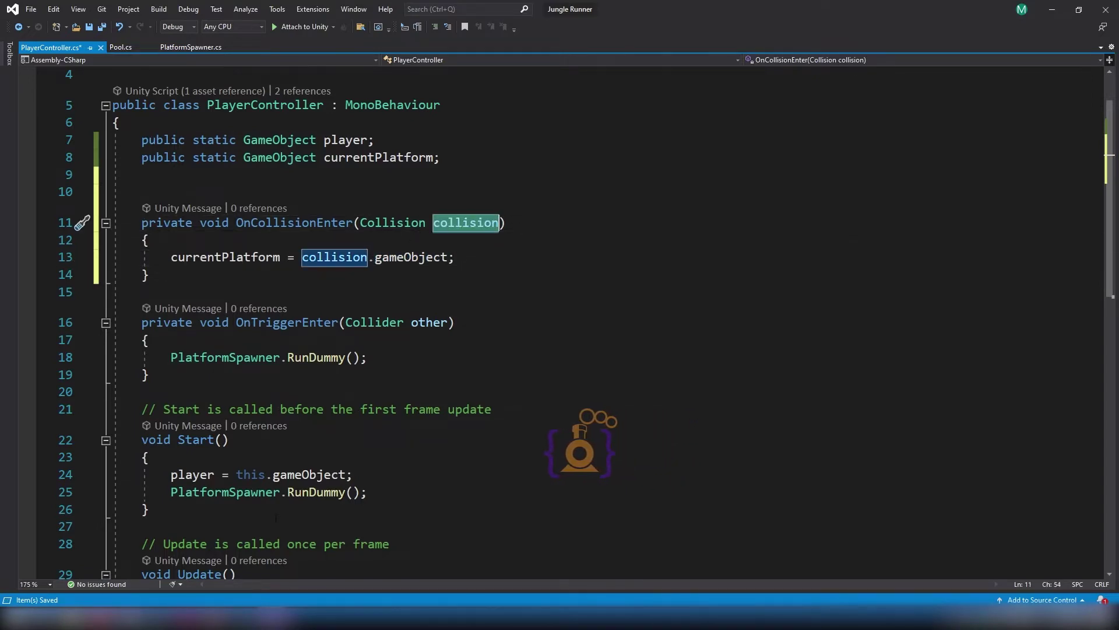
key("alt+Tab")
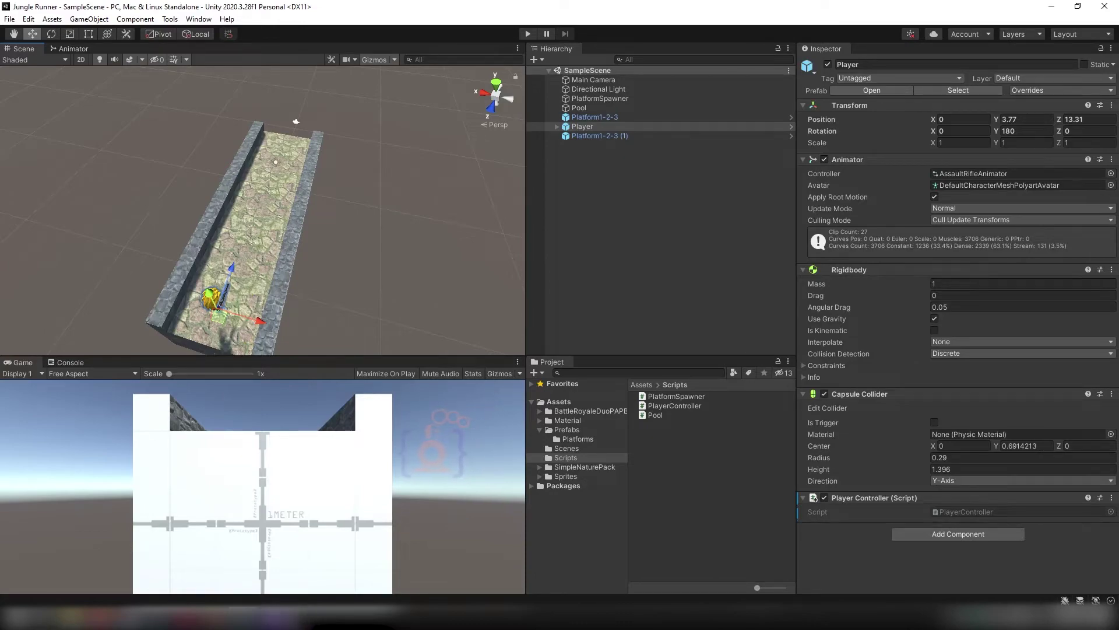
Flip between Unity and Visual Studio, ending on PlayerController.cs.
key("alt+Tab")
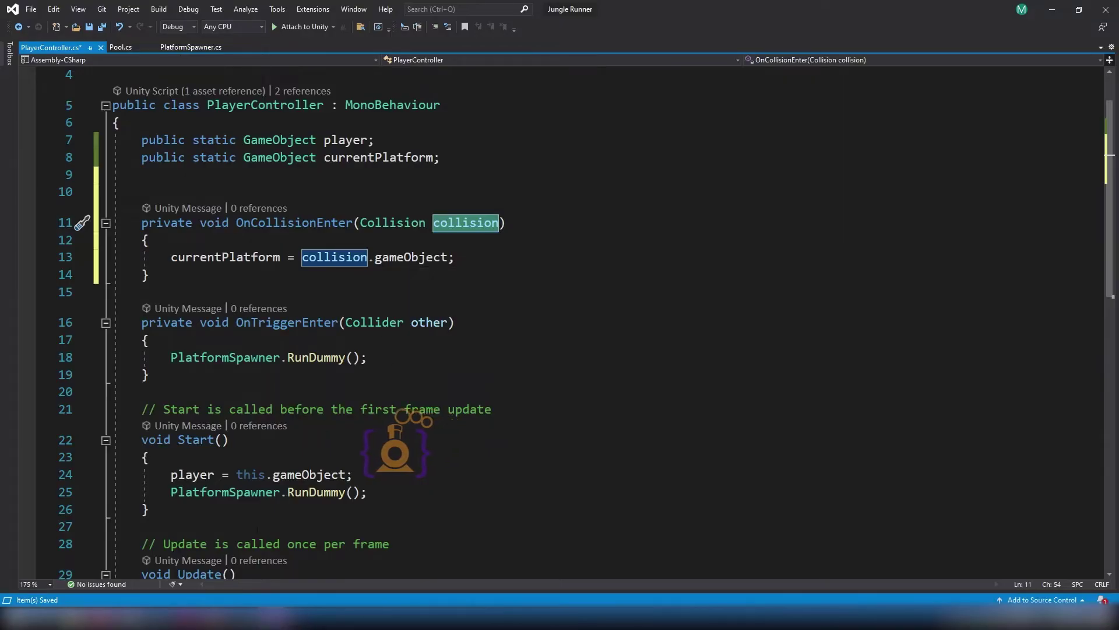
key("alt+Tab")
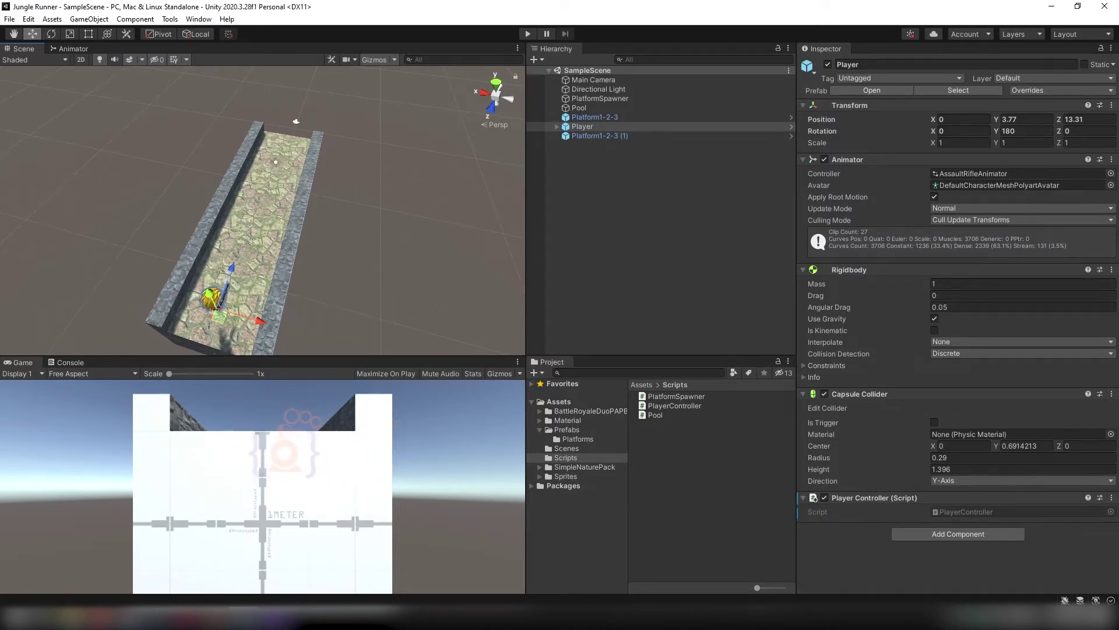
key("alt+Tab")
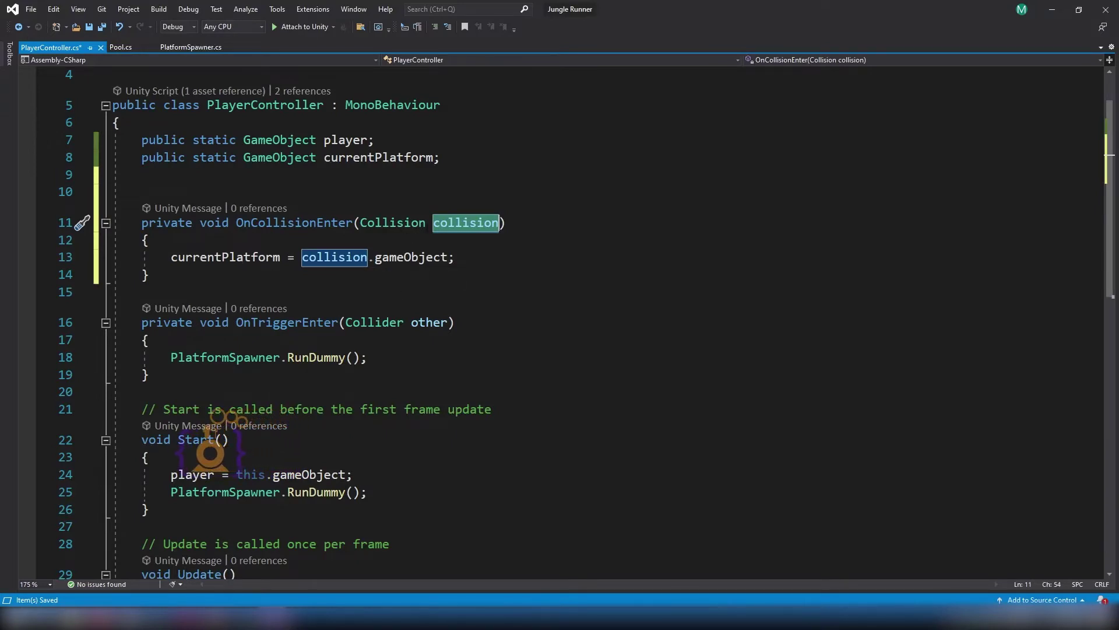
Above the RunDummy call in OnTriggerEnter, start an if(other is BoxCollider) check.
double_click(334, 257)
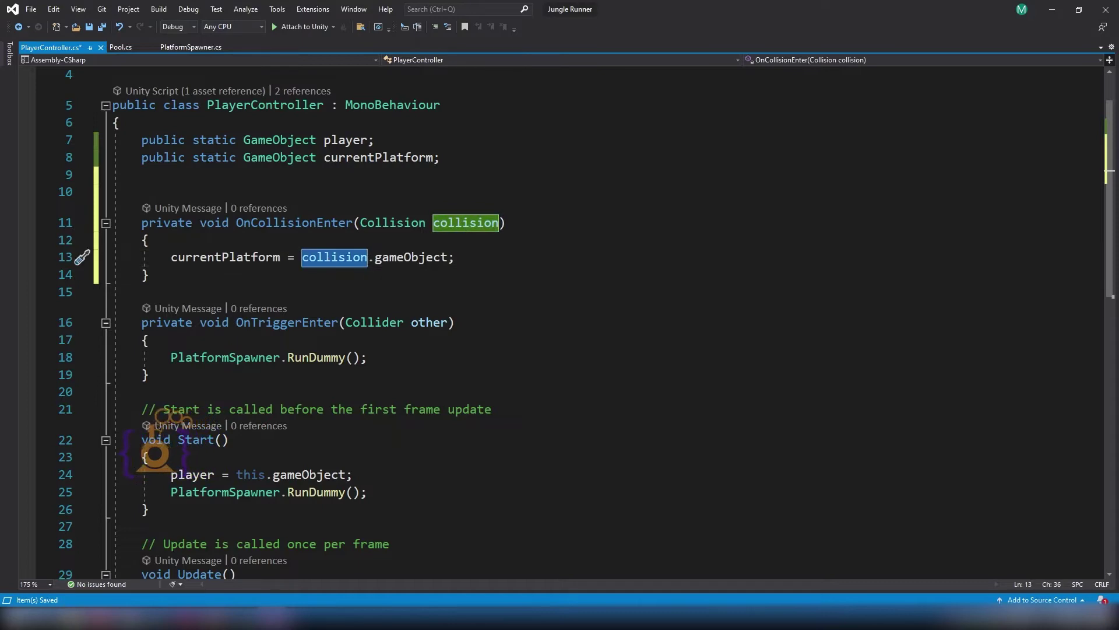
double_click(253, 258)
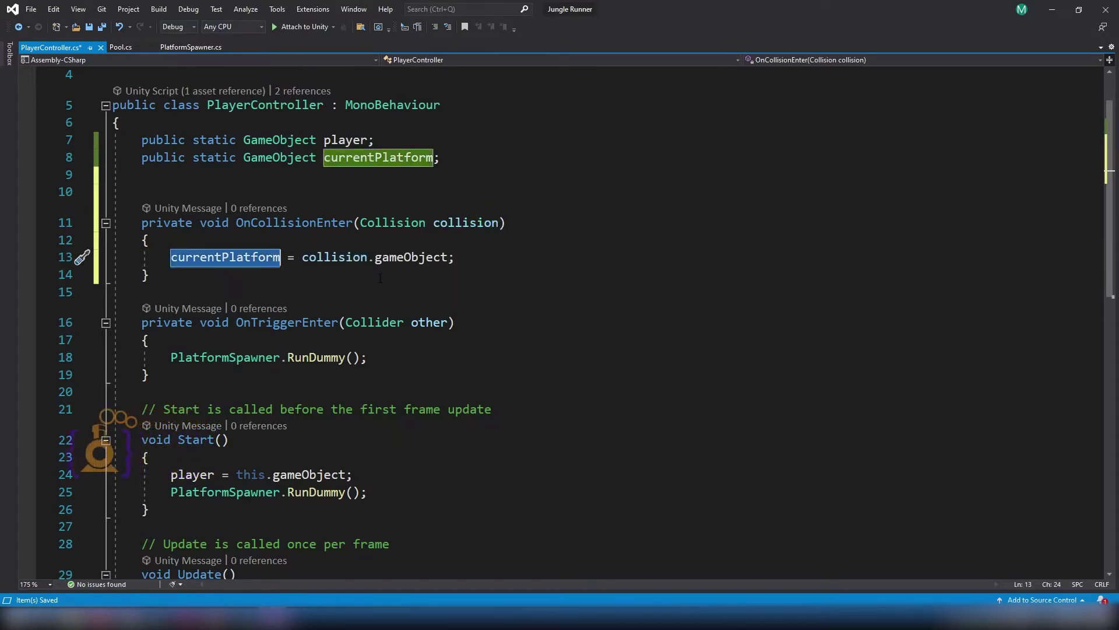
scroll(212, 341, "down", 1)
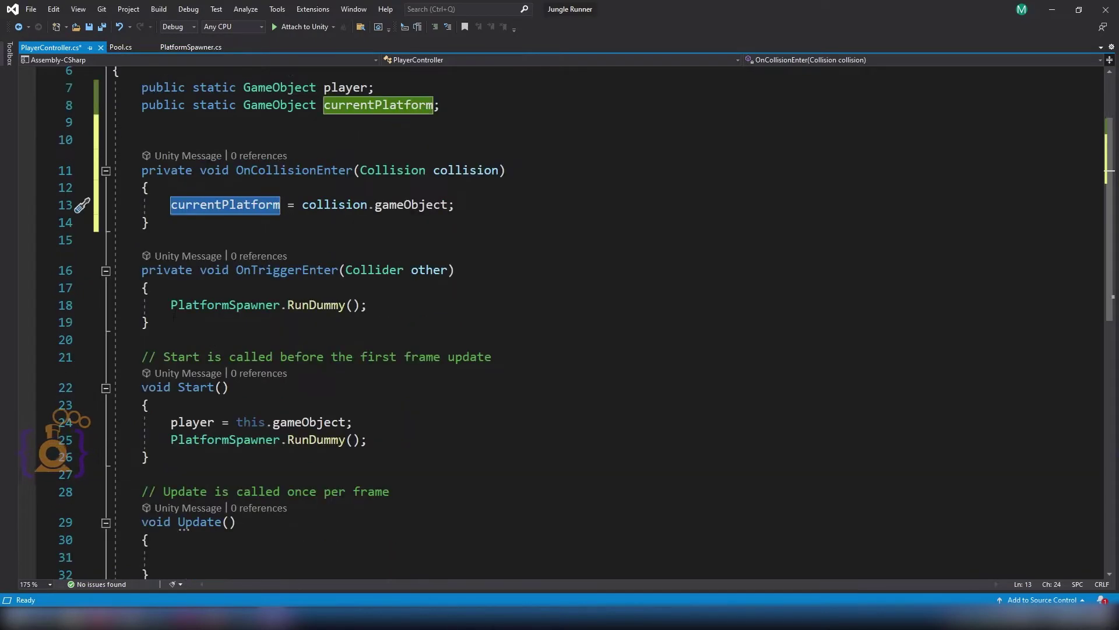
left_click(164, 303)
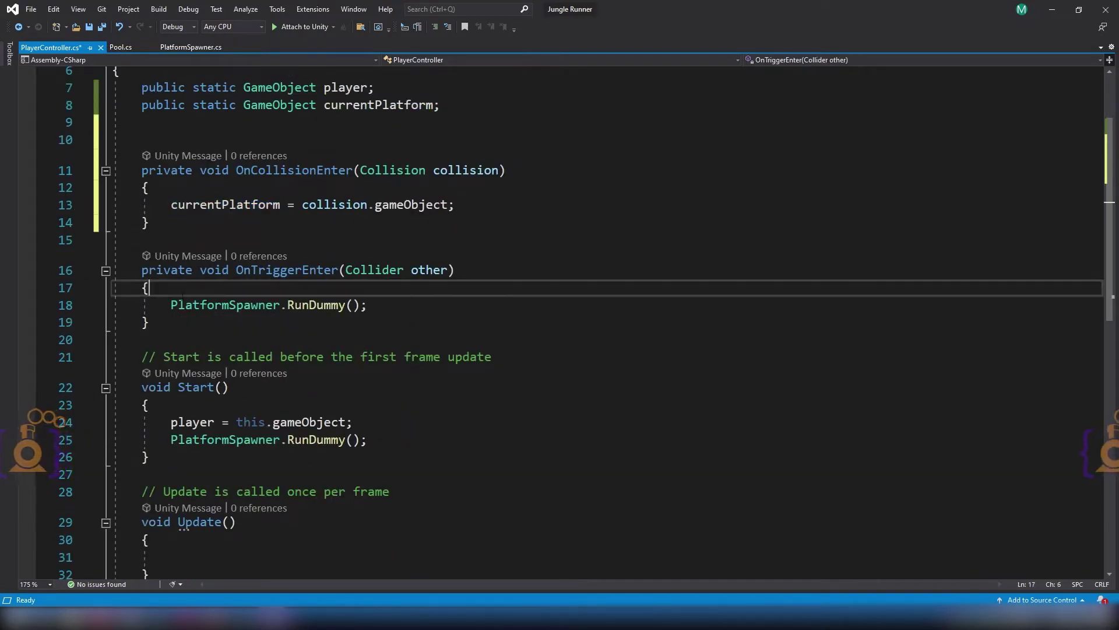
key("ctrl+Return")
type("if")
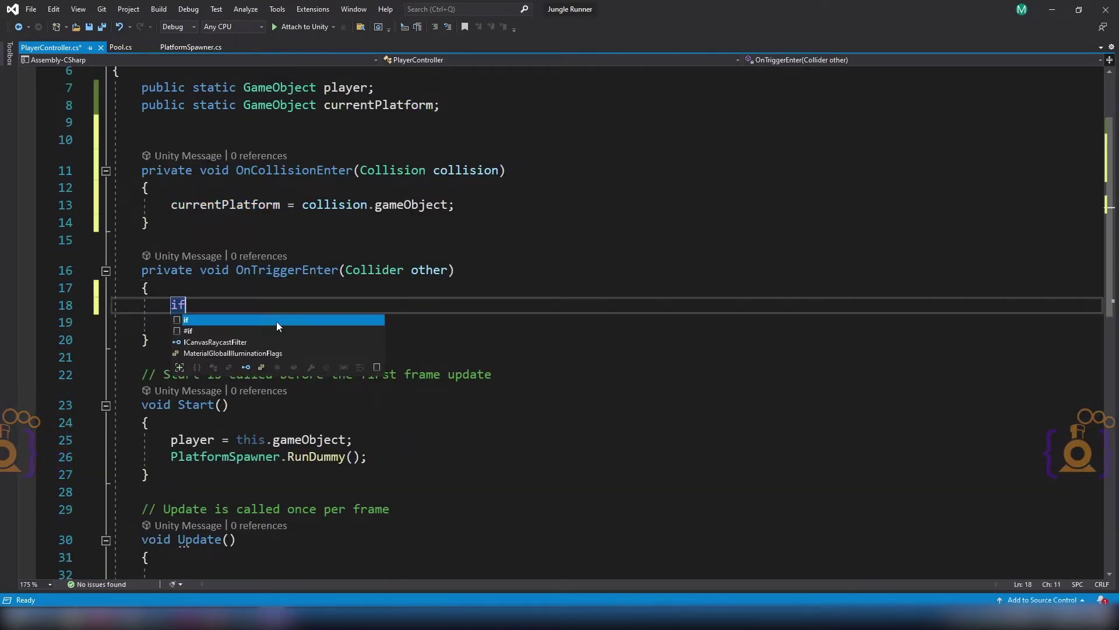
type("(other is")
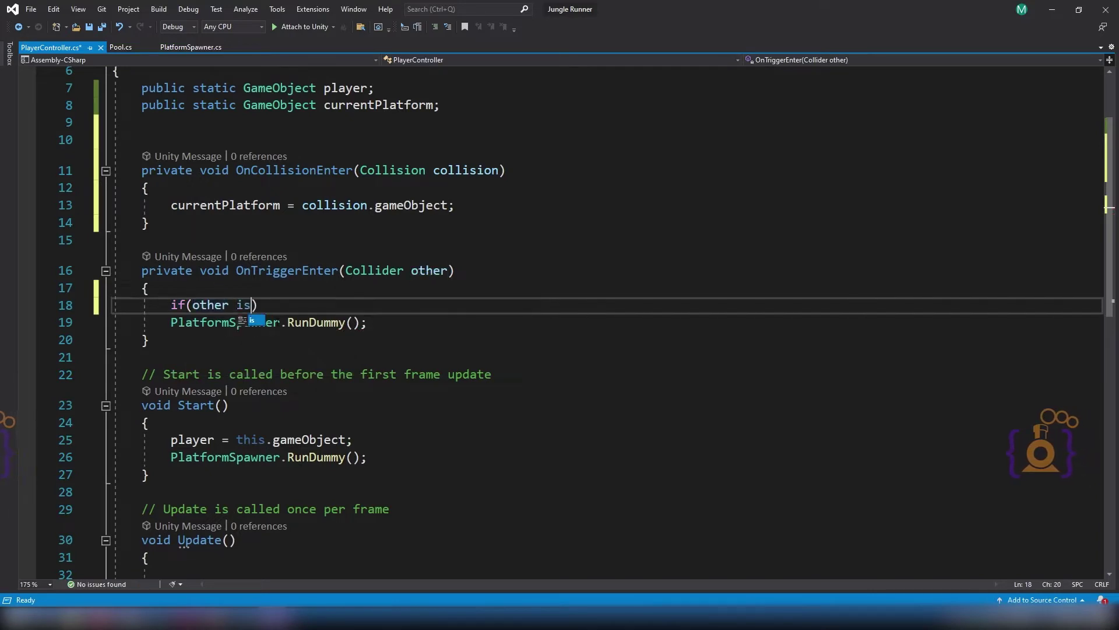
type(" box")
double_click(279, 328)
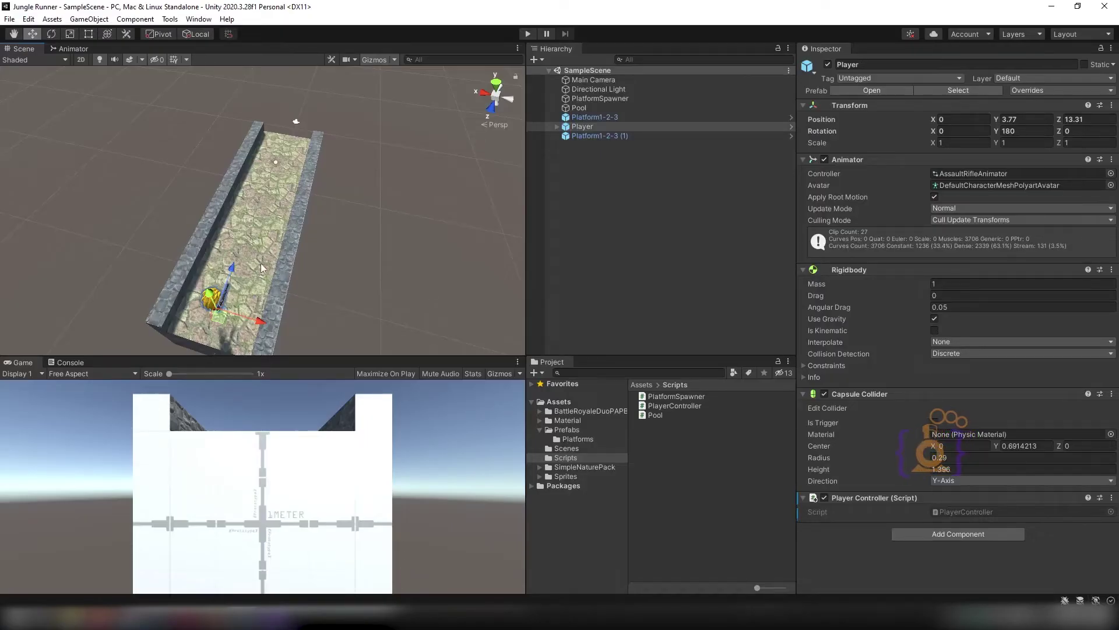
Select Platform1-2-3 (1) in the Hierarchy and orbit the scene around it.
left_click(281, 265)
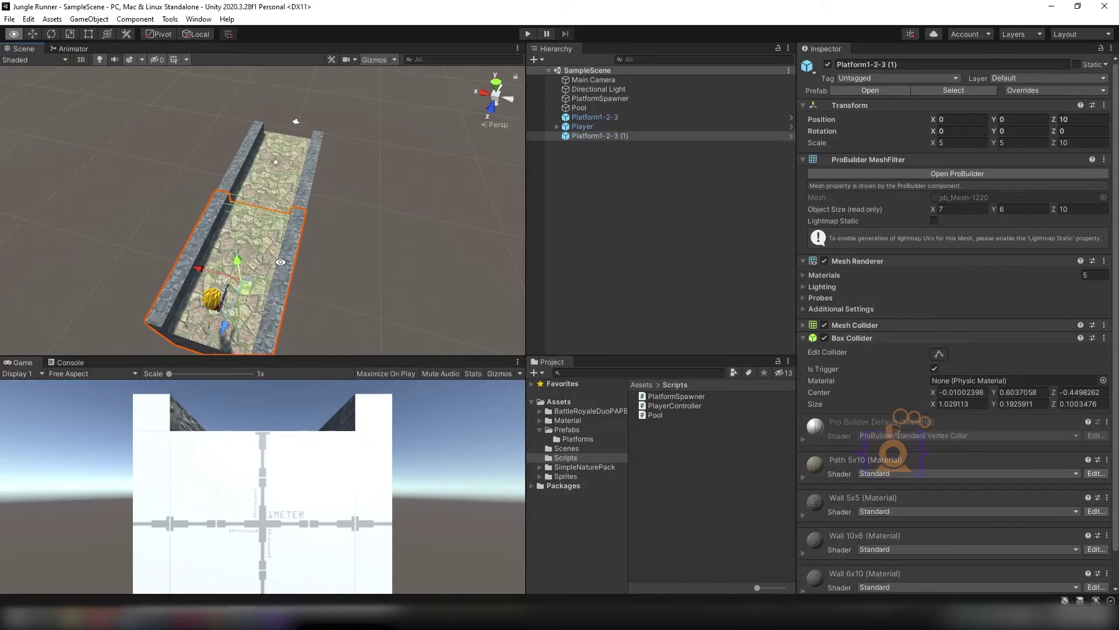
left_click_drag(281, 265, 258, 197, "alt")
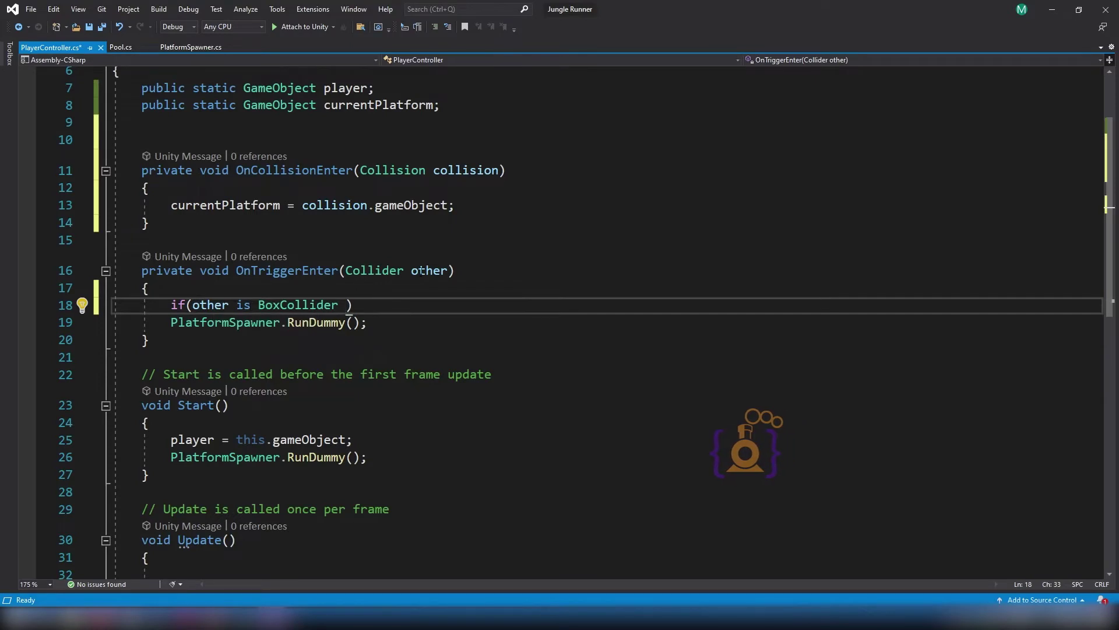
Extend the condition to if(other is BoxCollider && ) and save PlayerController.cs.
double_click(421, 271)
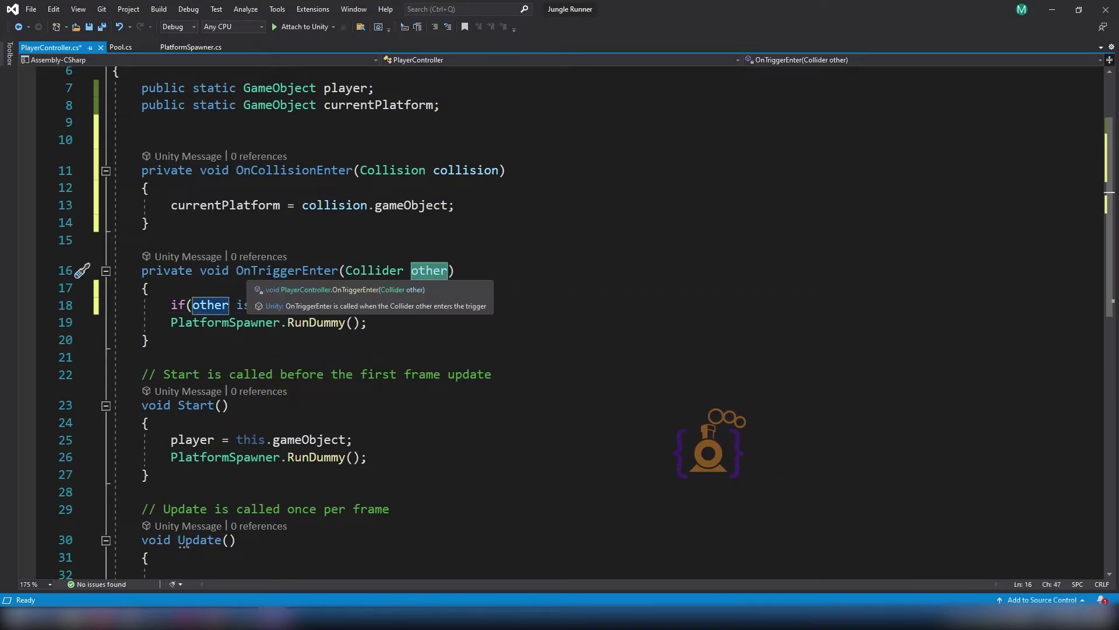
double_click(294, 305)
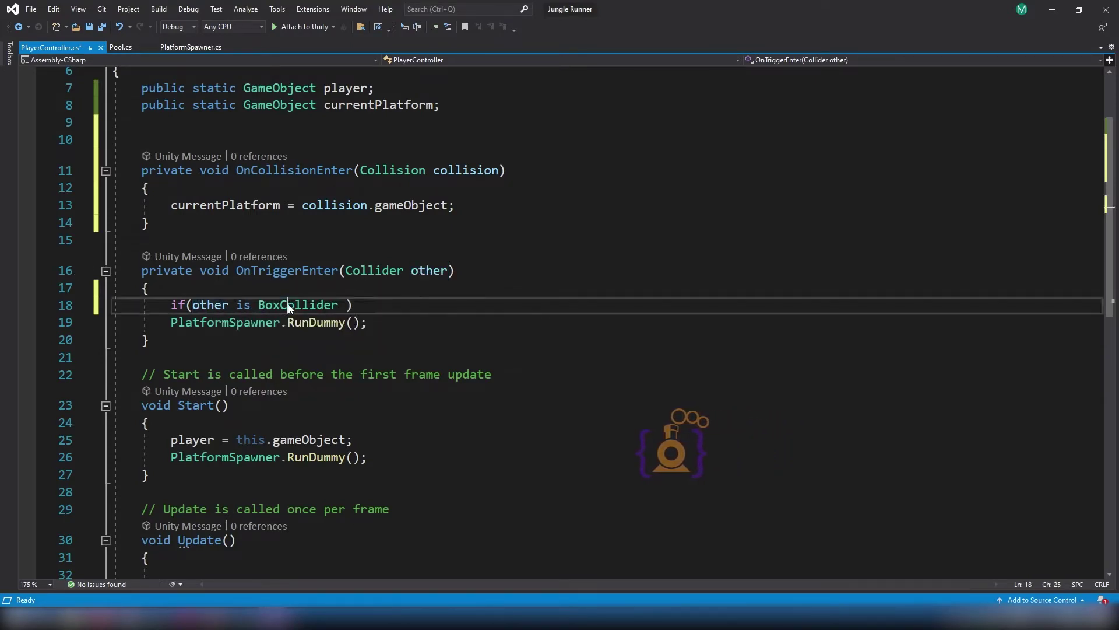
left_click(345, 304)
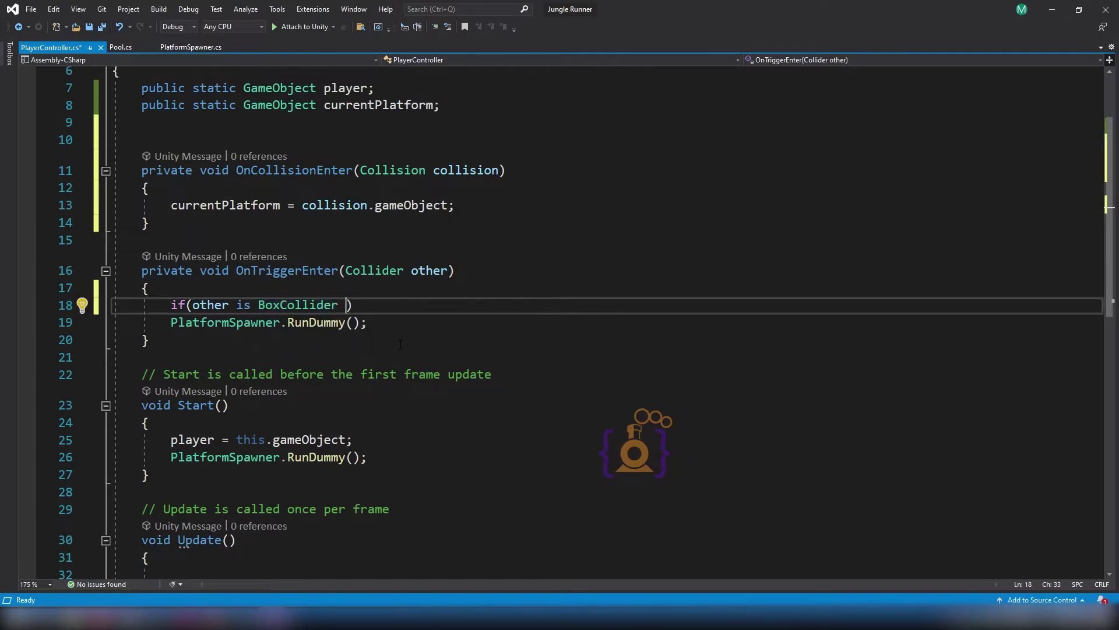
type("&&")
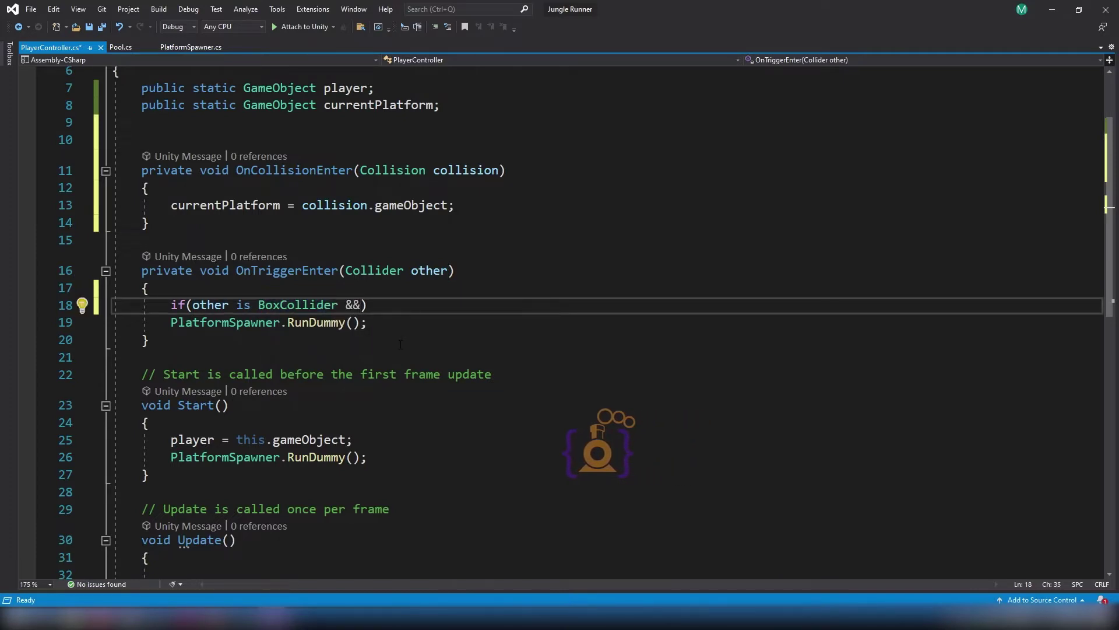
key("ctrl+s")
key("BackSpace")
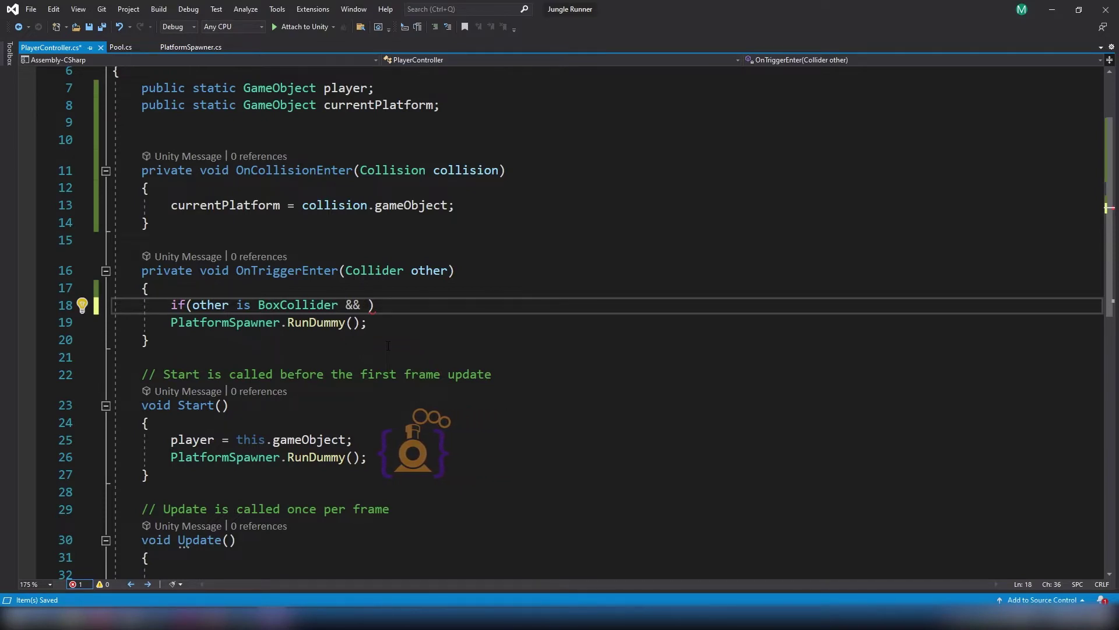
Review the lastPlatform field and its uses in PlatformSpawner.cs.
left_click(188, 49)
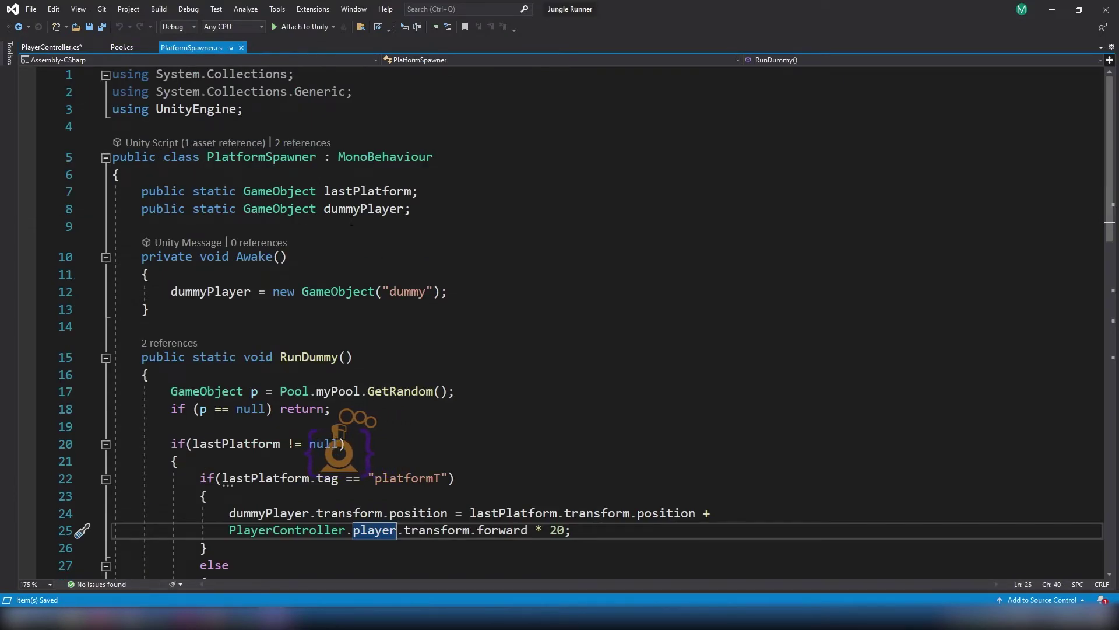
left_click(381, 191)
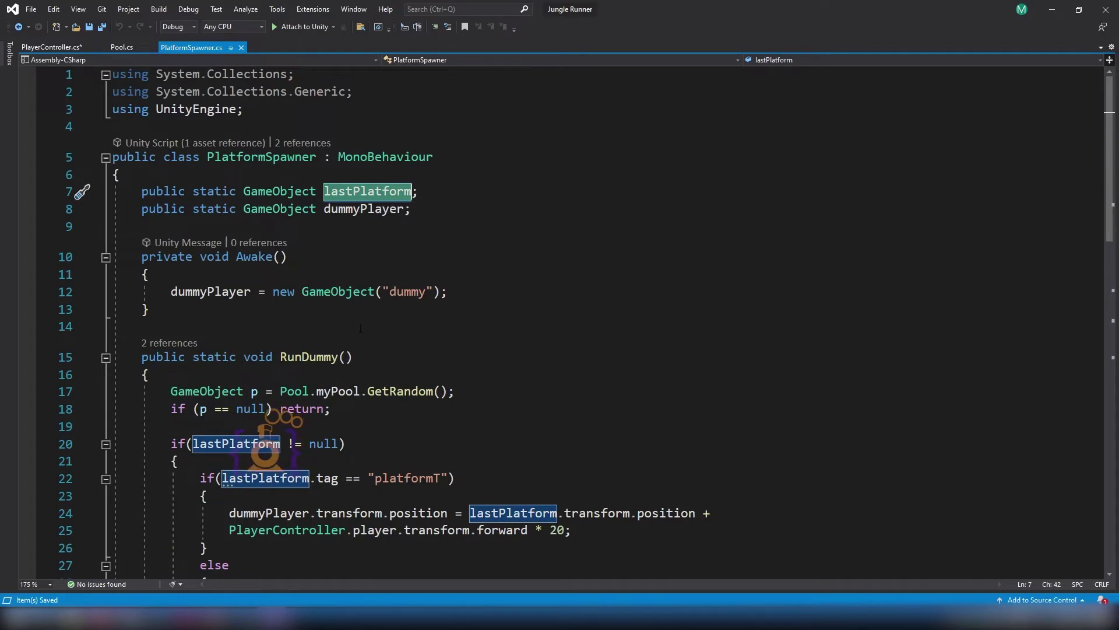
scroll(423, 206, "down", 3)
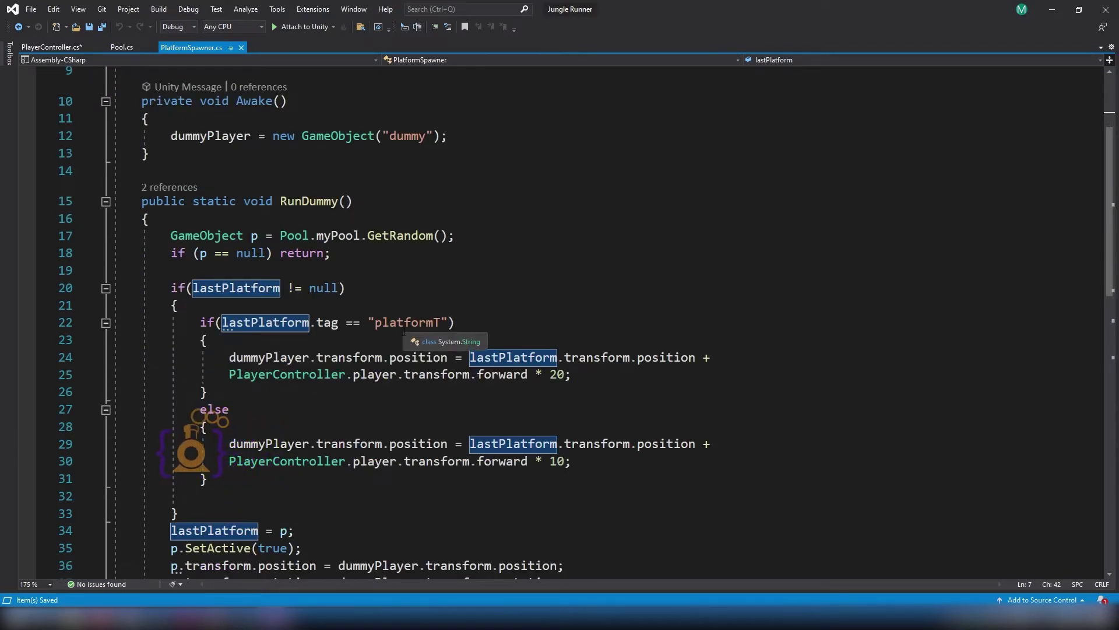
scroll(407, 312, "up", 3)
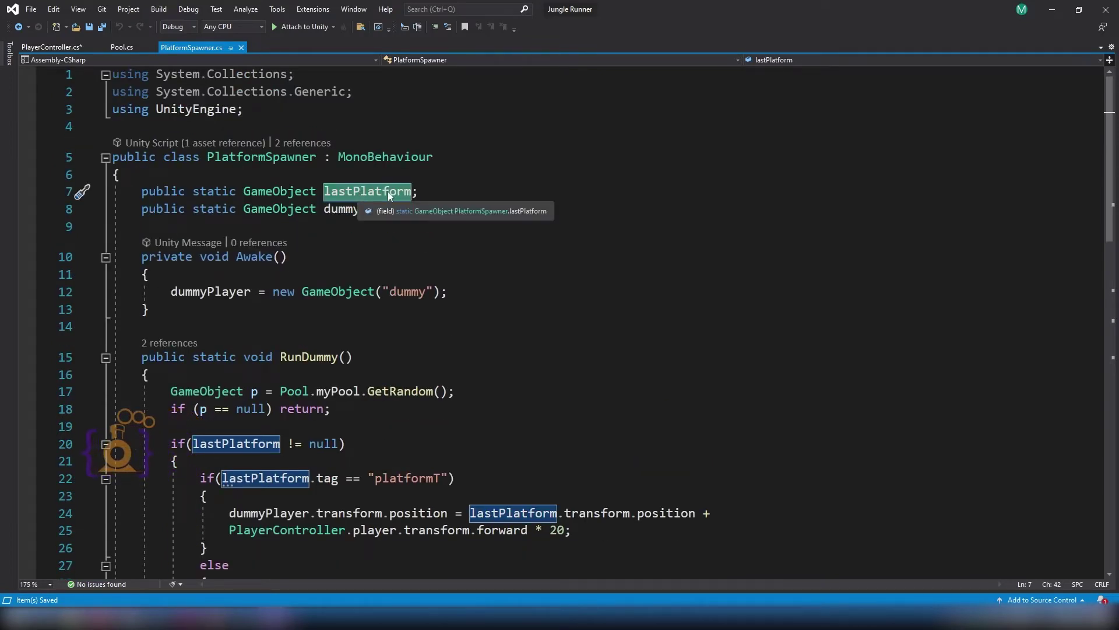
Add PlatformSpawner.lastPlatform.tag != "platformT" as the second operand of the condition.
key("ctrl+Tab")
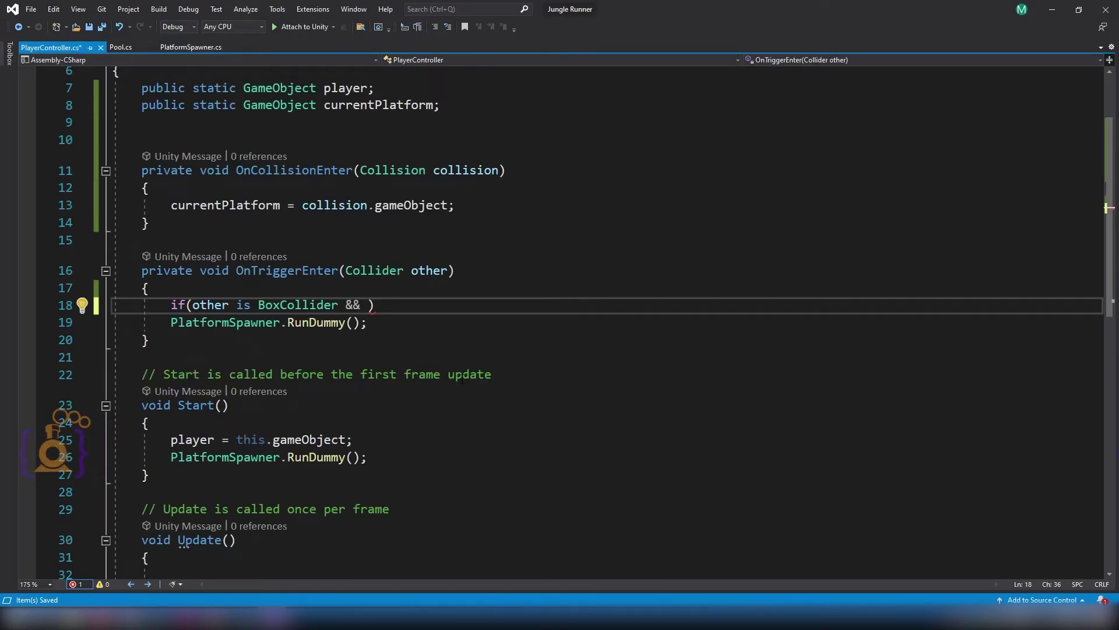
type("Pl")
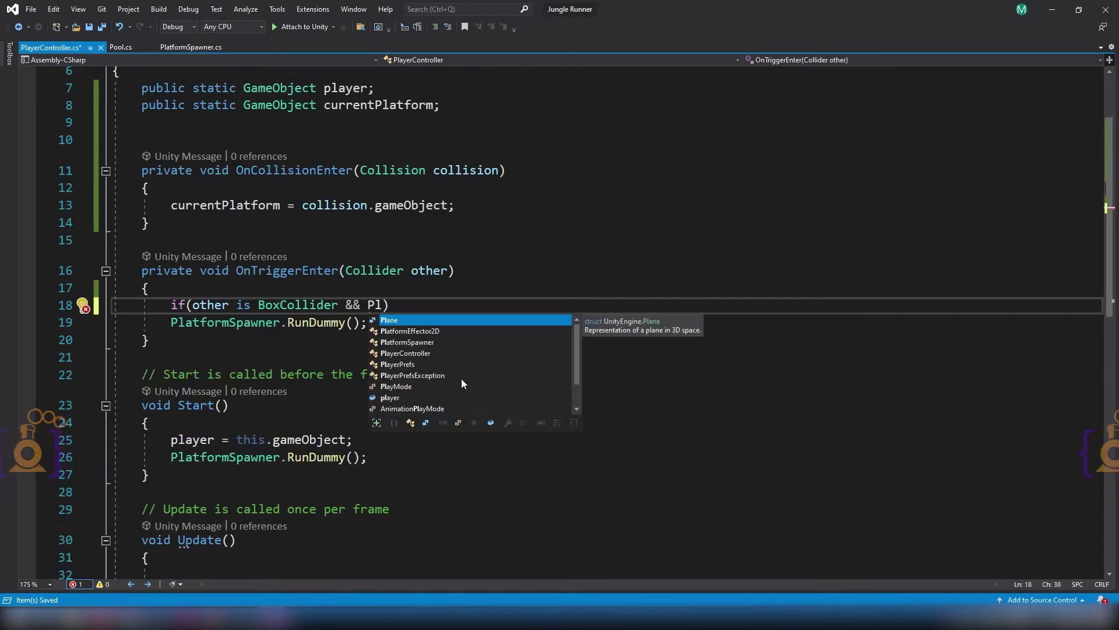
key("Down")
key("Down")
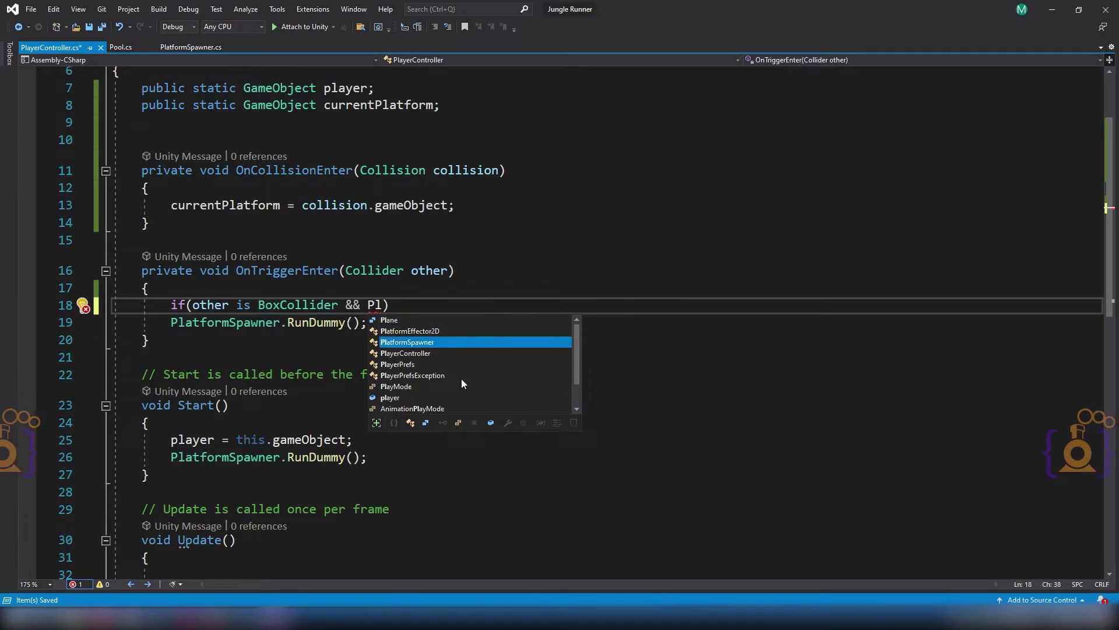
key("Tab")
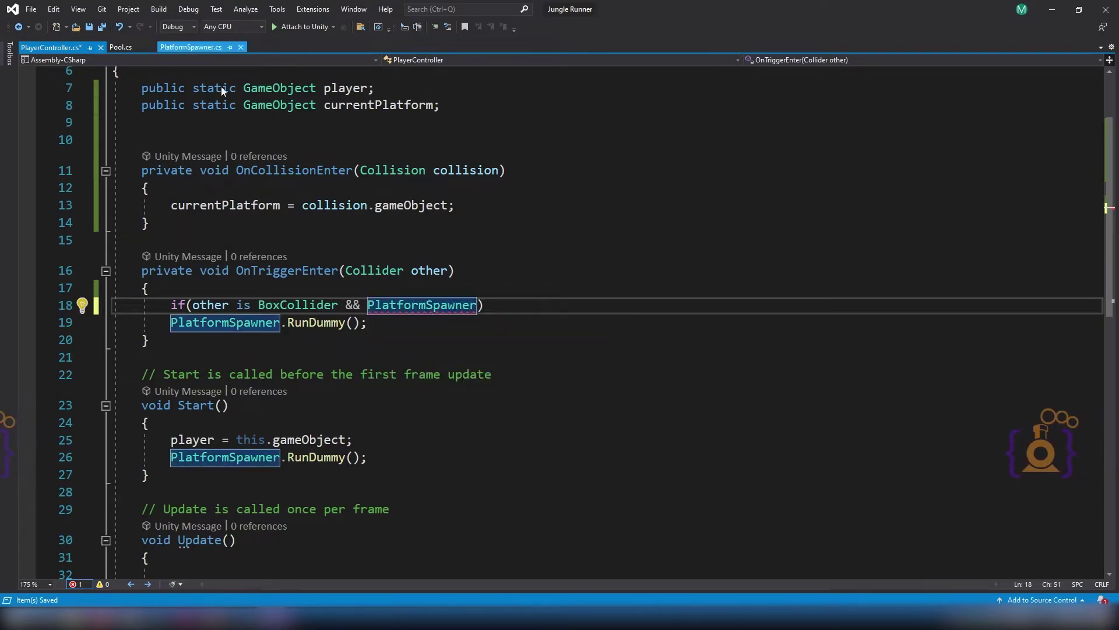
type(".")
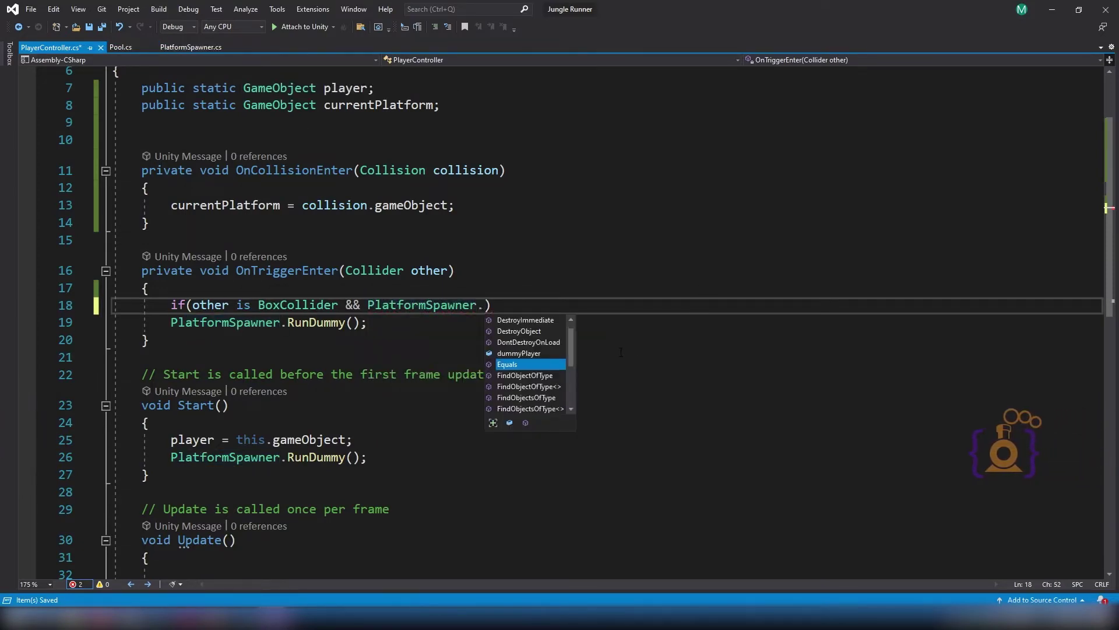
type("la")
key("Tab")
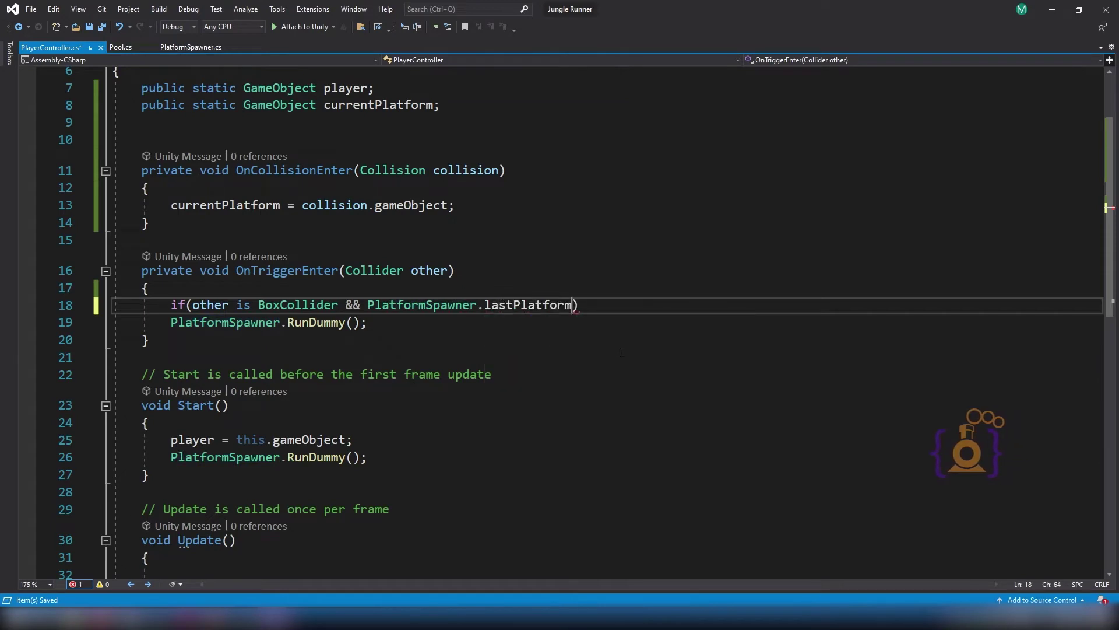
type(".ta")
key("Tab")
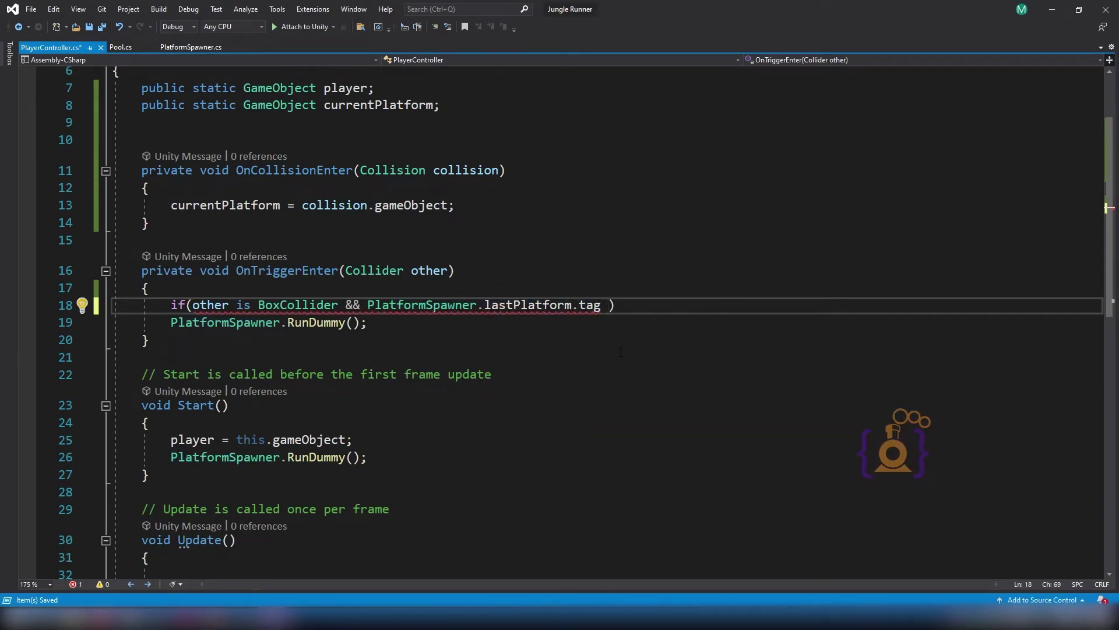
type("==")
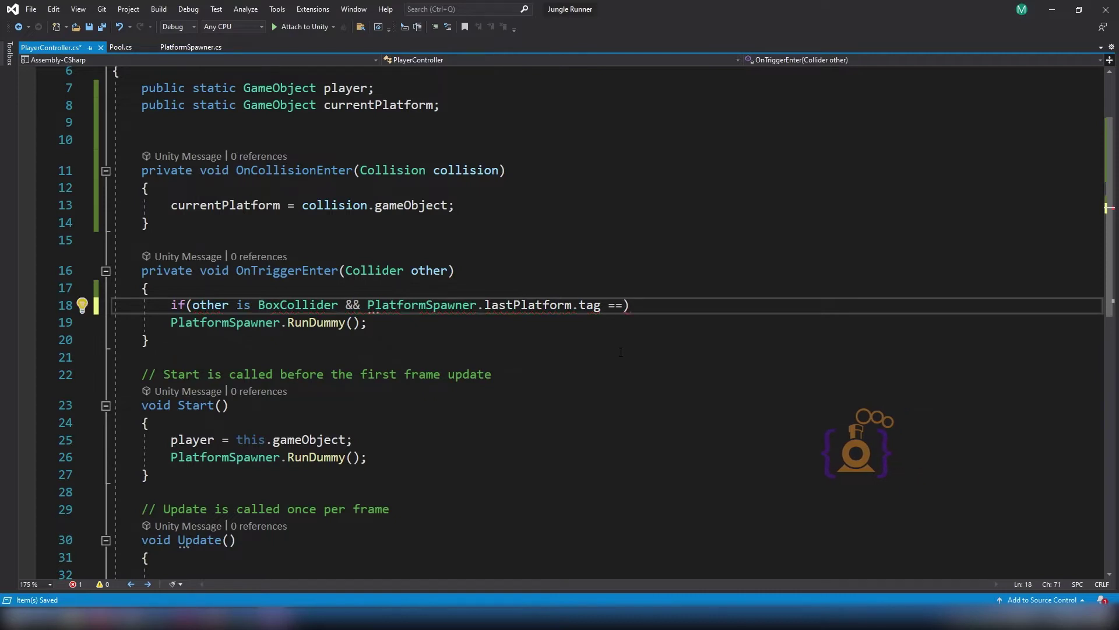
key("BackSpace")
key("BackSpace")
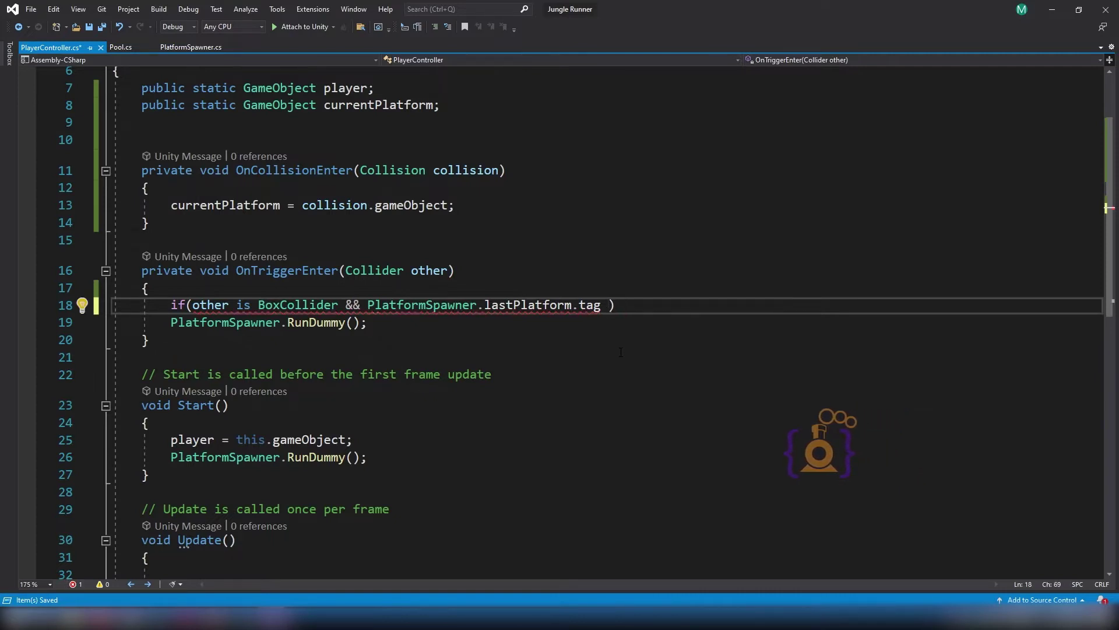
type("!")
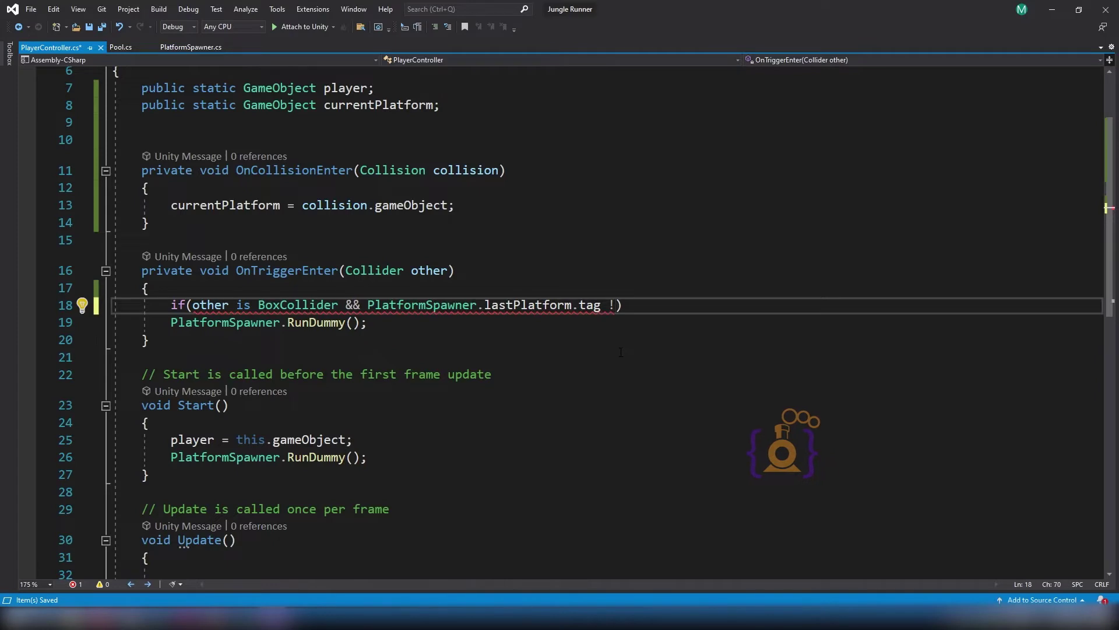
type("= \"")
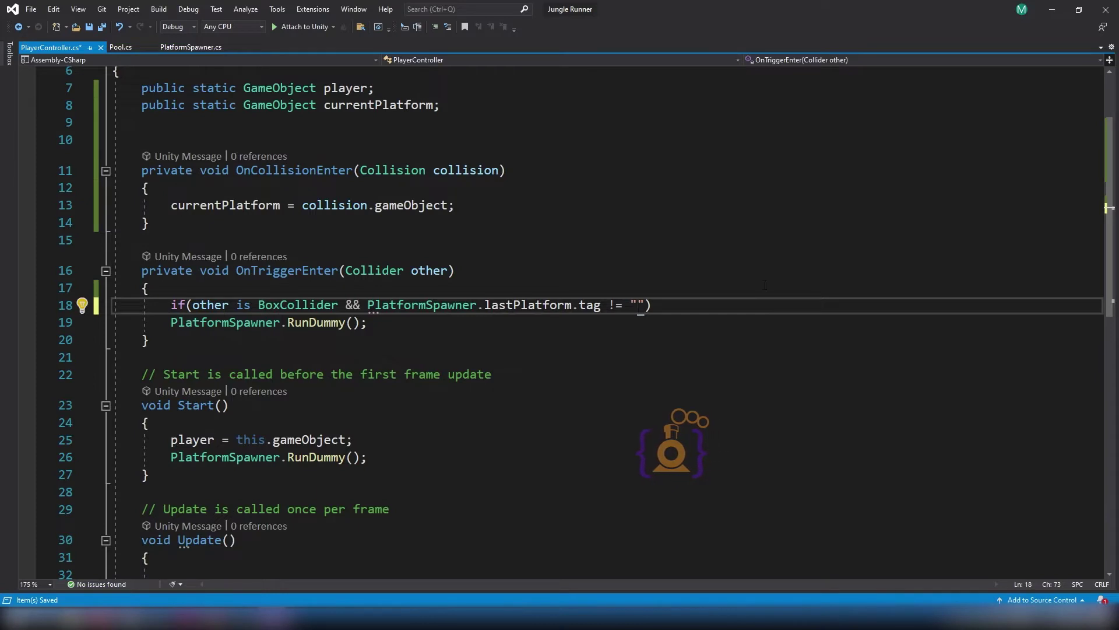
type("platformT")
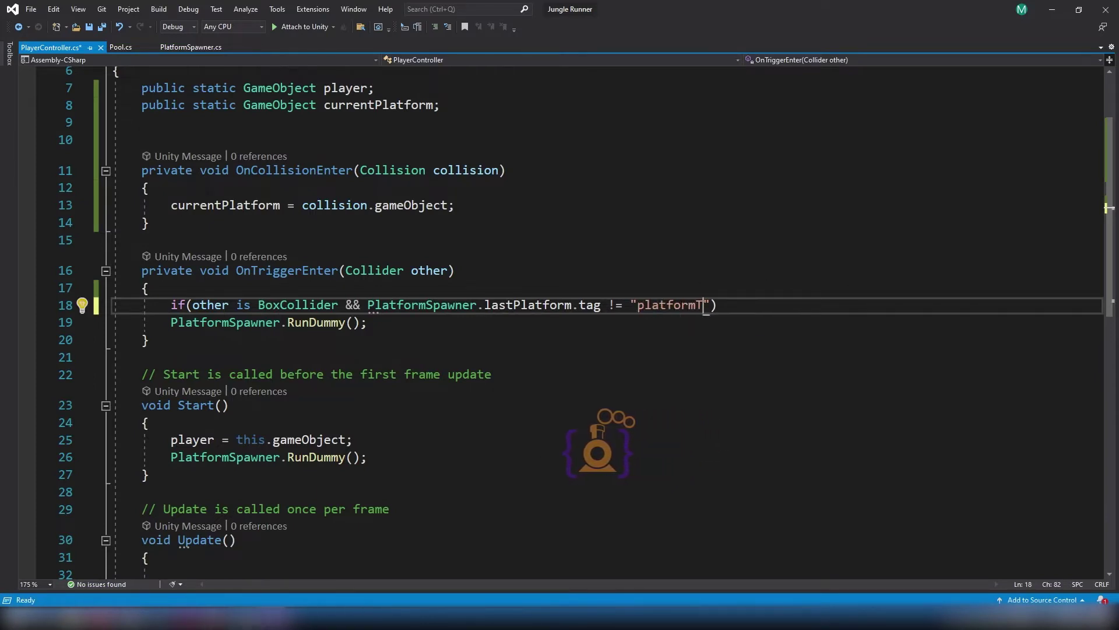
Confirm the PlatformT prefab's tag in Unity, then start a new line under the if.
left_click(245, 619)
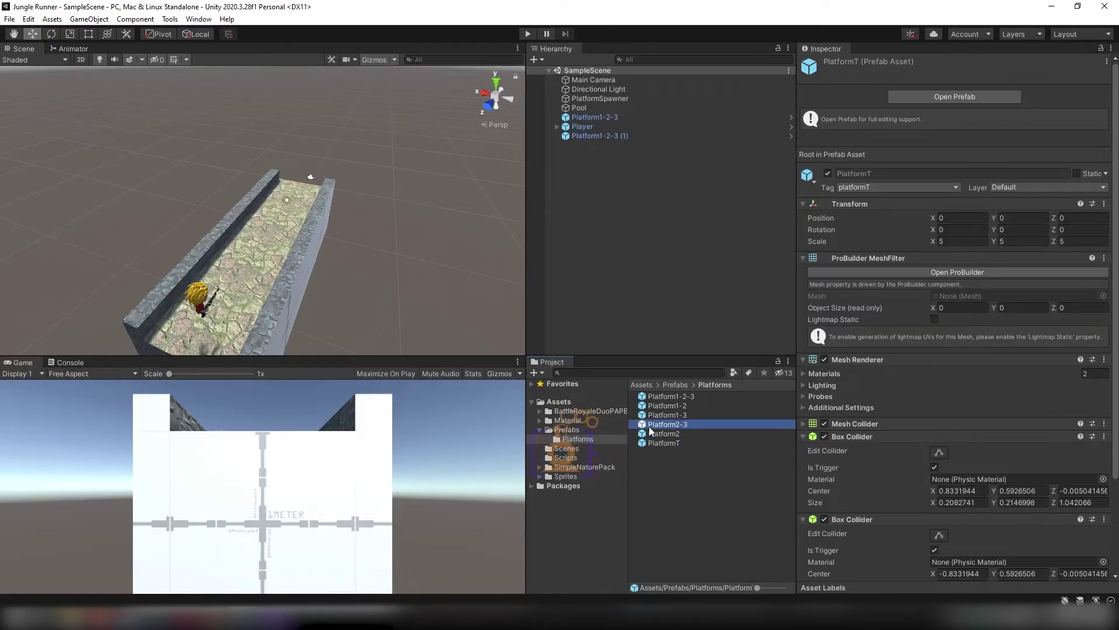
left_click(666, 446)
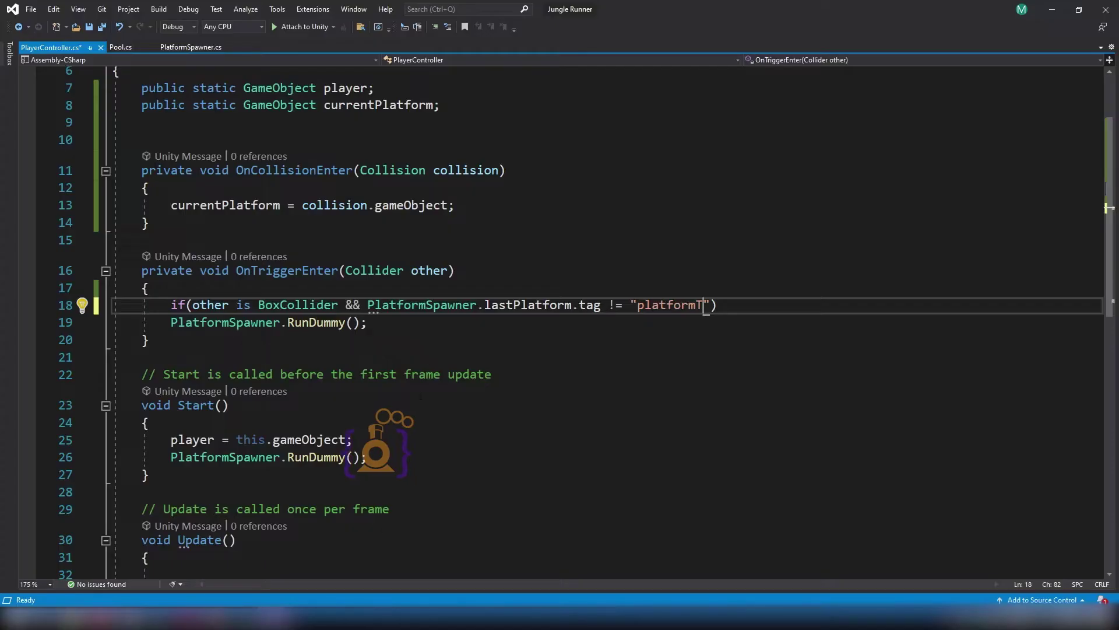
key("End")
key("Return")
Open a brace block under the if, move PlatformSpawner.RunDummy() into it, save, and return to Unity.
type("{")
key("Return")
left_click(373, 378)
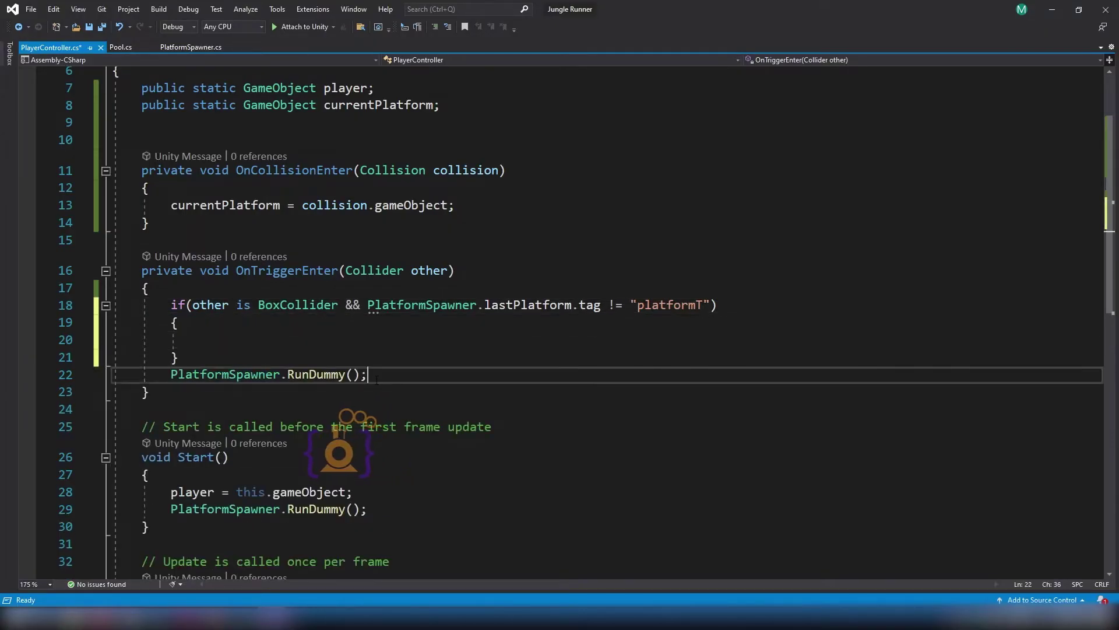
key("shift+Home")
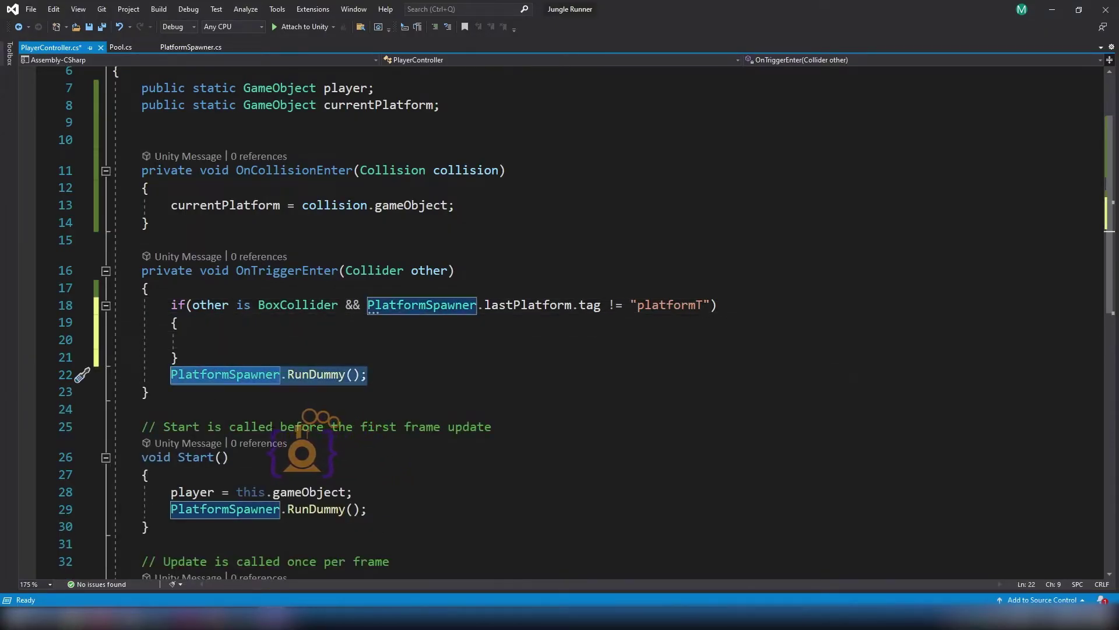
key("ctrl+x")
left_click(210, 342)
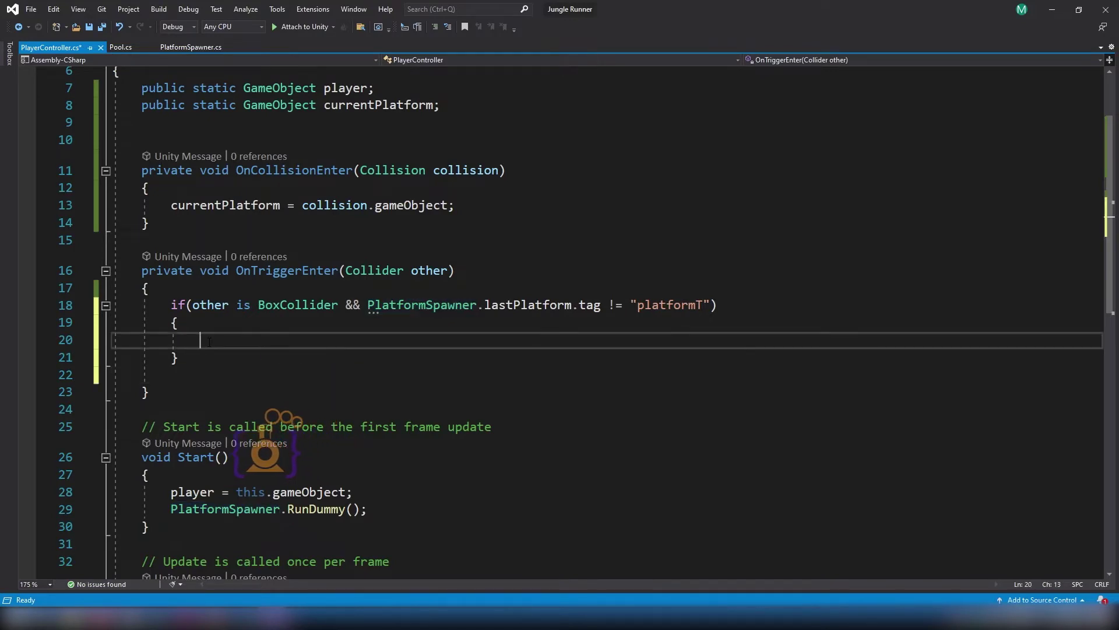
key("ctrl+v")
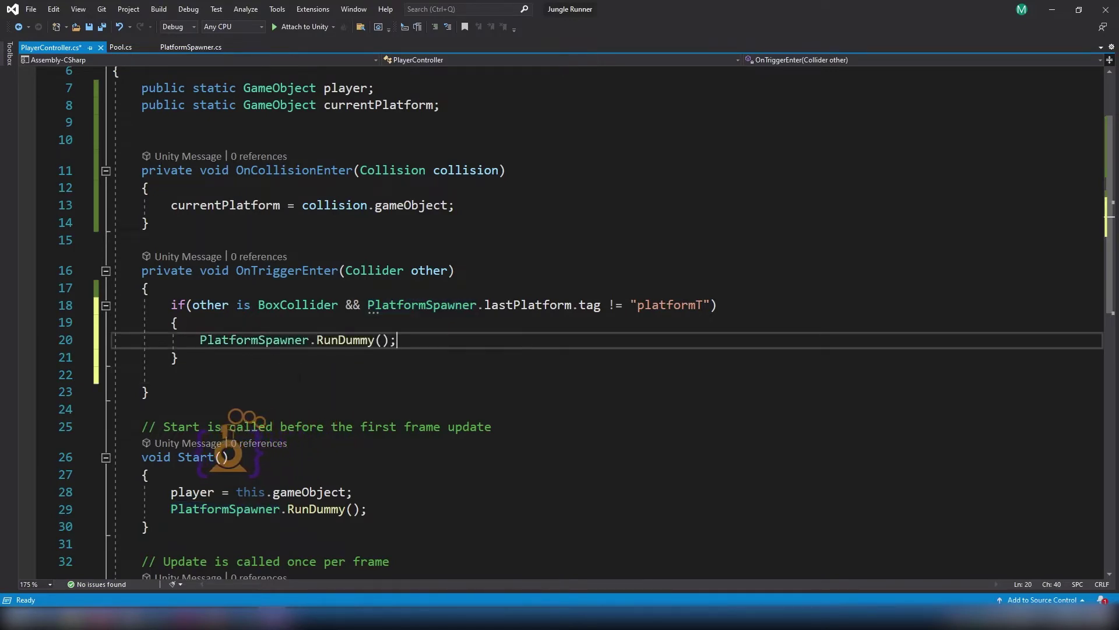
double_click(336, 344)
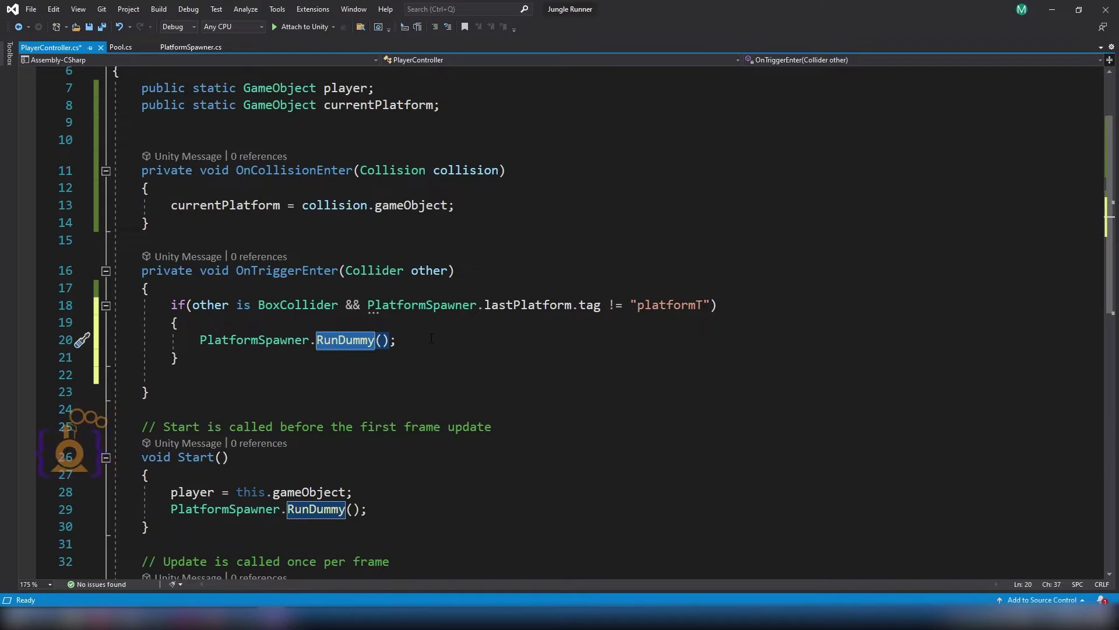
key("ctrl+s")
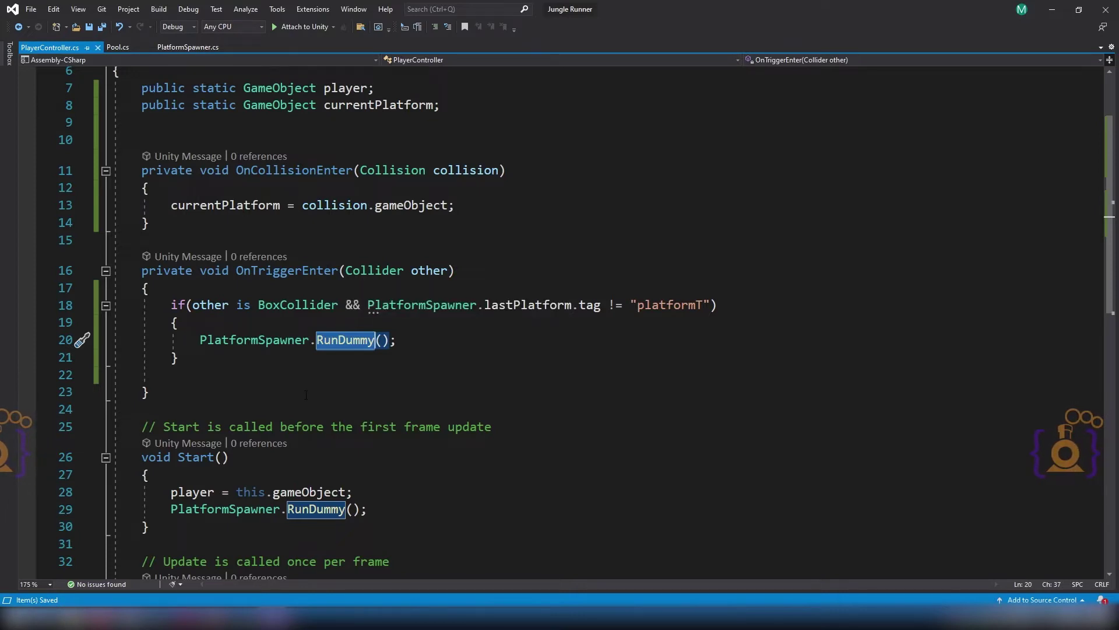
scroll(328, 270, "up", 2)
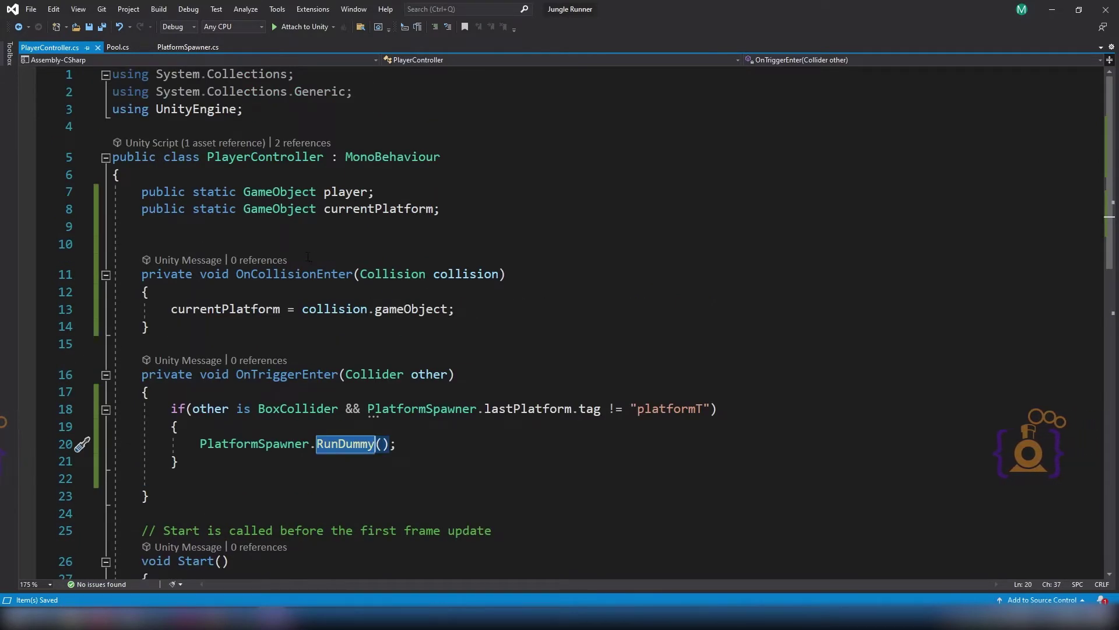
key("alt+Tab")
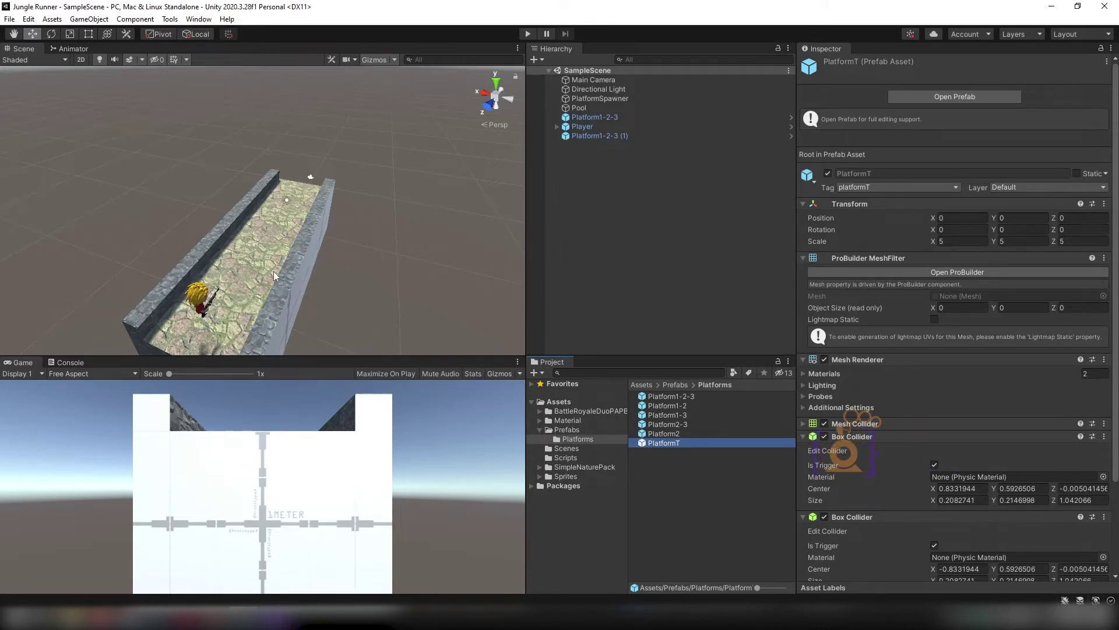
Pan the Scene view to centre the platform.
middle_click_drag(274, 271, 369, 192)
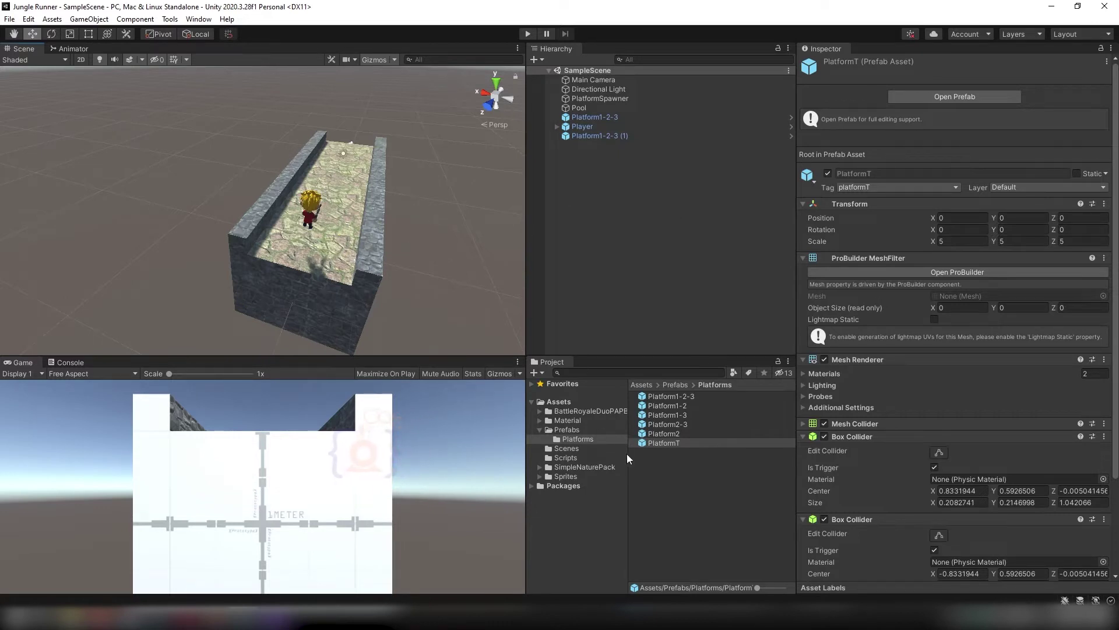
Add a C# script named Move to the Scripts folder and open it for editing.
left_click(564, 459)
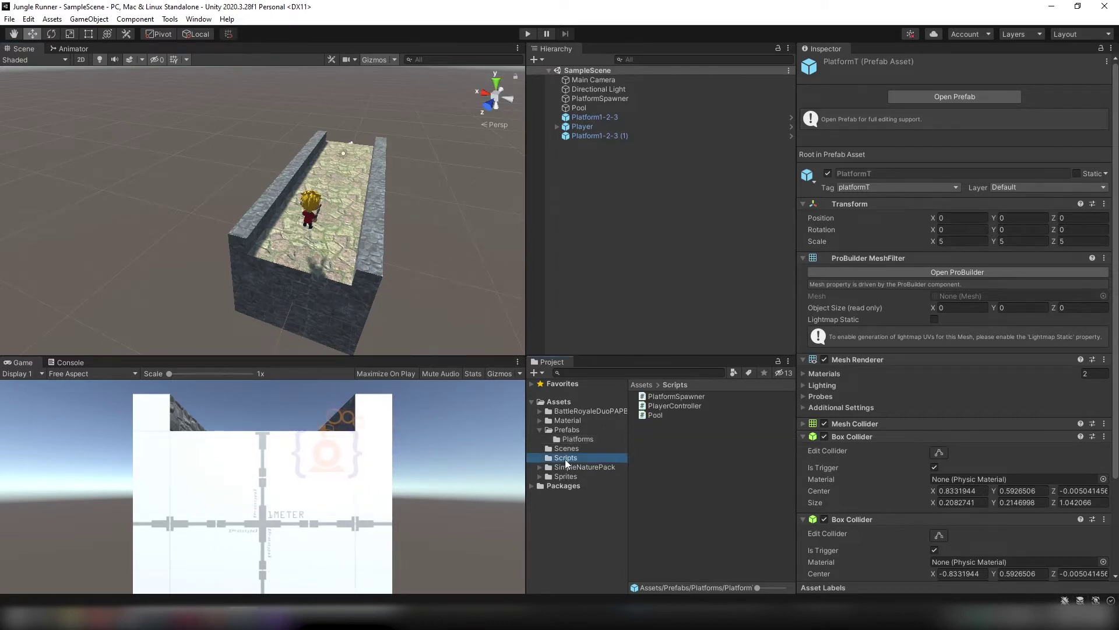
right_click(670, 429)
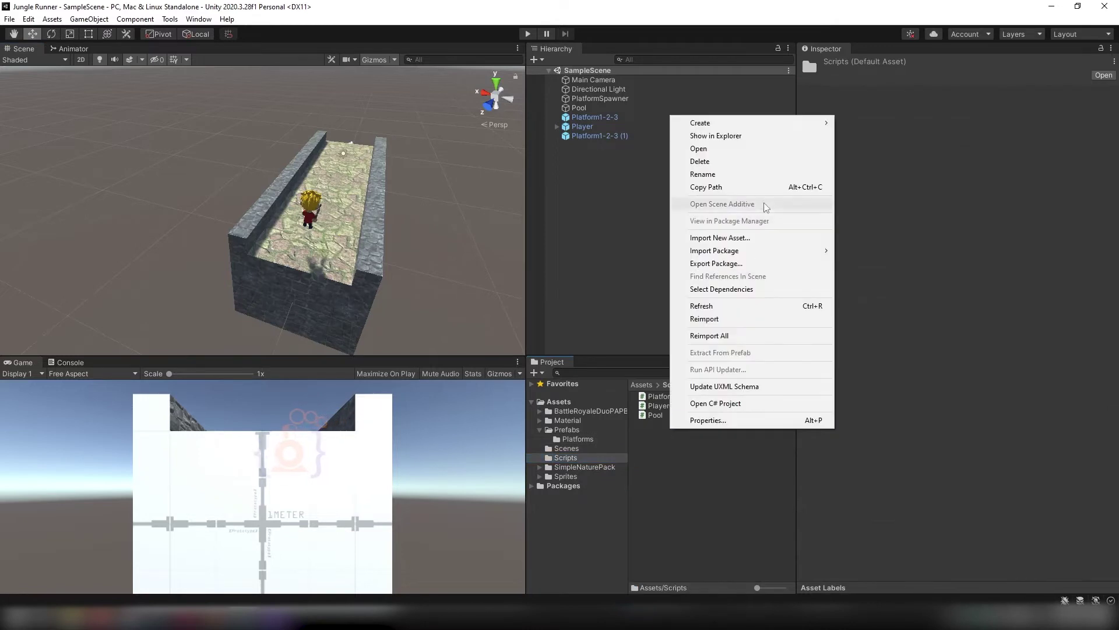
mouse_move(736, 125)
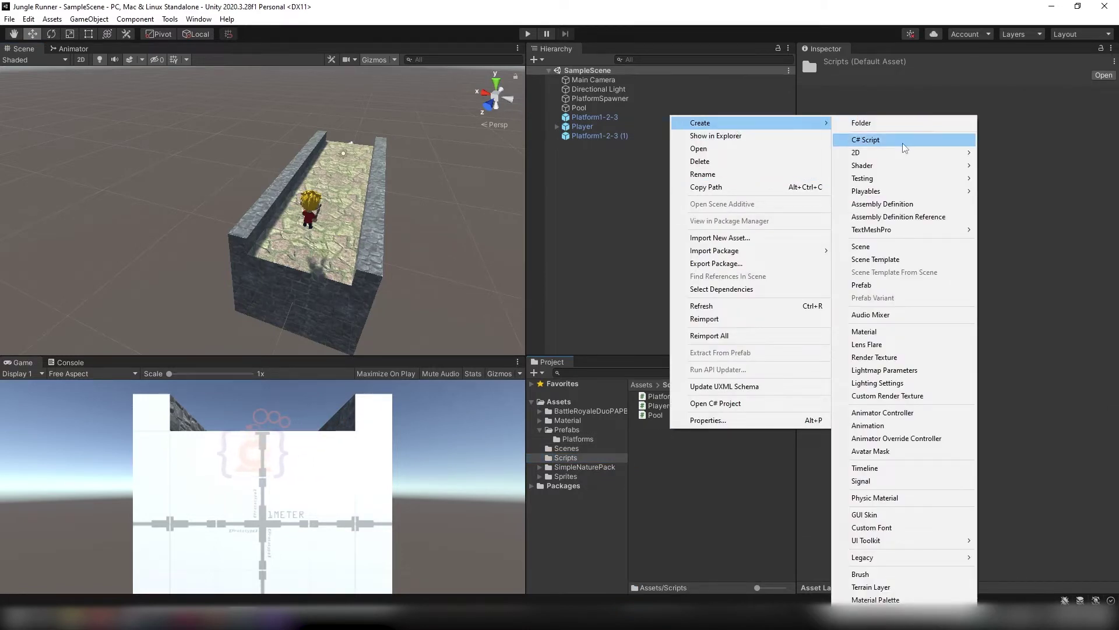
left_click(857, 138)
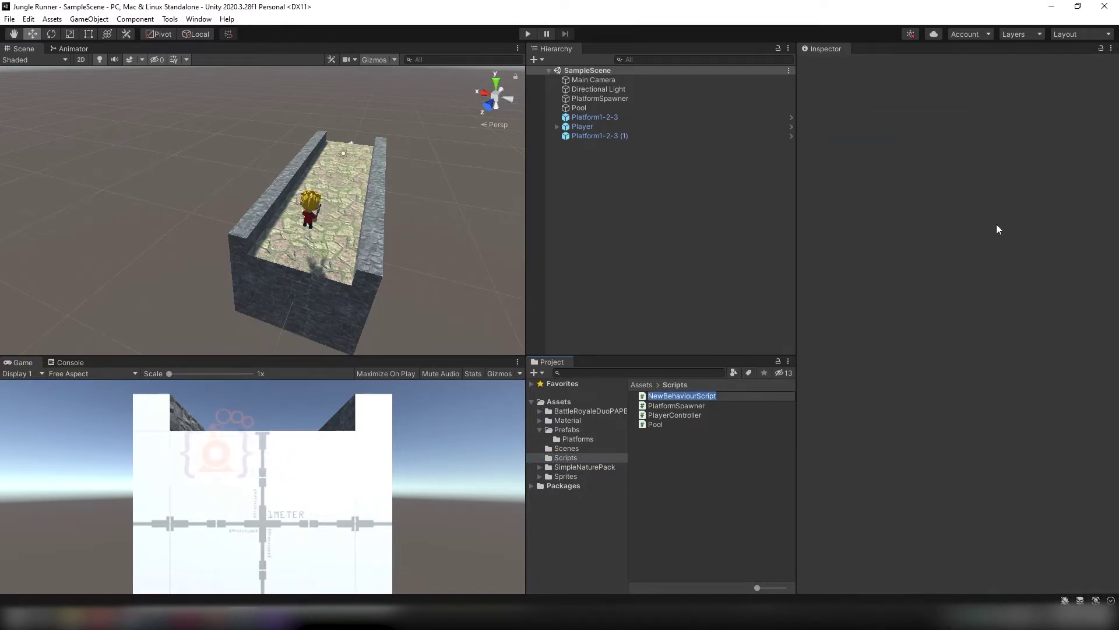
type("Move")
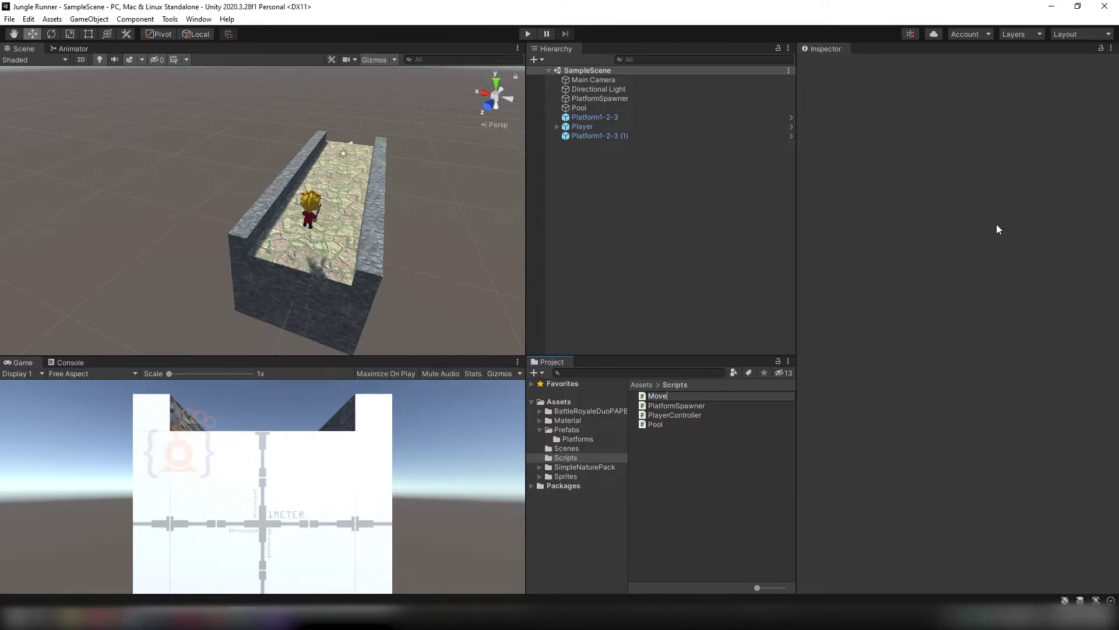
key("Return")
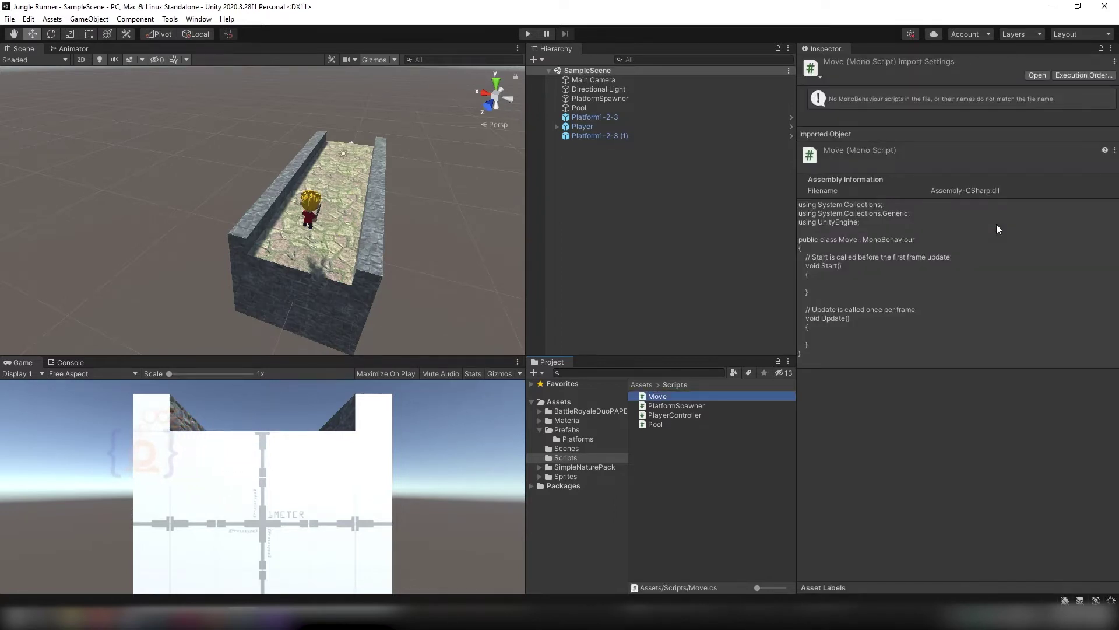
left_click(1037, 75)
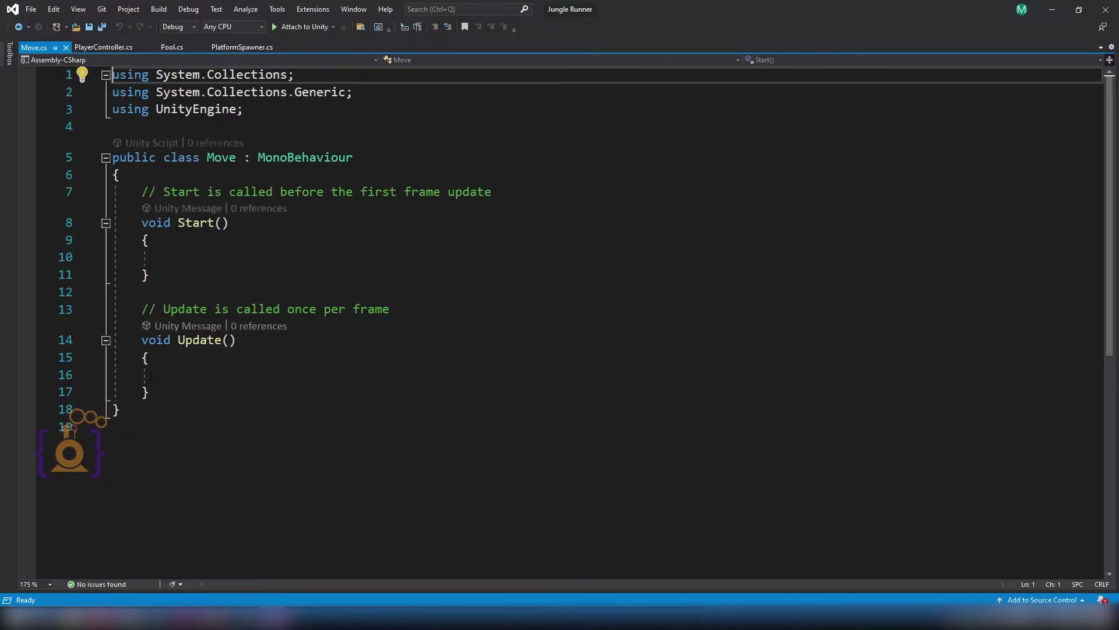
Replace Move's default Start and Update stubs with an empty FixedUpdate method.
left_click_drag(151, 393, 150, 192)
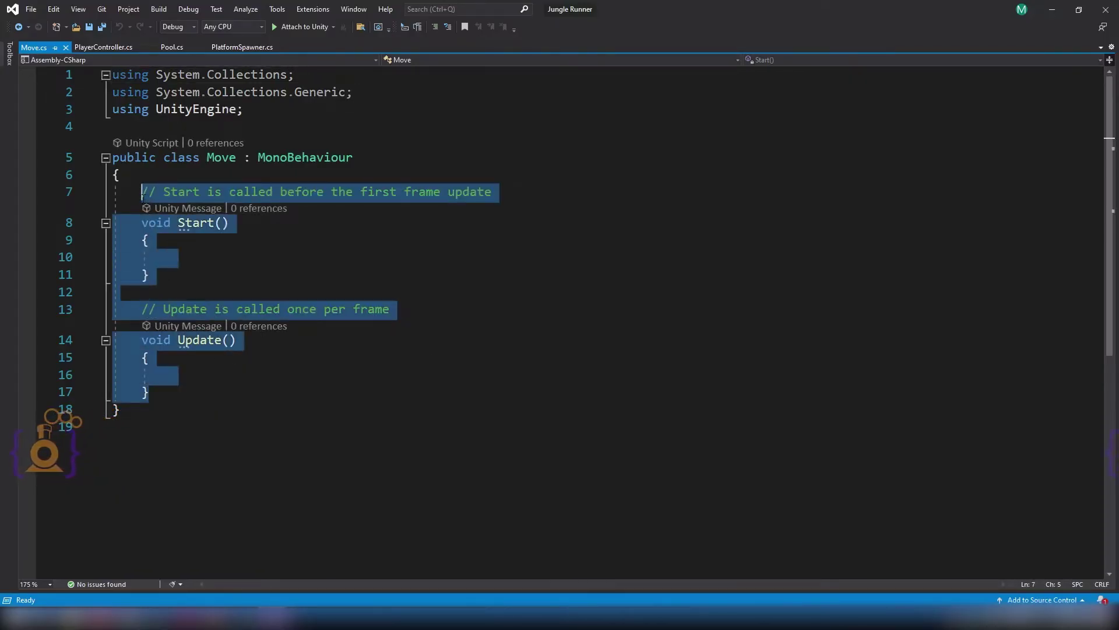
key("Delete")
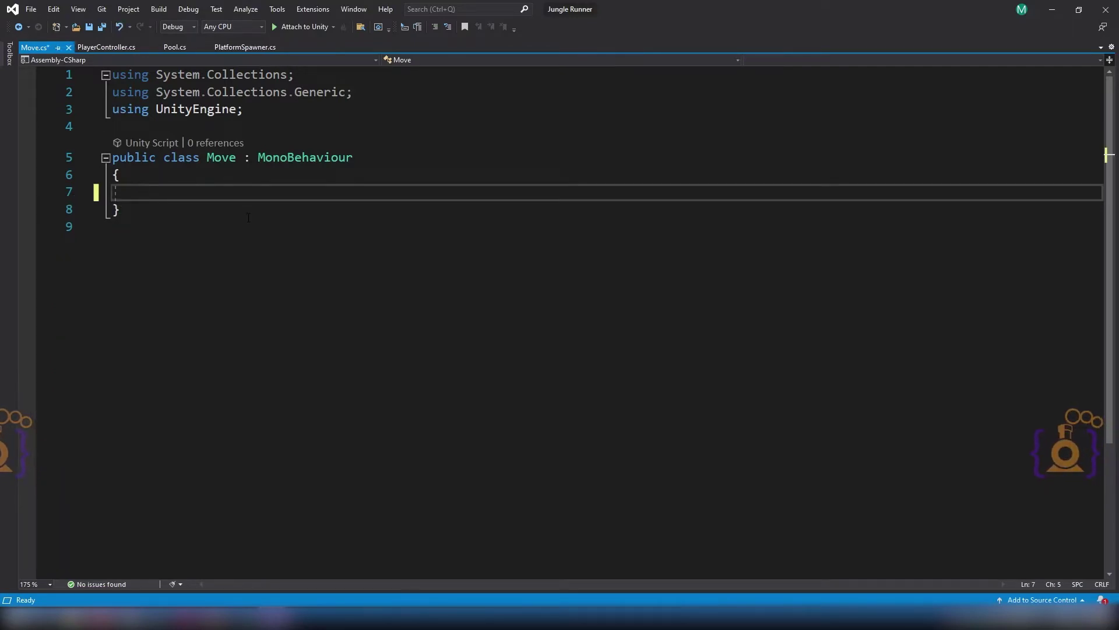
type("Fi")
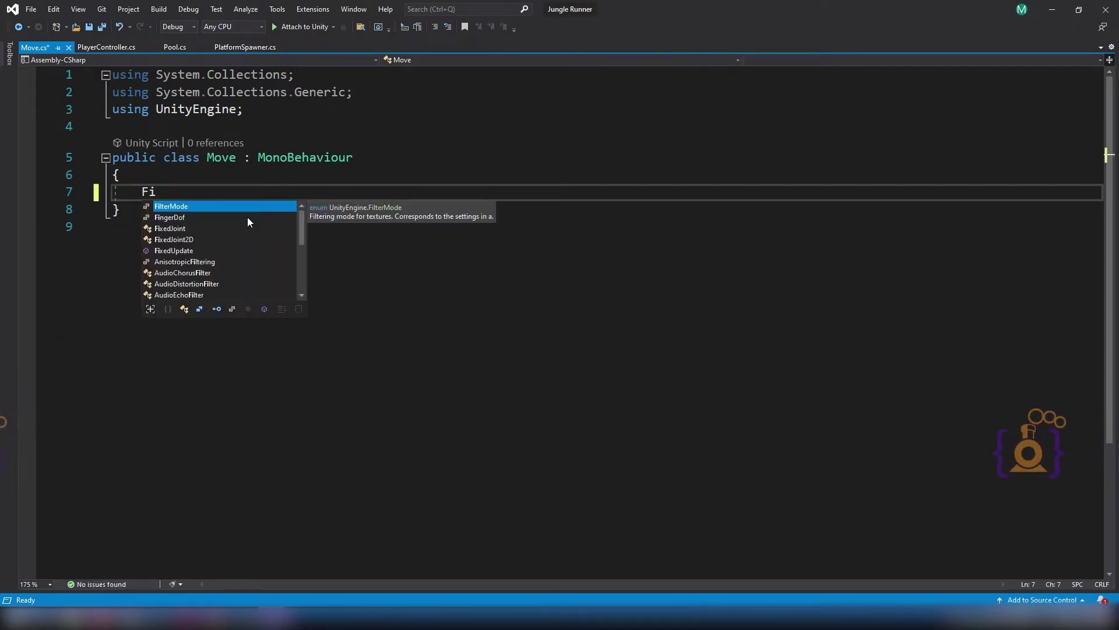
key("Tab")
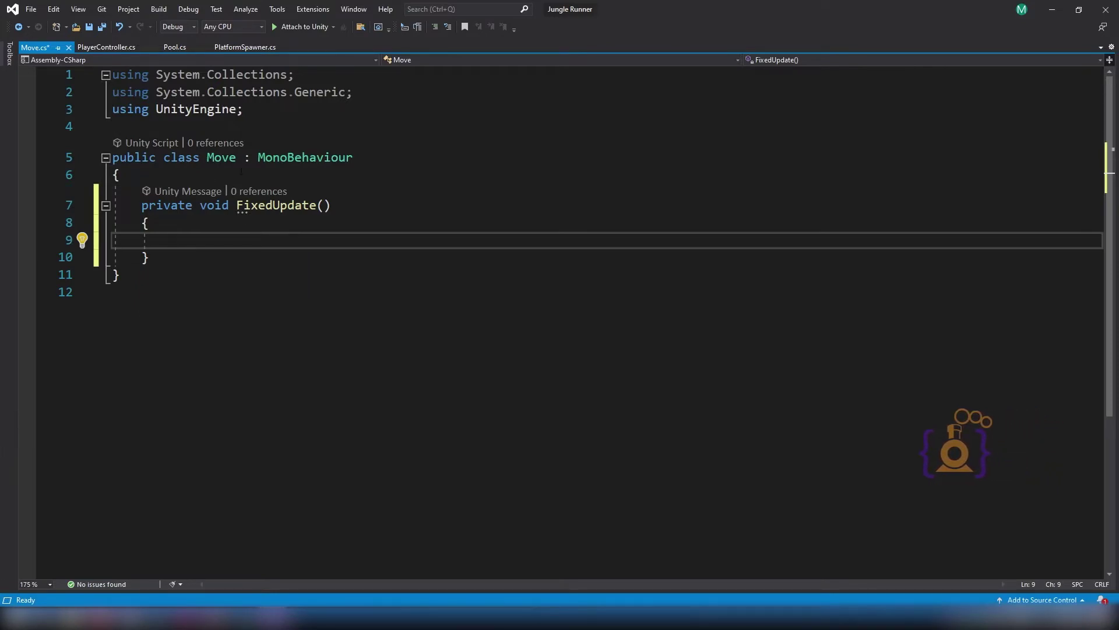
key("alt+Tab")
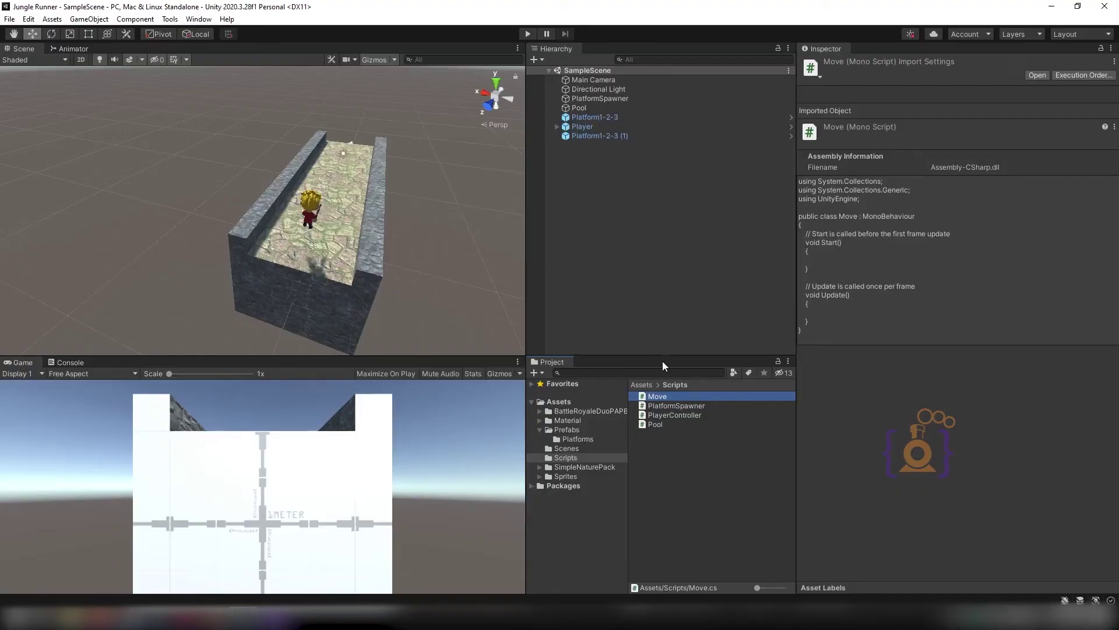
Open Prefabs/Platforms and show the PlatformT prefab with its platformT tag and trigger colliders.
left_click(574, 439)
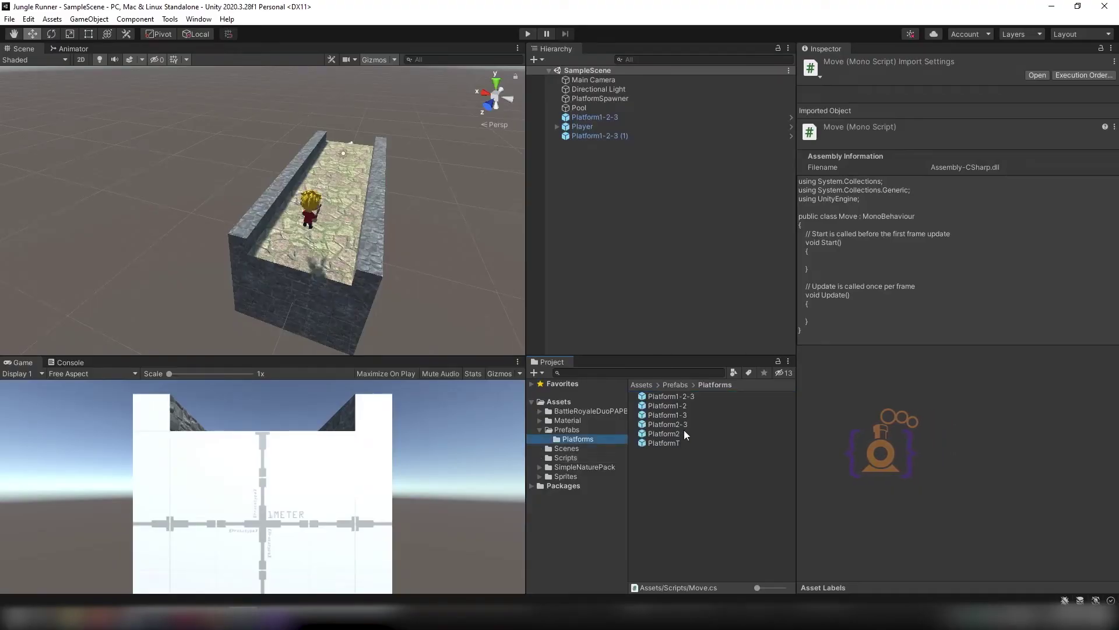
left_click(667, 408)
left_click(662, 443)
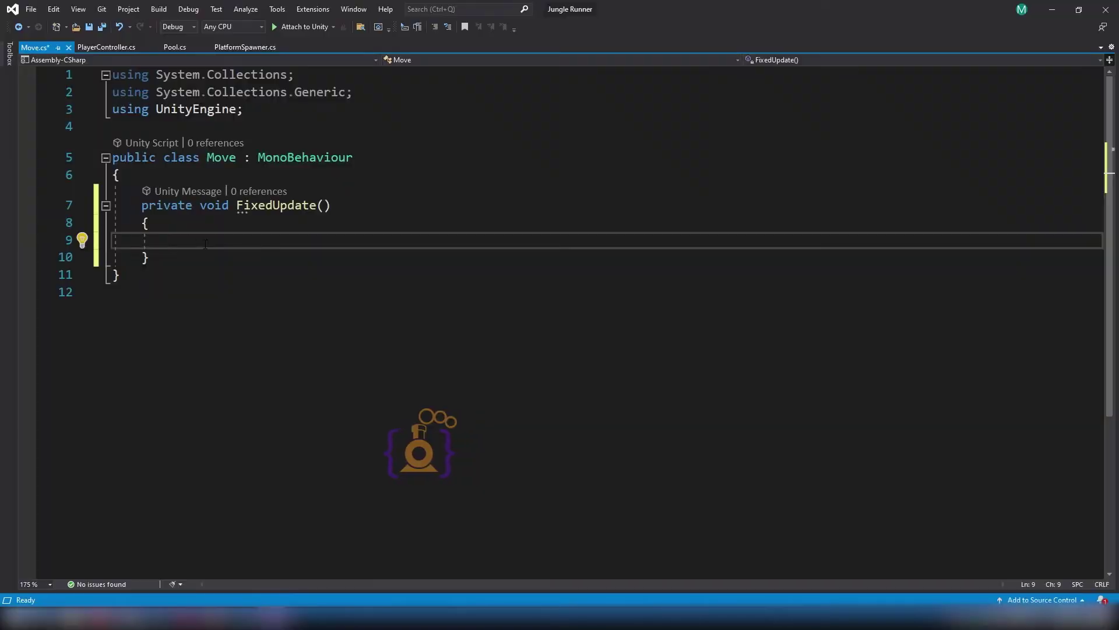
In FixedUpdate, write this.transform.position += PlayerController.player.transform.forward.
type("this")
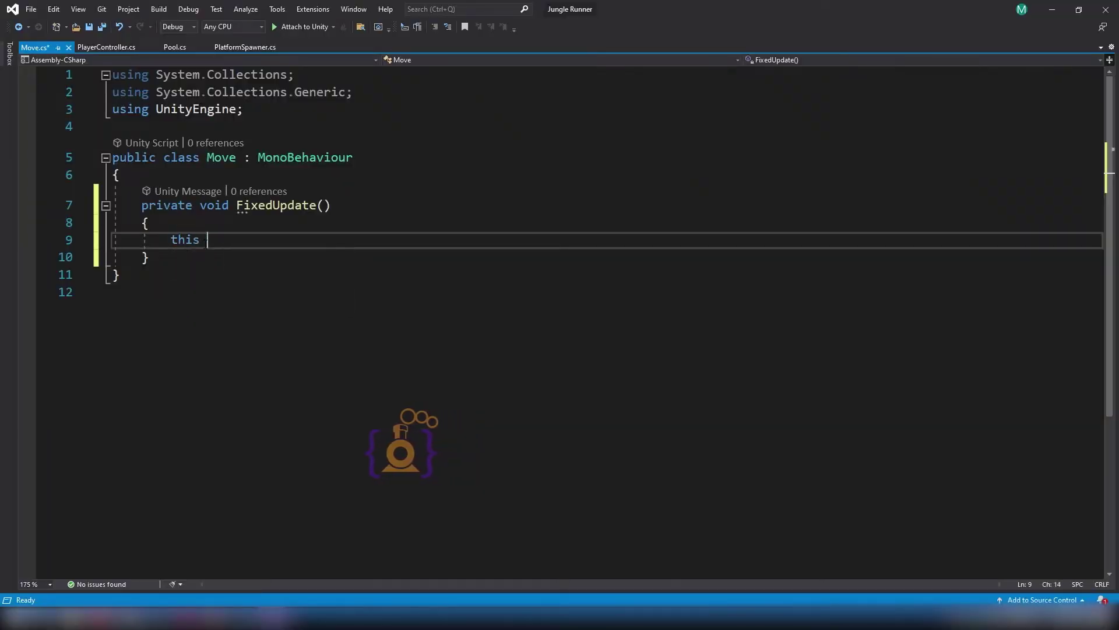
type(".tr")
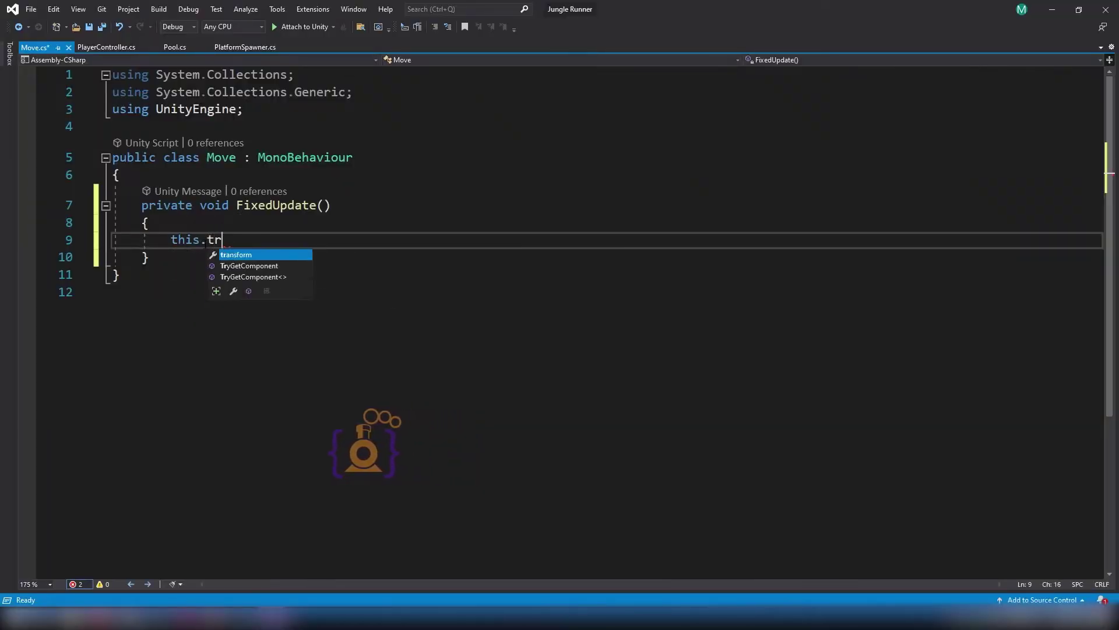
type("ansform.po")
key("Tab")
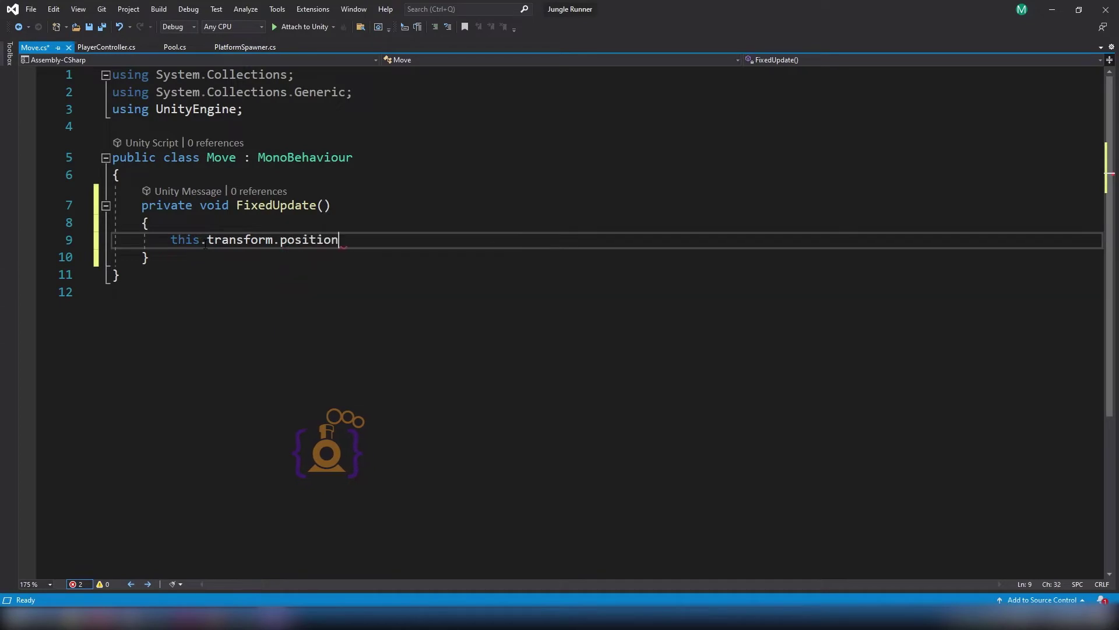
type(" +=")
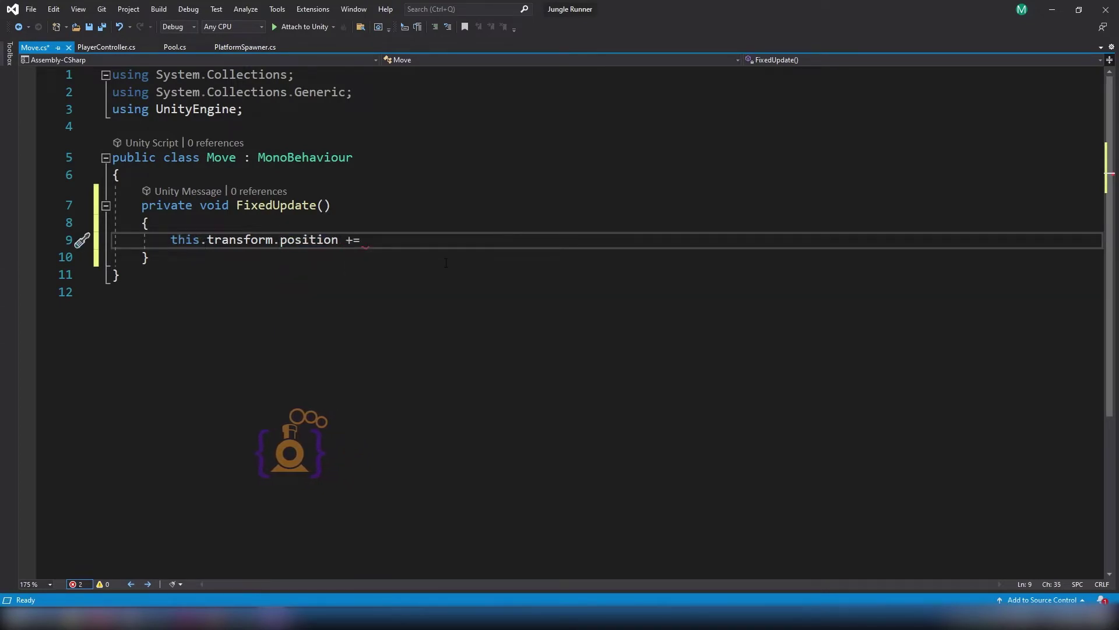
mouse_move(368, 242)
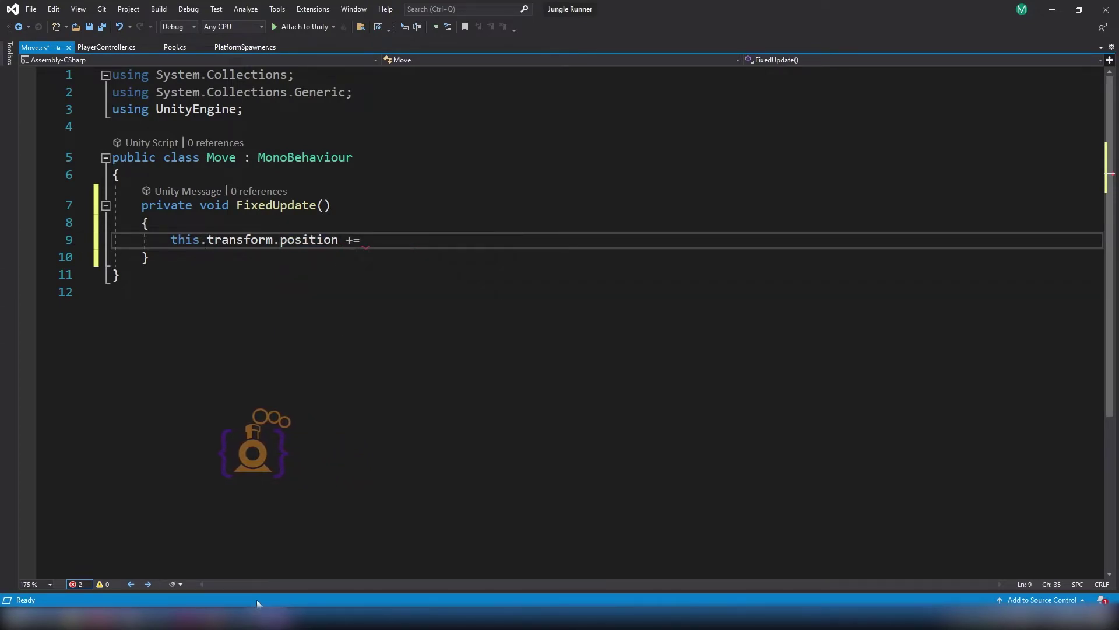
type("P")
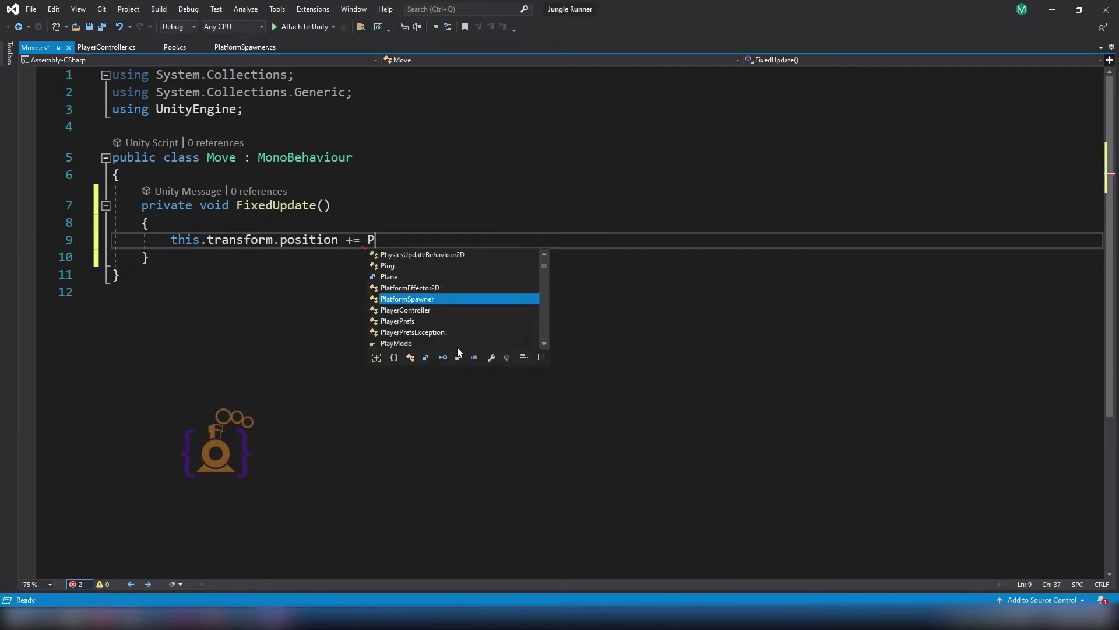
key("Down")
key("Tab")
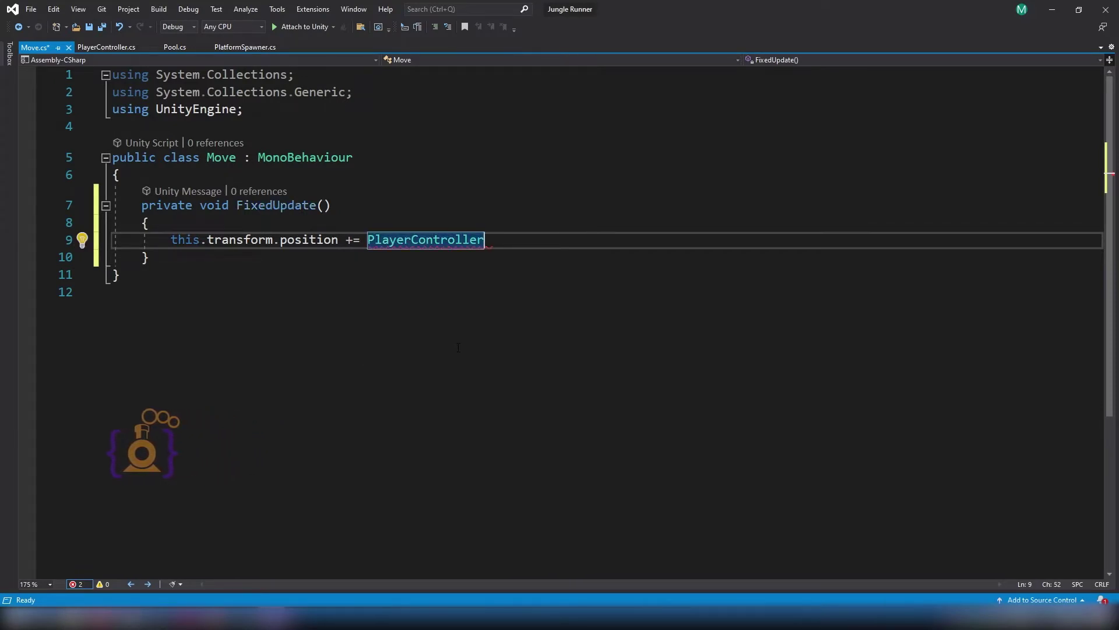
type(".p")
key("Tab")
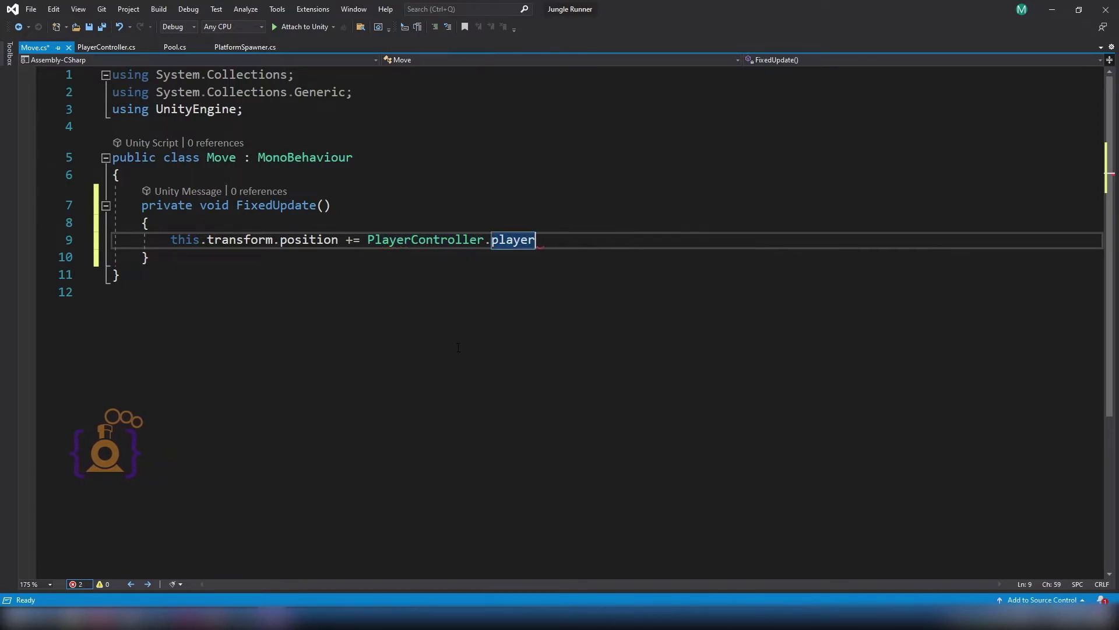
type(".tra")
key("Tab")
type(".")
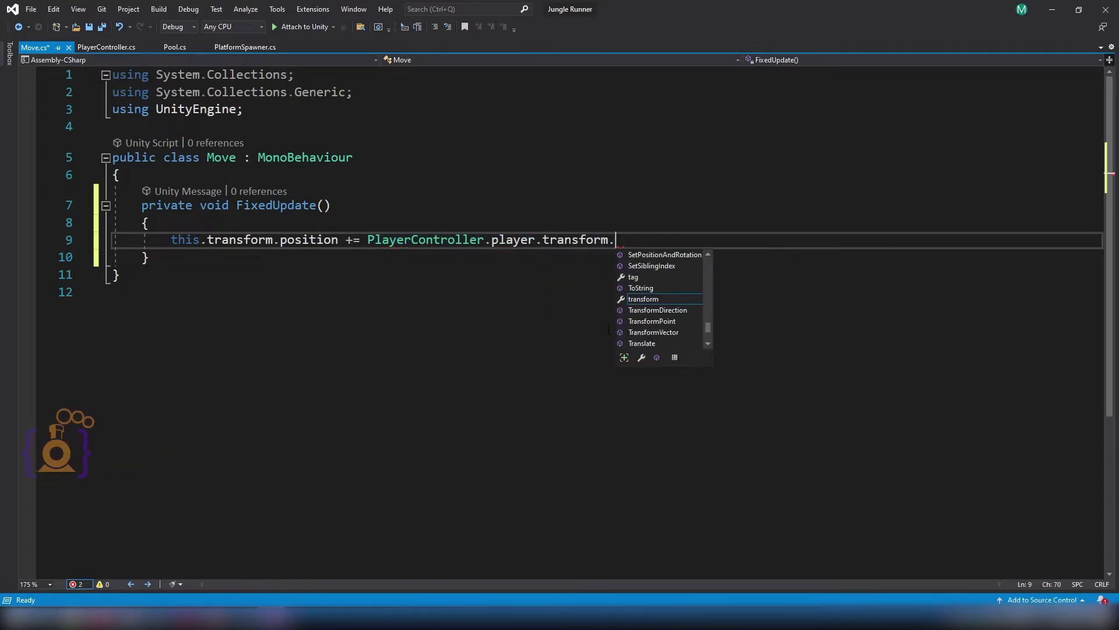
type("fo")
key("Tab")
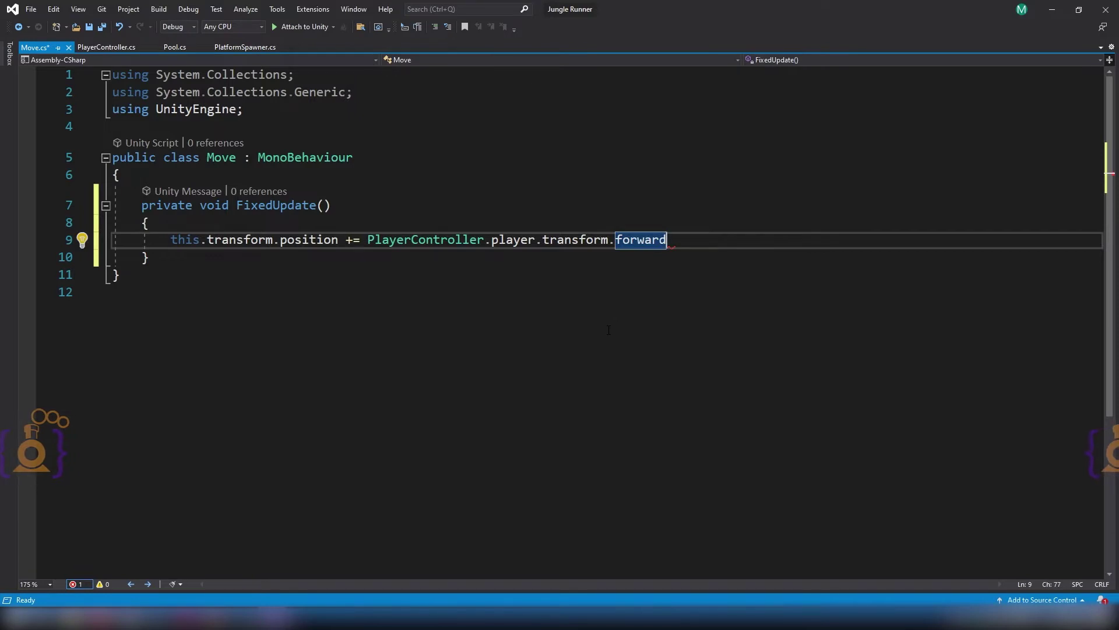
Finish the movement line with '* -0.2f;' so platforms shift each physics step.
key("alt+Tab")
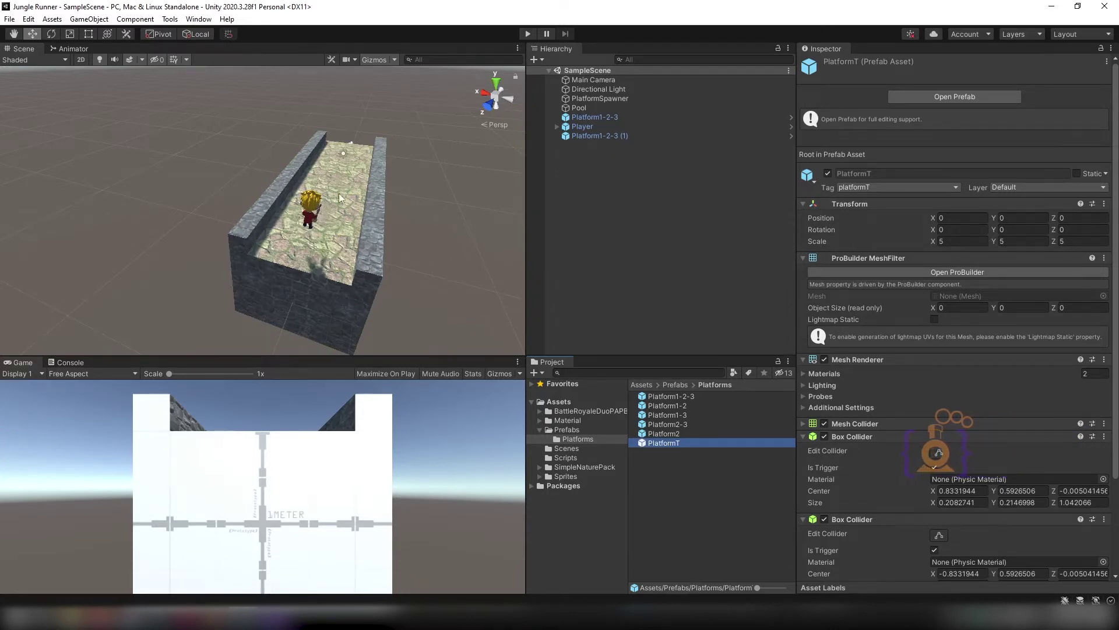
key("alt+Tab")
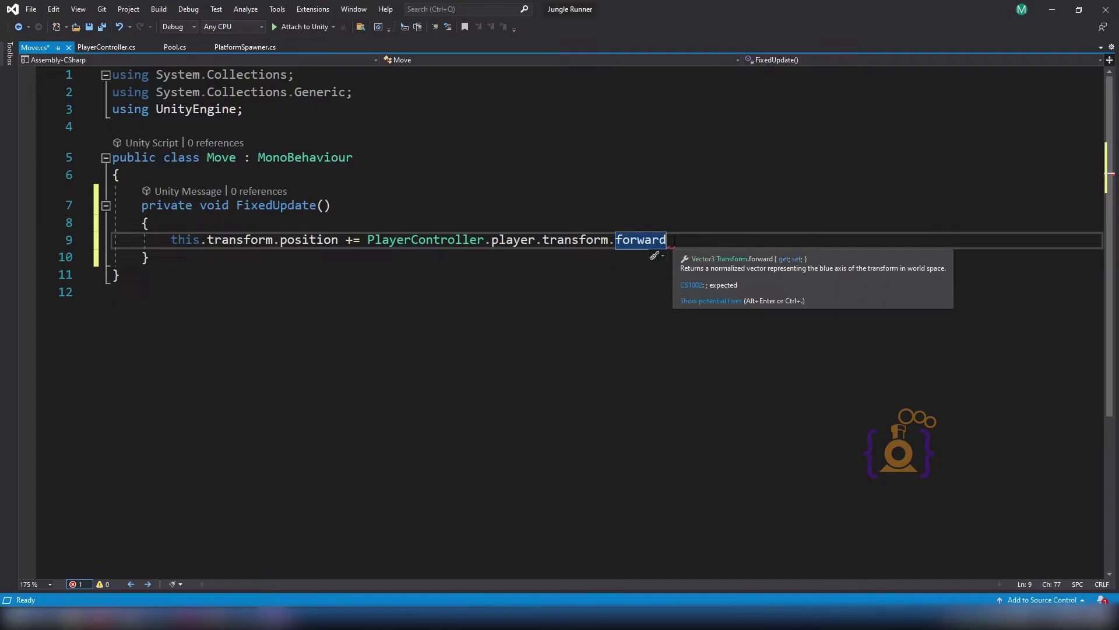
type("* ")
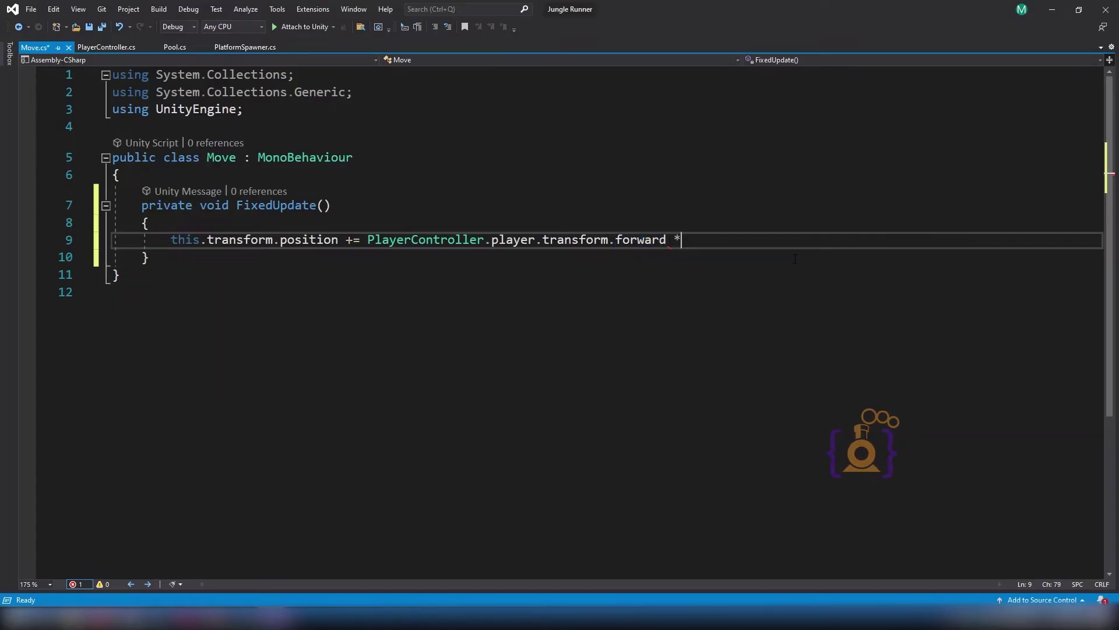
type("-0.2")
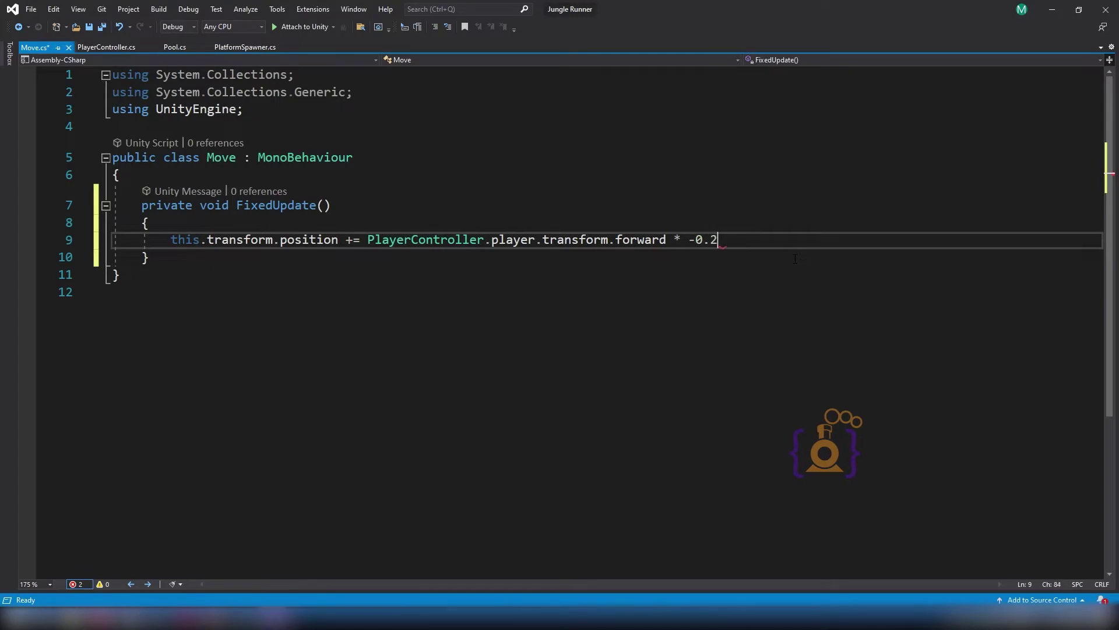
type("f;")
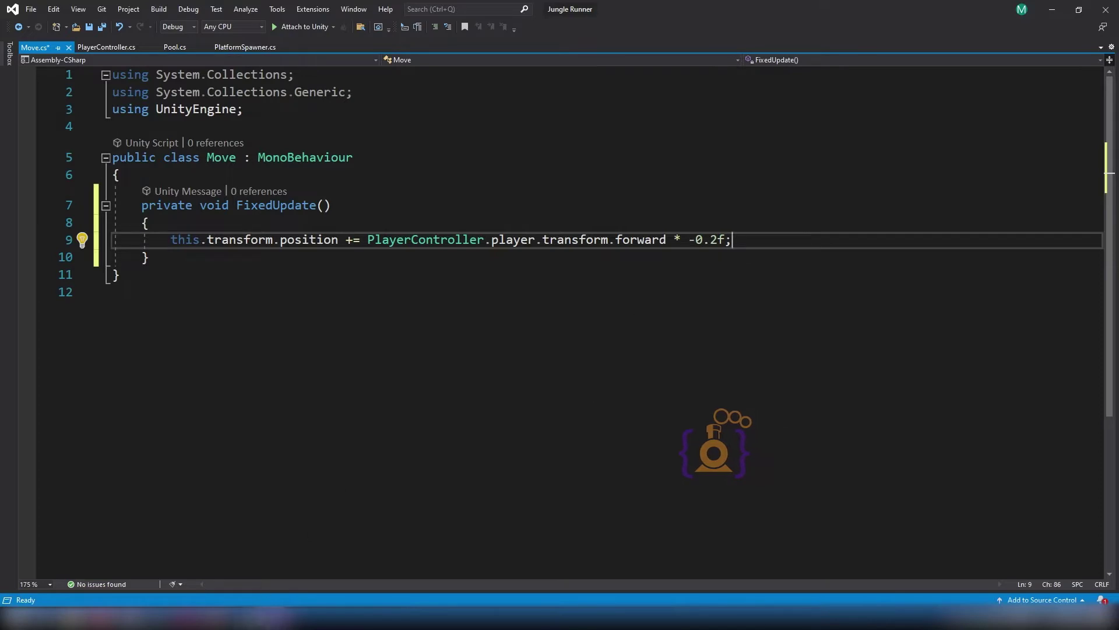
key("alt+Tab")
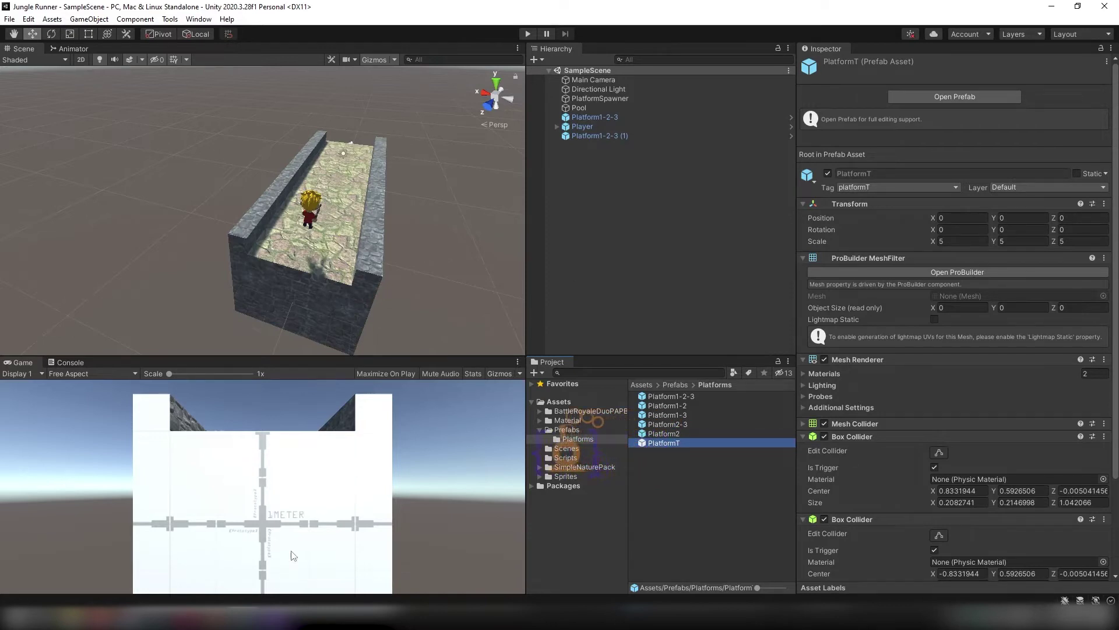
Declare a 'Rigidbody rb;' field below PlayerController's existing fields.
mouse_move(279, 618)
left_click(105, 47)
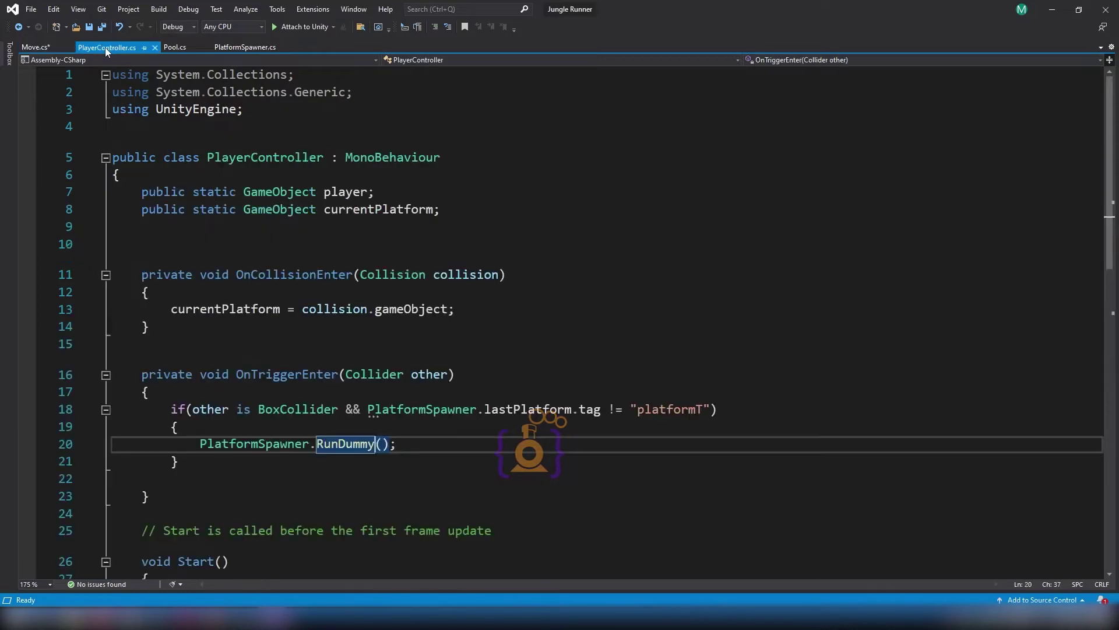
left_click(624, 209)
key("Return")
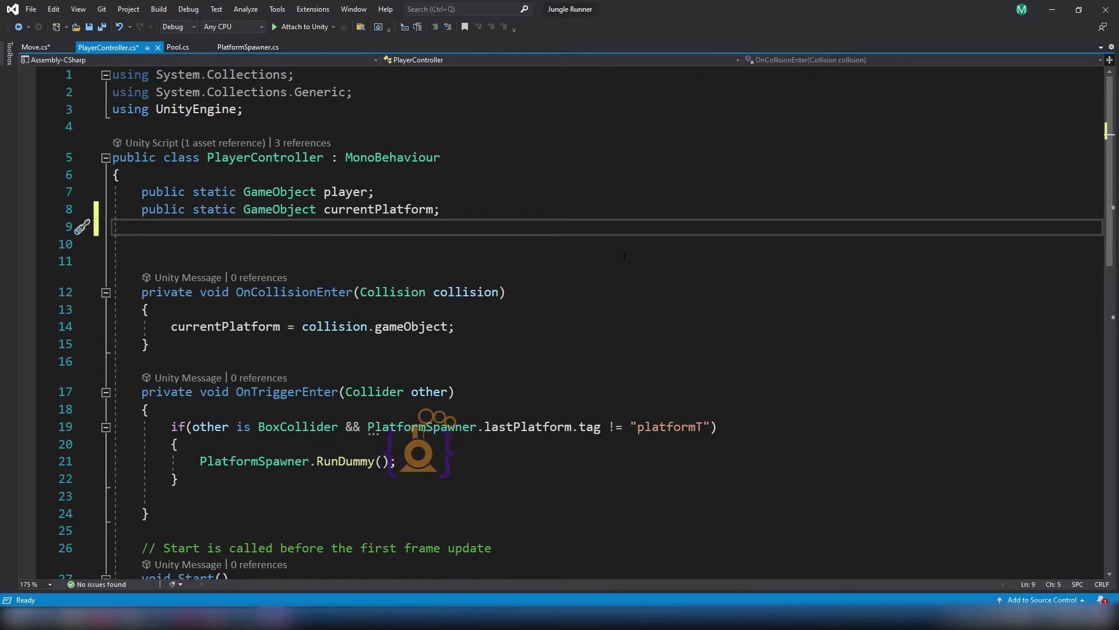
type("Rigidbody rb")
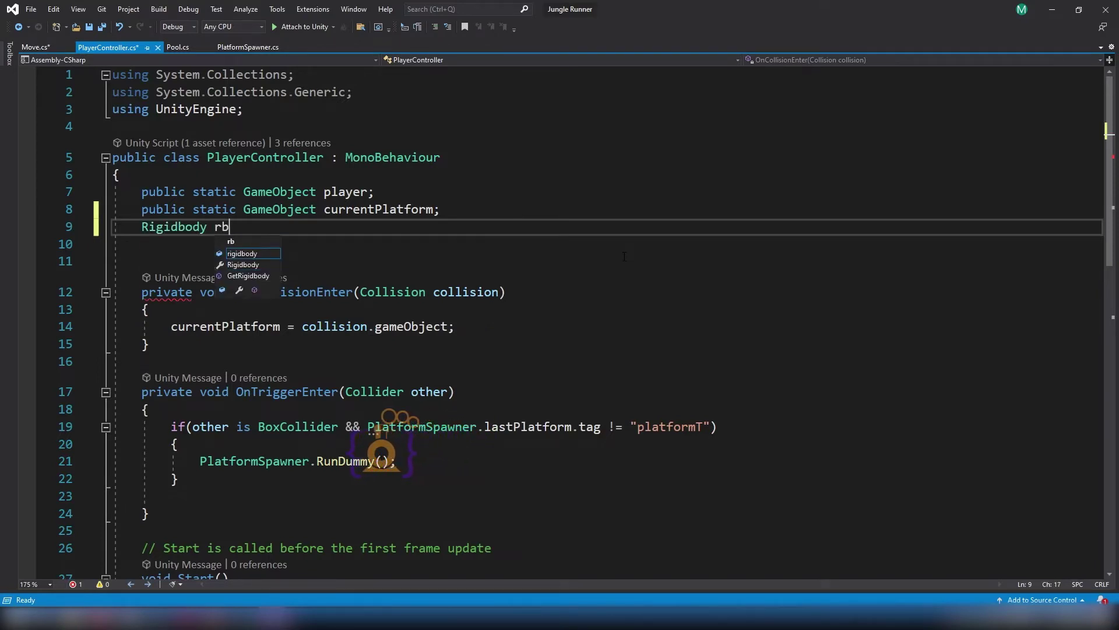
type(";")
Assign rb = this.GetComponent<Rigidbody>(); at the top of Start and save the script.
scroll(625, 256, "down", 5)
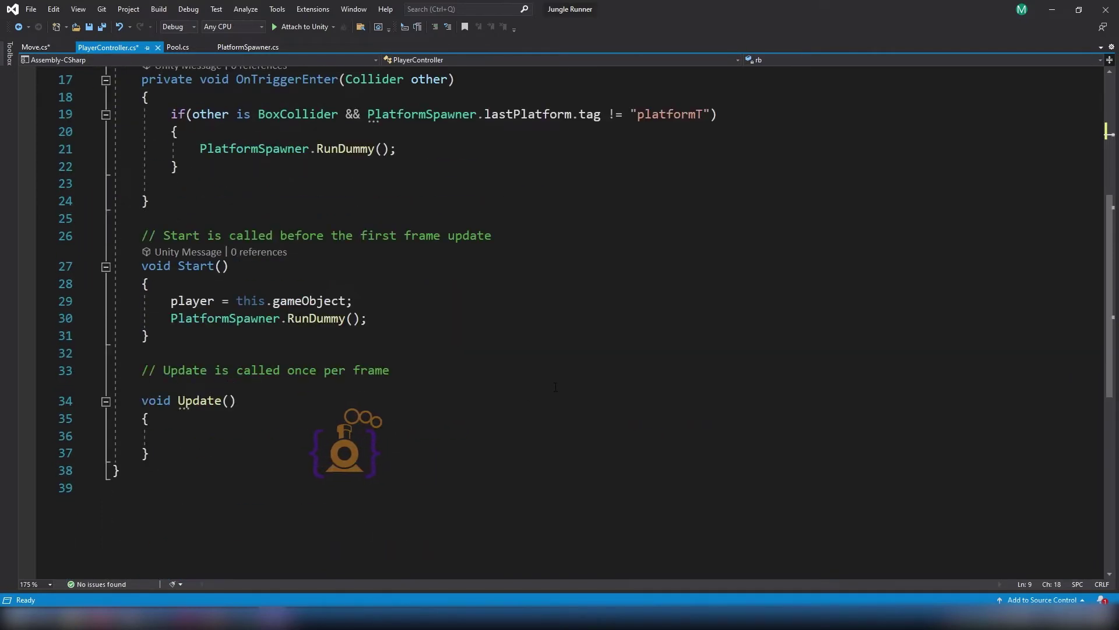
left_click(357, 302)
left_click(267, 281)
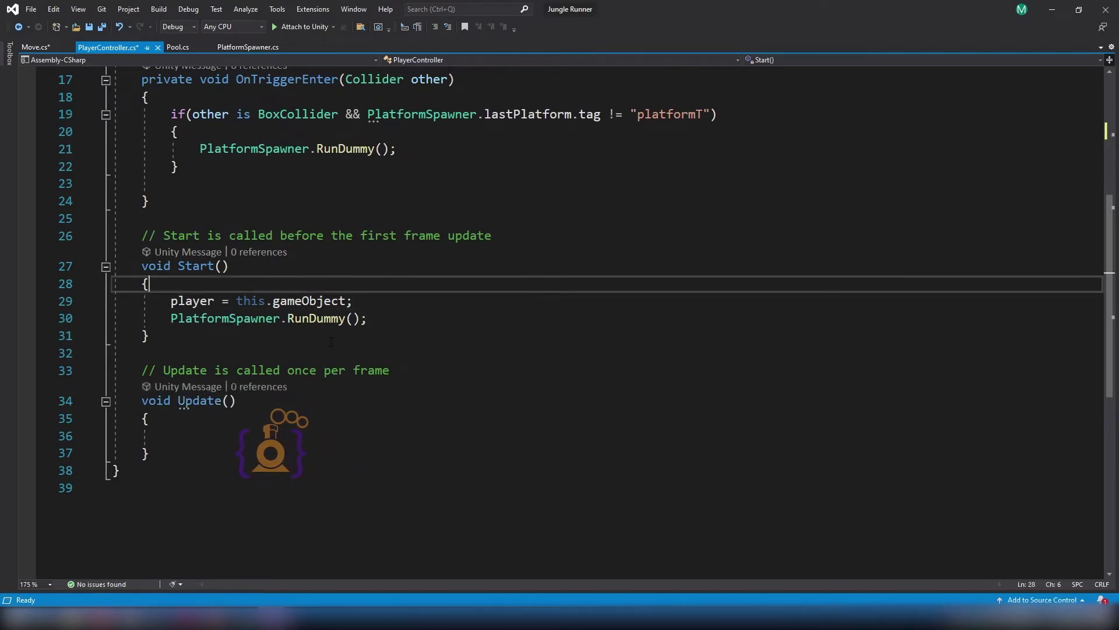
key("Return")
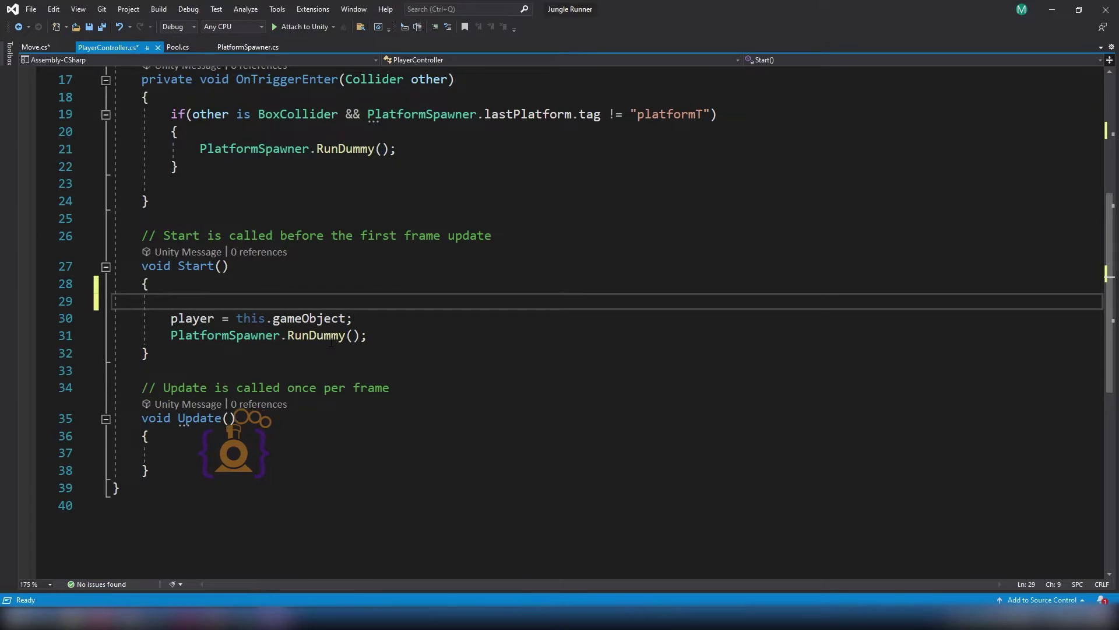
type("rb")
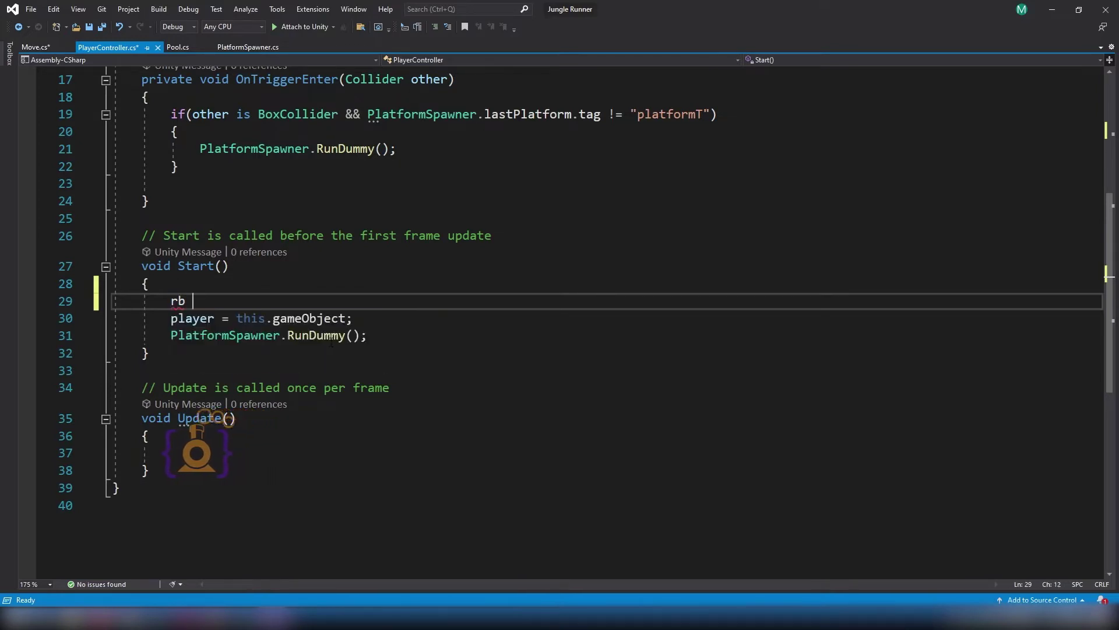
type(" = this.")
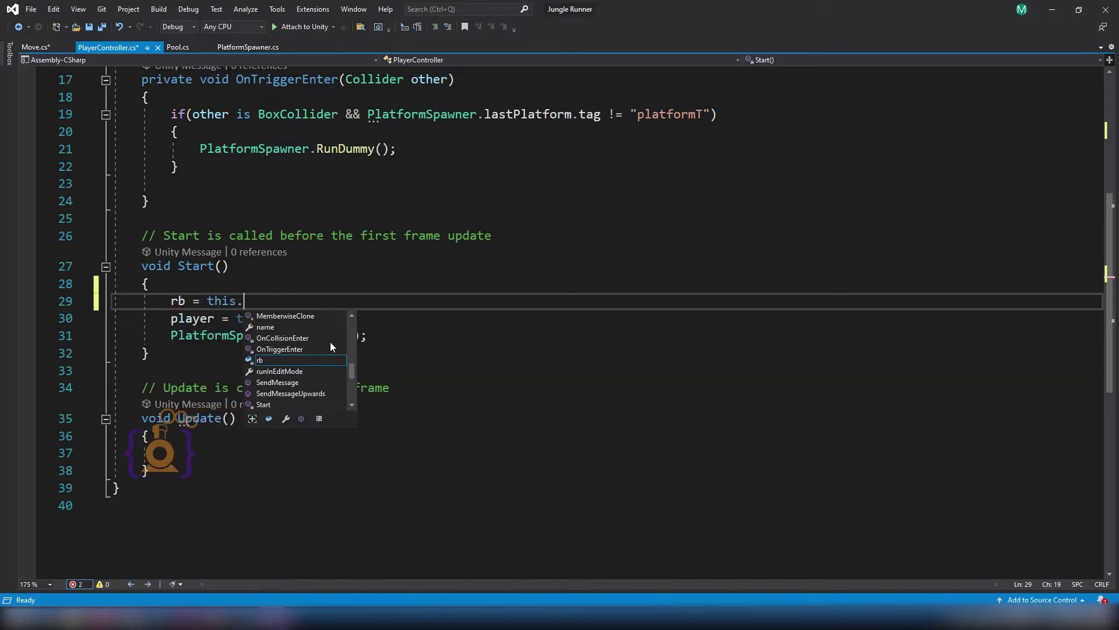
type("Get")
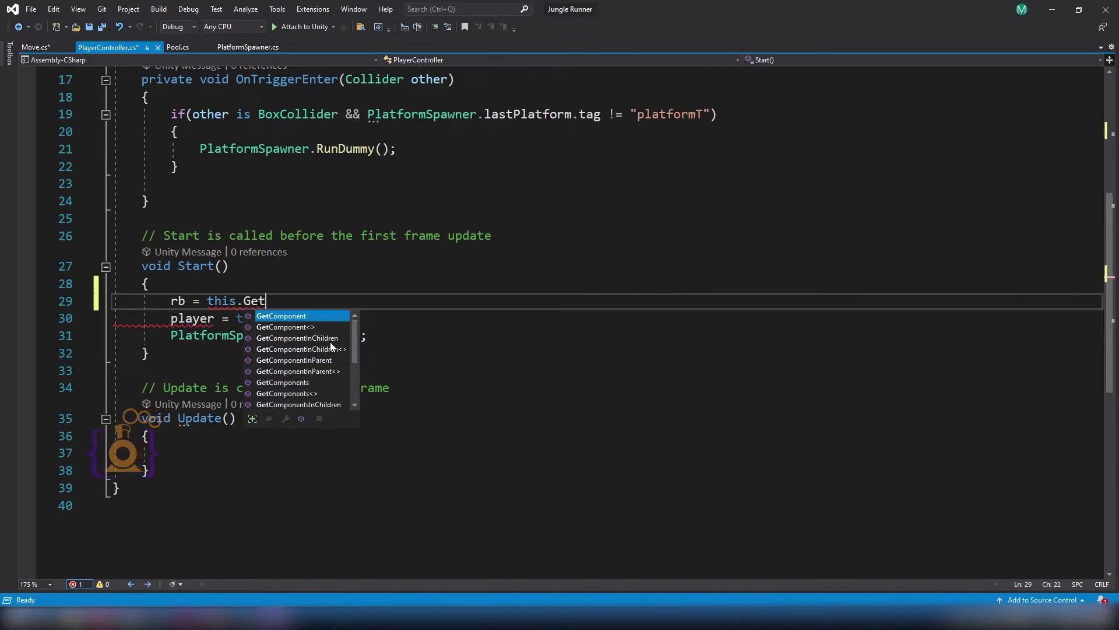
key("Tab")
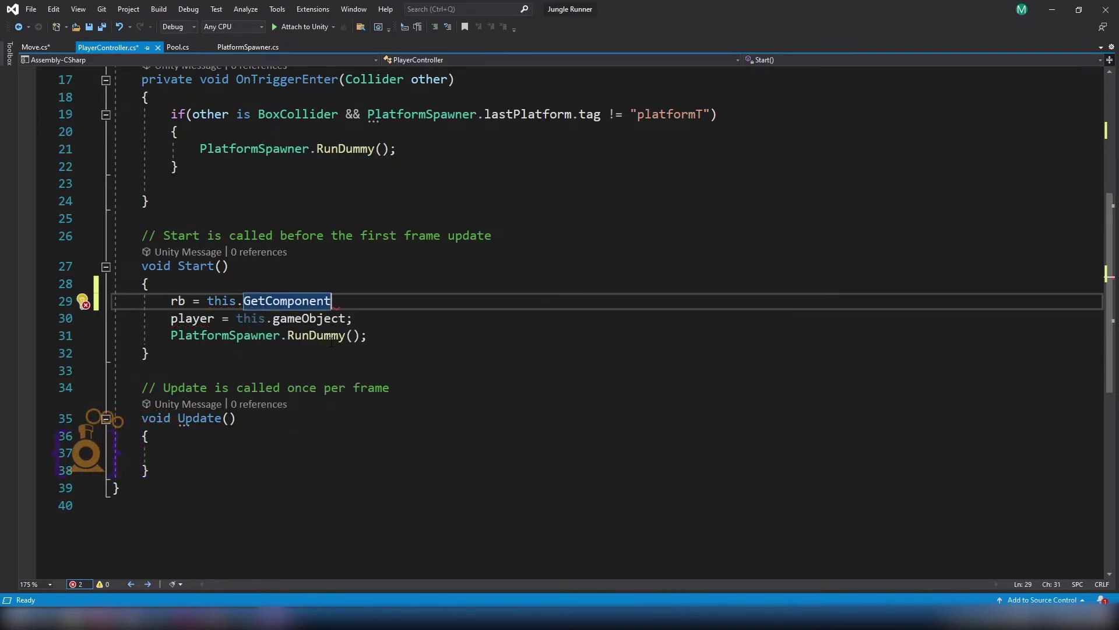
type("<")
type("GRi")
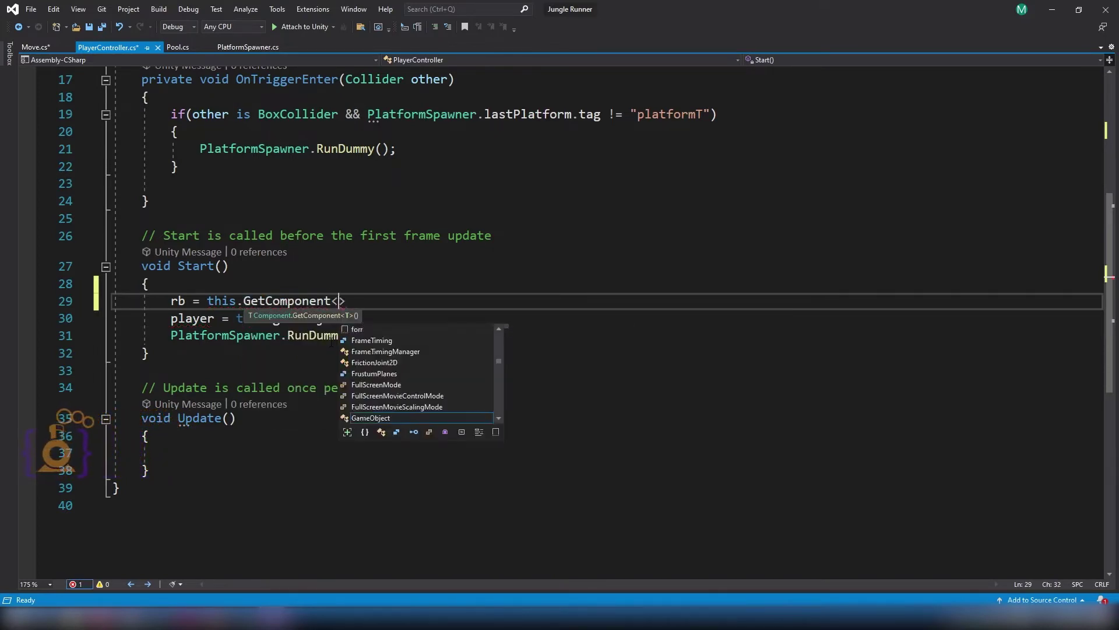
key("Tab")
type(">();")
key("ctrl+s")
Freeze the Player's Rigidbody rotation on X, Y, Z and position on Y and Z.
key("alt+Tab")
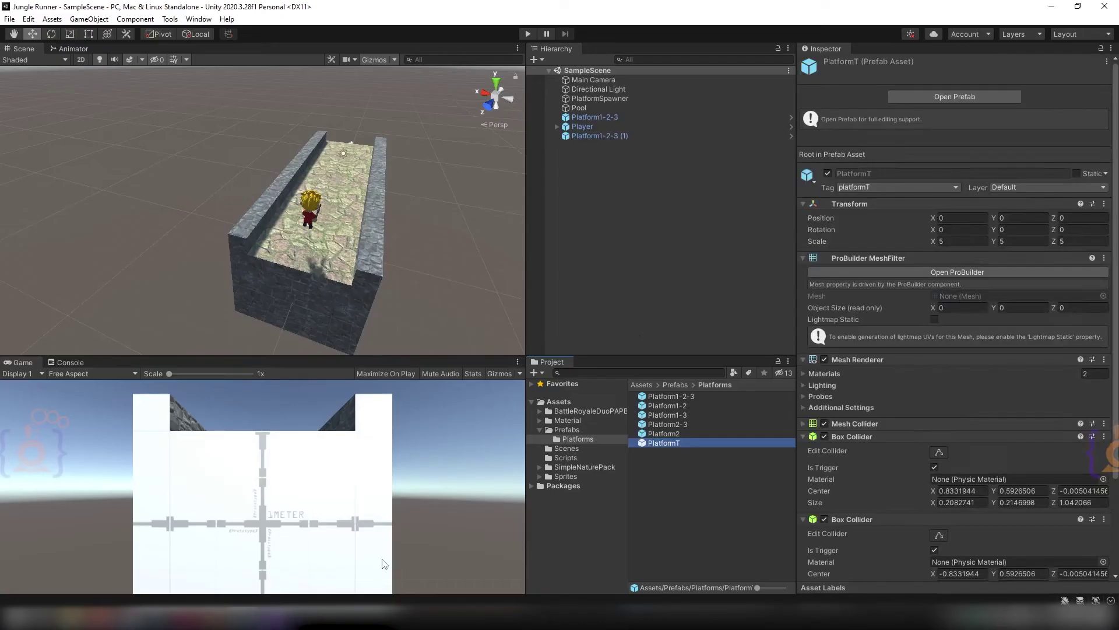
left_click(583, 124)
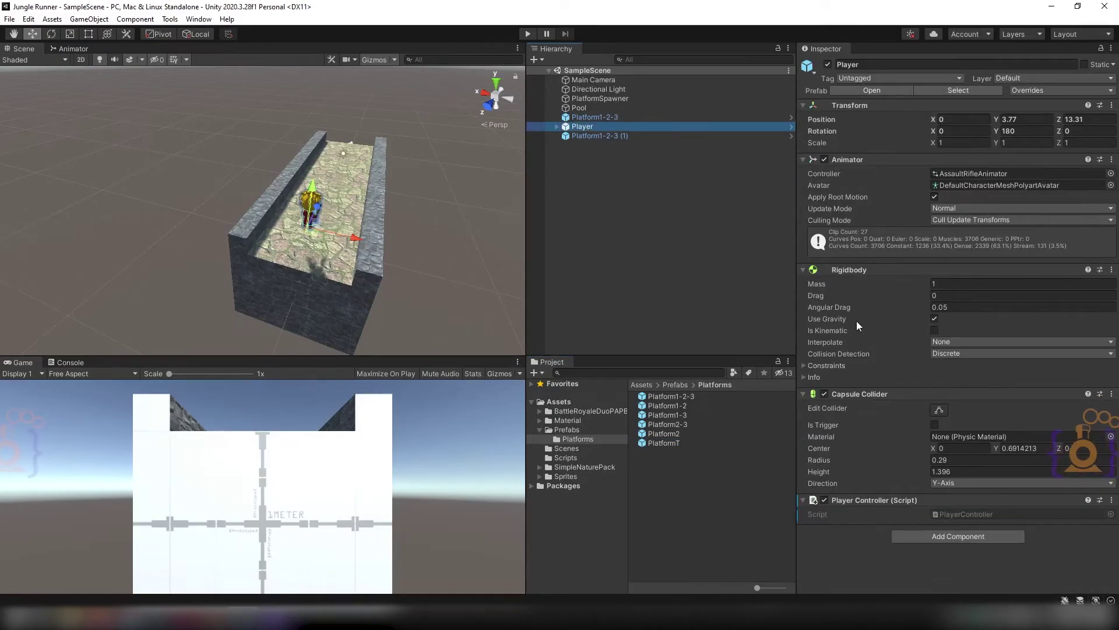
left_click(892, 365)
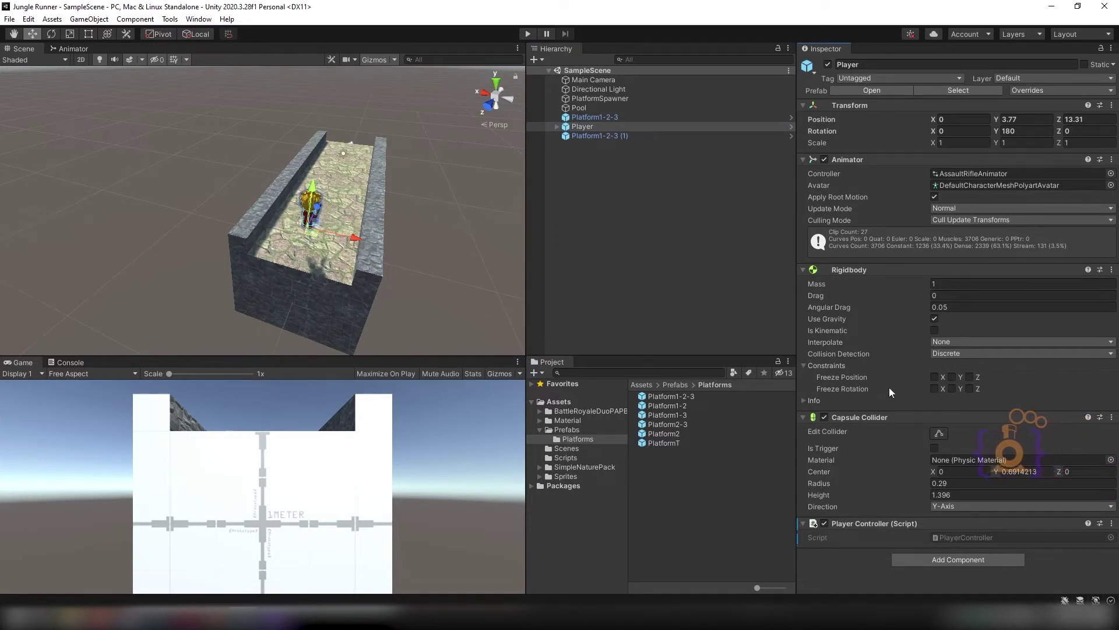
left_click(934, 389)
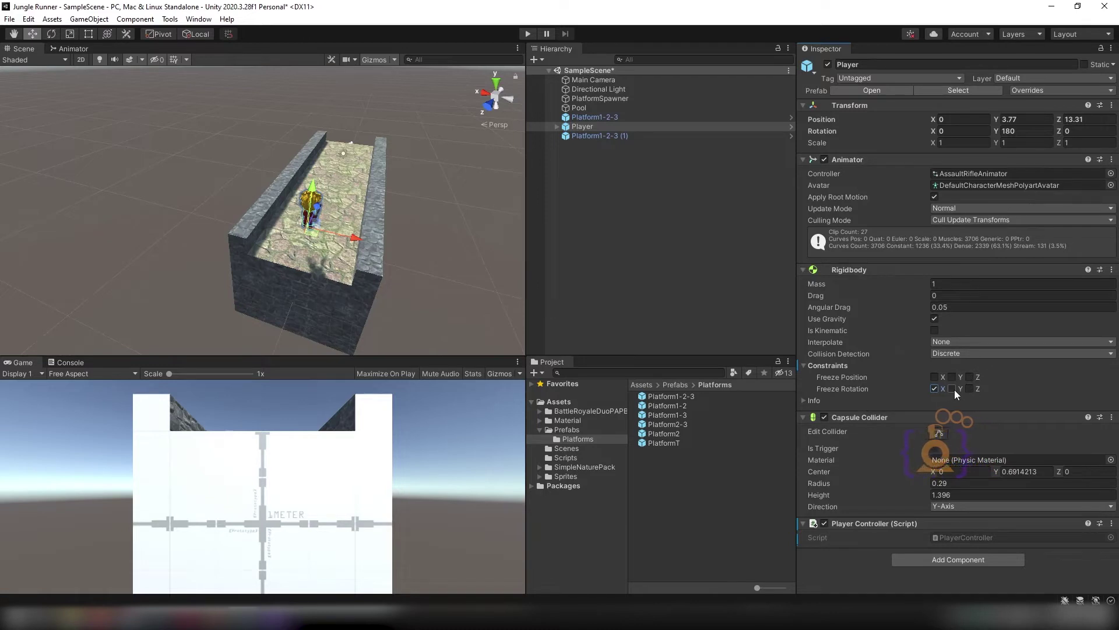
left_click(952, 388)
left_click(970, 389)
left_click(970, 377)
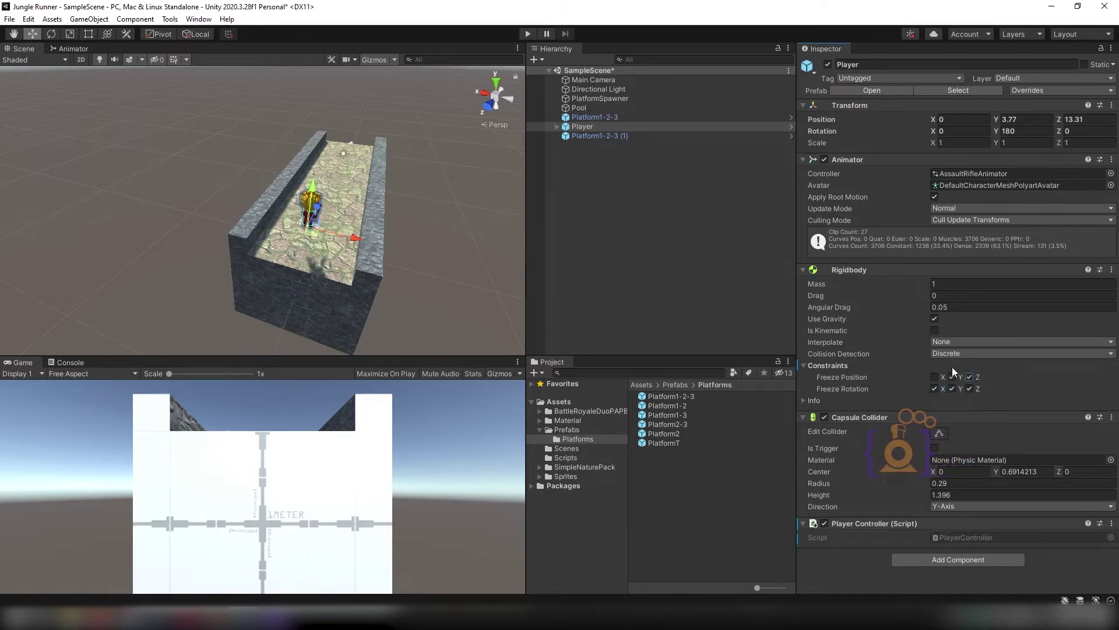
left_click(953, 376)
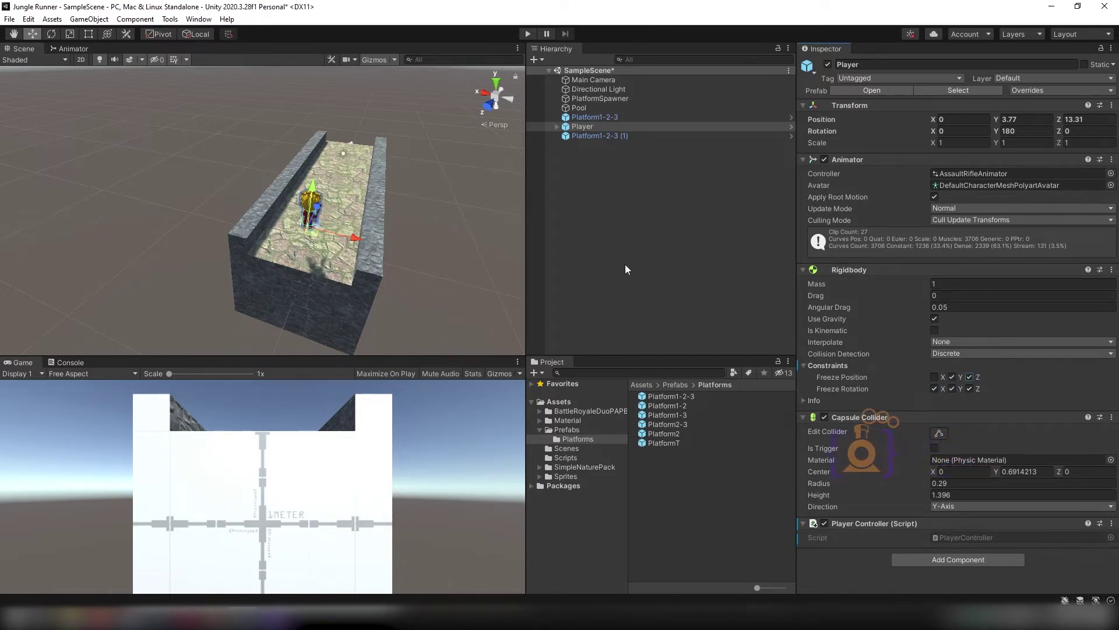
key("alt+Tab")
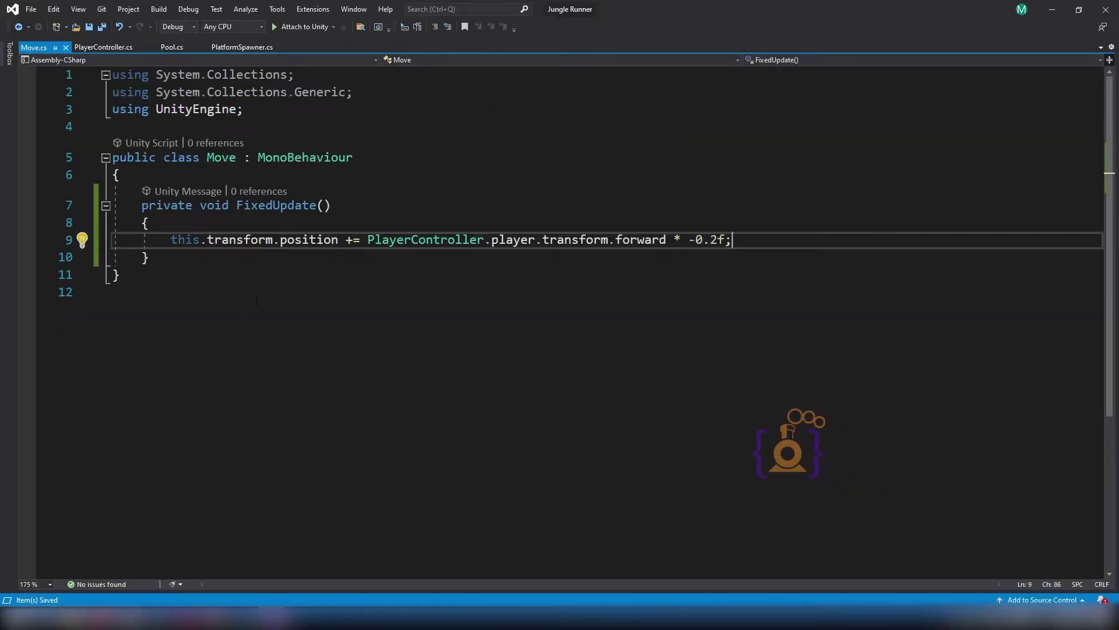
Select all six platform prefabs and add the Move script component to them.
key("alt+Tab")
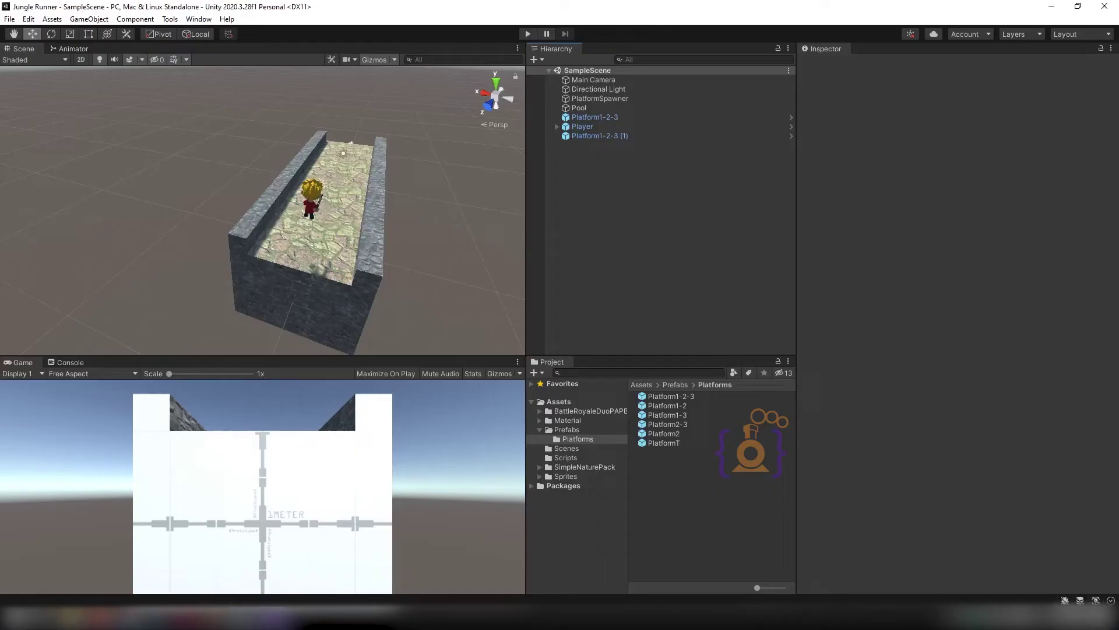
left_click(671, 399)
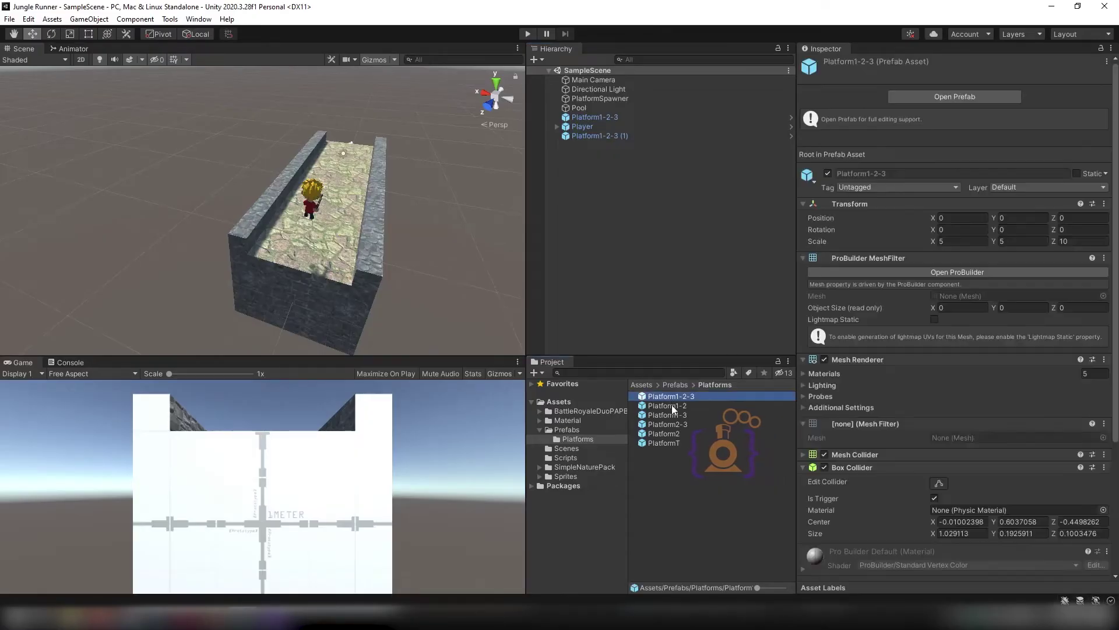
left_click(671, 443, "shift")
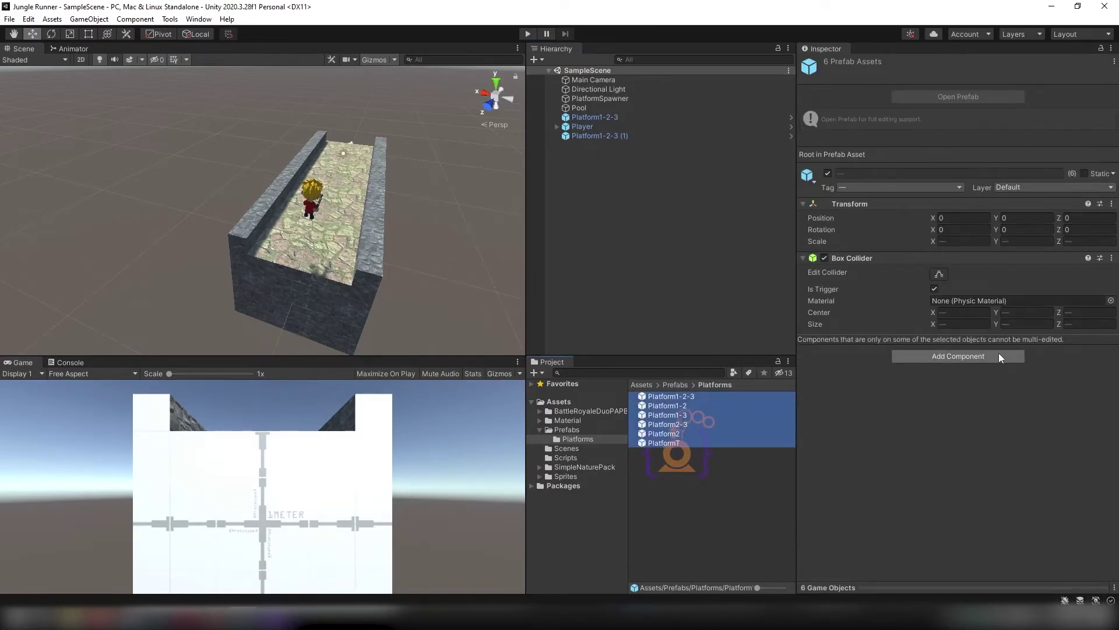
left_click(994, 355)
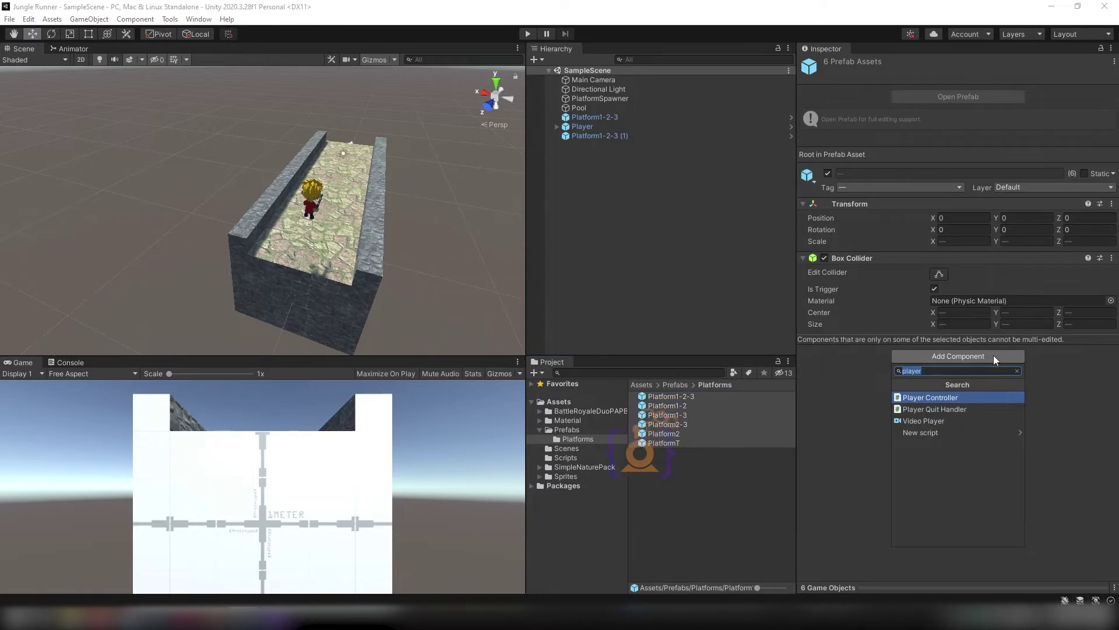
type("move")
key("Return")
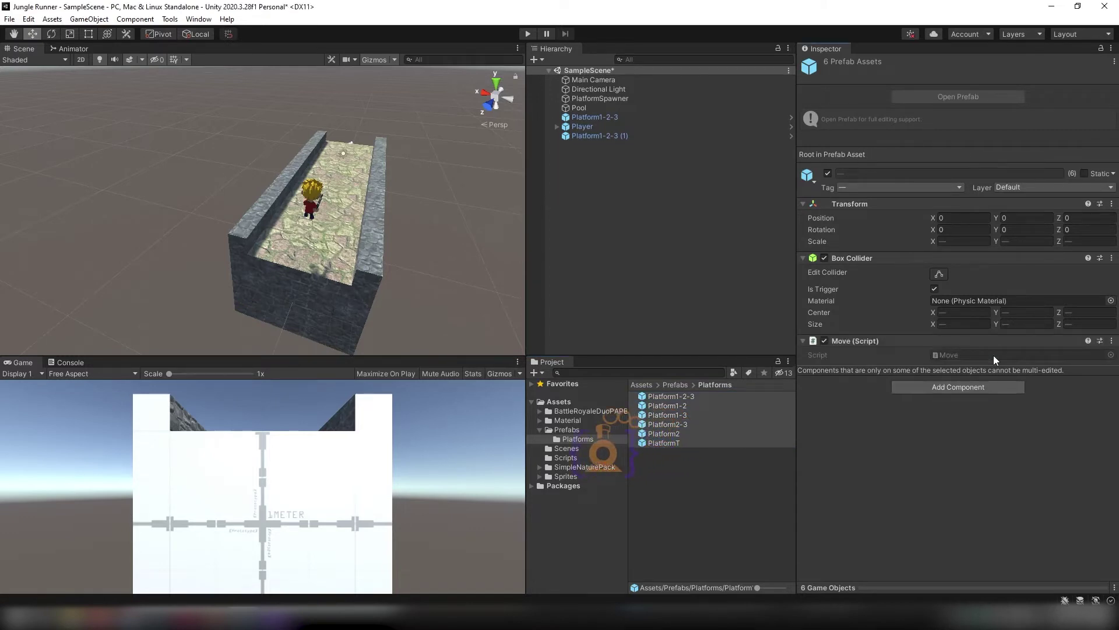
left_click(712, 465)
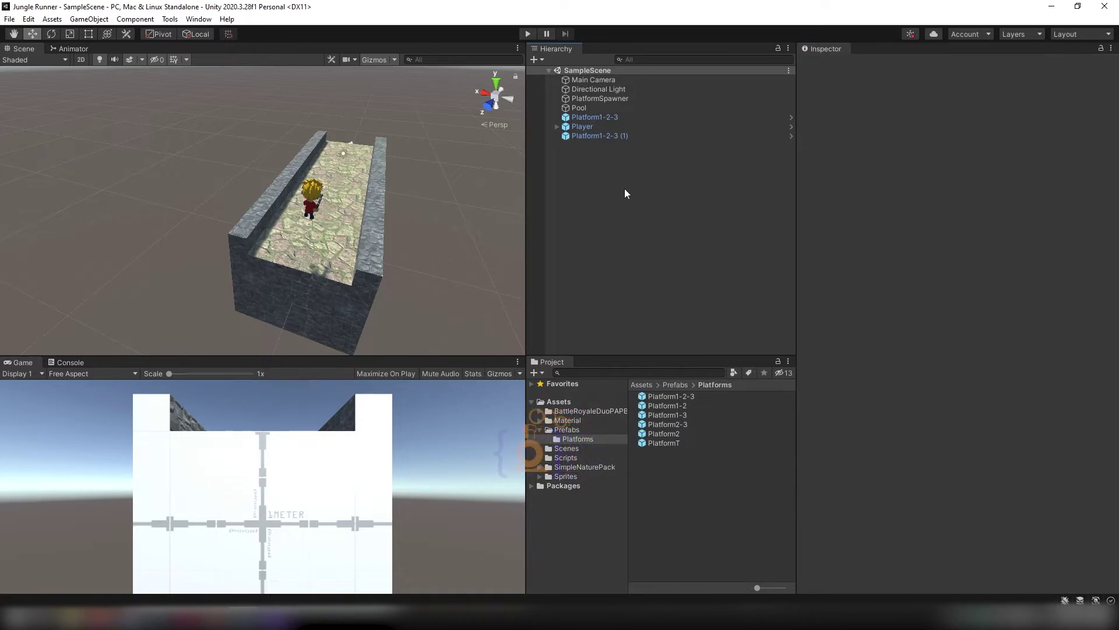
Run play mode to watch the platform clones move, then stop the game.
left_click(528, 35)
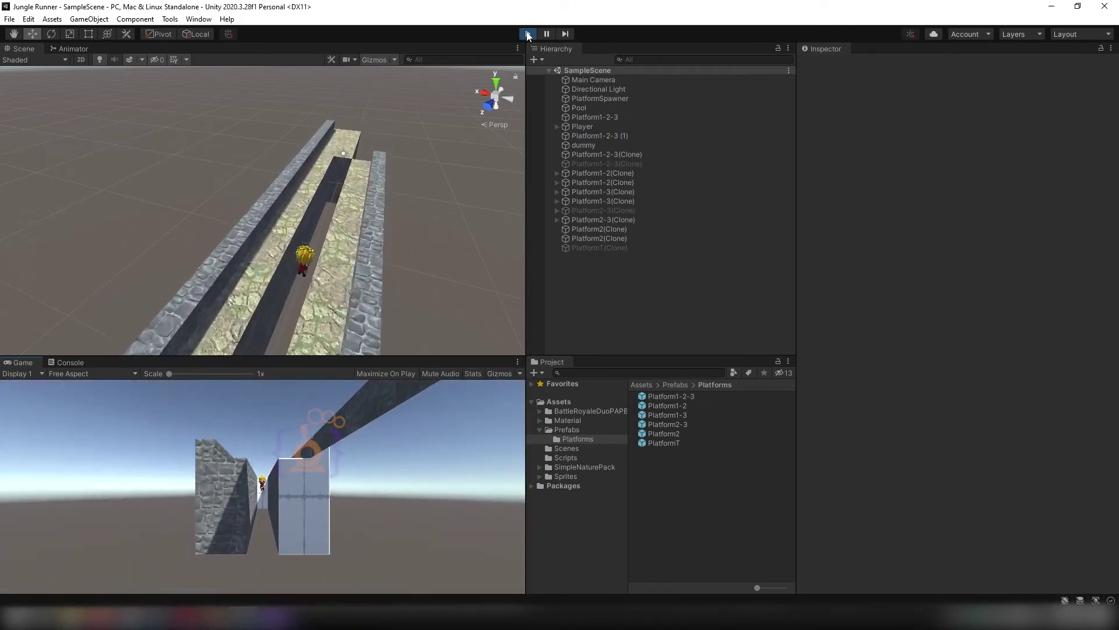
left_click(528, 33)
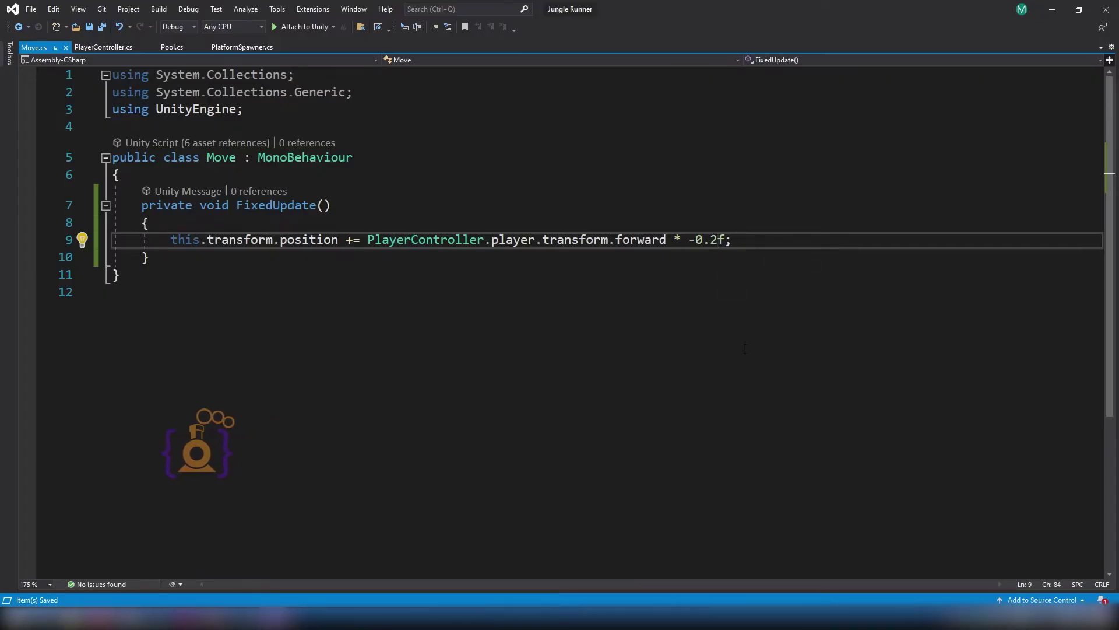
Change Move's speed multiplier from -0.2f to -0.1f and save the script.
key("BackSpace")
type("1")
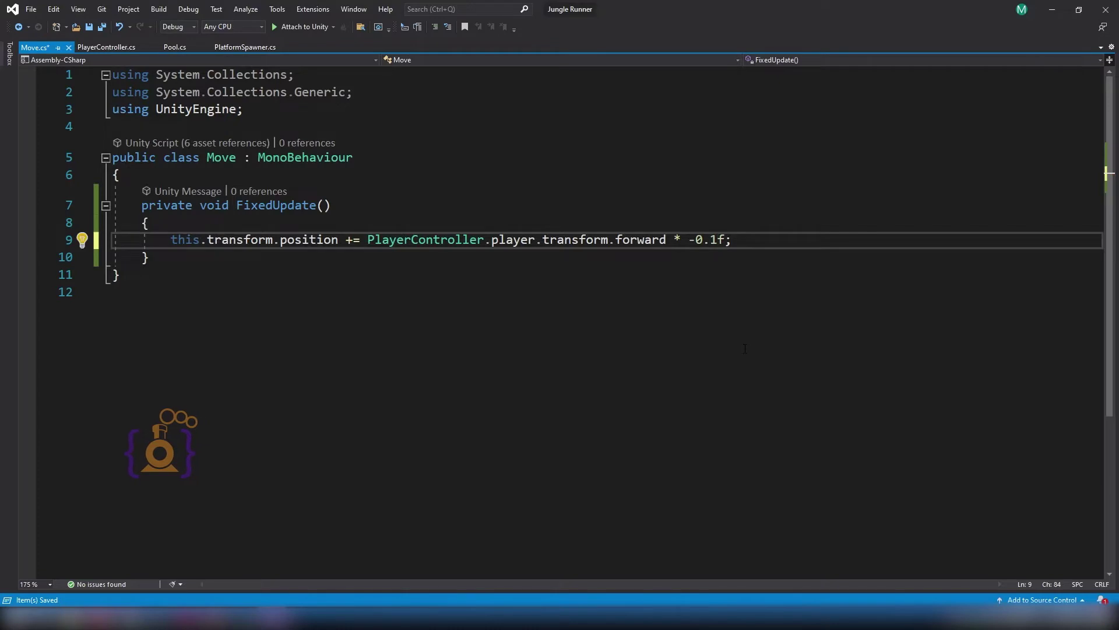
key("ctrl+s")
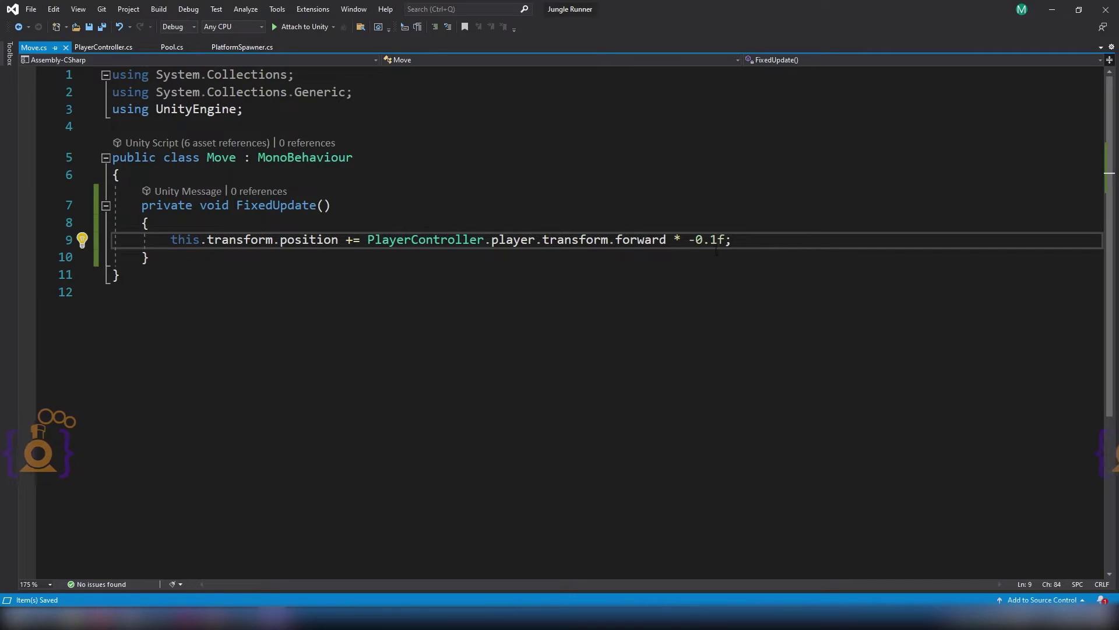
mouse_move(243, 618)
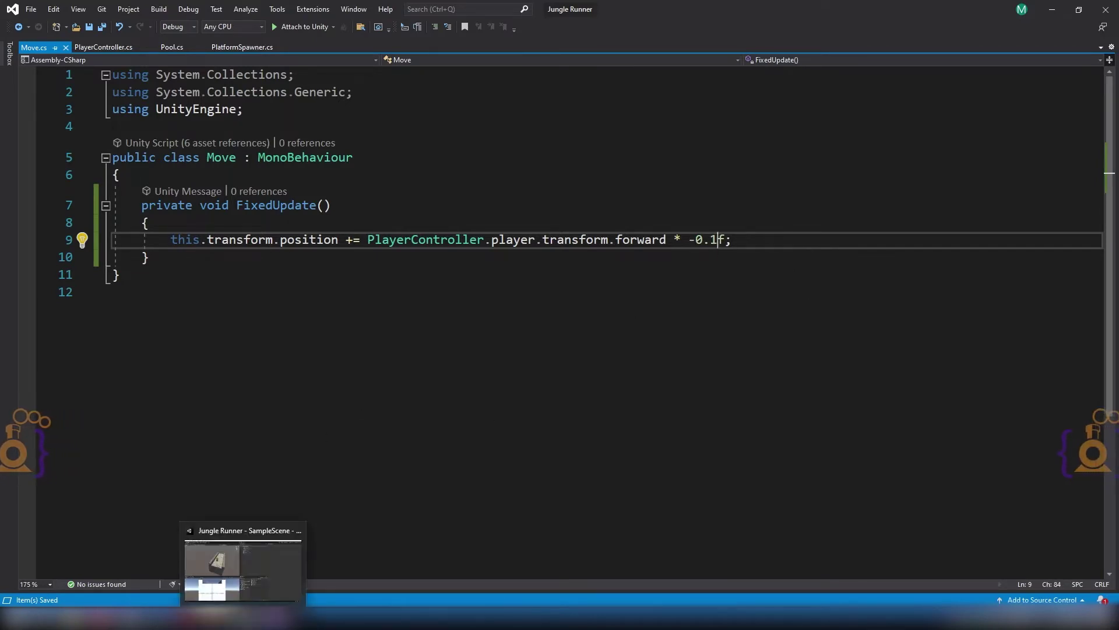
left_click(243, 570)
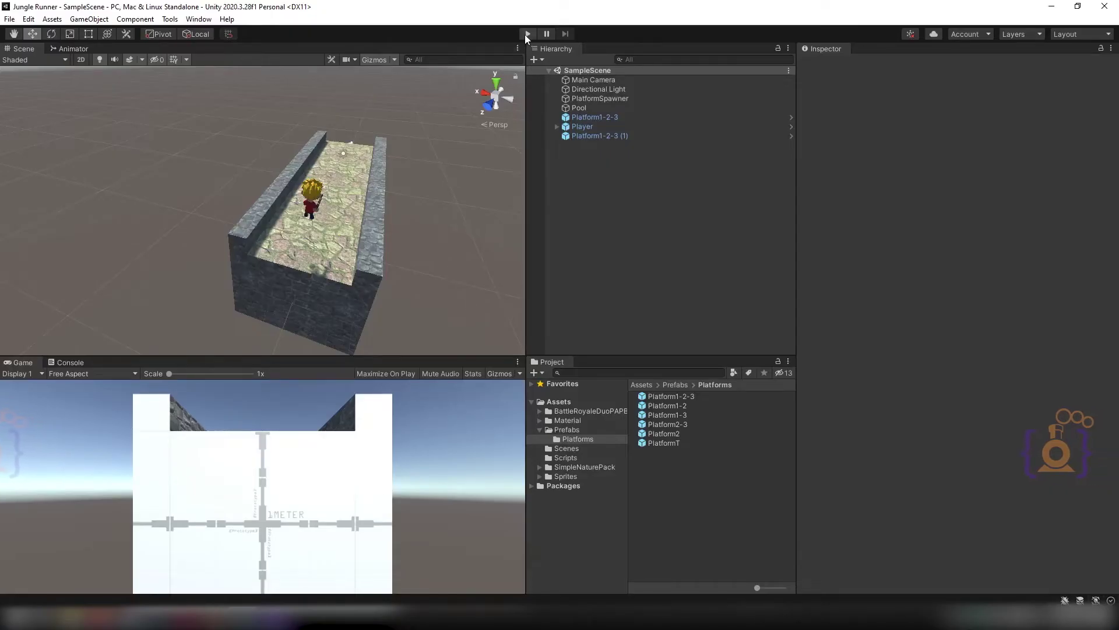
left_click(527, 34)
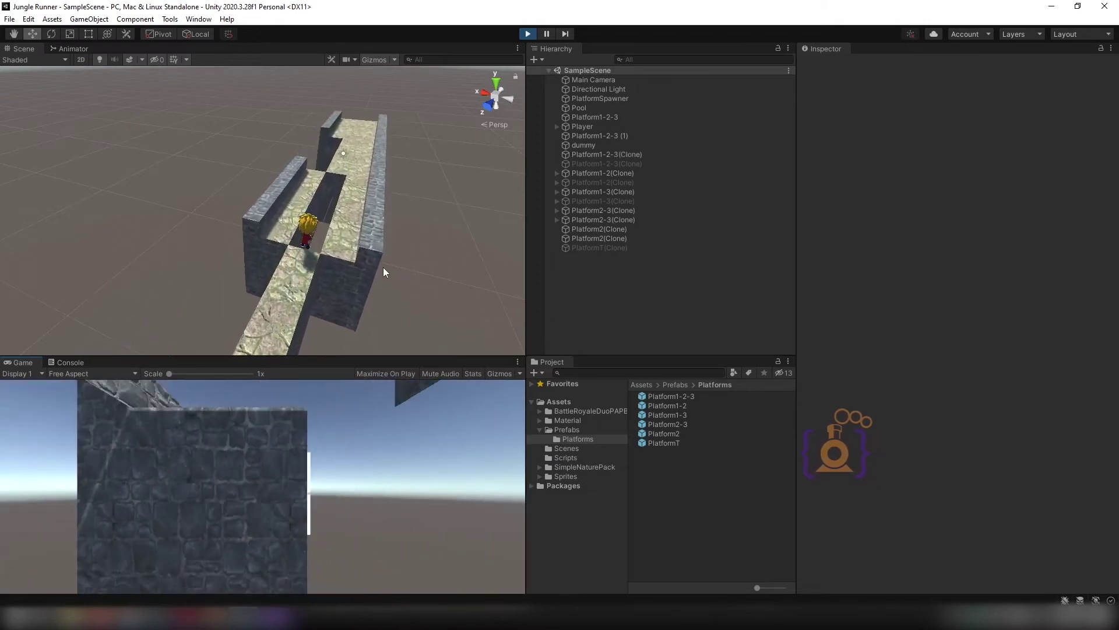
left_click(527, 35)
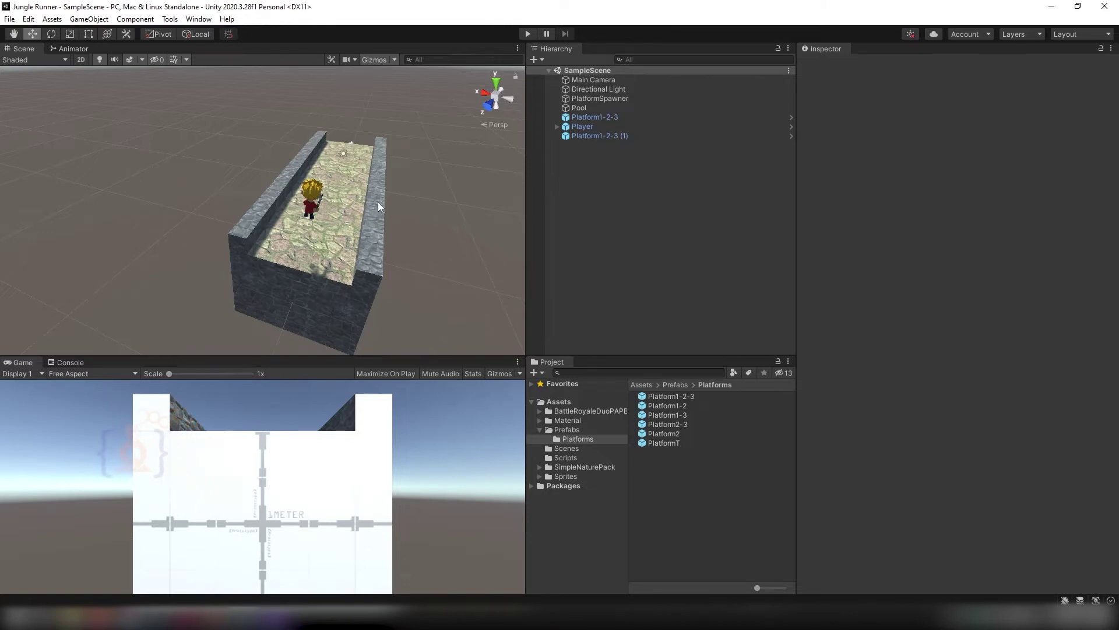
Declare an 'int track;' field in PlayerController.
key("alt+Tab")
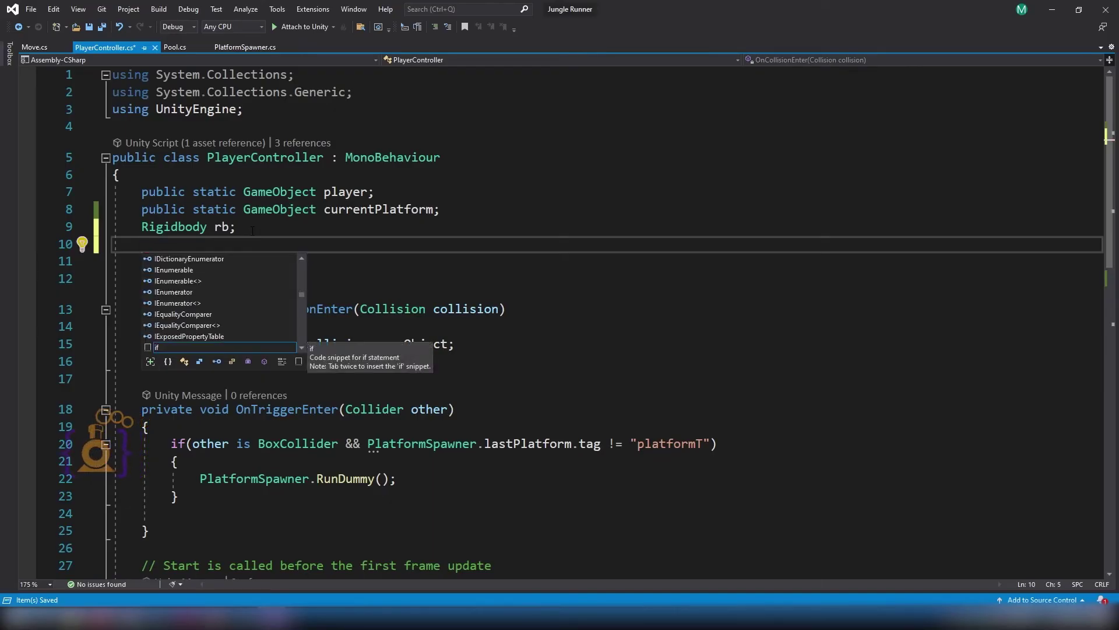
type("in")
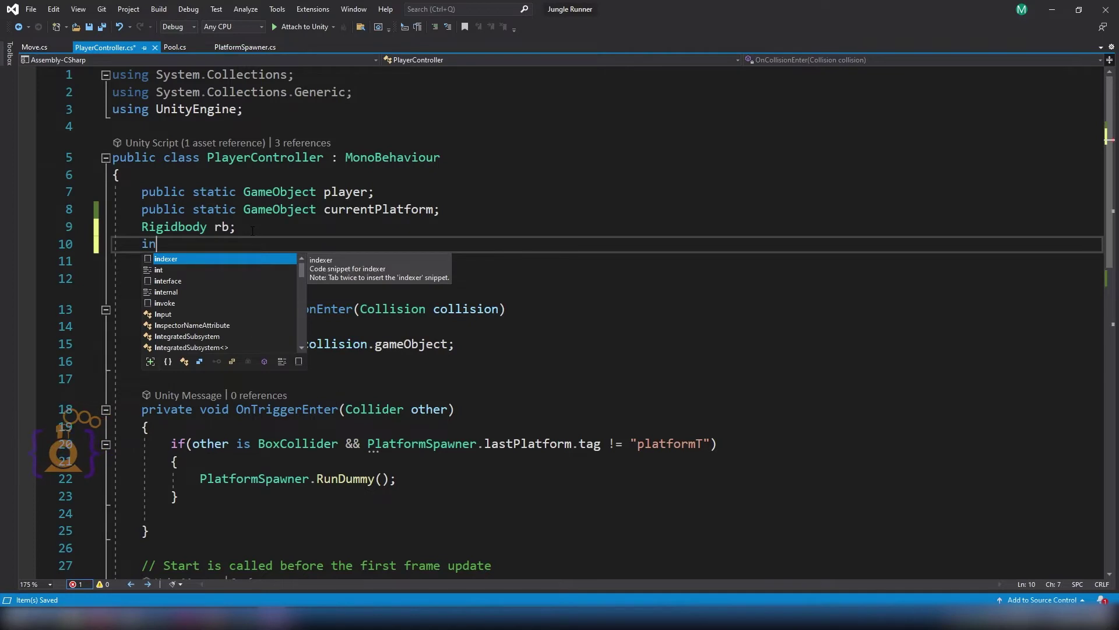
type("t ")
type("tr")
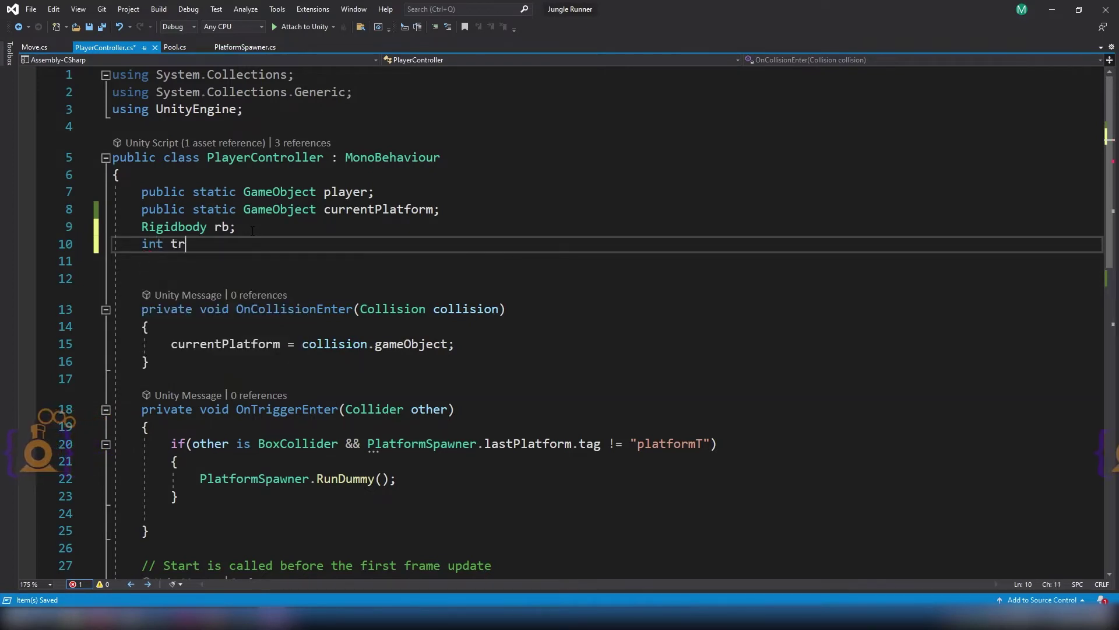
type("ack")
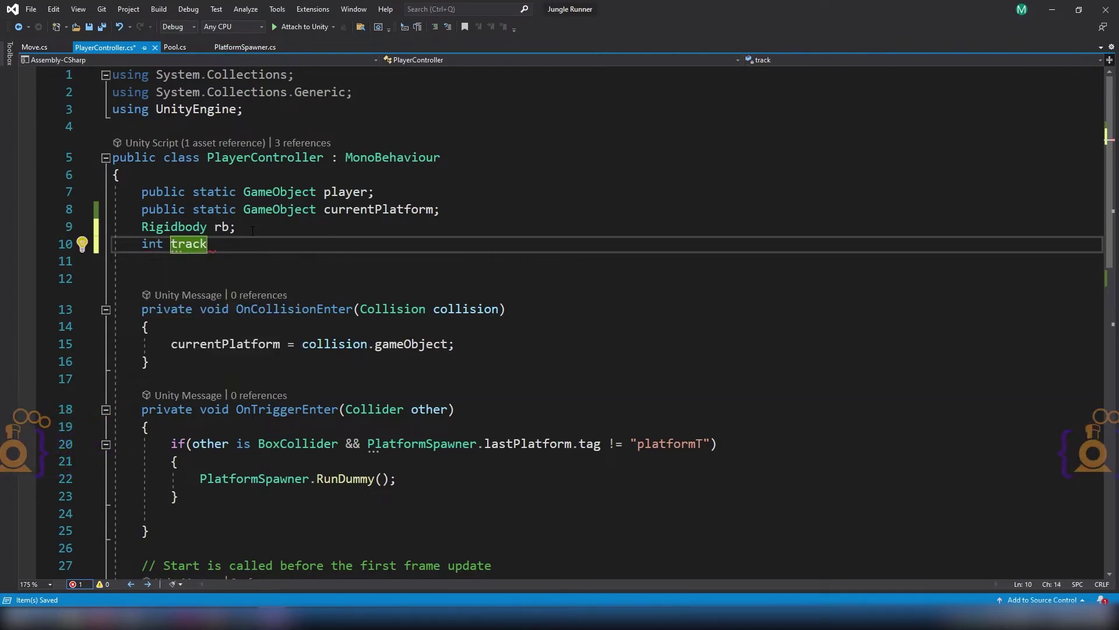
type(";")
scroll(236, 320, "down", 3)
scroll(236, 320, "down", 5)
scroll(236, 321, "up", 1)
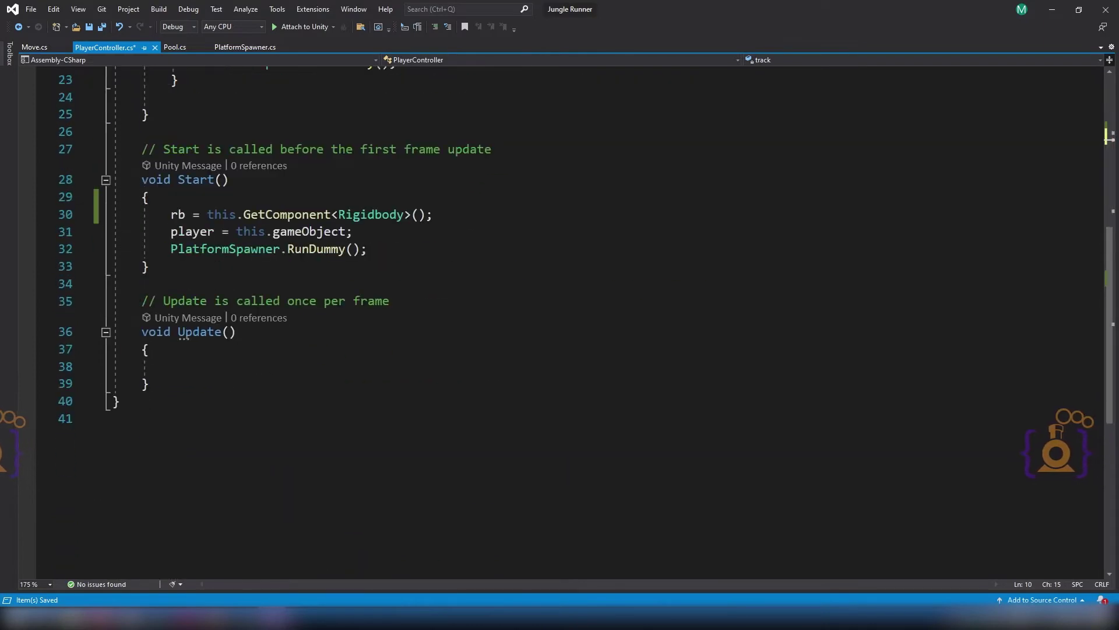
scroll(235, 321, "up", 1)
Add 'track = 2;' as the first line of Start().
left_click(349, 249)
key("Return")
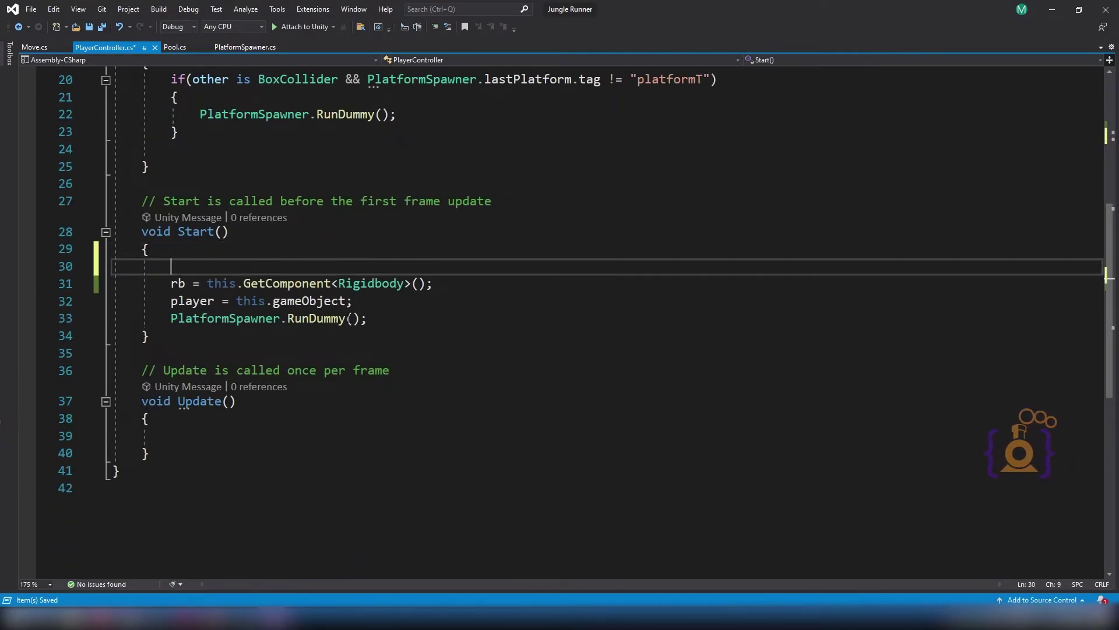
type("tra")
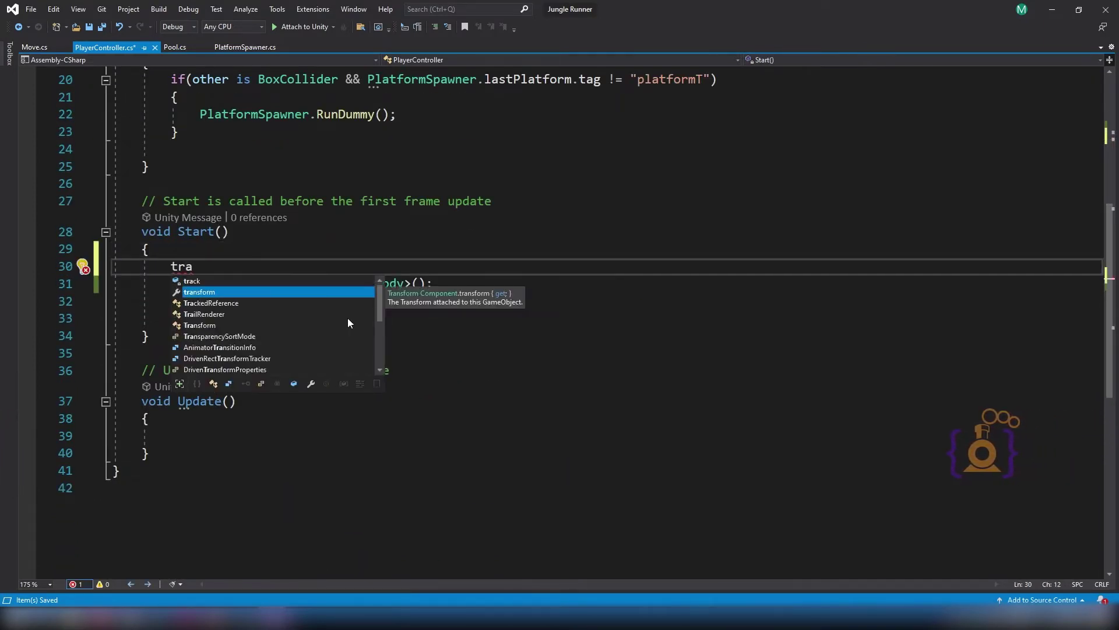
key("Up")
key("Tab")
type("= ")
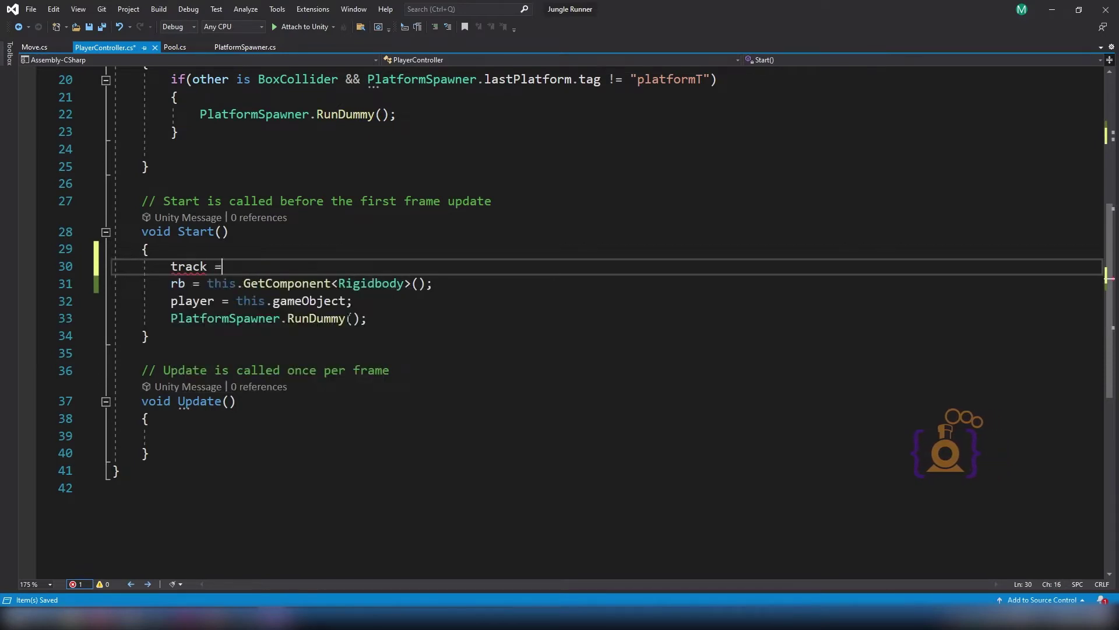
type("2;")
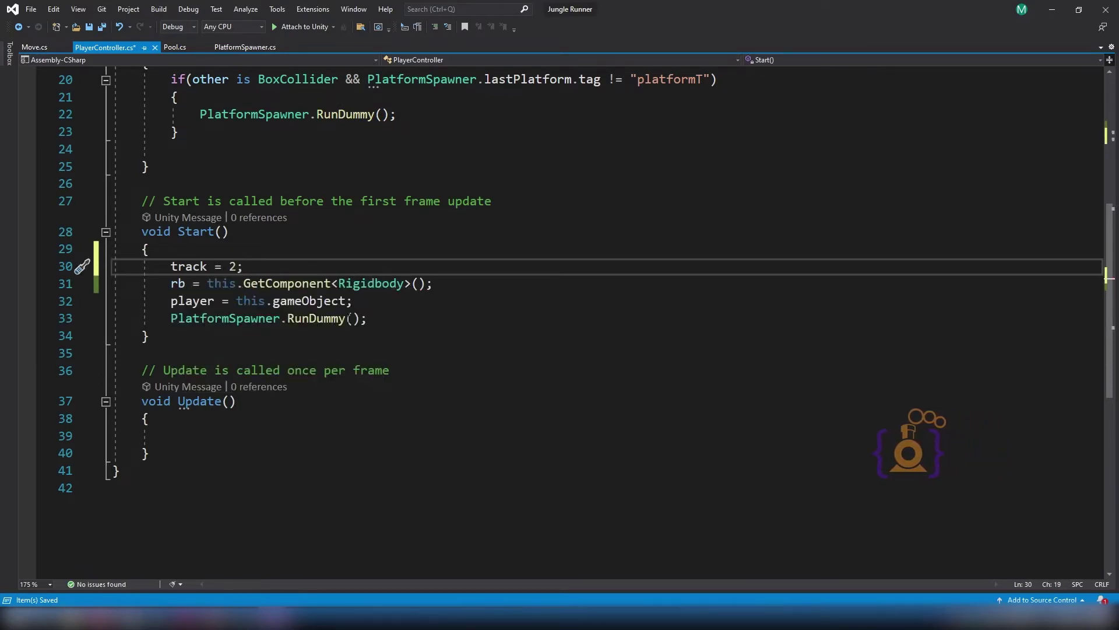
key("alt+Tab")
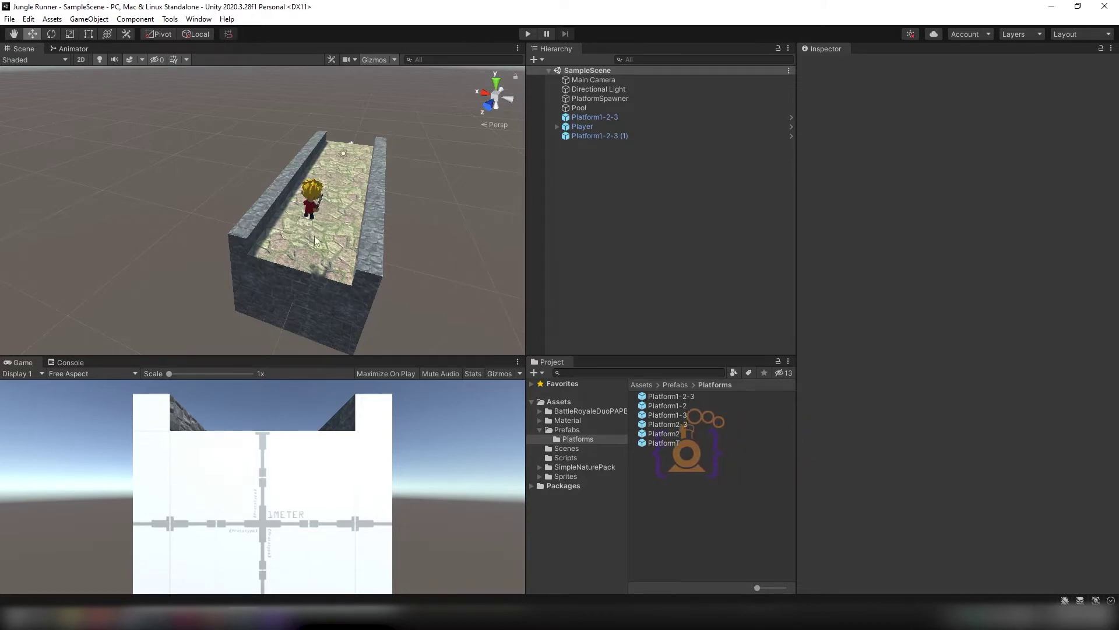
Switch back and forth between Unity and PlayerController.cs in Visual Studio to check both.
key("alt+Tab")
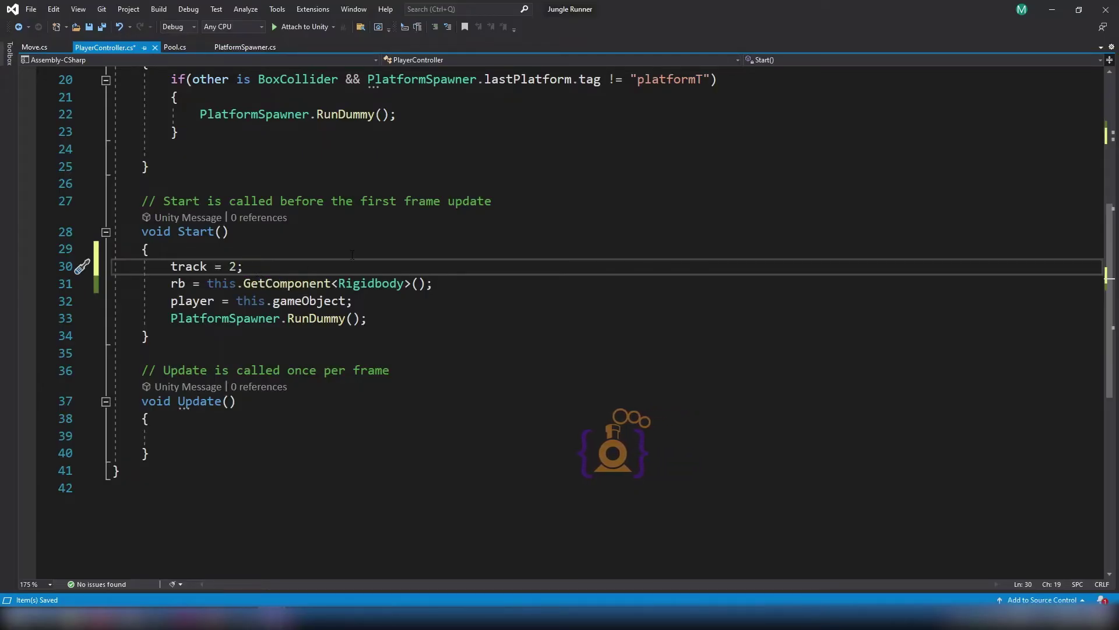
left_click(260, 617)
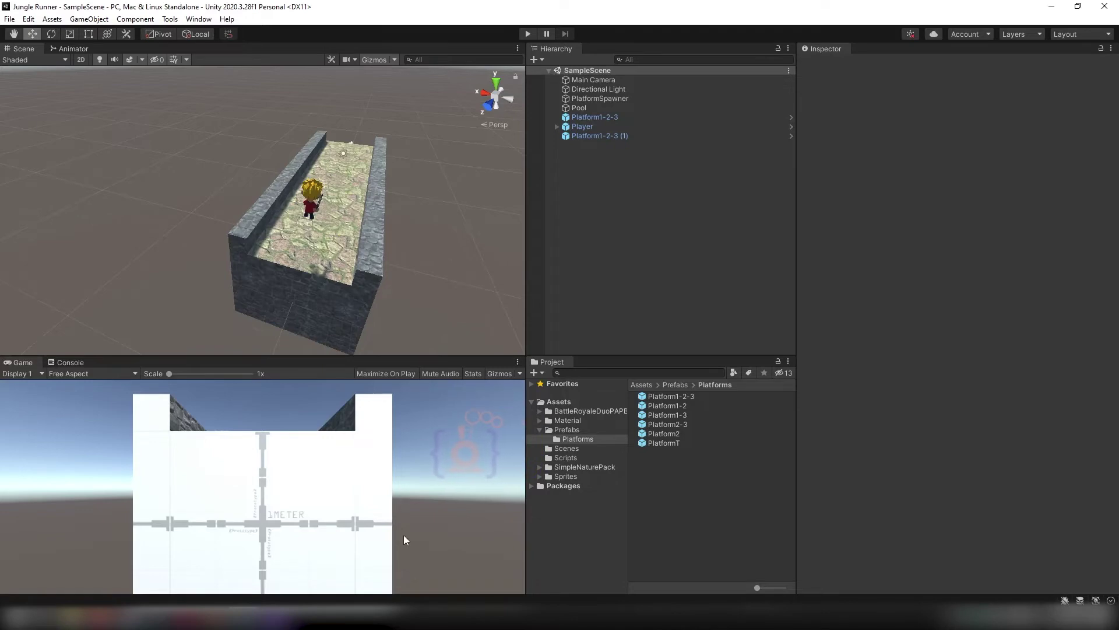
left_click(259, 616)
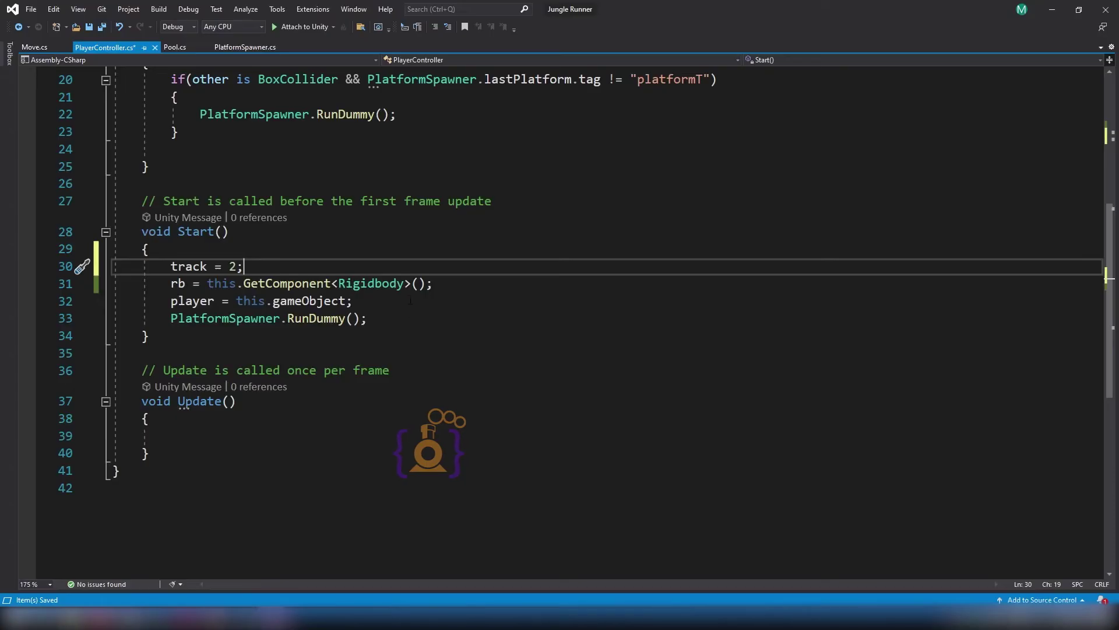
left_click(247, 618)
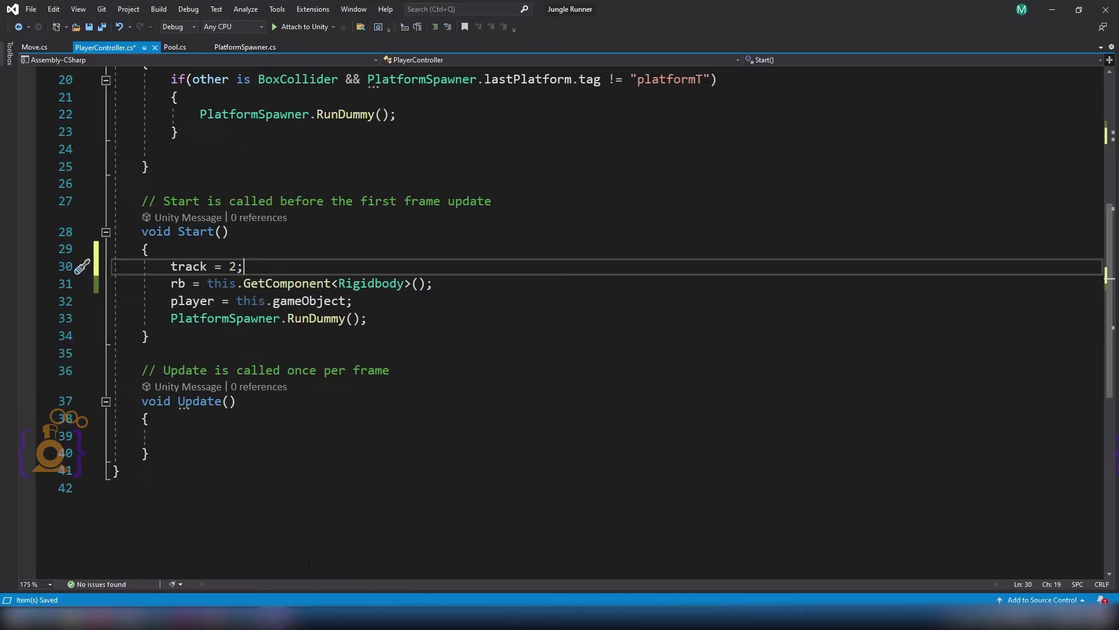
Add an 'if (Input.GetKeyDown(KeyCode.RightArrow))' check with an opening brace inside Update().
left_click(184, 432)
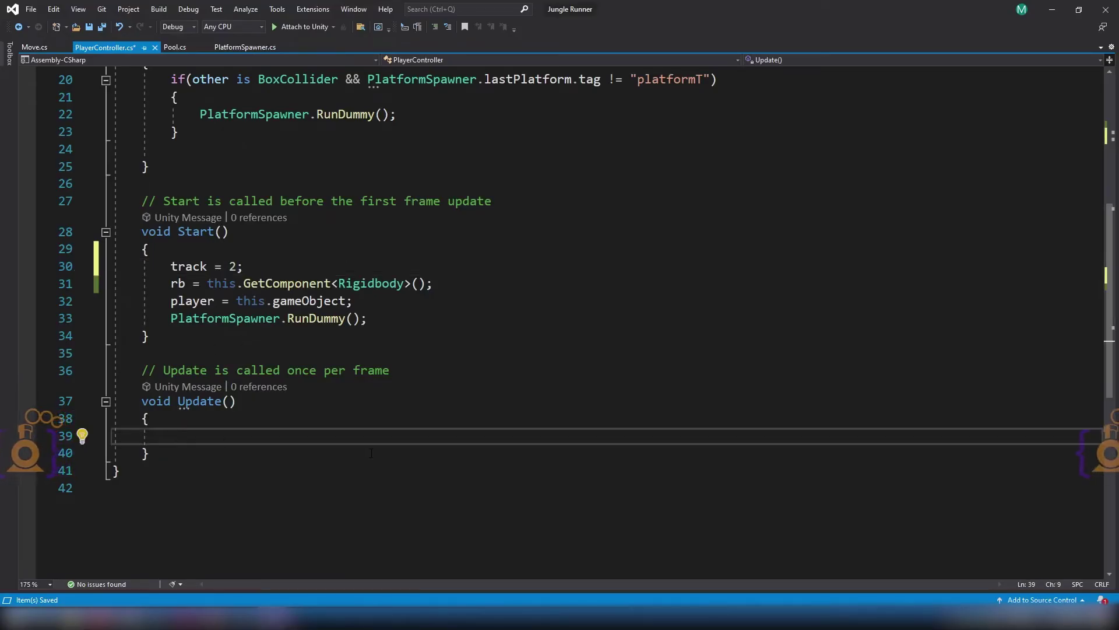
type("if (Input.GetKeyDown(KeyCode.RightArrow)")
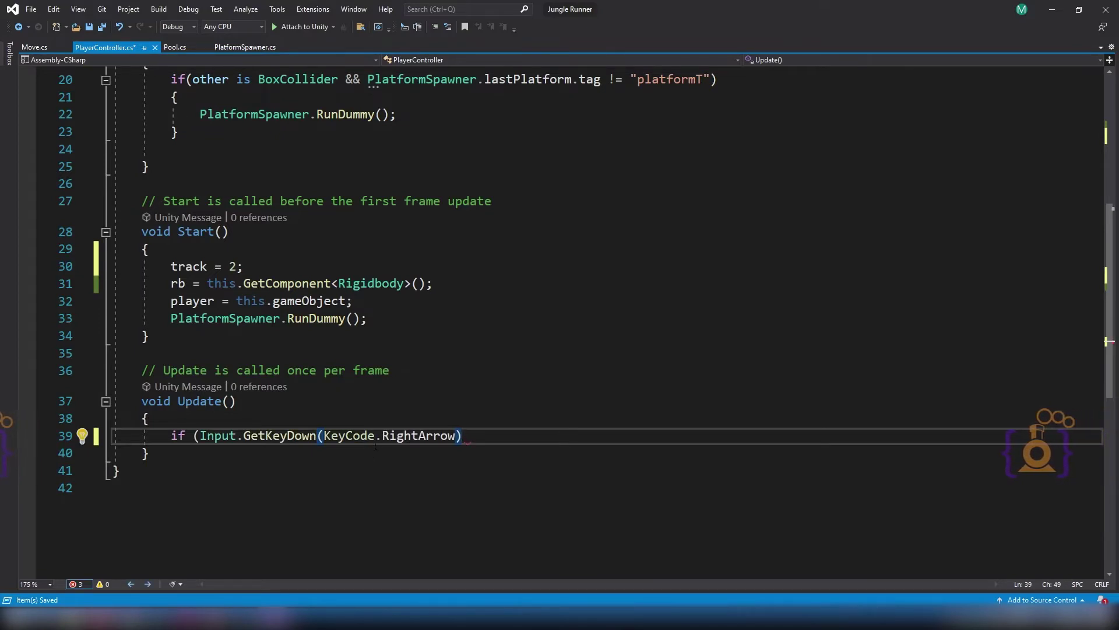
type(")")
key("Return")
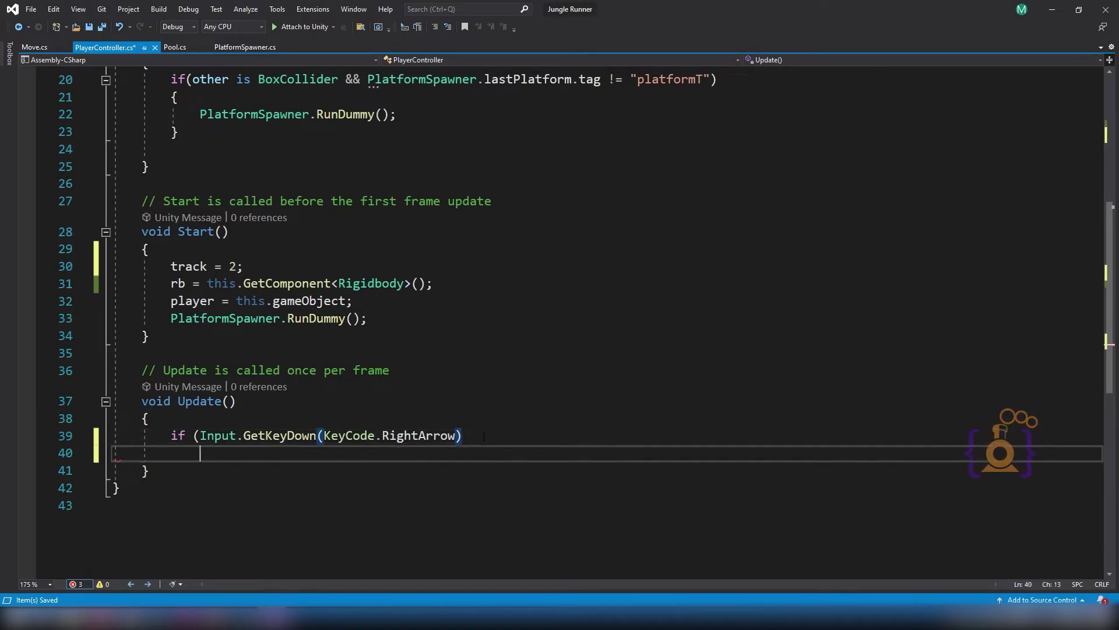
type("{")
key("Return")
scroll(522, 489, "down", 1)
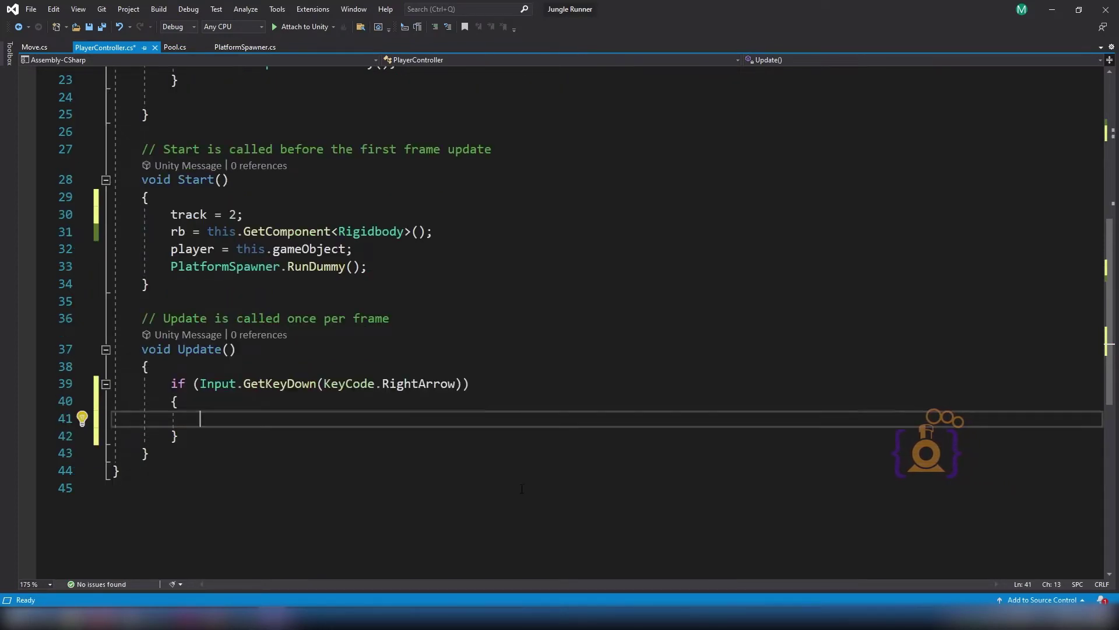
Back in Unity, work out 5 ÷ 3 (≈1.6667) in Calculator, then close it.
left_click(258, 618)
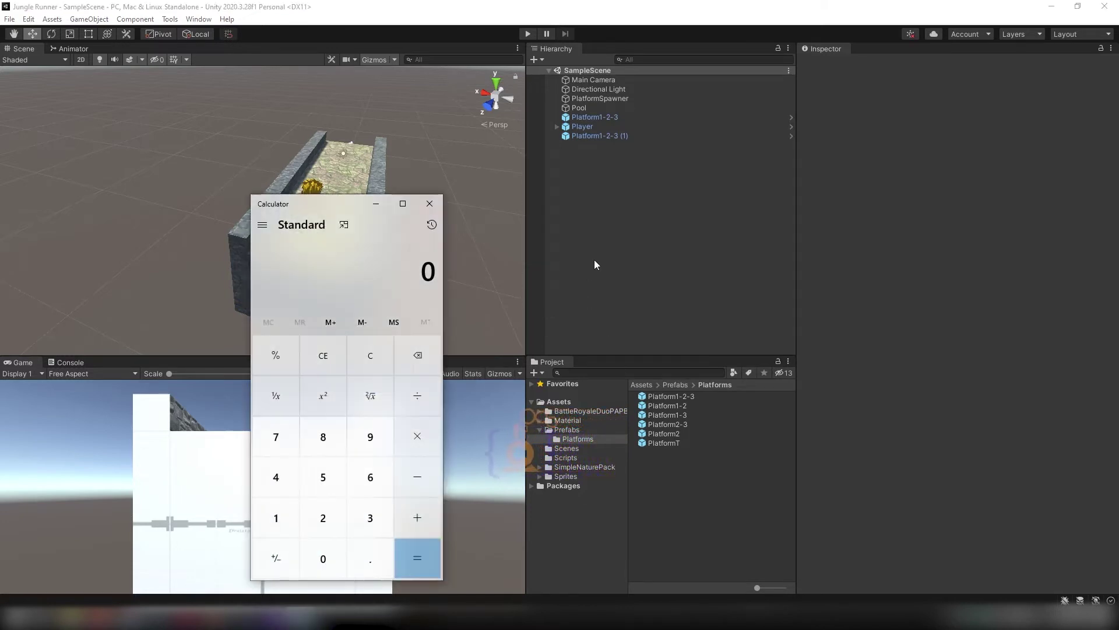
type("5/3")
key("Return")
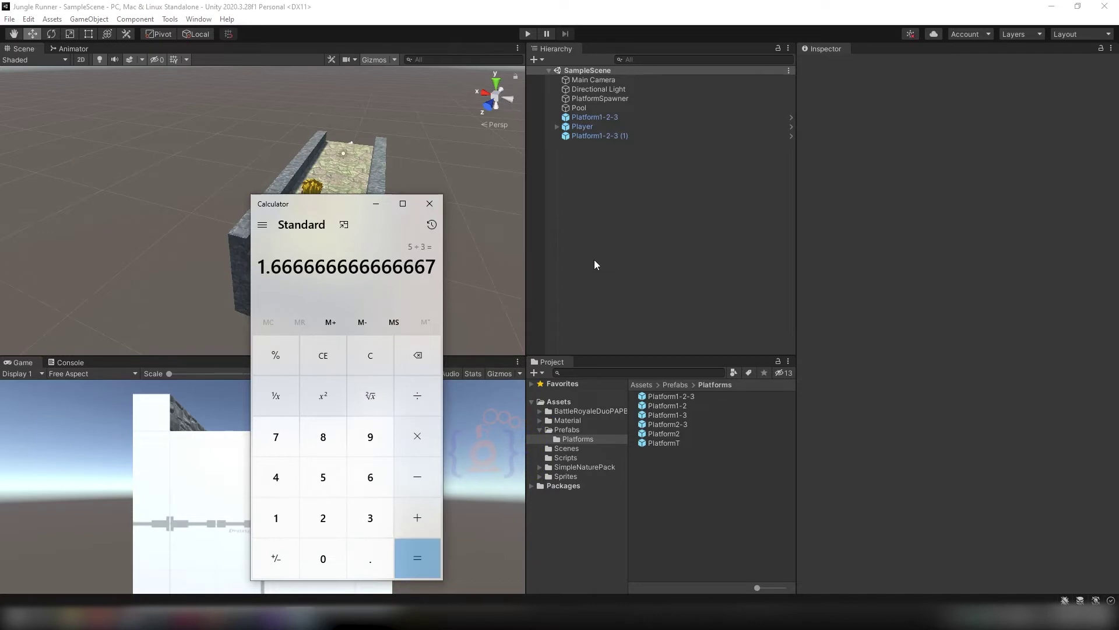
left_click(432, 204)
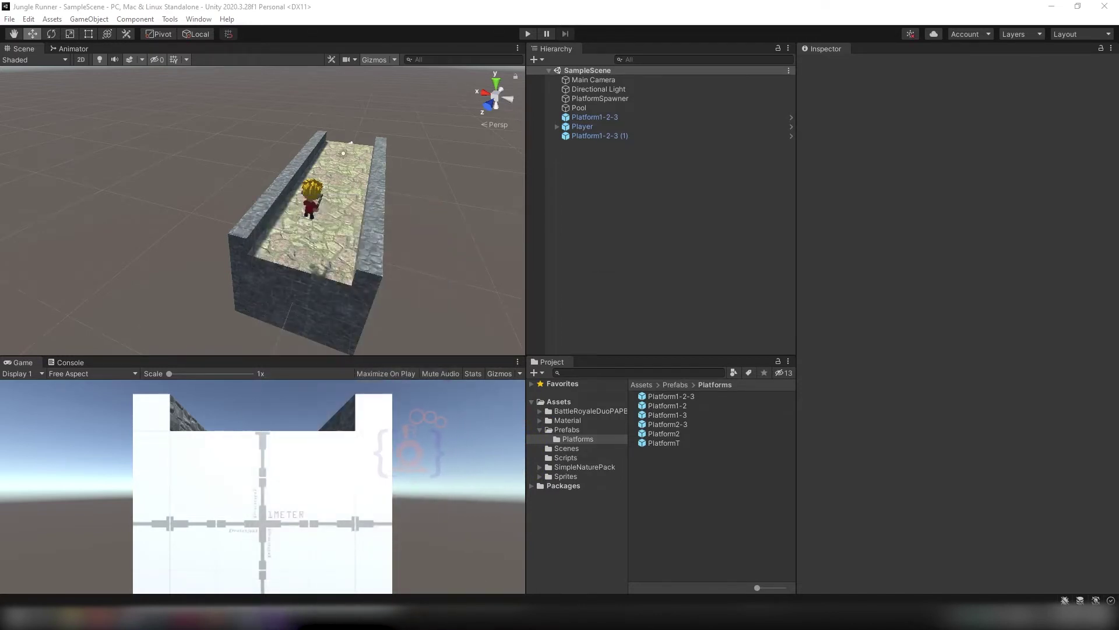
Write this.transform.Translate(1.66f, 0, 0); in the right-arrow block using IntelliSense completion.
left_click(274, 617)
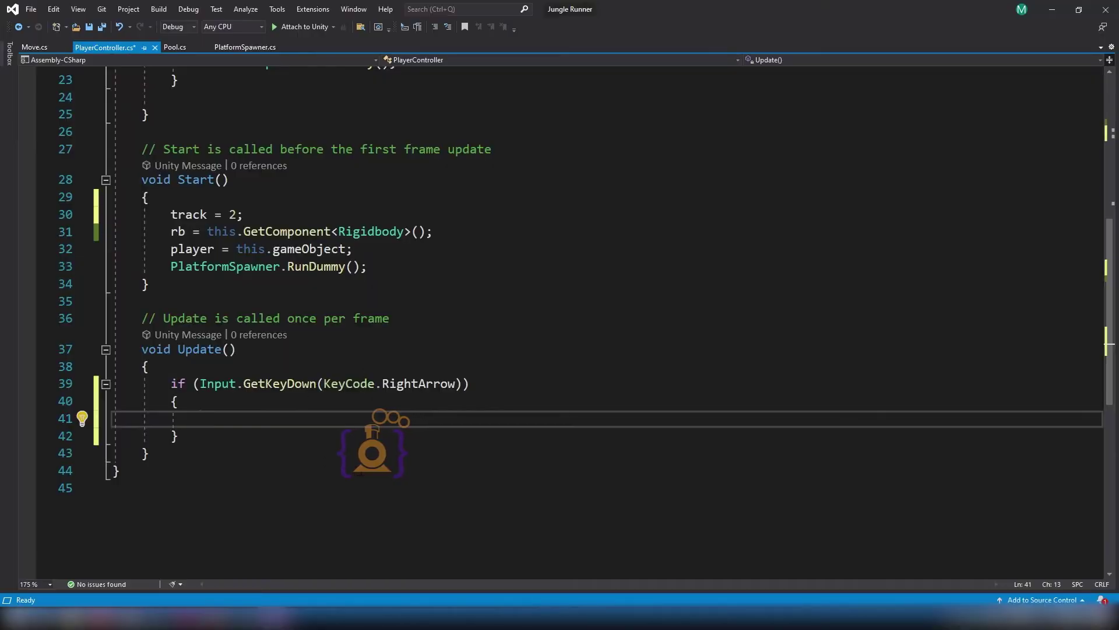
type("thi")
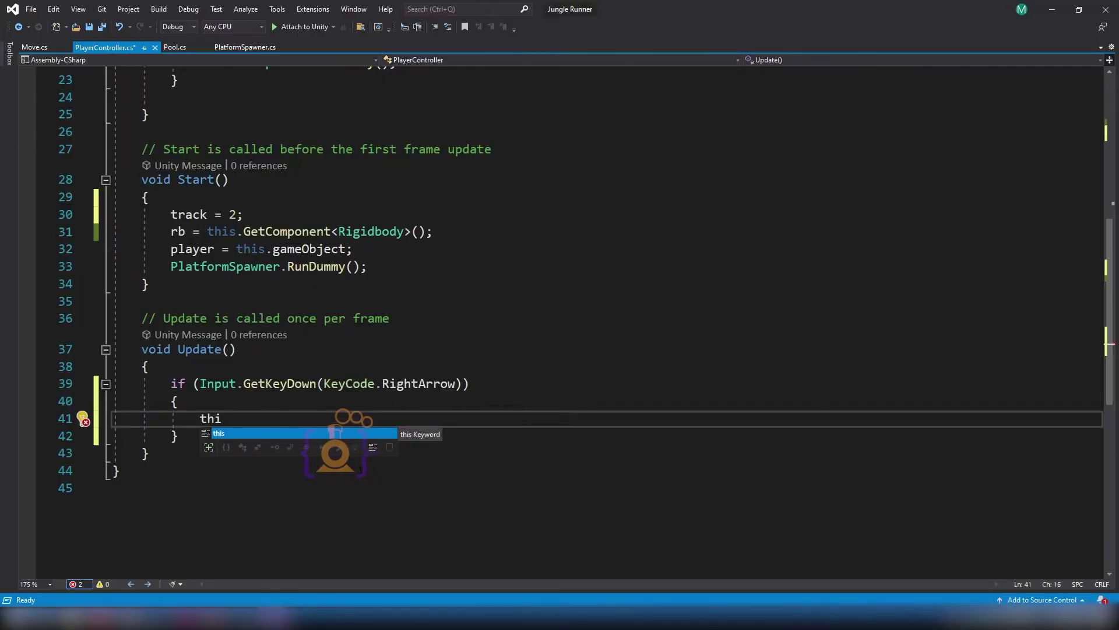
type("s")
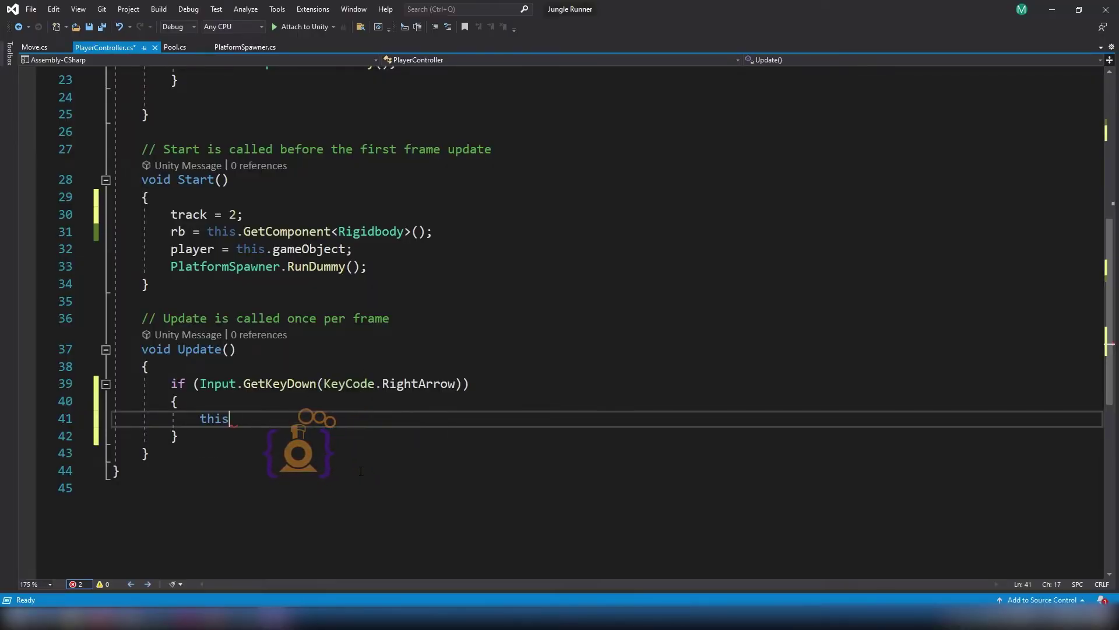
type(".tra")
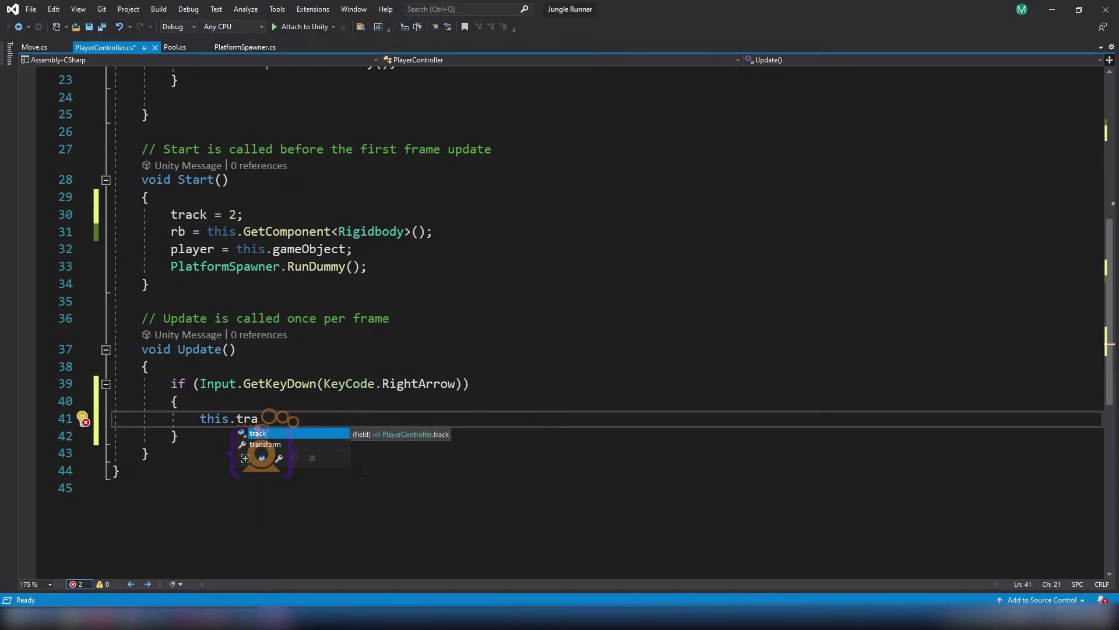
key("Down")
key("Tab")
type(".")
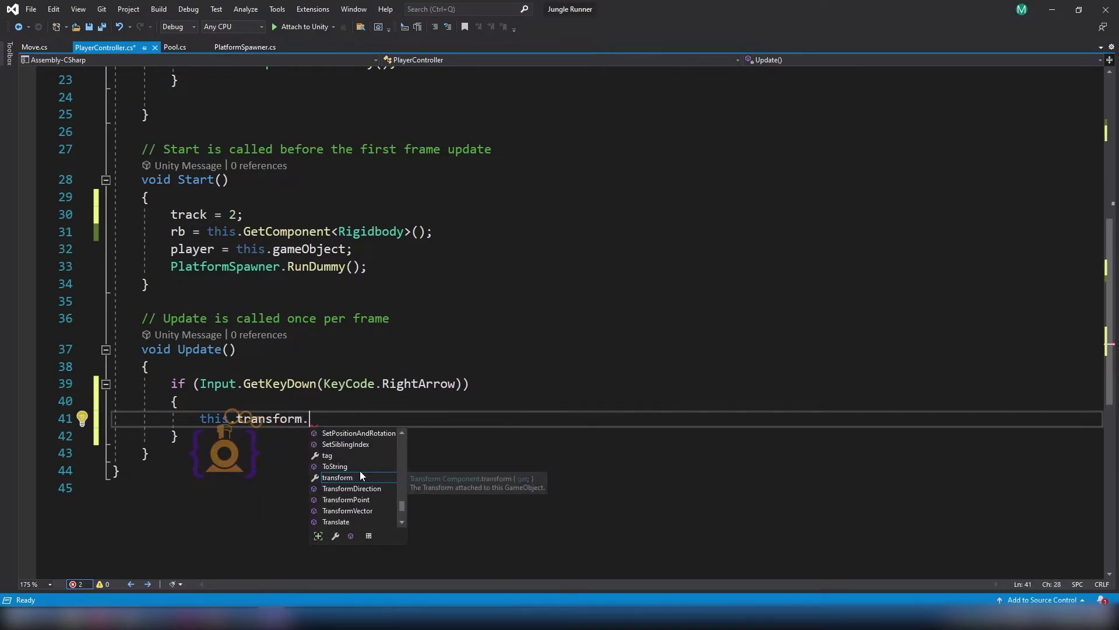
type("Tr")
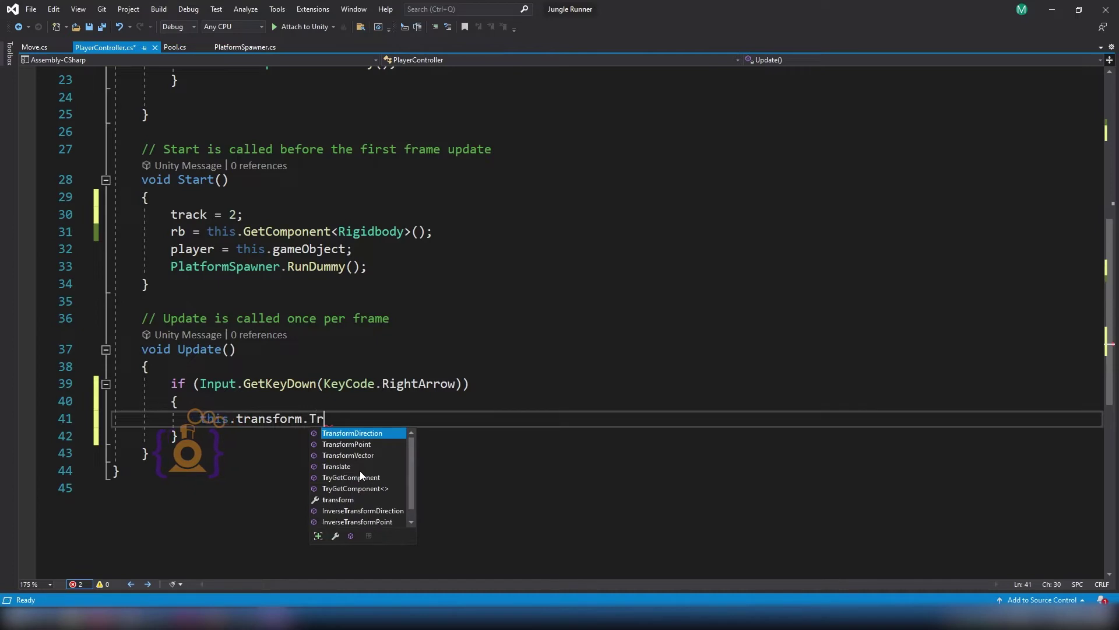
type("a")
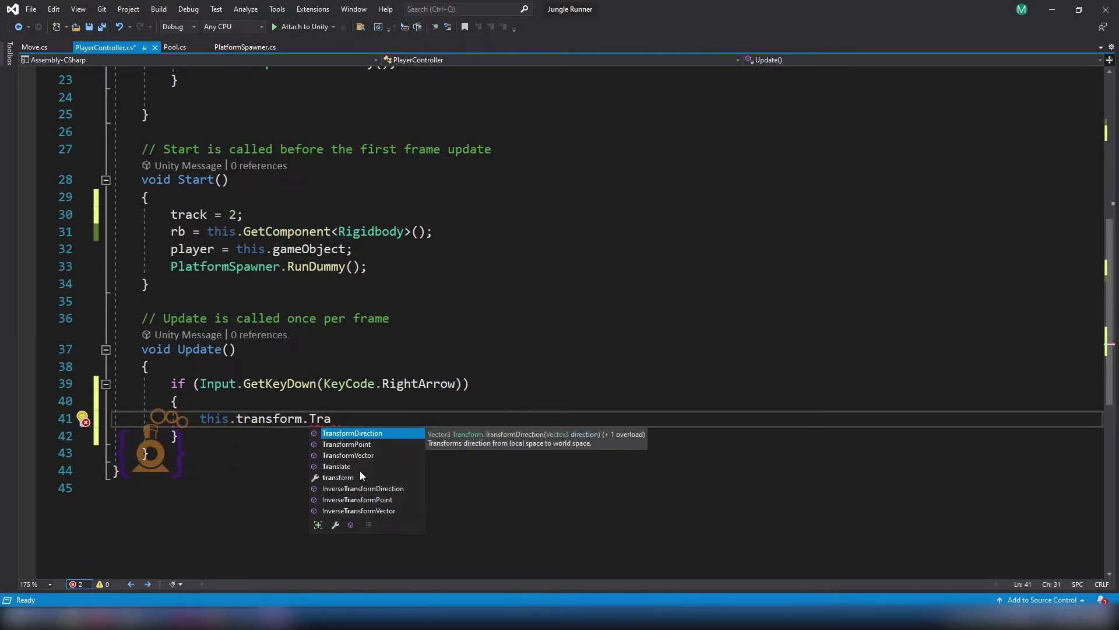
key("Down")
key("Down")
key("Down")
key("Tab")
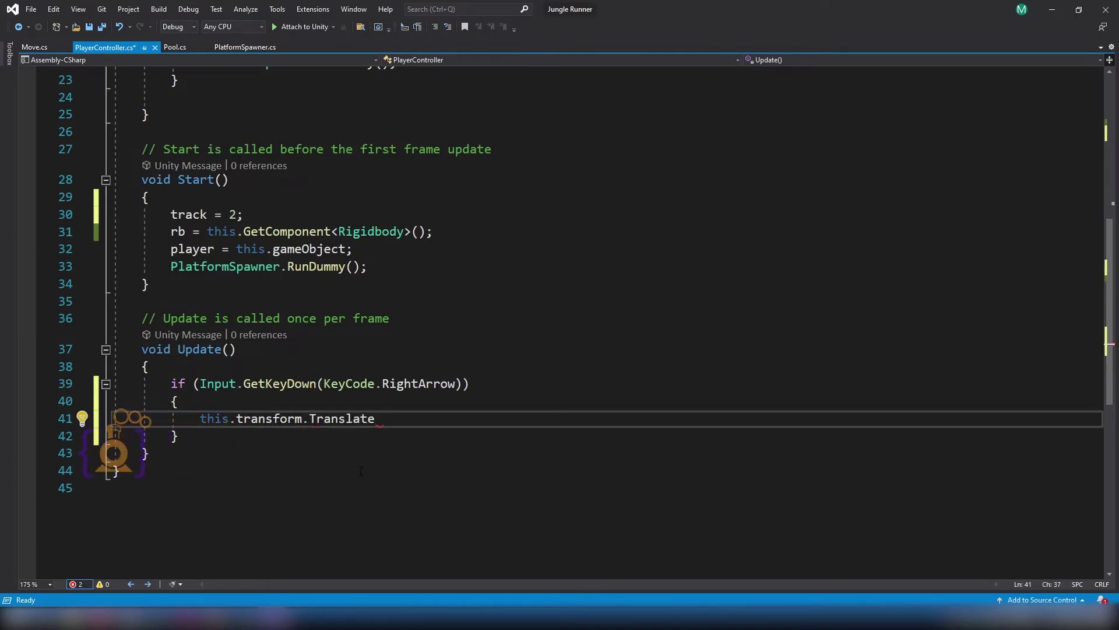
type("(")
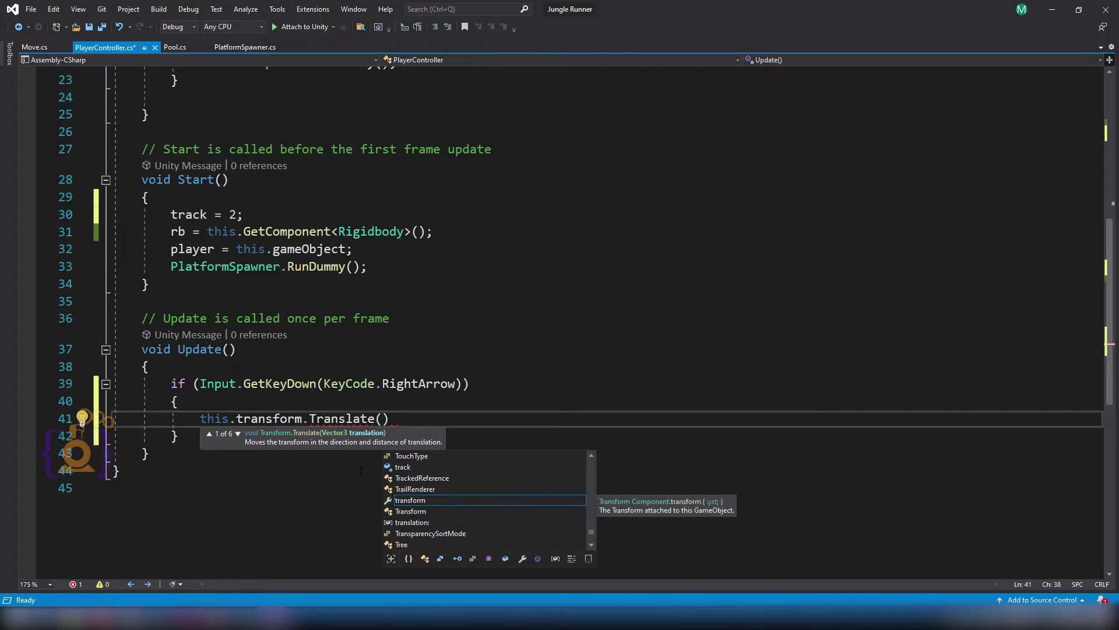
type("1.66")
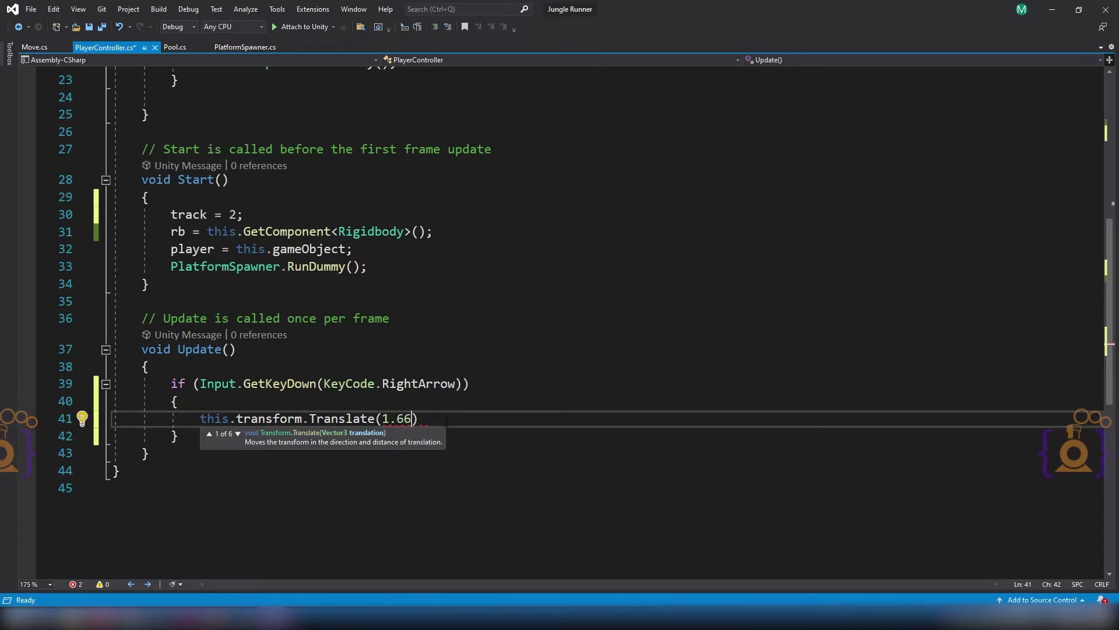
type("f")
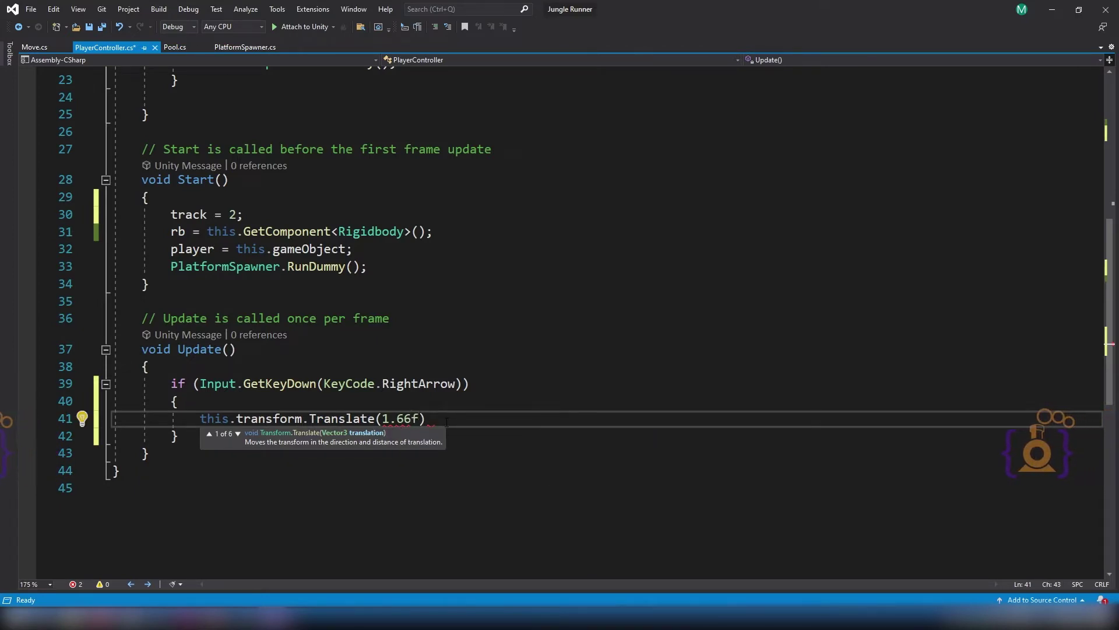
type(", 0")
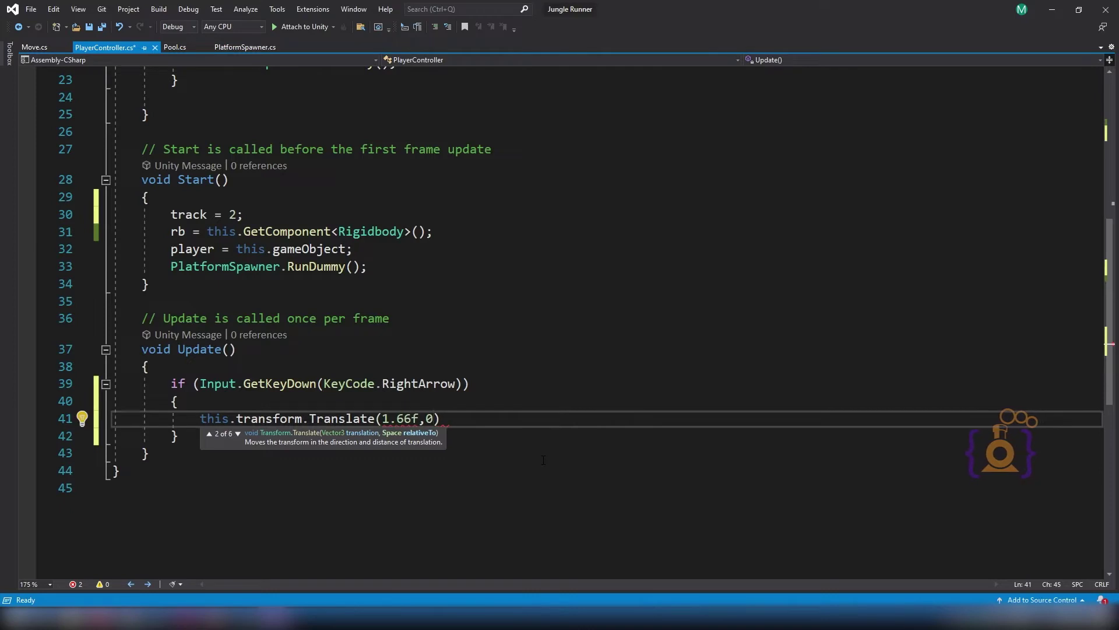
type(", 0)")
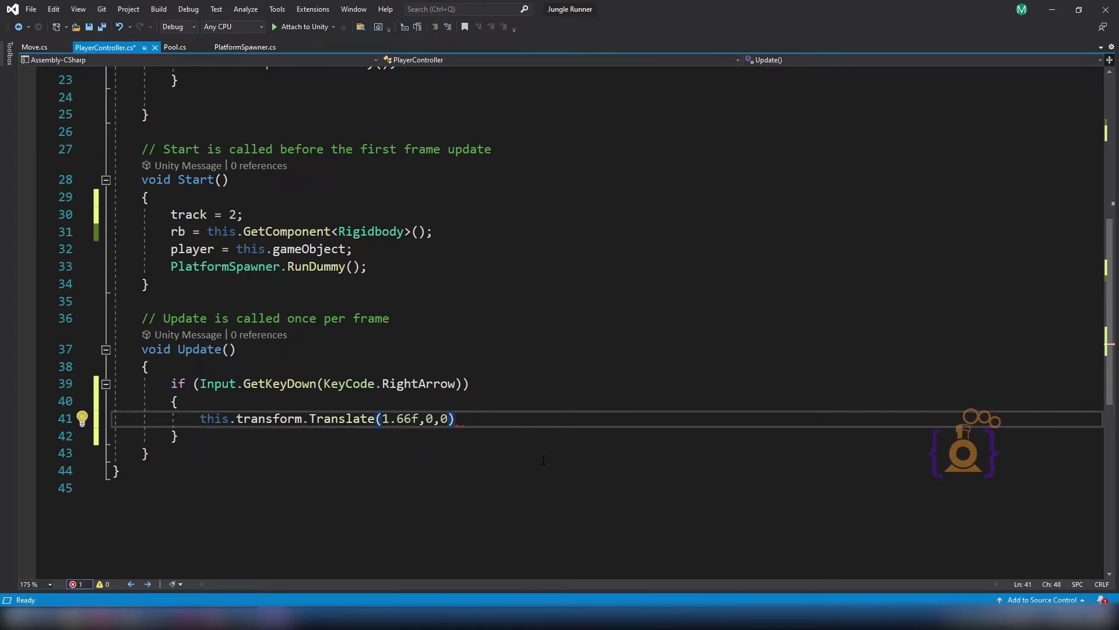
type(";")
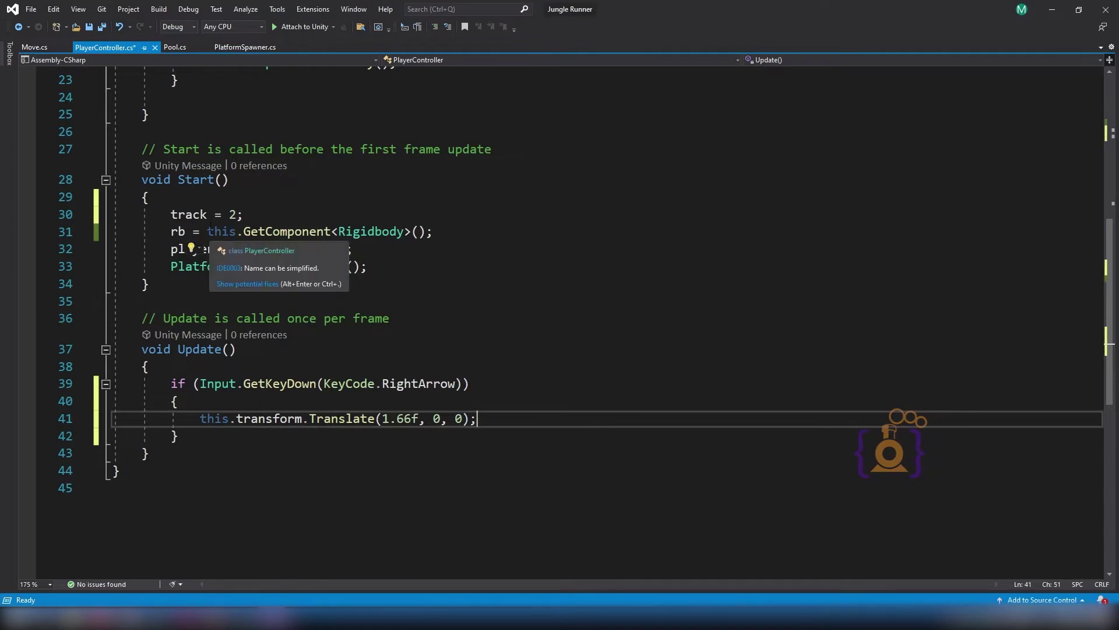
Add 'track = 3;' above the Translate call in the right-arrow block and save PlayerController.cs.
left_click(171, 215)
double_click(186, 215)
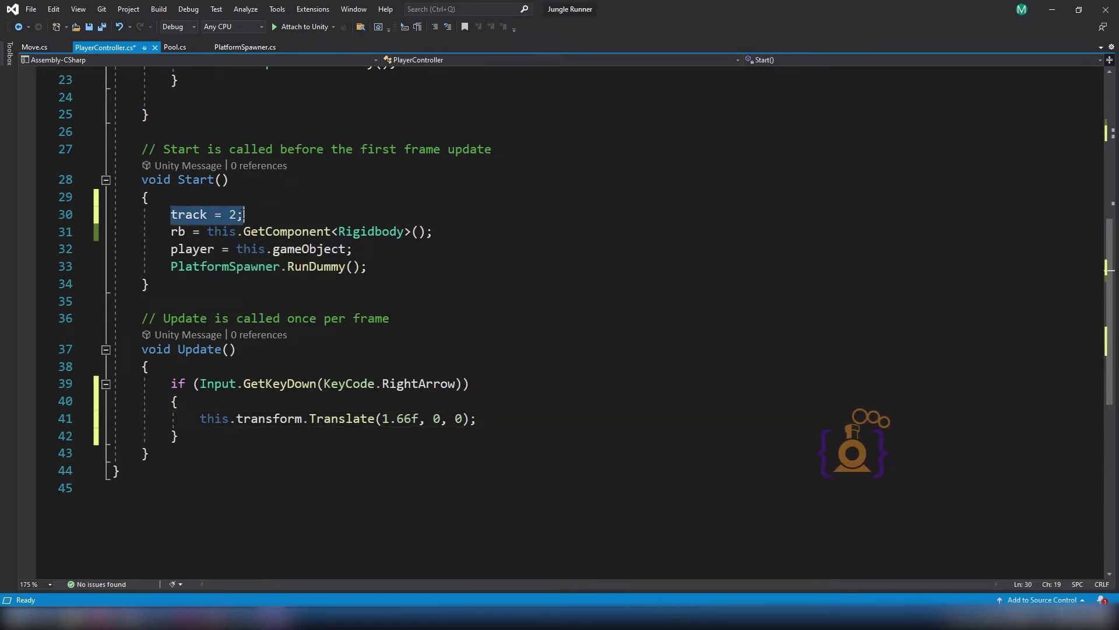
left_click(214, 401)
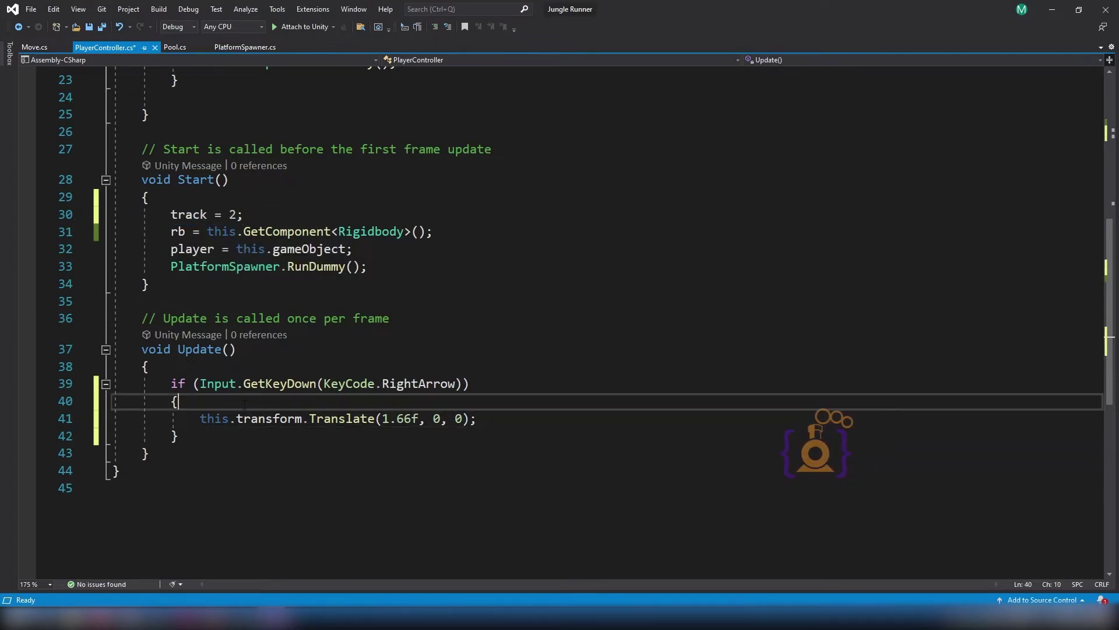
key("Return")
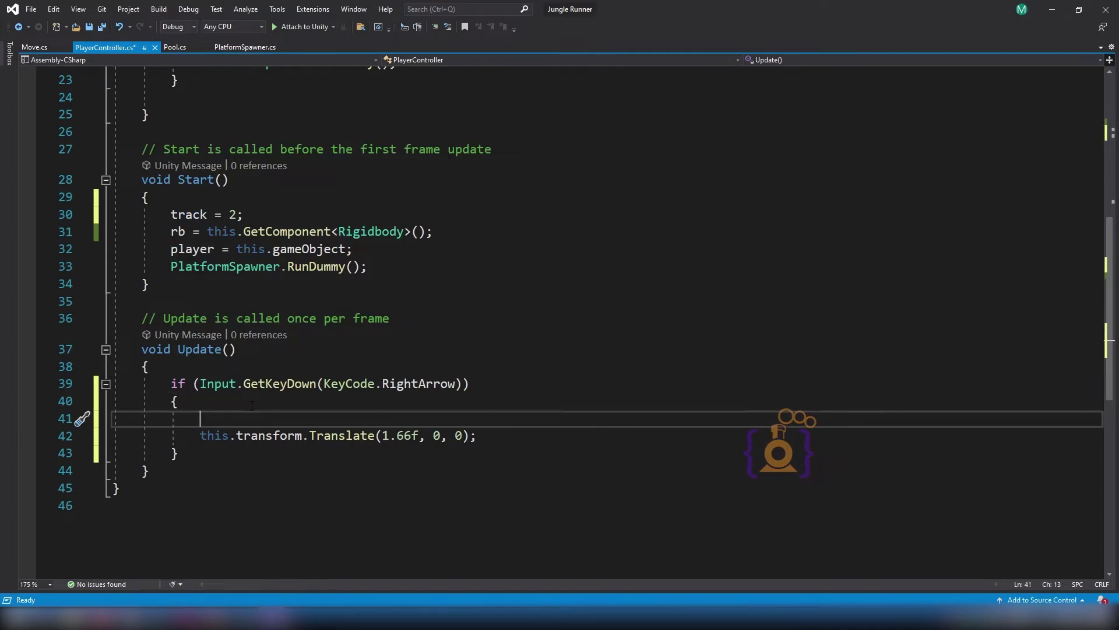
type("track")
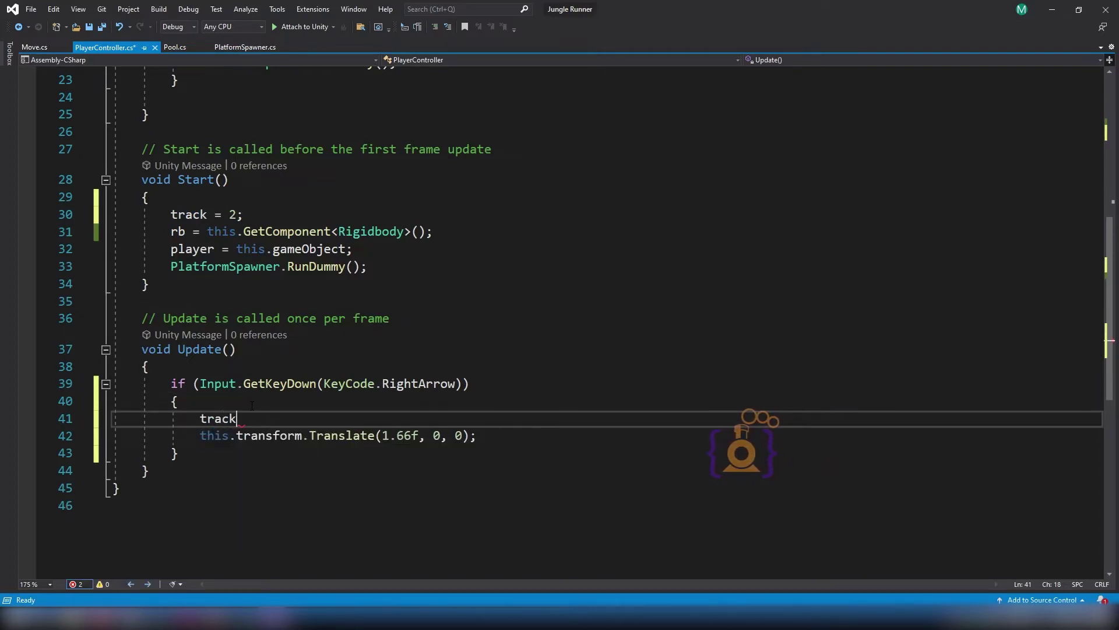
type("++")
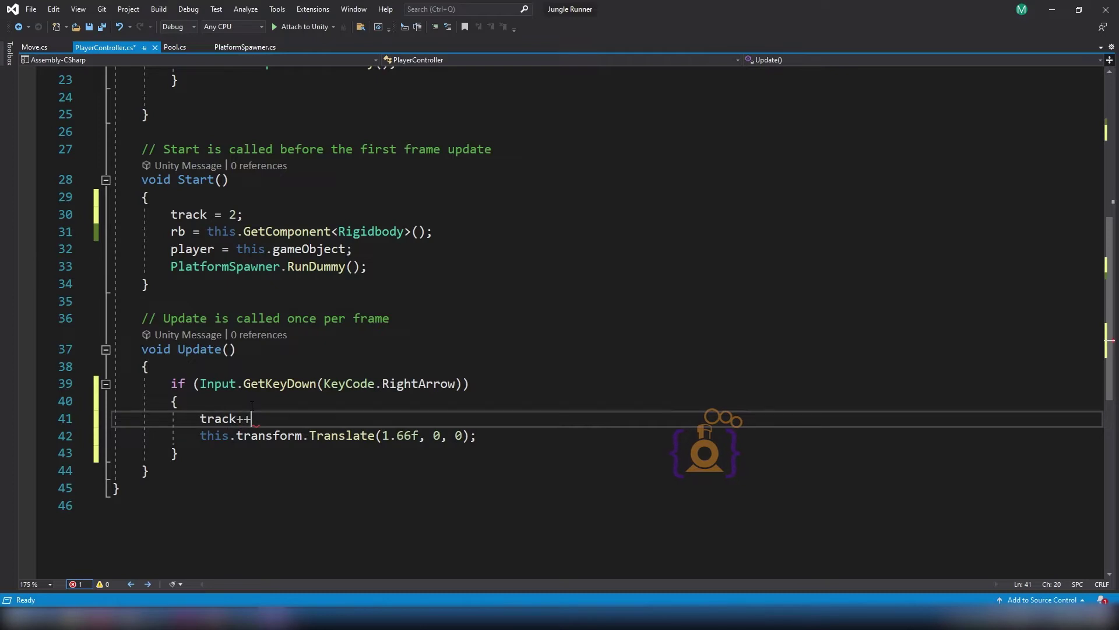
type(";")
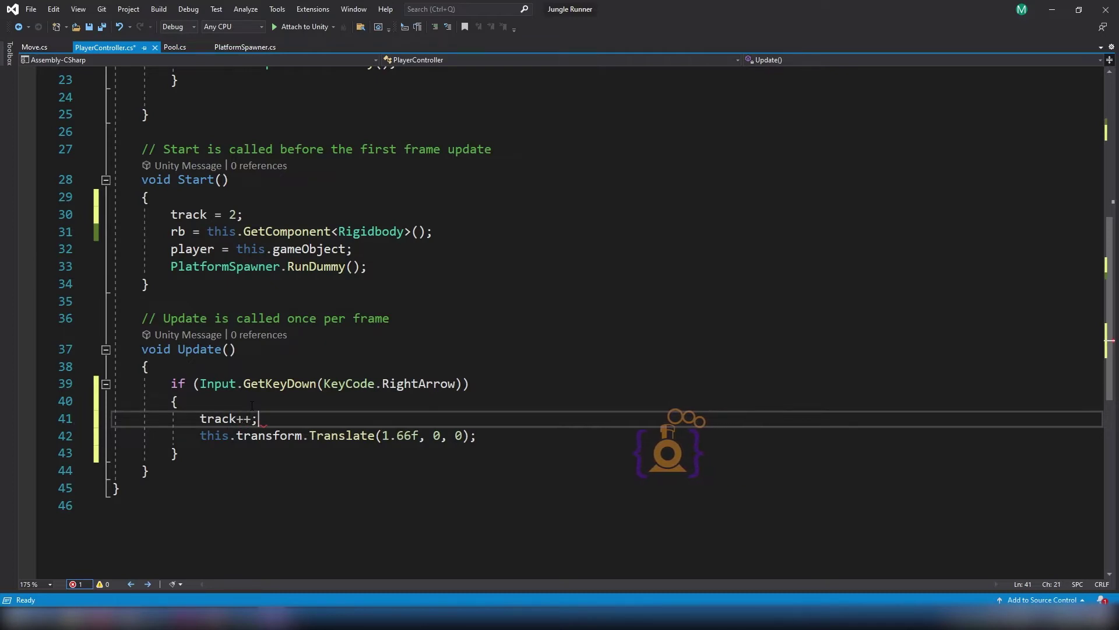
scroll(252, 405, "down", 1)
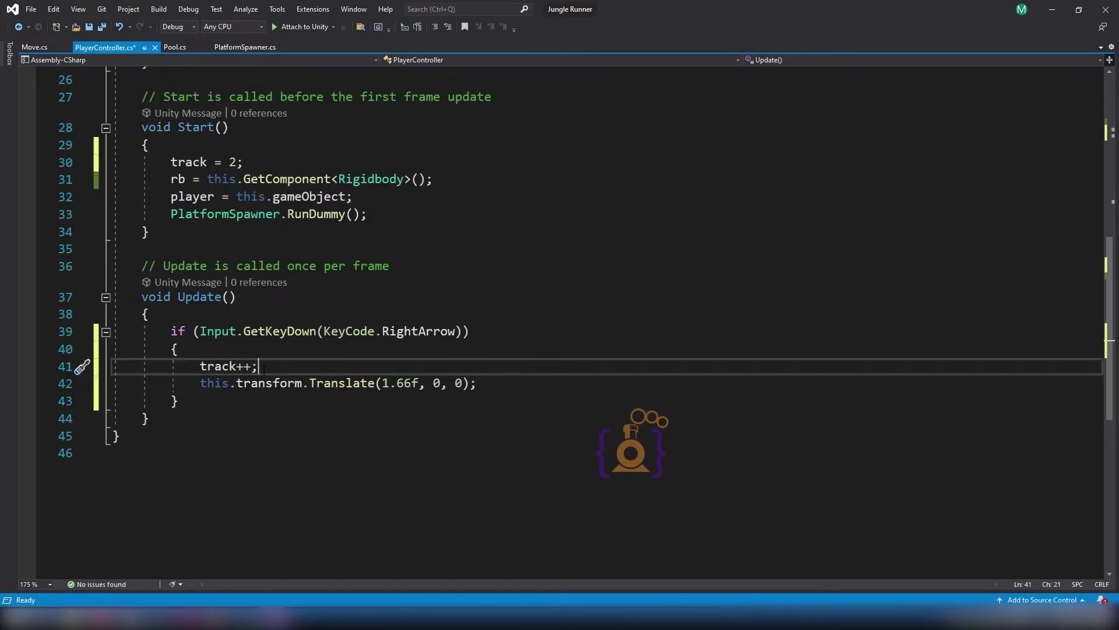
left_click_drag(258, 366, 200, 366)
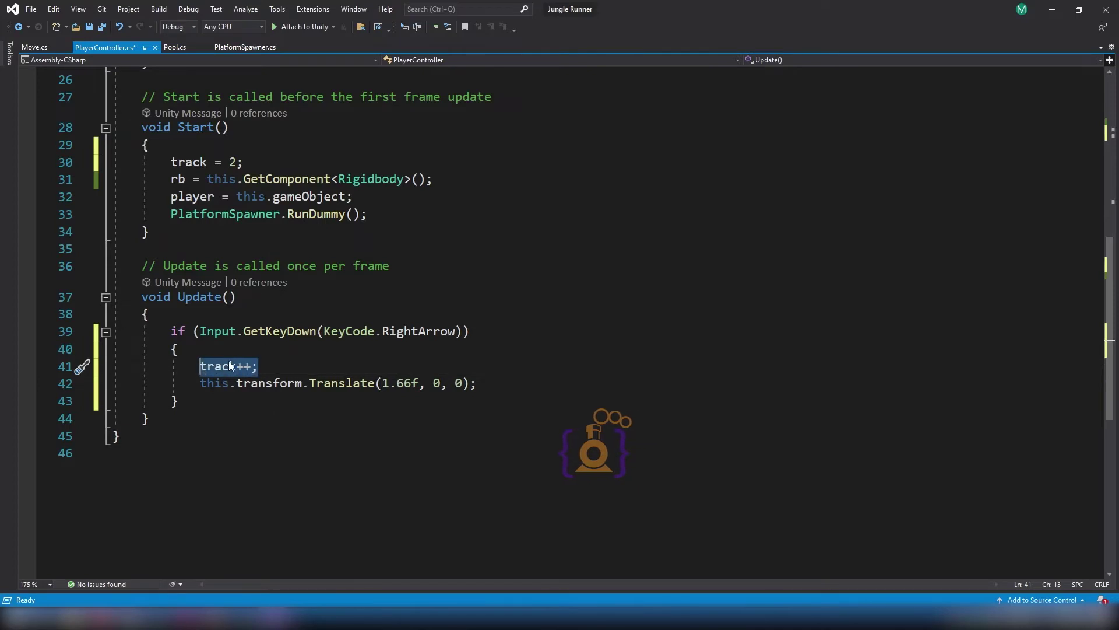
left_click(259, 365)
key("BackSpace")
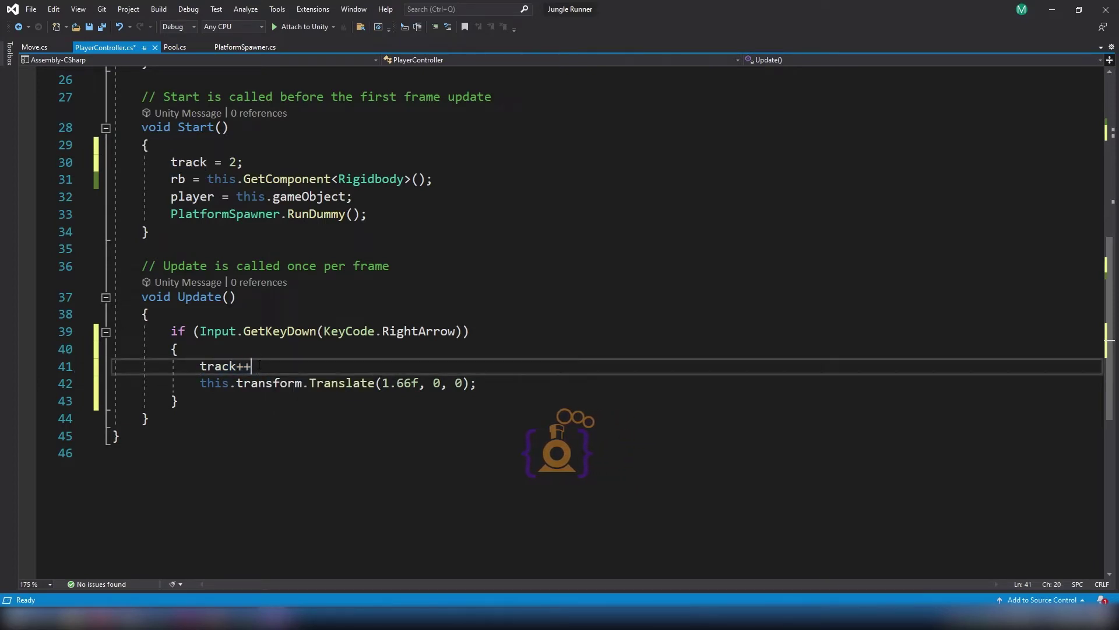
key("BackSpace")
key("BackSpace")
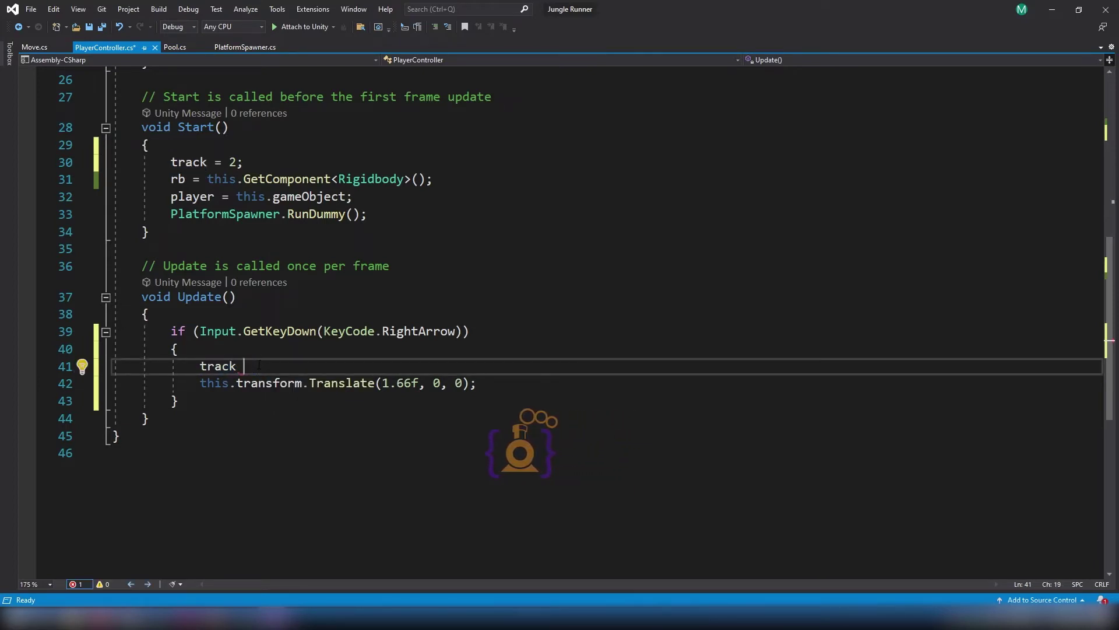
type("= 3")
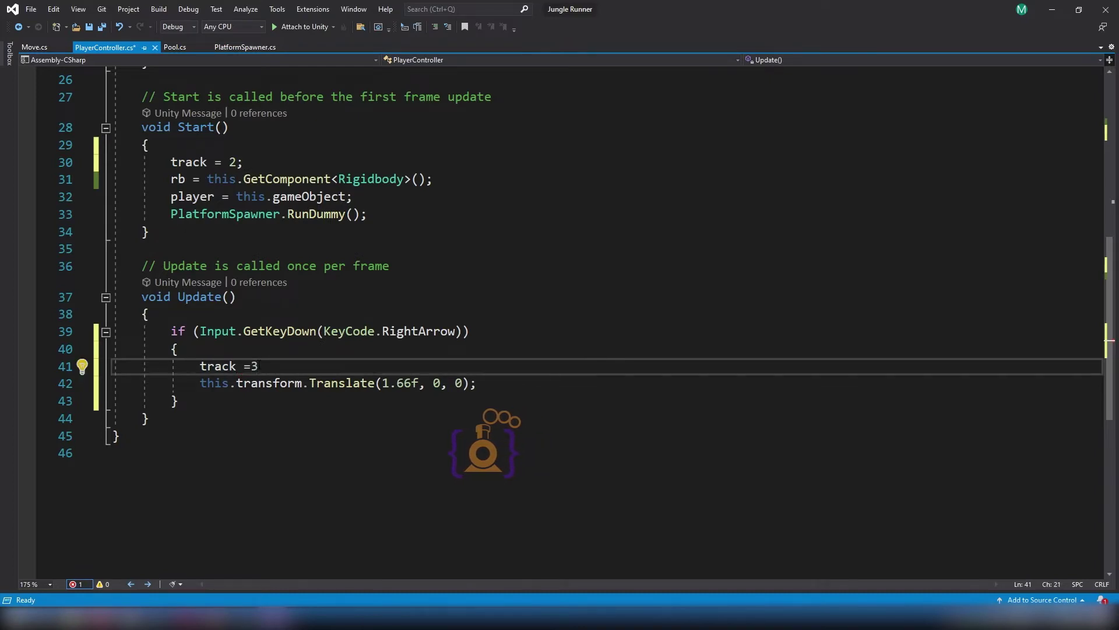
type(";")
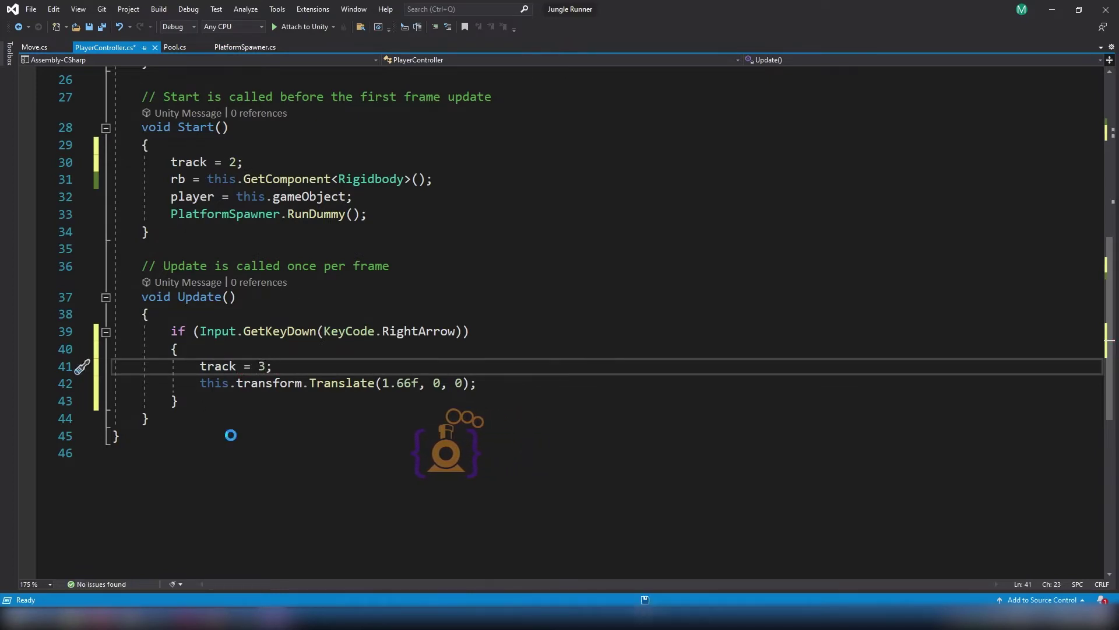
key("ctrl+s")
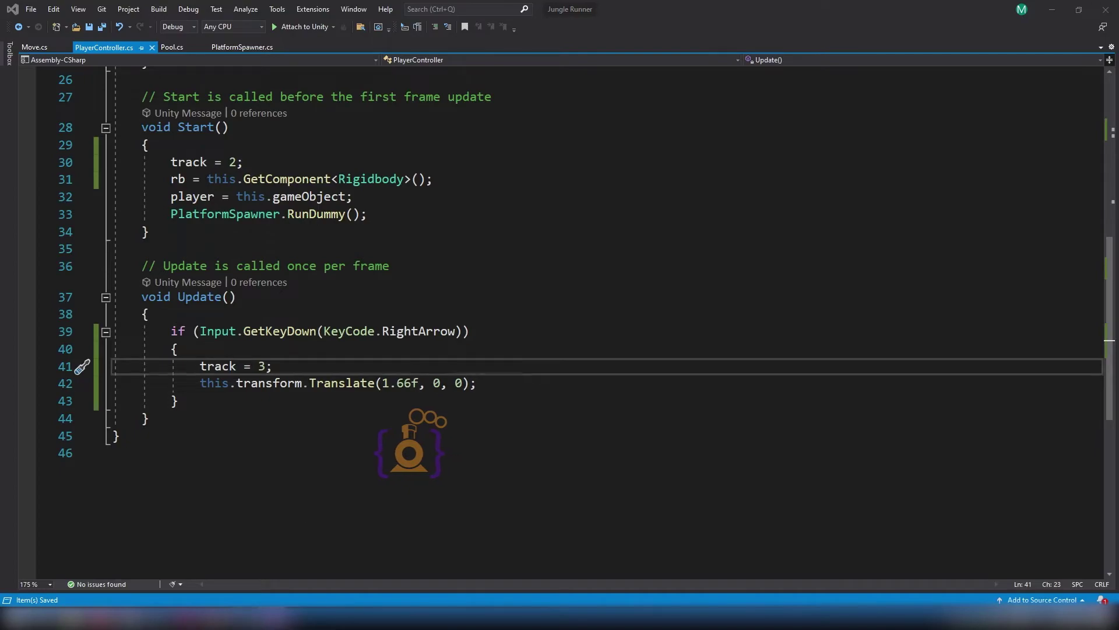
Check Unity's CS0414 unused-track warning, then change 'track = 3' to 'track++' on line 41.
left_click(245, 572)
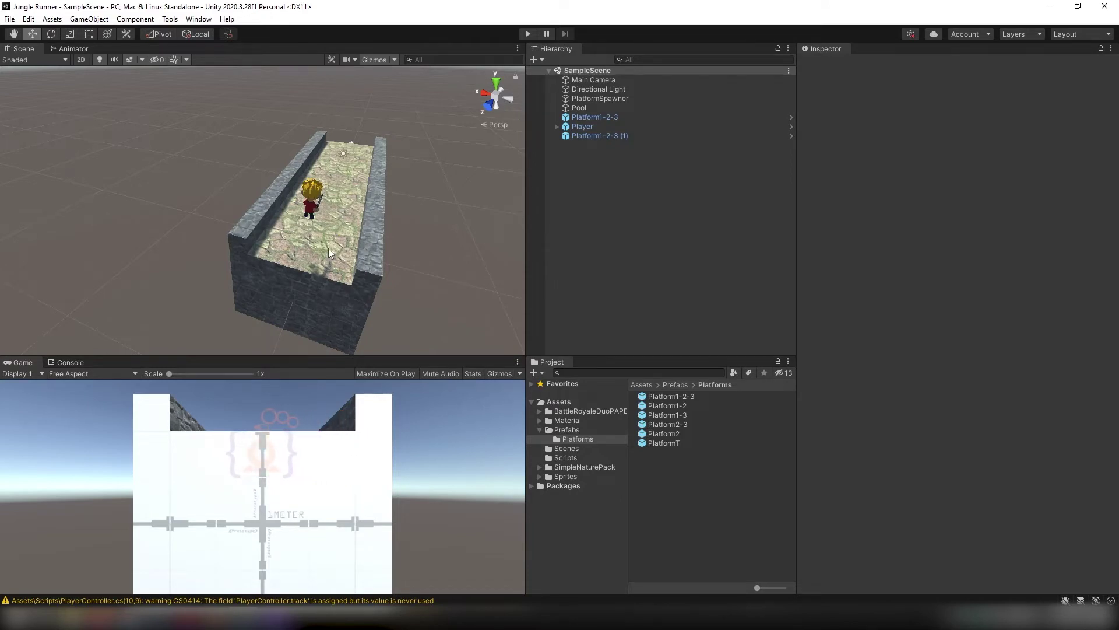
key("alt+Tab")
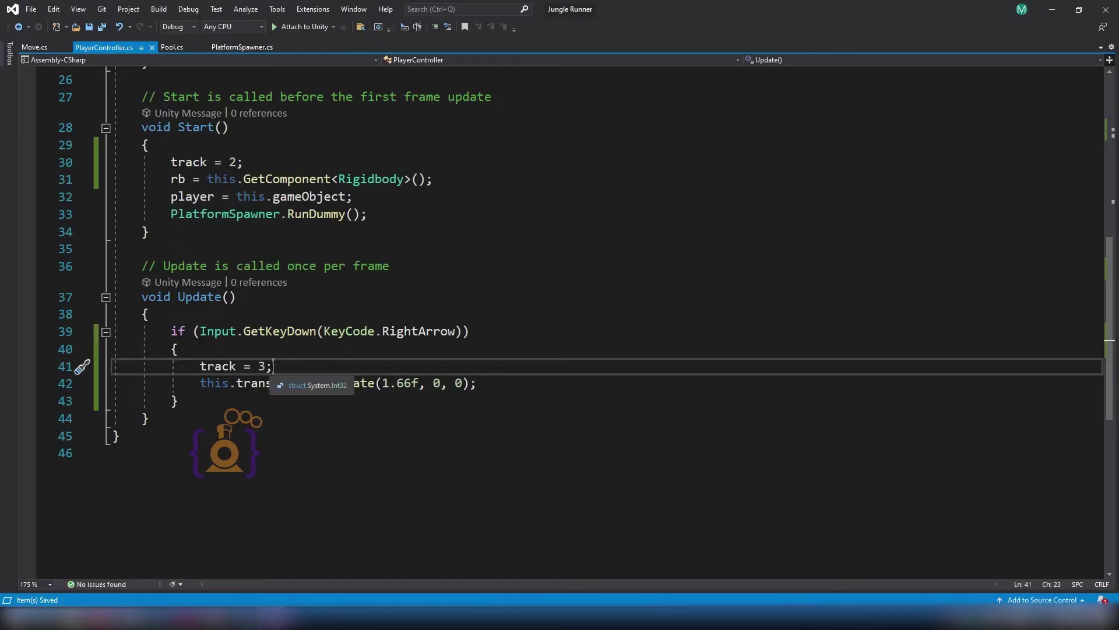
left_click_drag(259, 366, 237, 366)
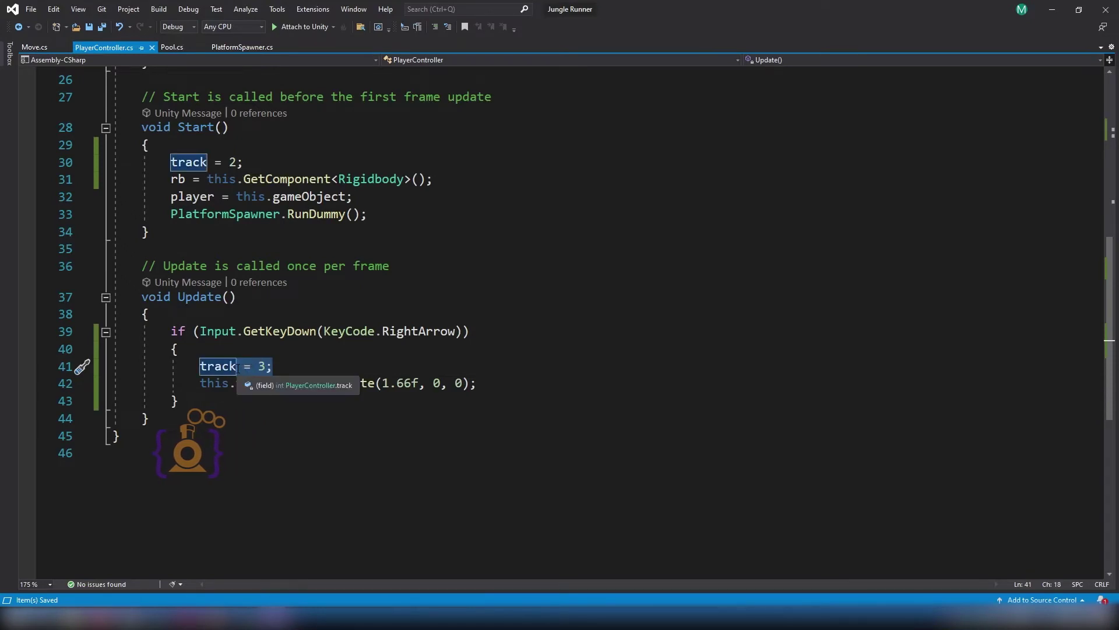
type("++")
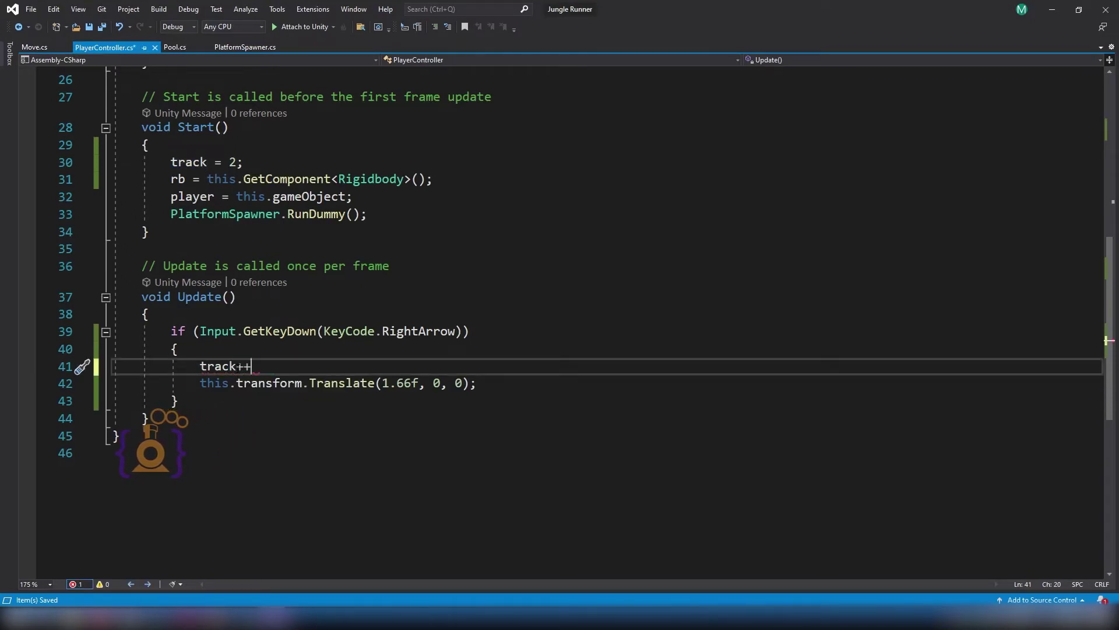
type(";")
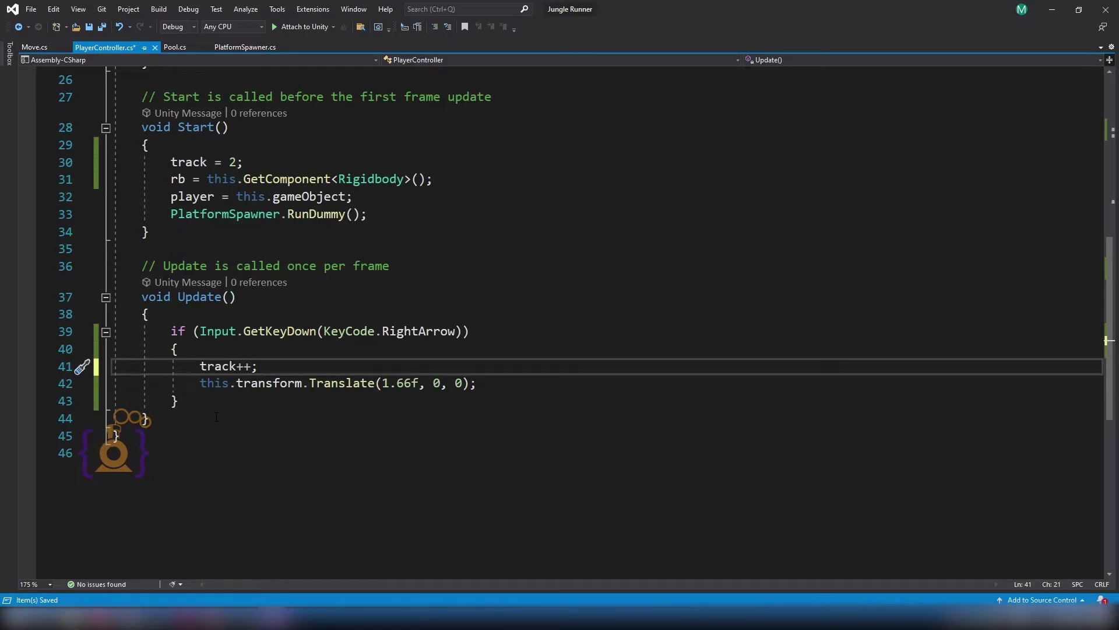
Copy the right-arrow if-block below itself and change its key to KeyCode.LeftArrow.
left_click_drag(187, 401, 173, 316)
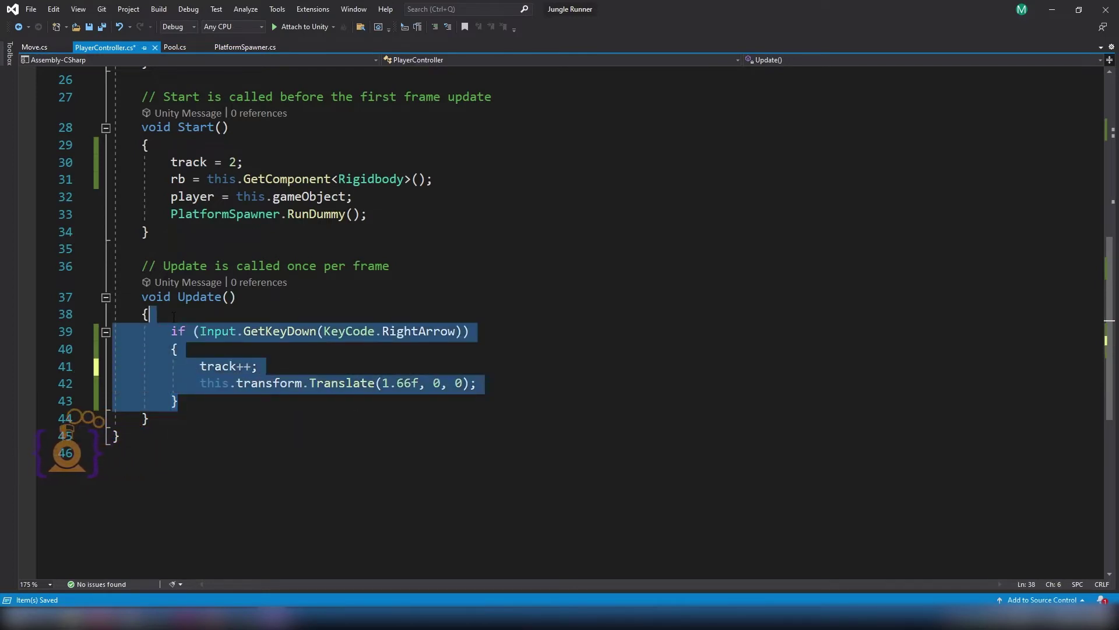
key("ctrl+shift+d")
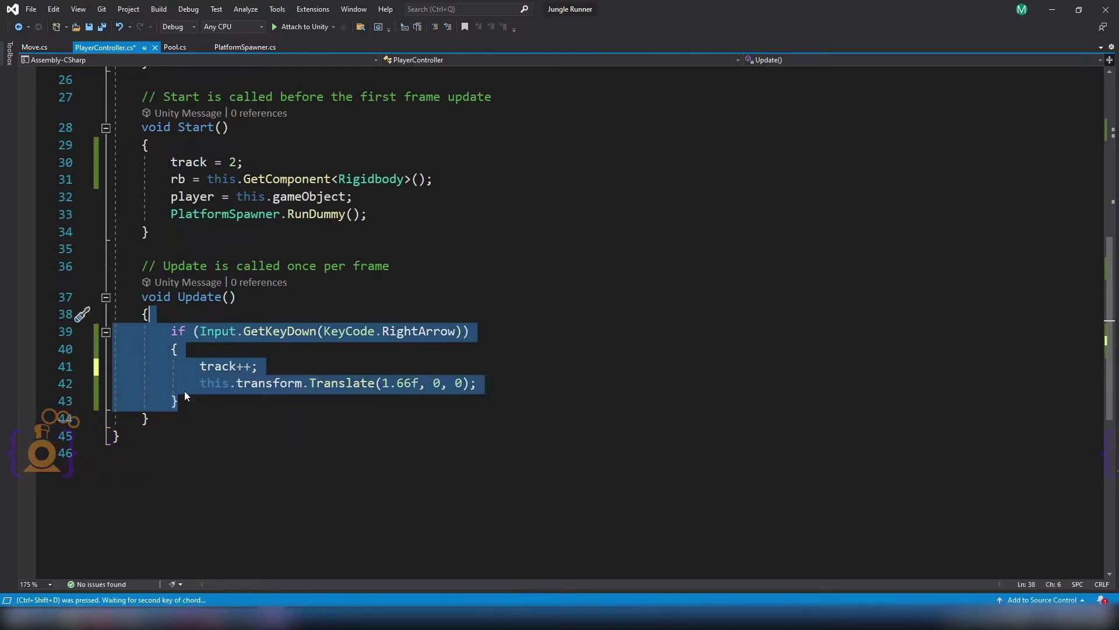
key("ctrl+shift+d")
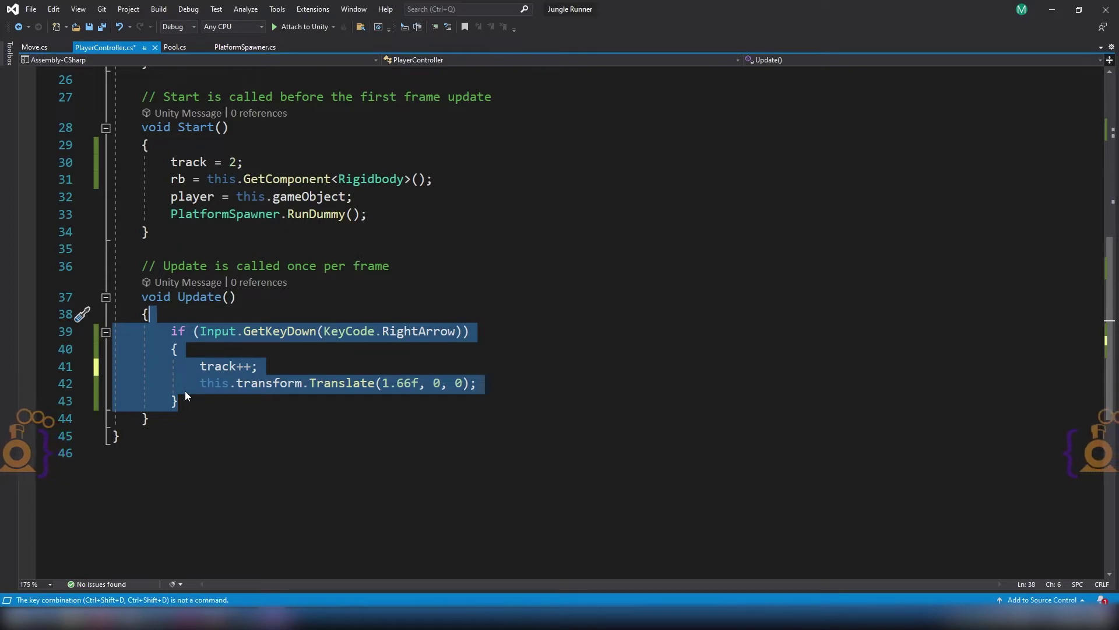
left_click_drag(185, 394, 183, 350)
left_click(171, 331, "shift")
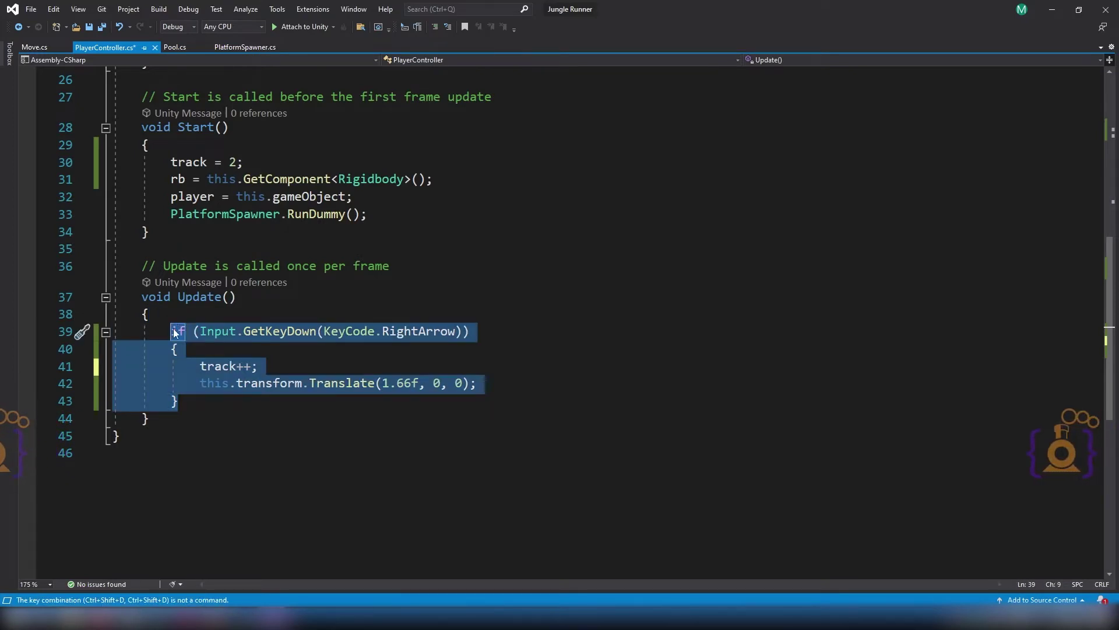
key("ctrl+c")
left_click(197, 401)
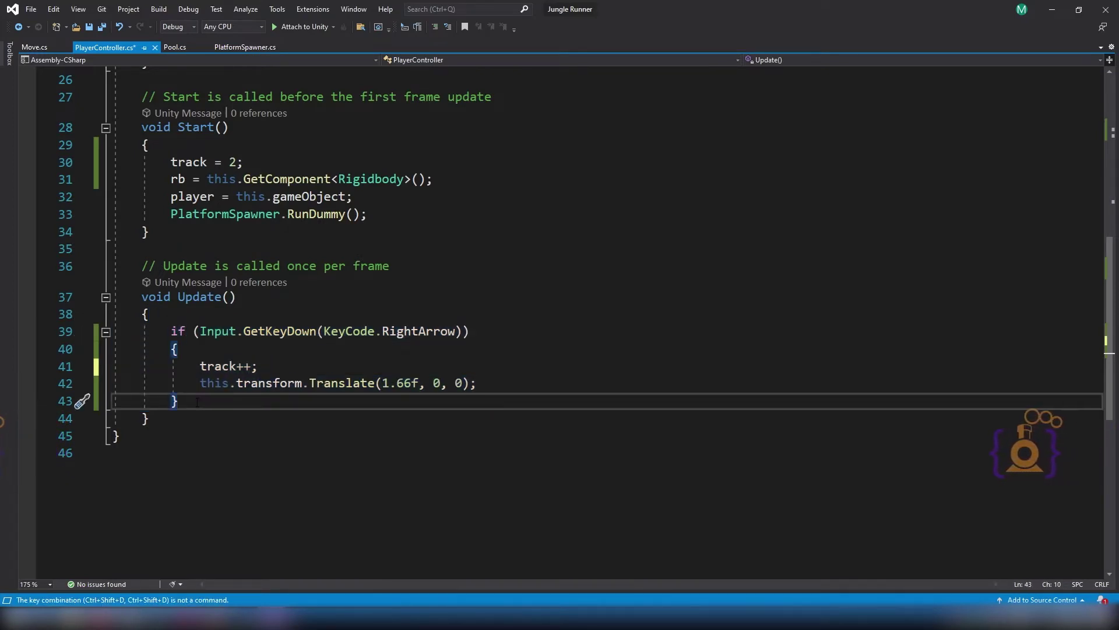
key("Return")
key("ctrl+v")
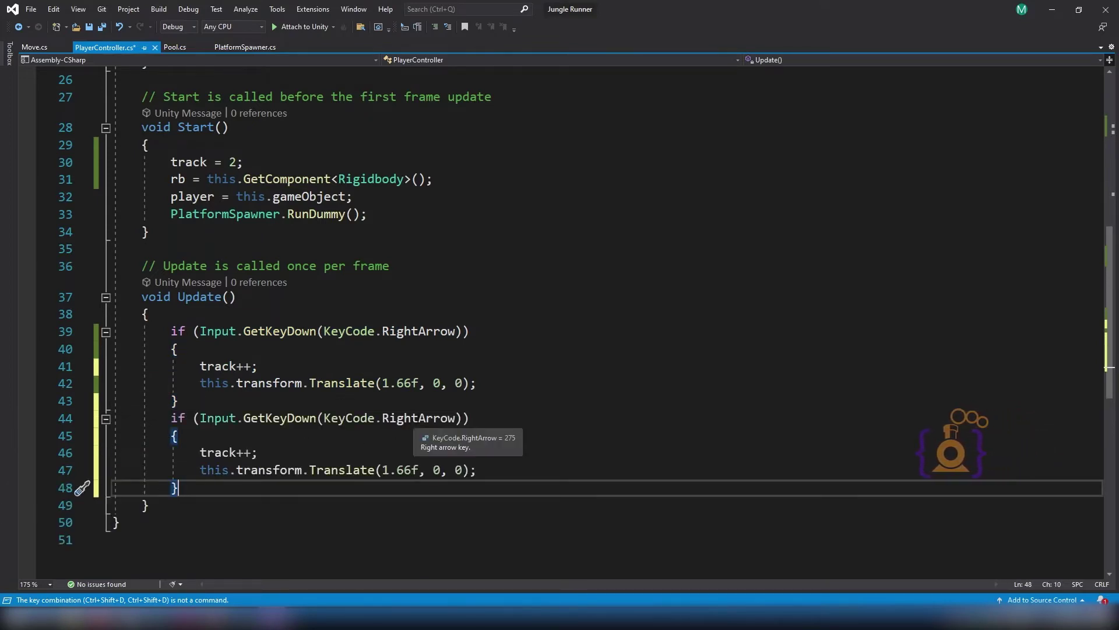
left_click_drag(418, 418, 383, 418)
key("BackSpace")
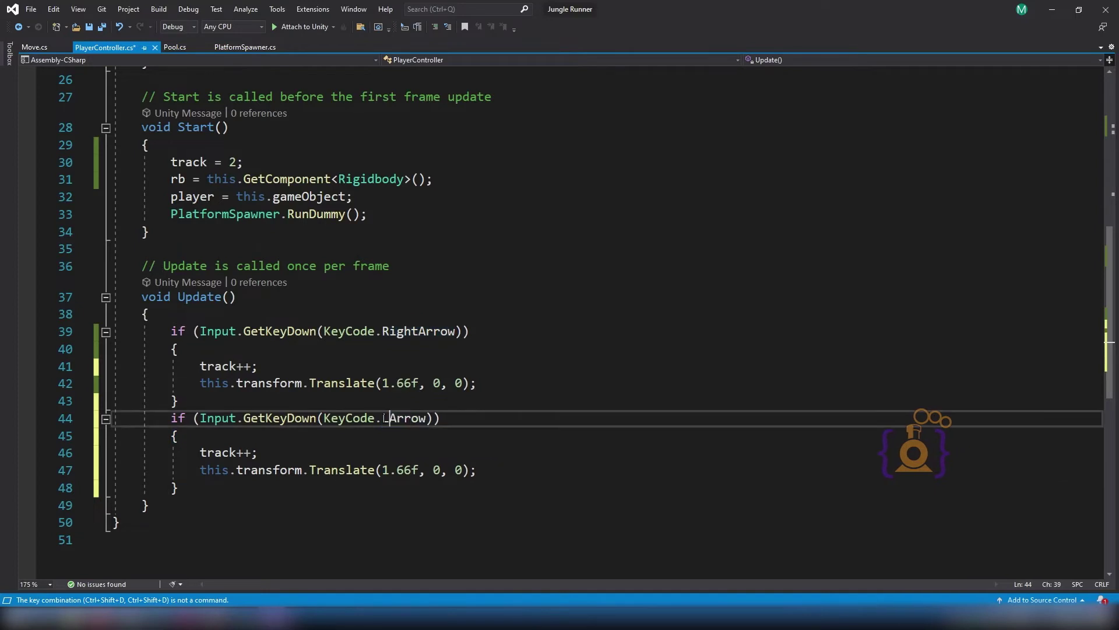
type("Left")
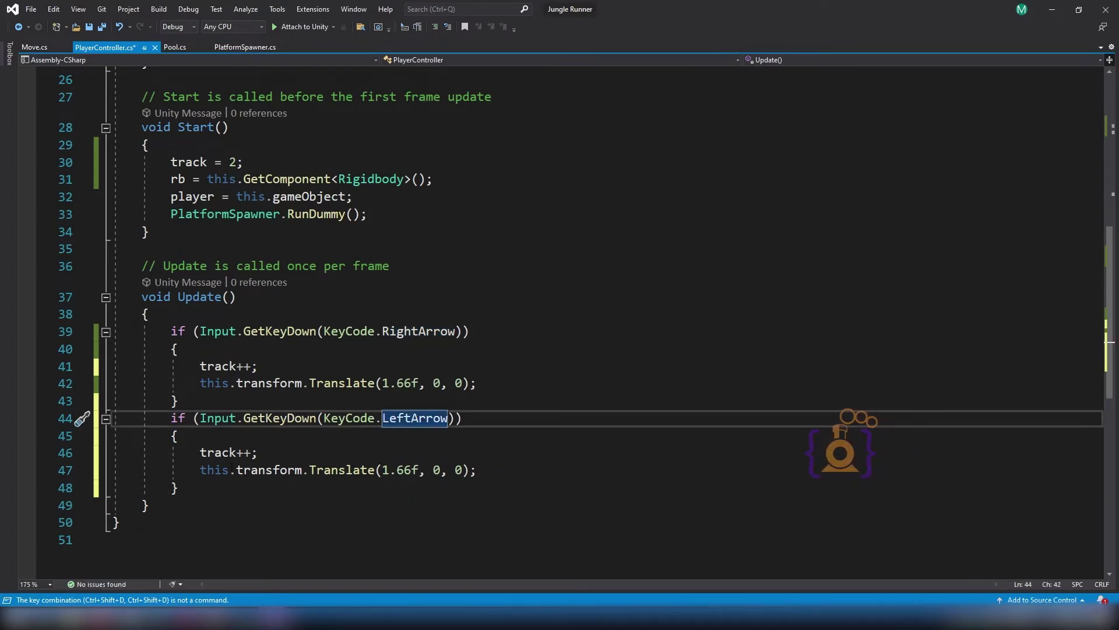
Make the left-arrow block do track-- and Translate(-1.66f, 0, 0), then save the script.
key("alt+Tab")
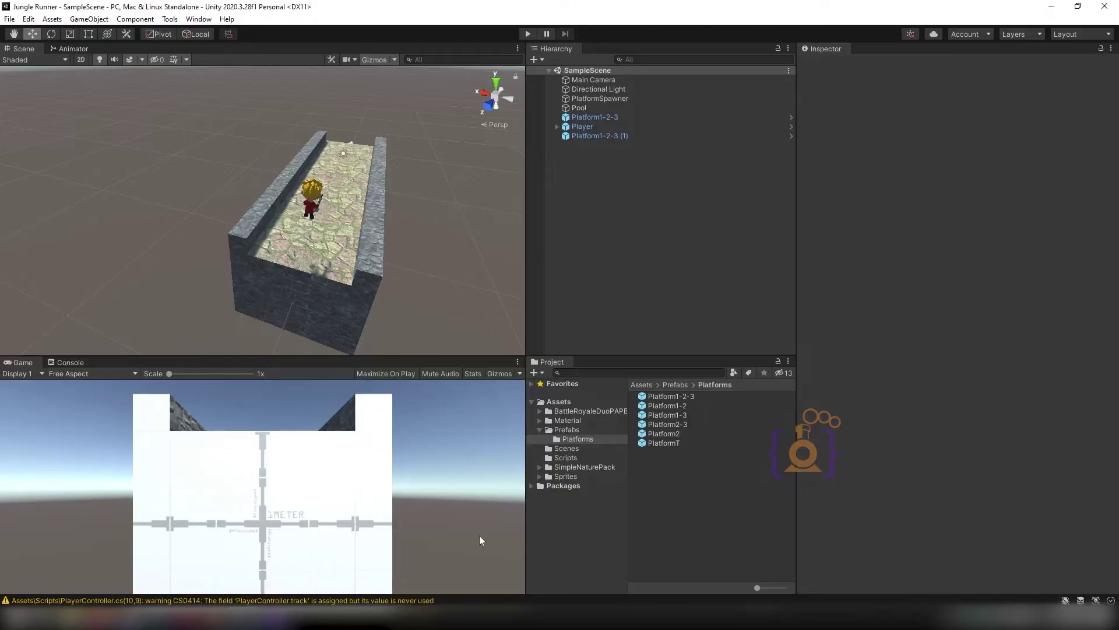
key("alt+Tab")
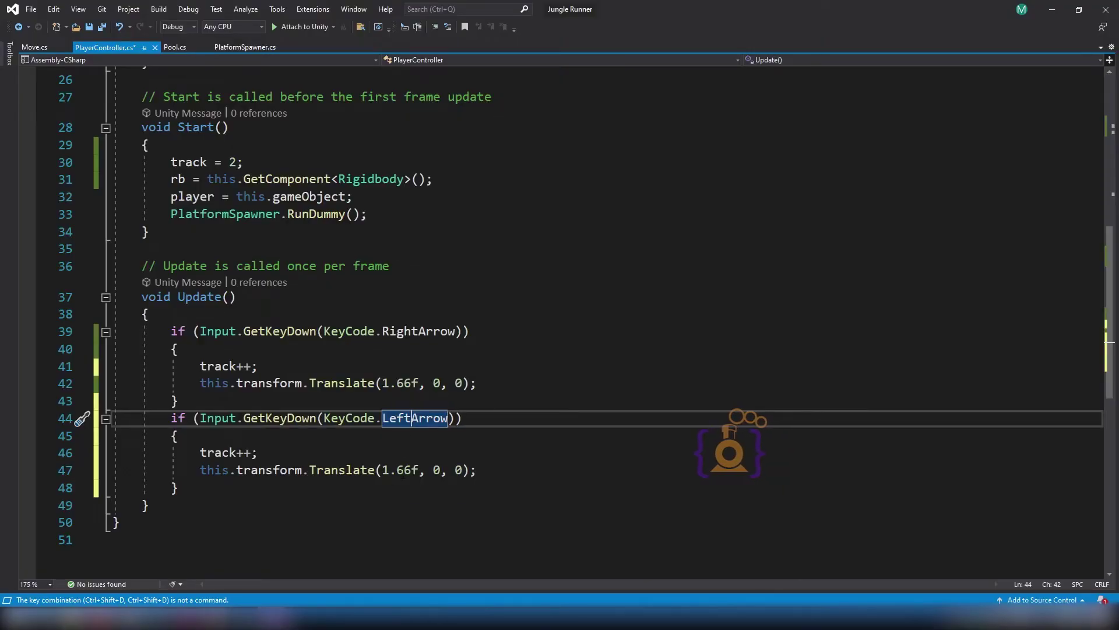
left_click(251, 452)
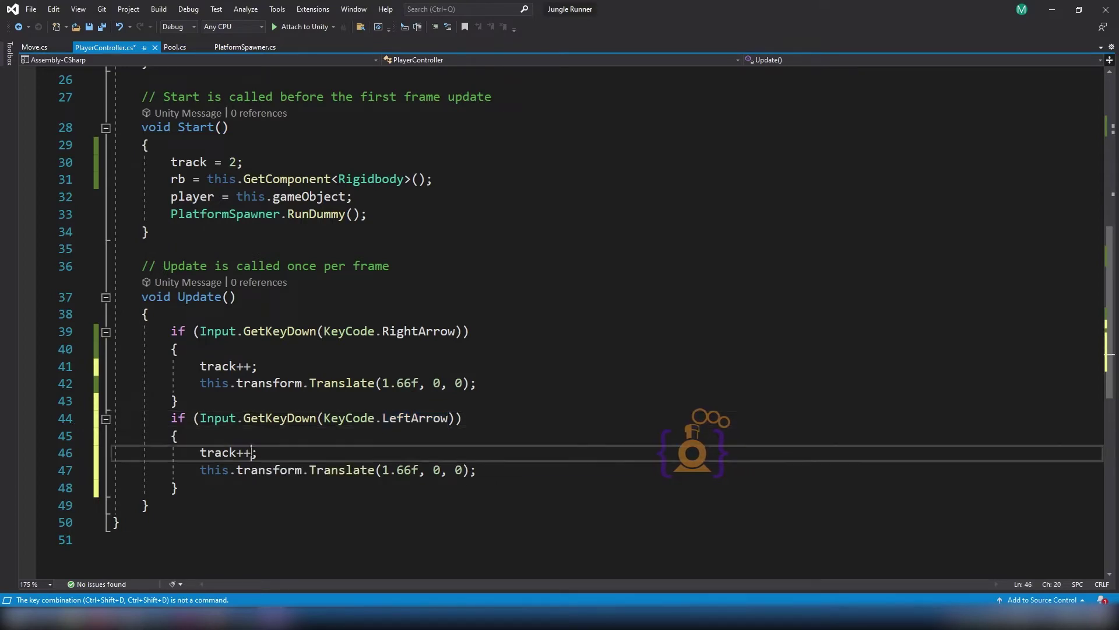
key("BackSpace")
type("--")
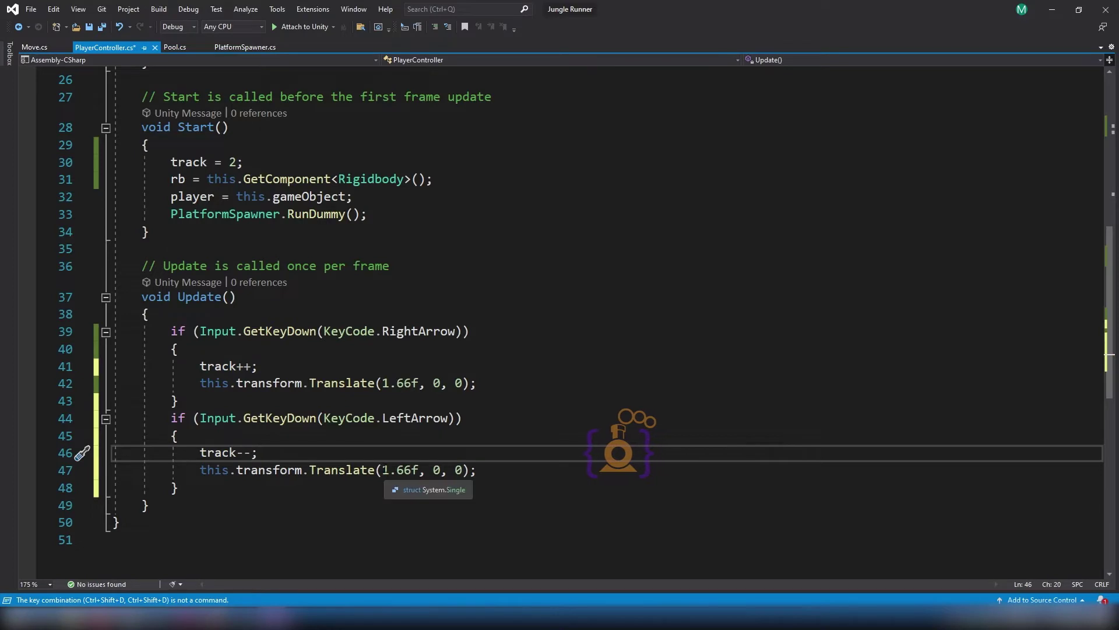
left_click(383, 470)
type("-")
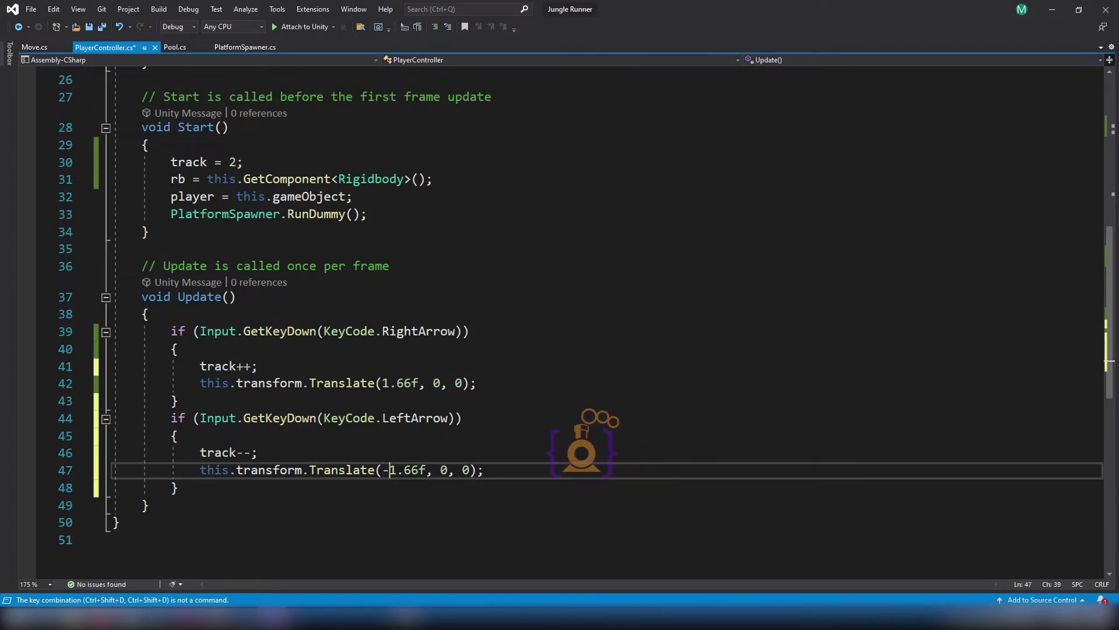
key("ctrl+s")
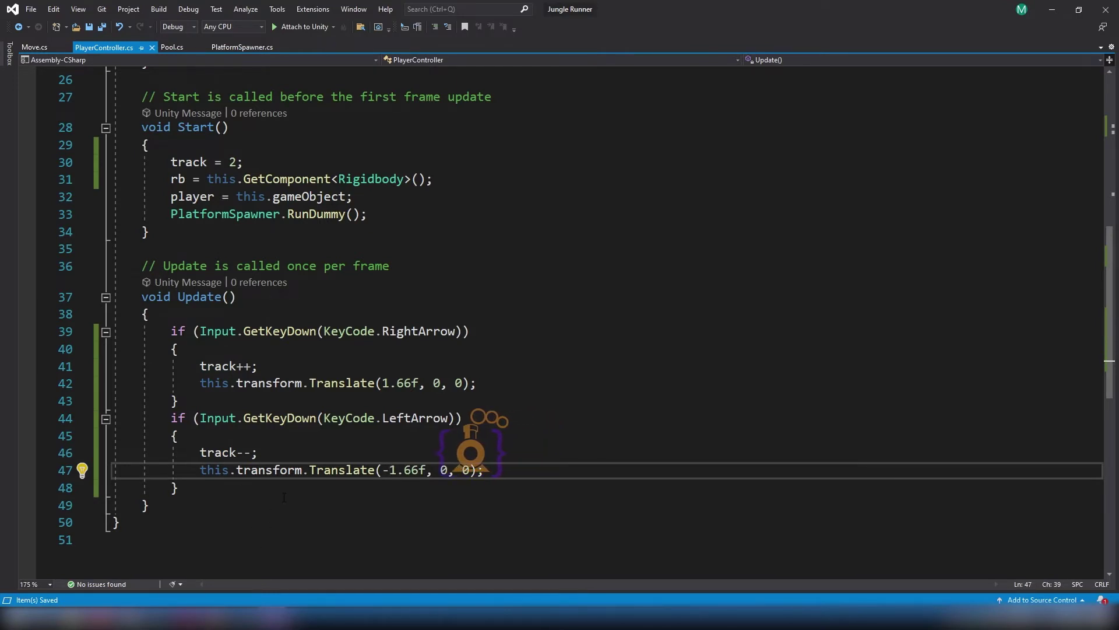
mouse_move(239, 617)
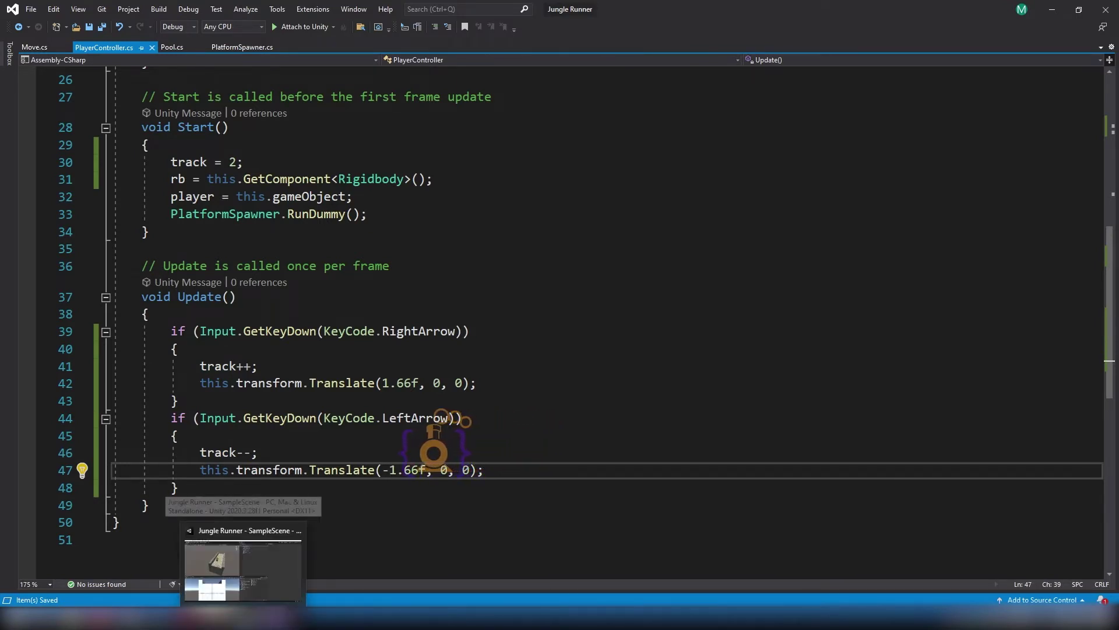
left_click(242, 565)
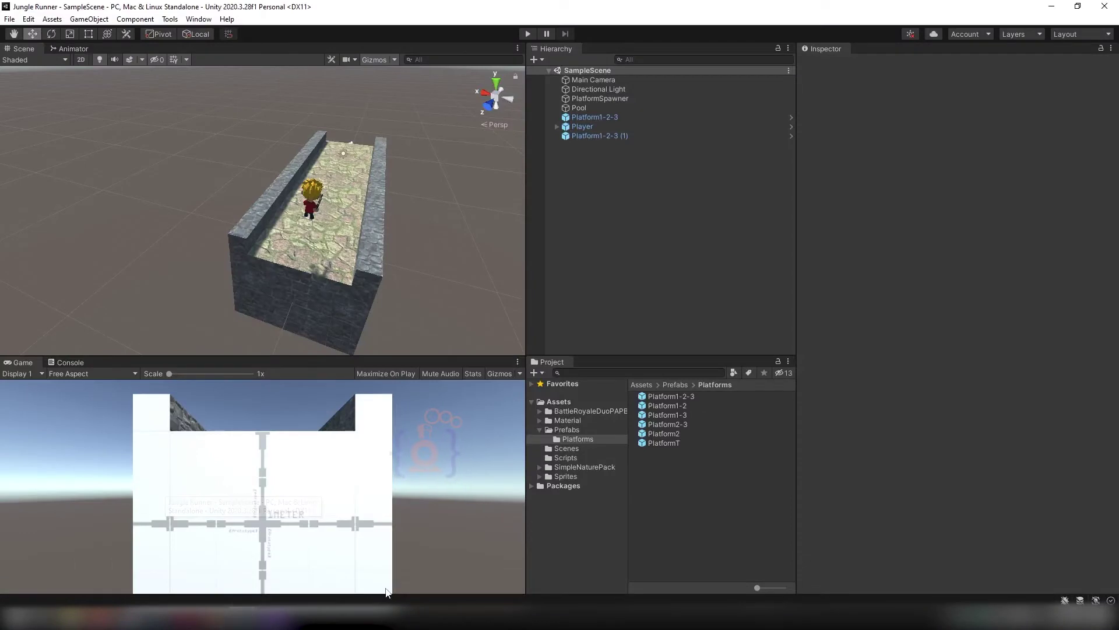
left_click(530, 34)
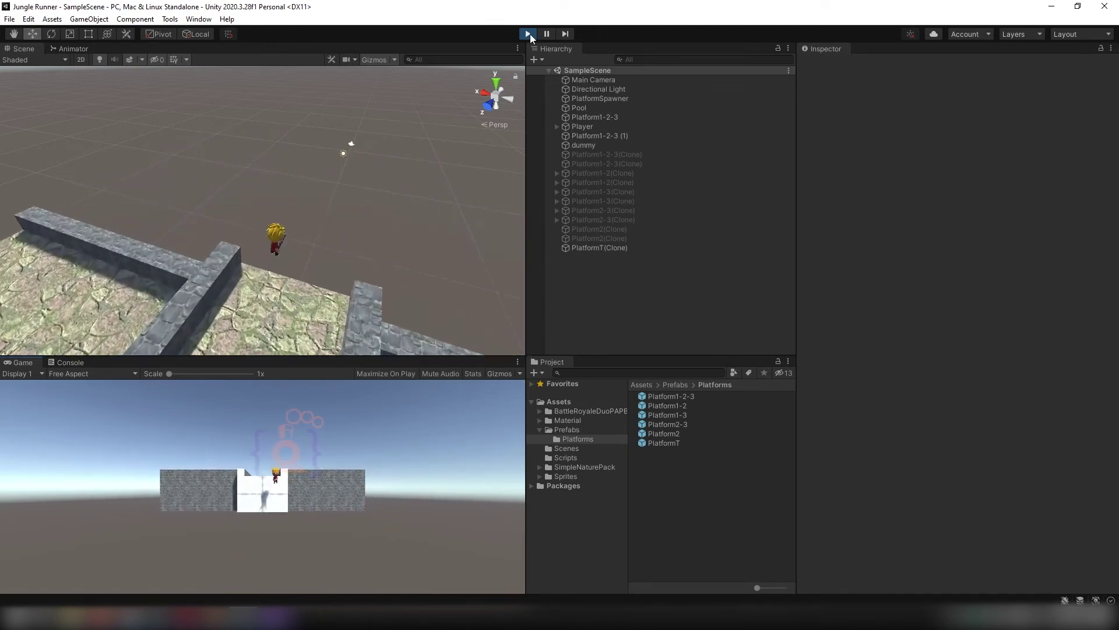
left_click(530, 34)
left_click(530, 34)
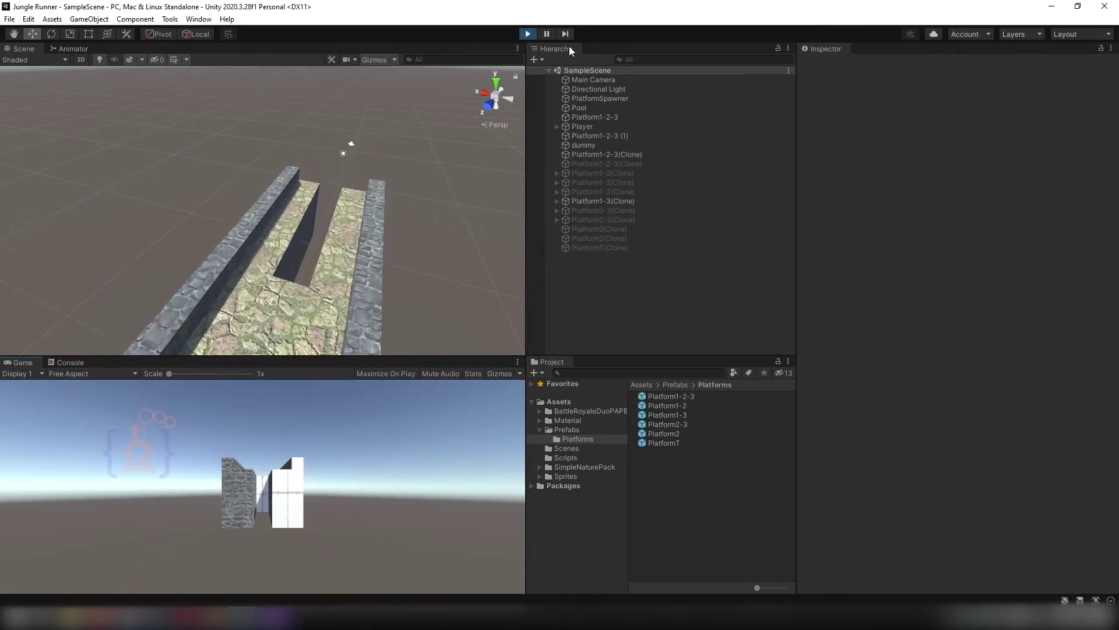
left_click(528, 37)
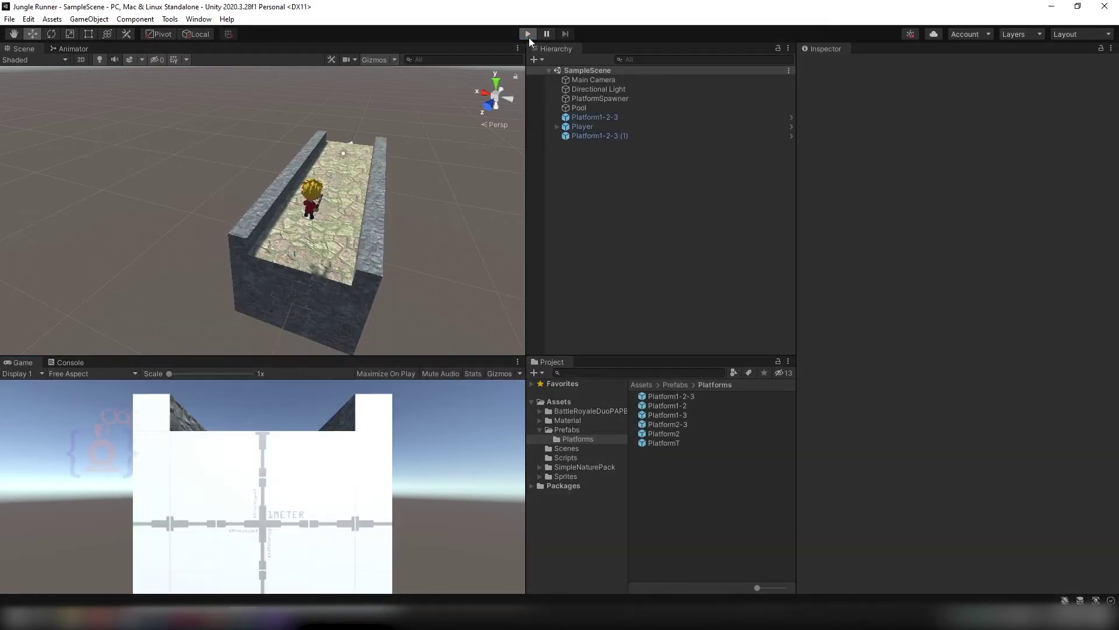
left_click(528, 35)
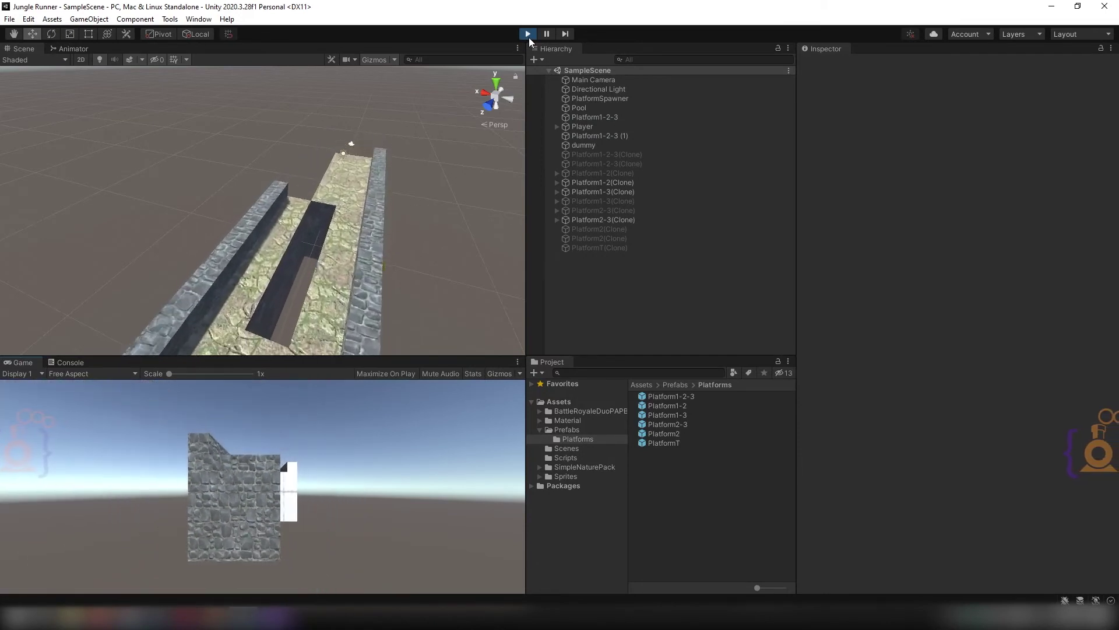
left_click(528, 35)
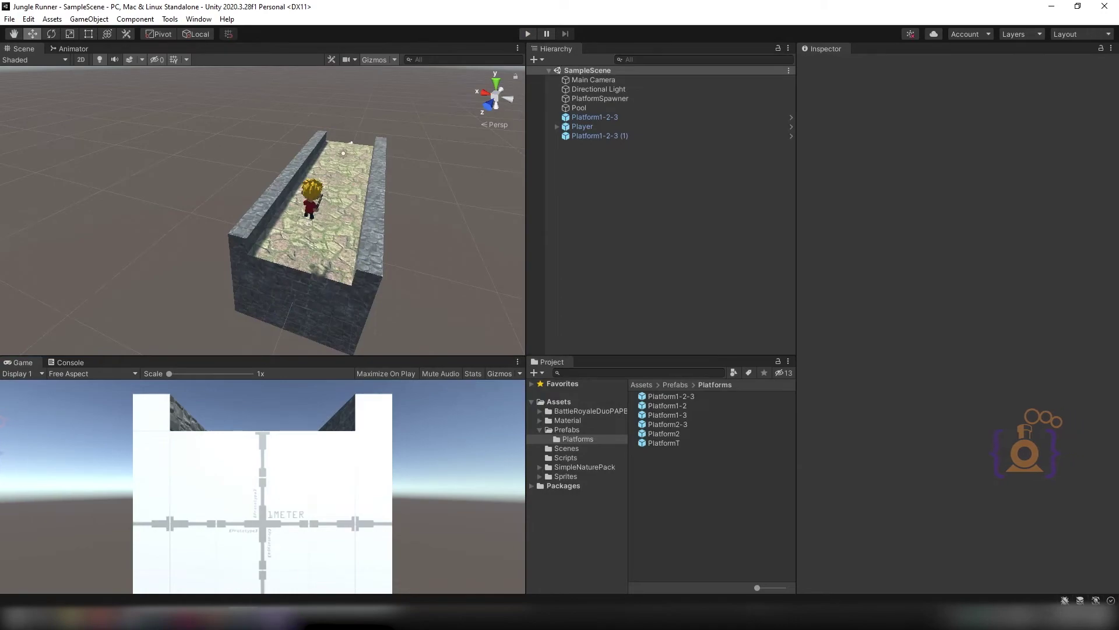
left_click(274, 618)
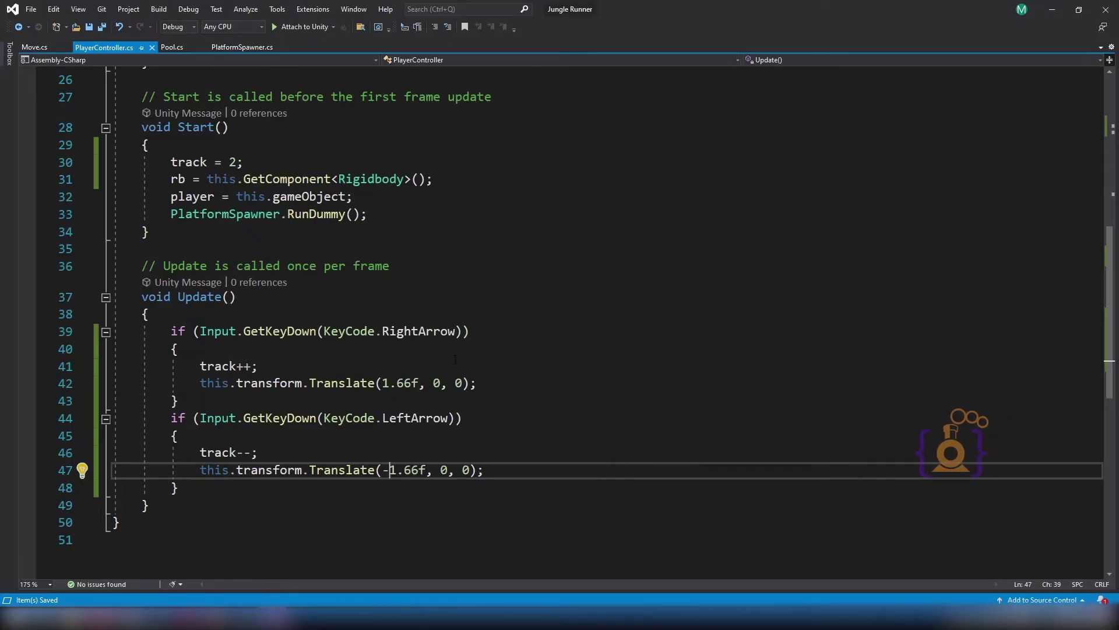
Restrict the right-arrow move by adding '&& track <3' to line 39's condition.
left_click(462, 331)
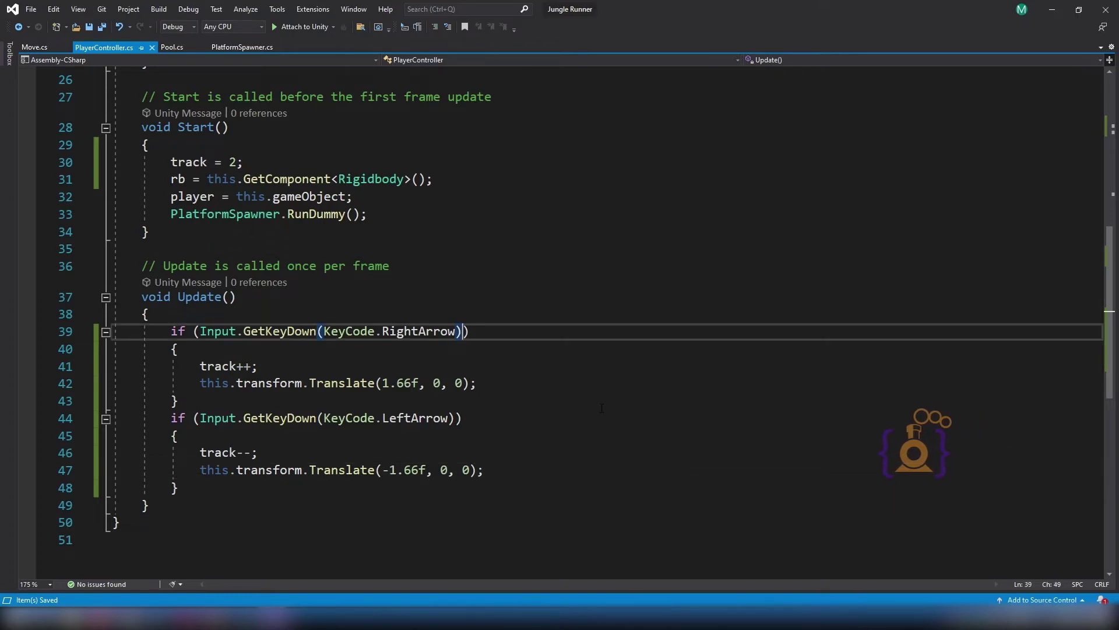
type("&& ")
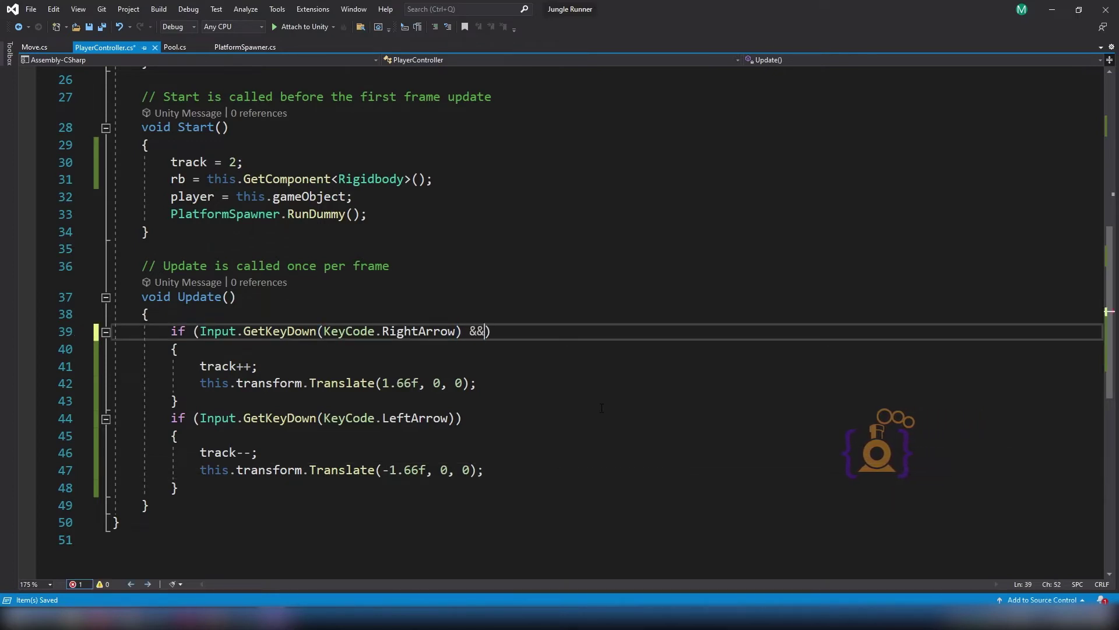
type("ta")
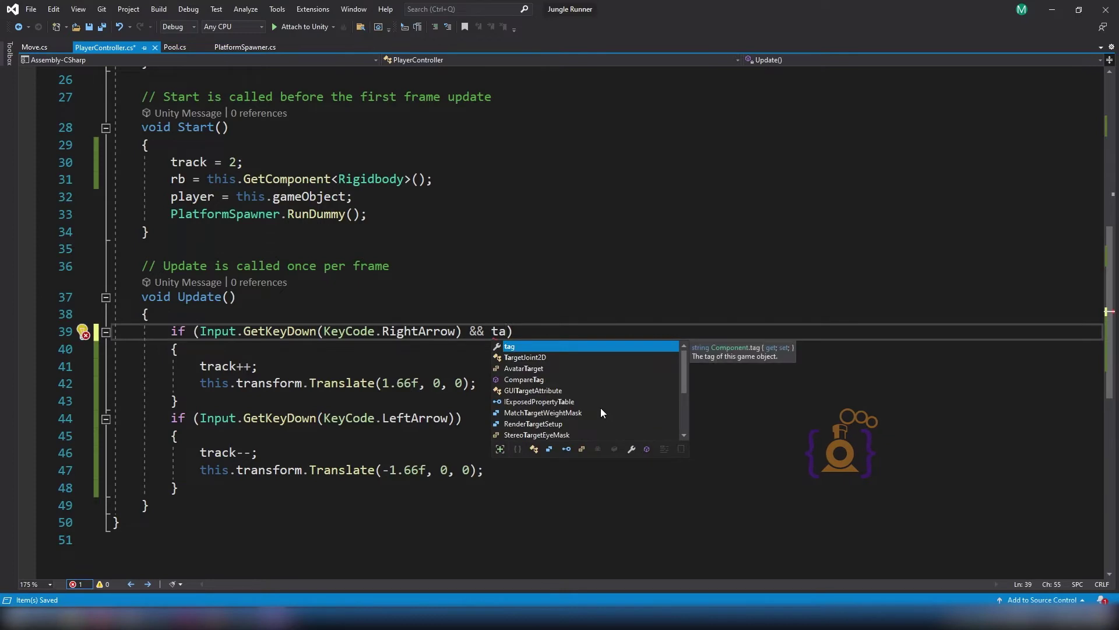
key("BackSpace")
type("ra")
key("Tab")
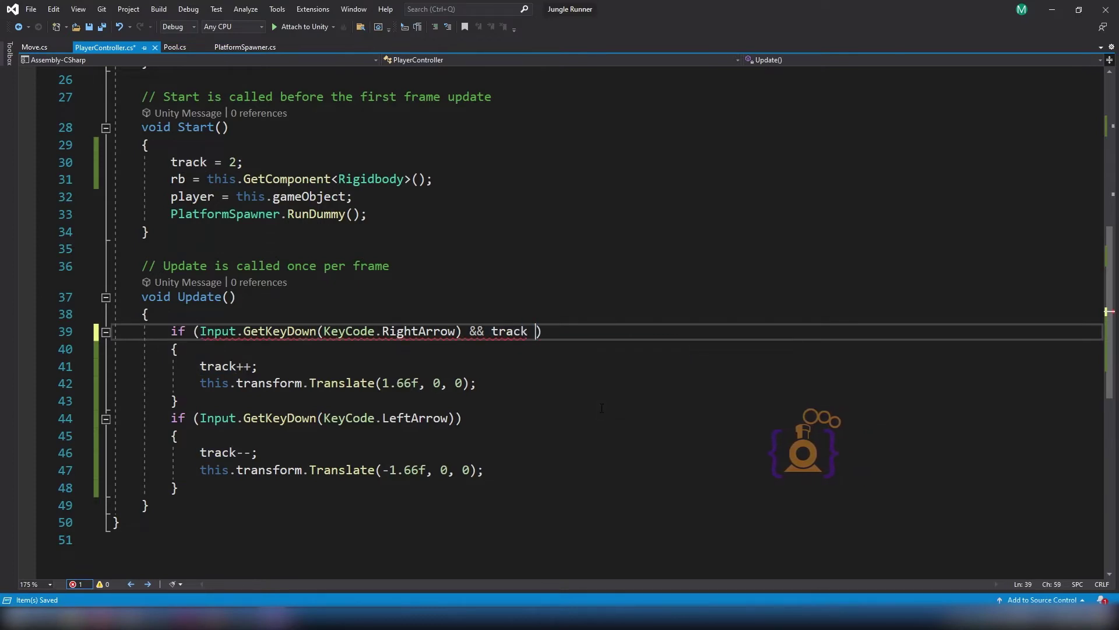
type("<3")
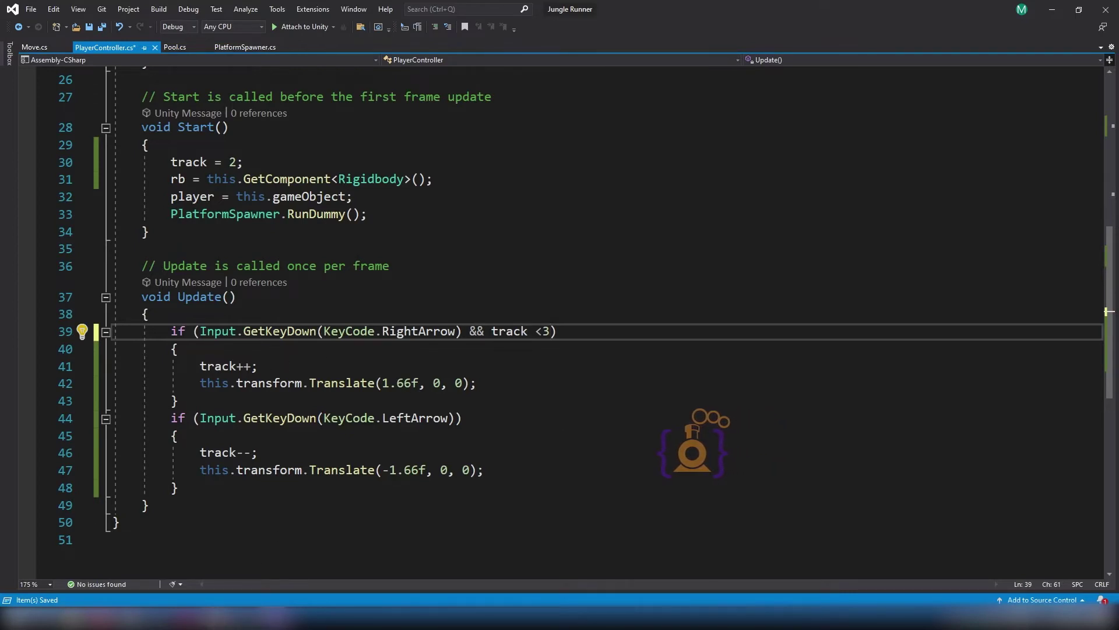
Restrict the left-arrow move with '&& track >1' on line 44 and save PlayerController.cs.
key("alt+Tab")
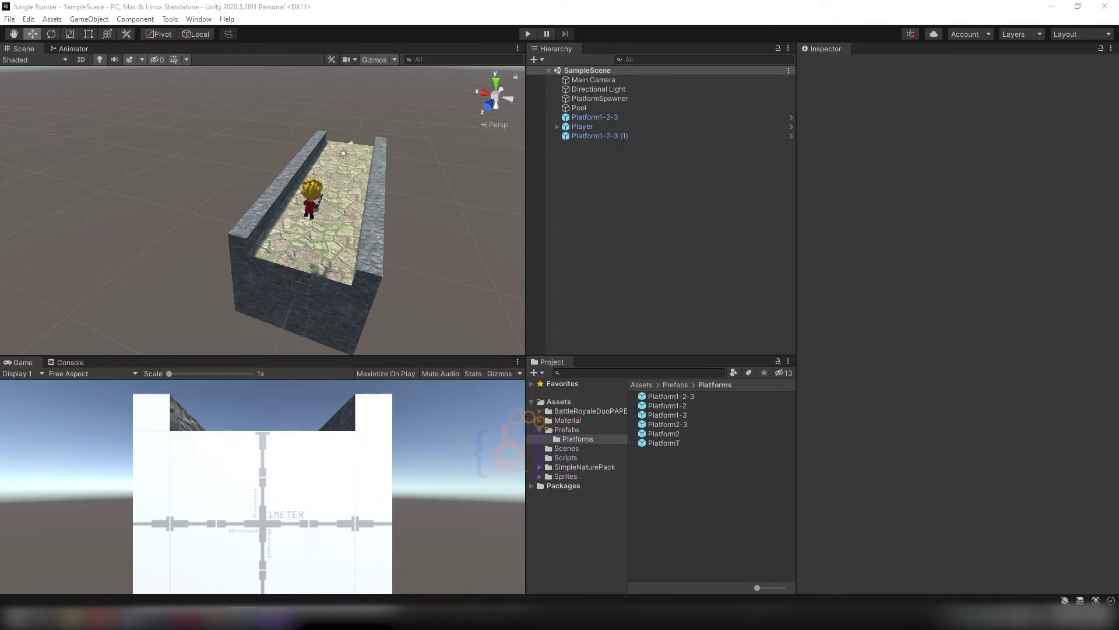
key("alt+Tab")
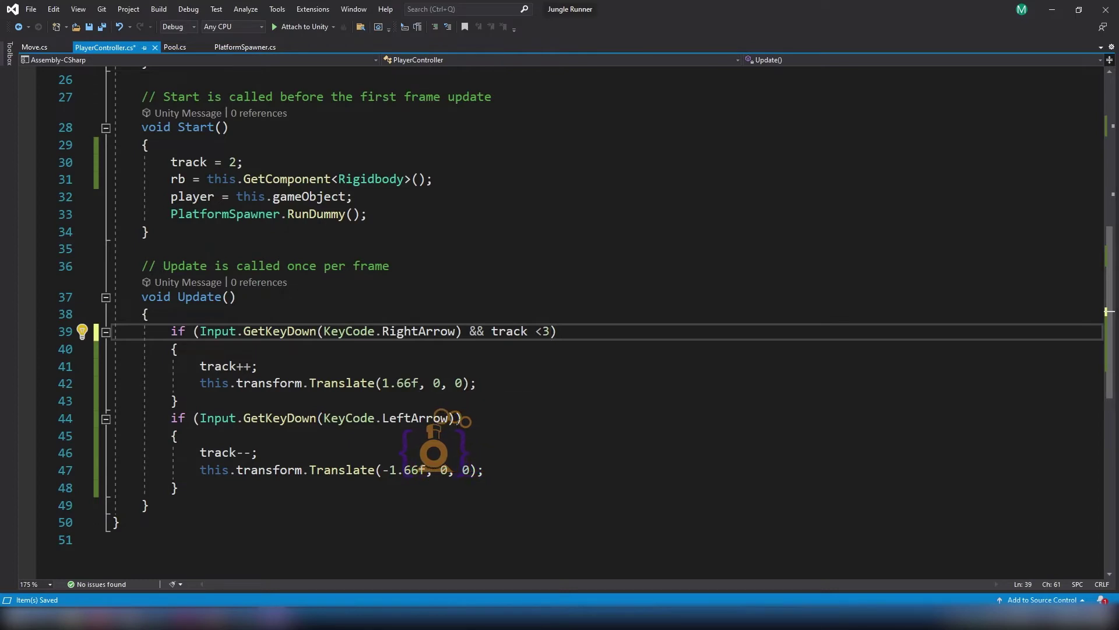
left_click(457, 418)
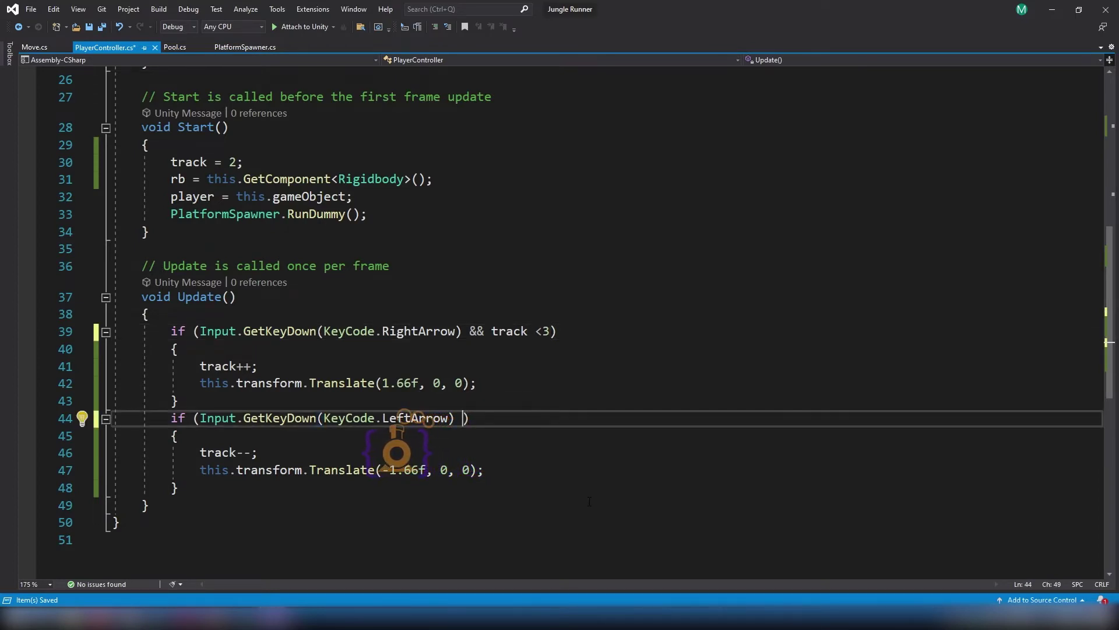
type("&& ")
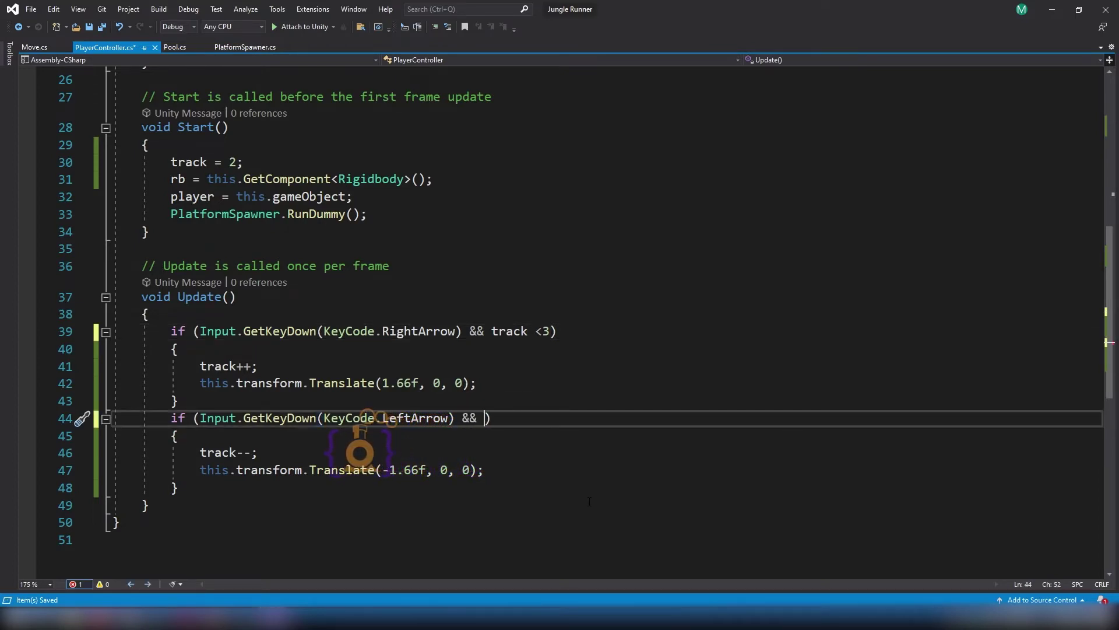
type("tr")
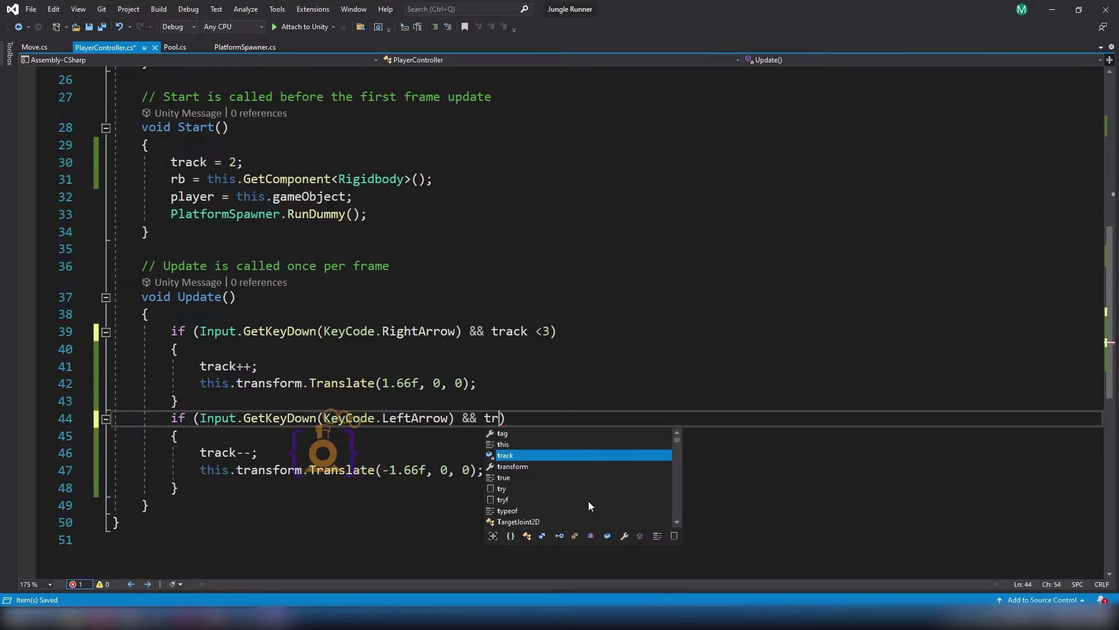
type("a")
key("Tab")
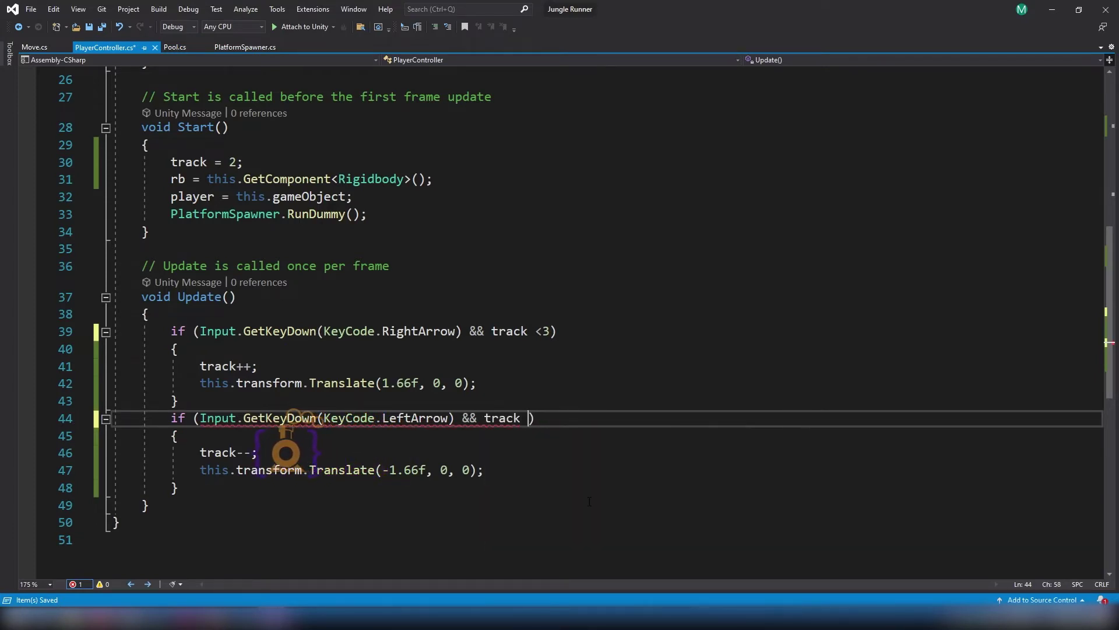
type(">1")
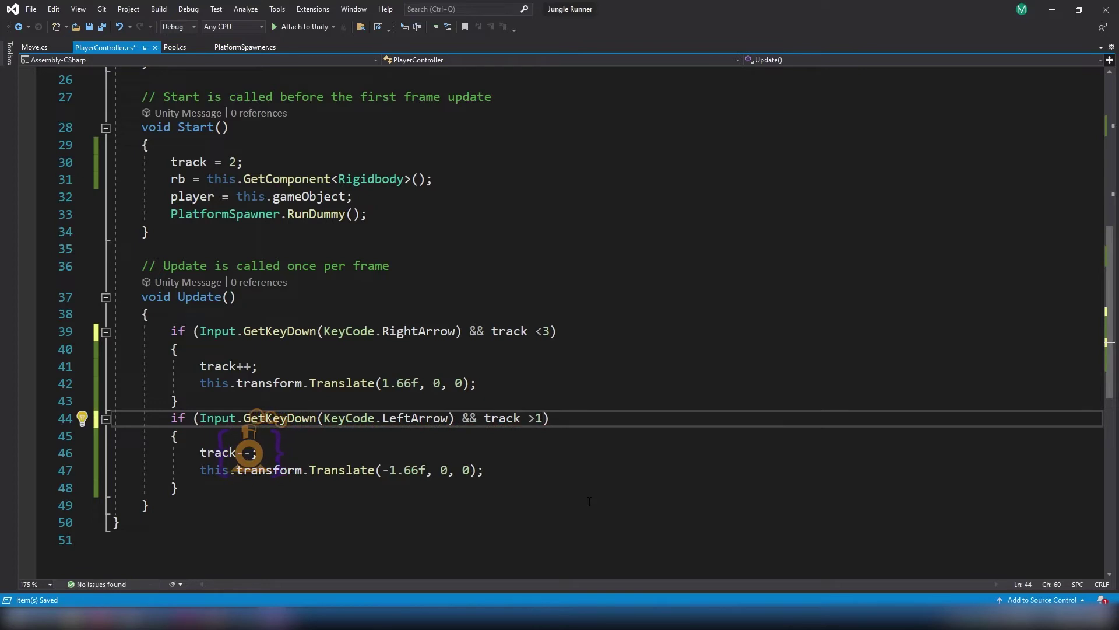
key("ctrl+s")
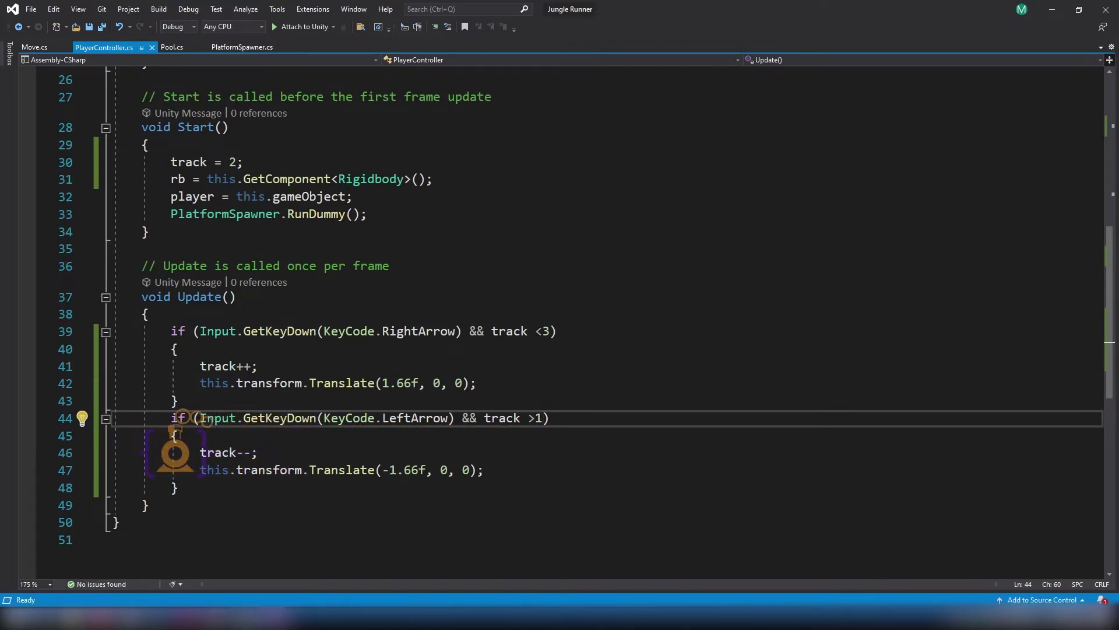
left_click(244, 565)
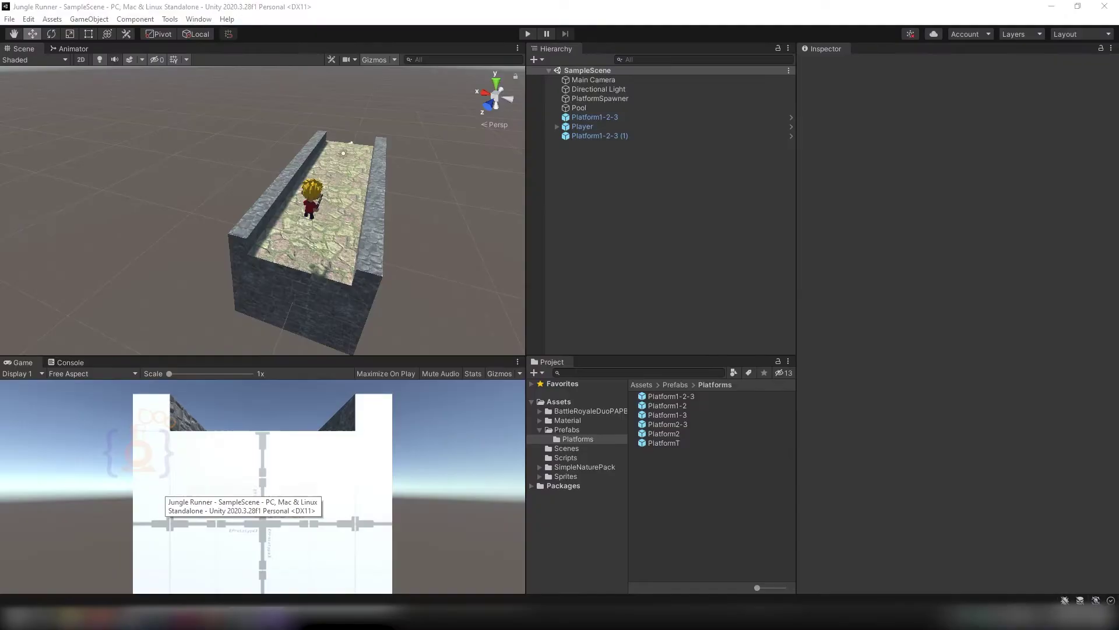
left_click(528, 33)
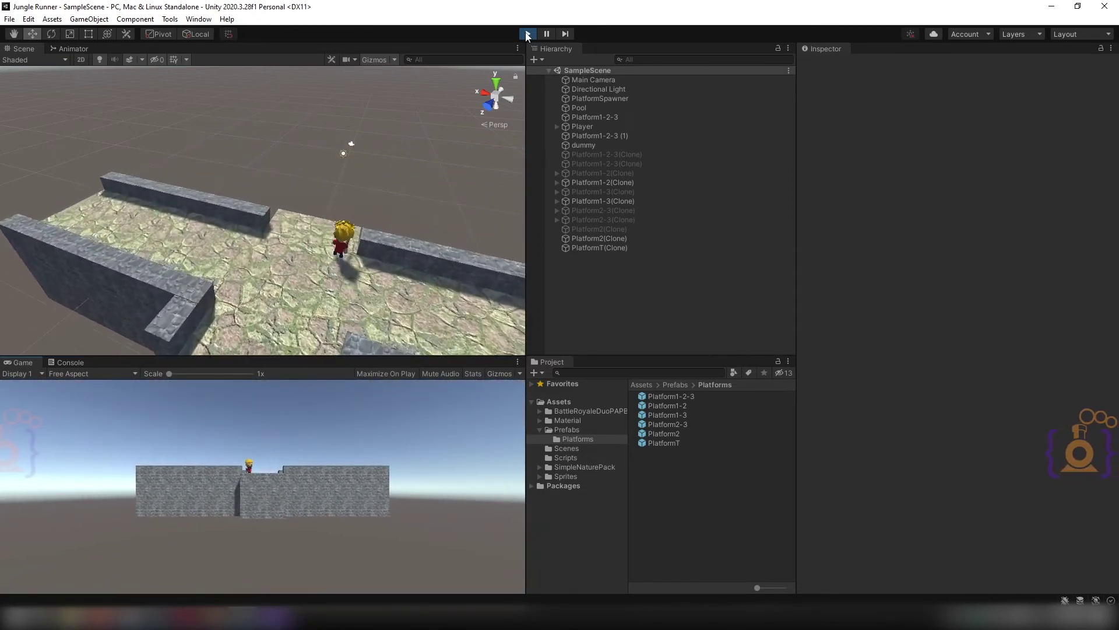
left_click(528, 35)
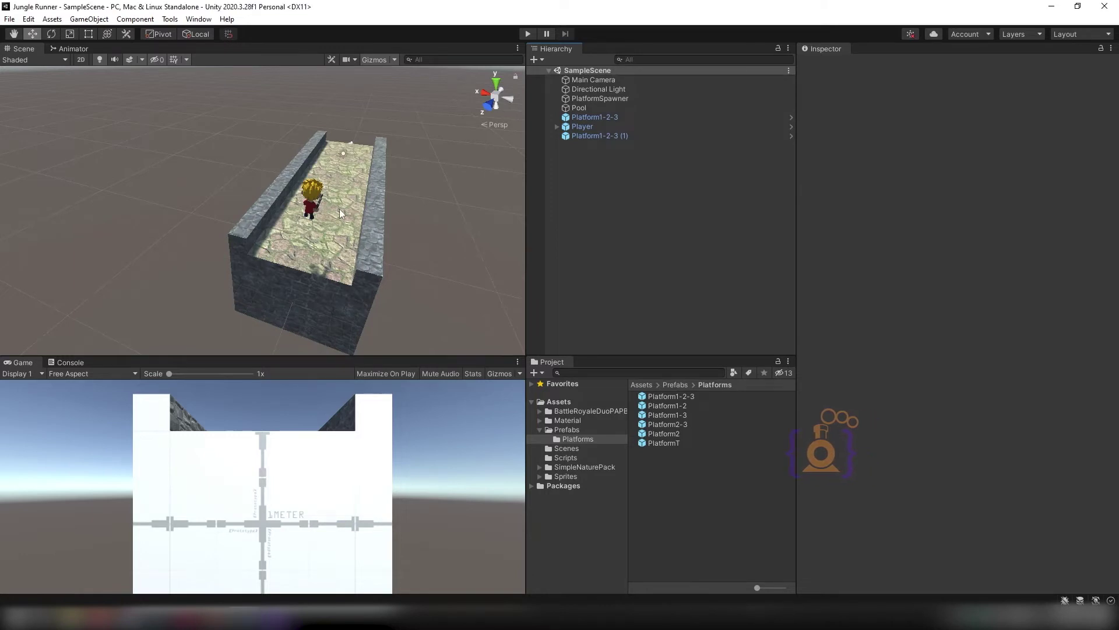
left_click(528, 33)
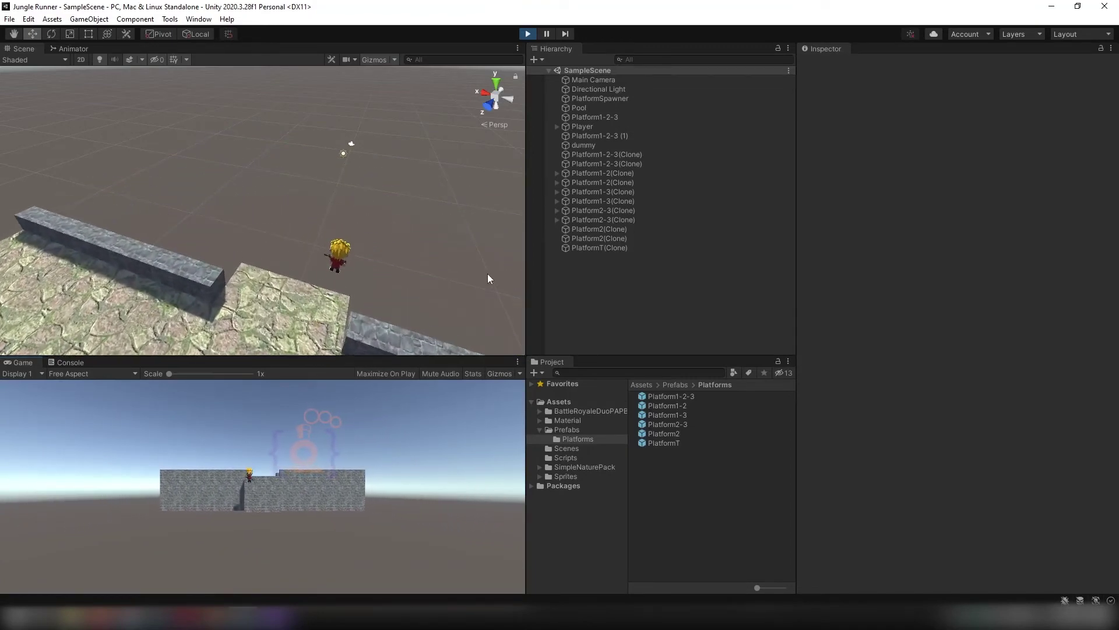
left_click(527, 34)
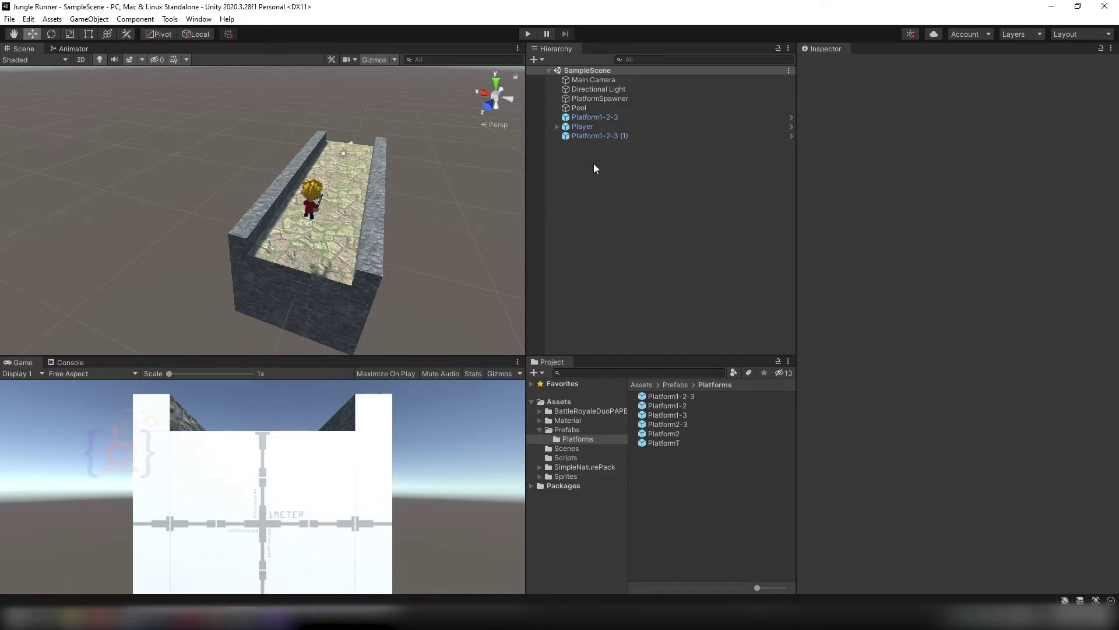
Open the PlatformT prefab, select its root and collapse both Box Colliders.
double_click(663, 444)
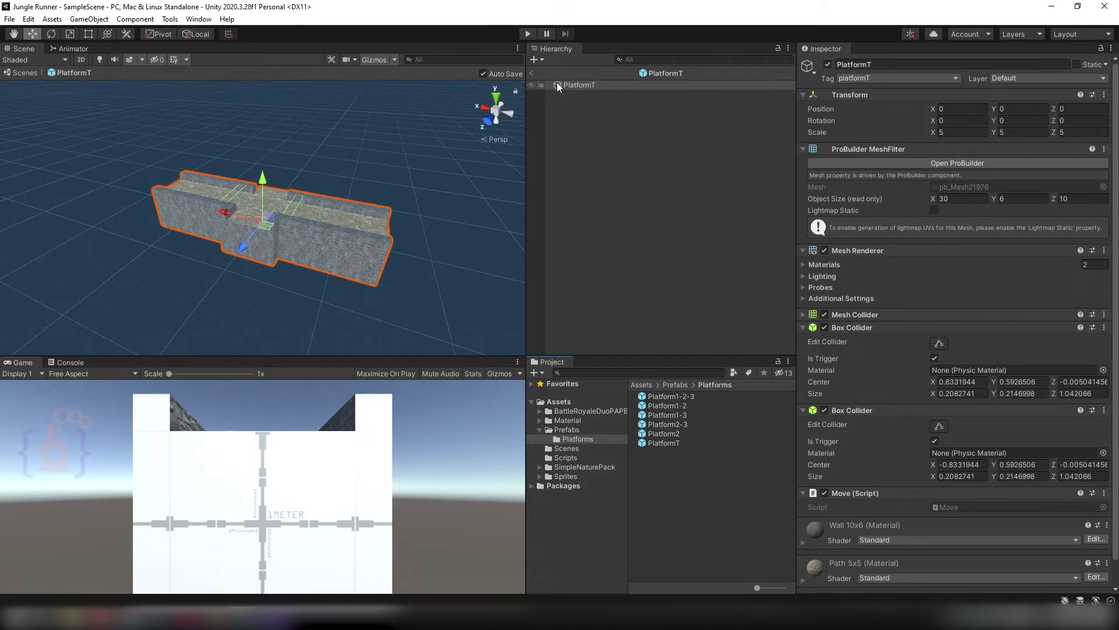
left_click(573, 85)
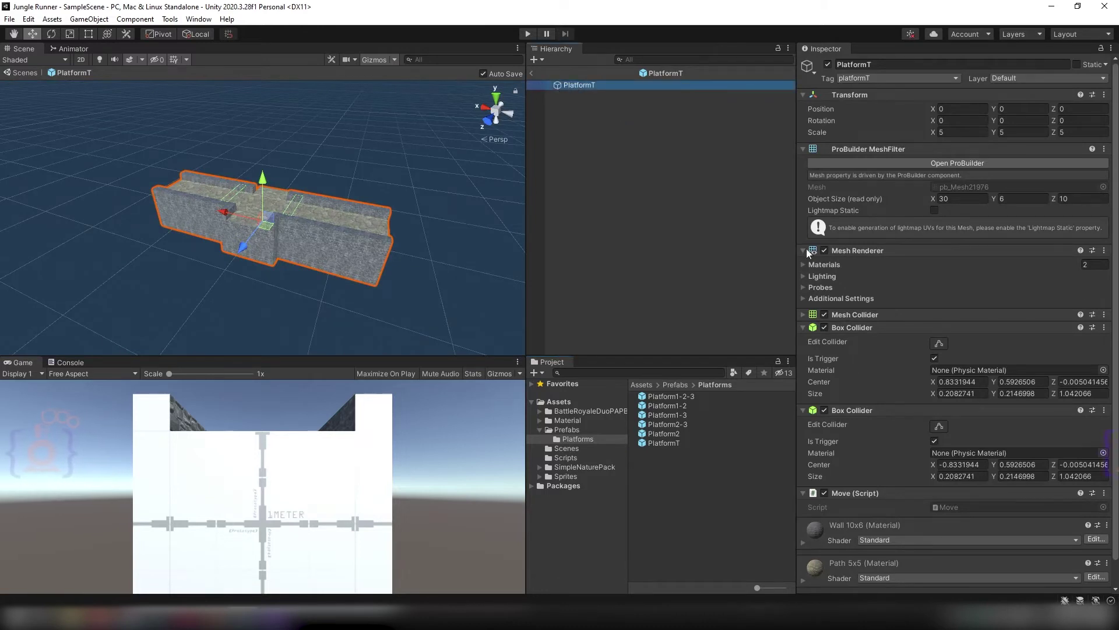
left_click(804, 327)
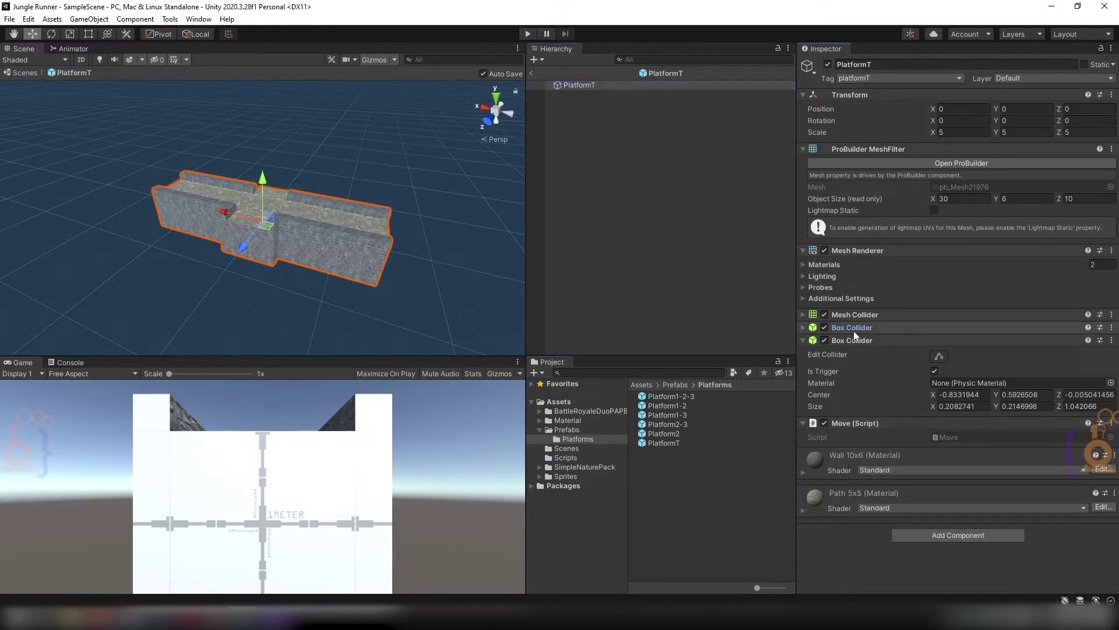
left_click(802, 339)
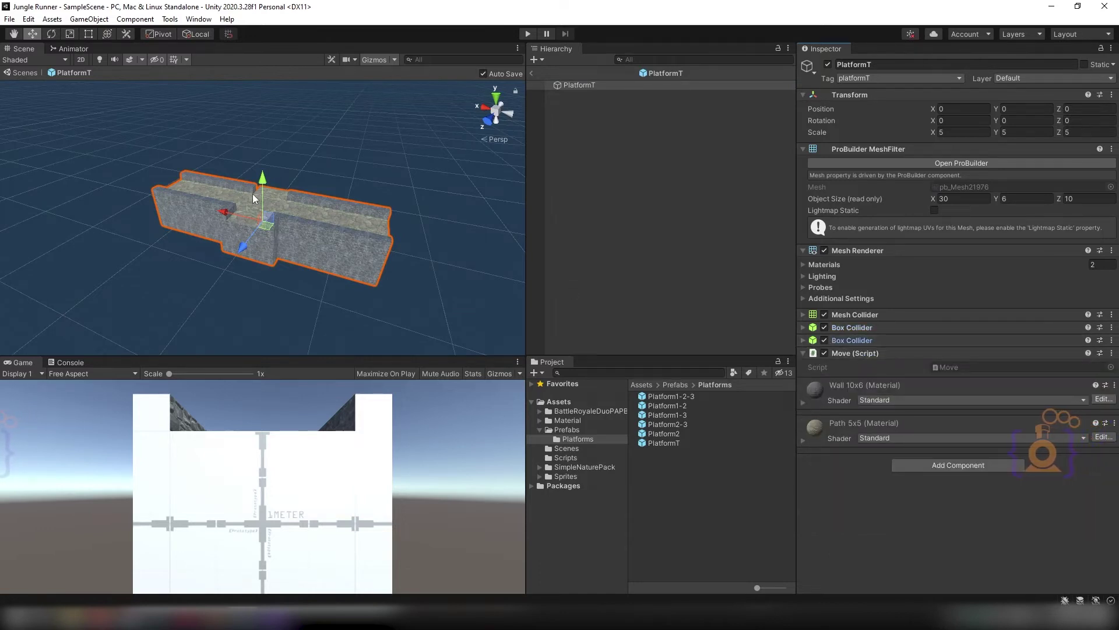
Add a Sphere Collider to PlatformT by searching 'sph' in Add Component.
scroll(274, 221, "up", 1)
scroll(274, 222, "up", 2)
scroll(274, 224, "up", 2)
scroll(274, 227, "up", 1)
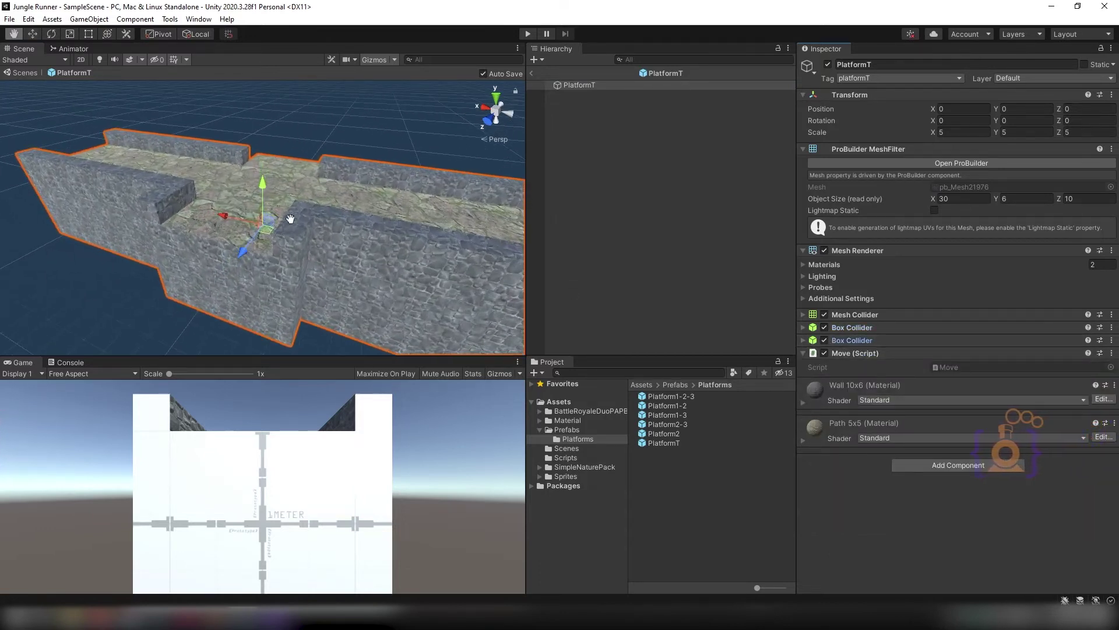
scroll(291, 239, "up", 2)
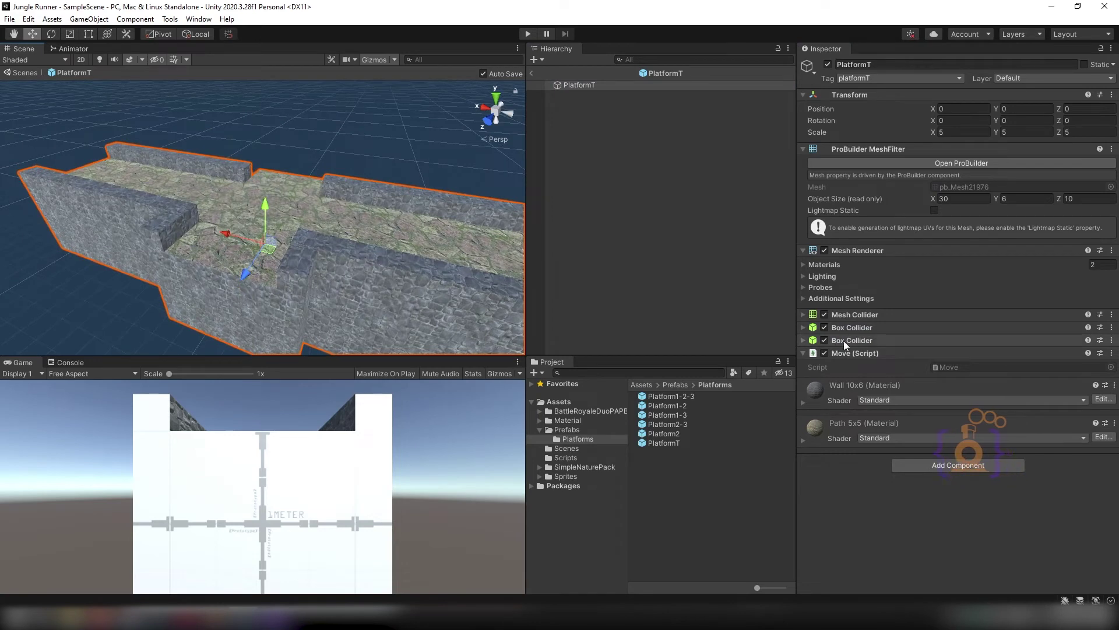
left_click(949, 465)
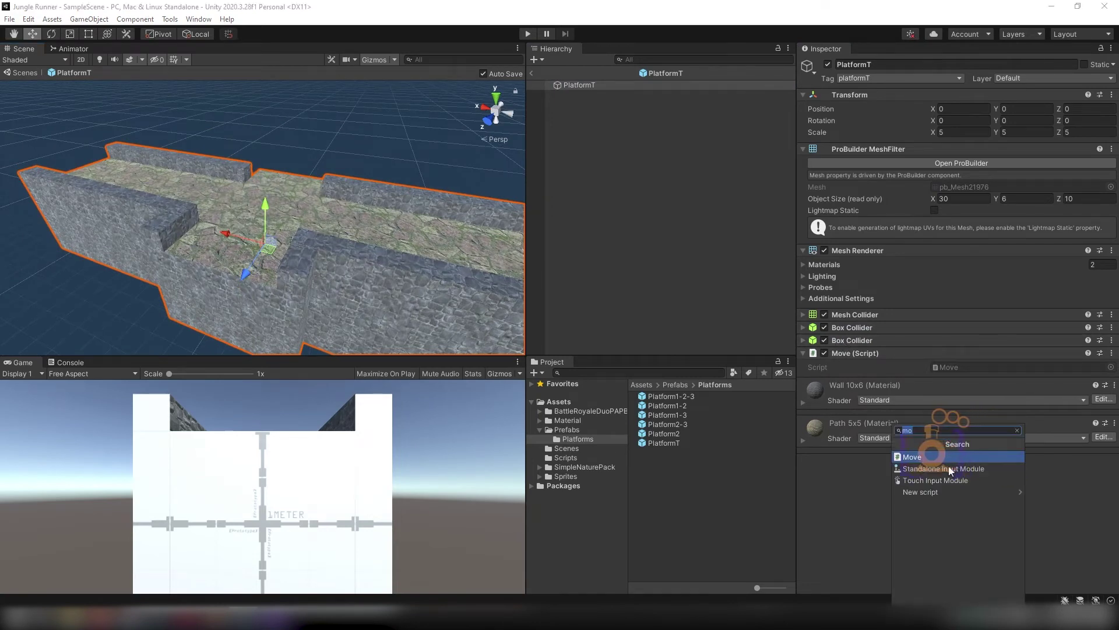
type("sph")
key("Return")
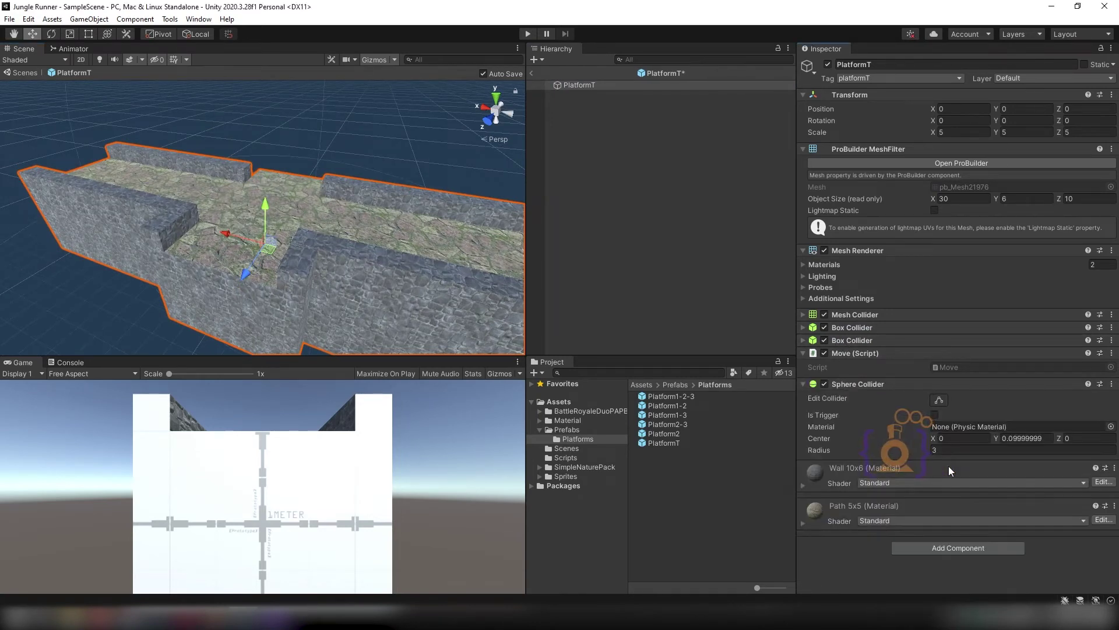
Drag the sphere collider's handles to raise and shrink it onto the crossing at centre Y 0.5.
left_click(939, 401)
type("0.65")
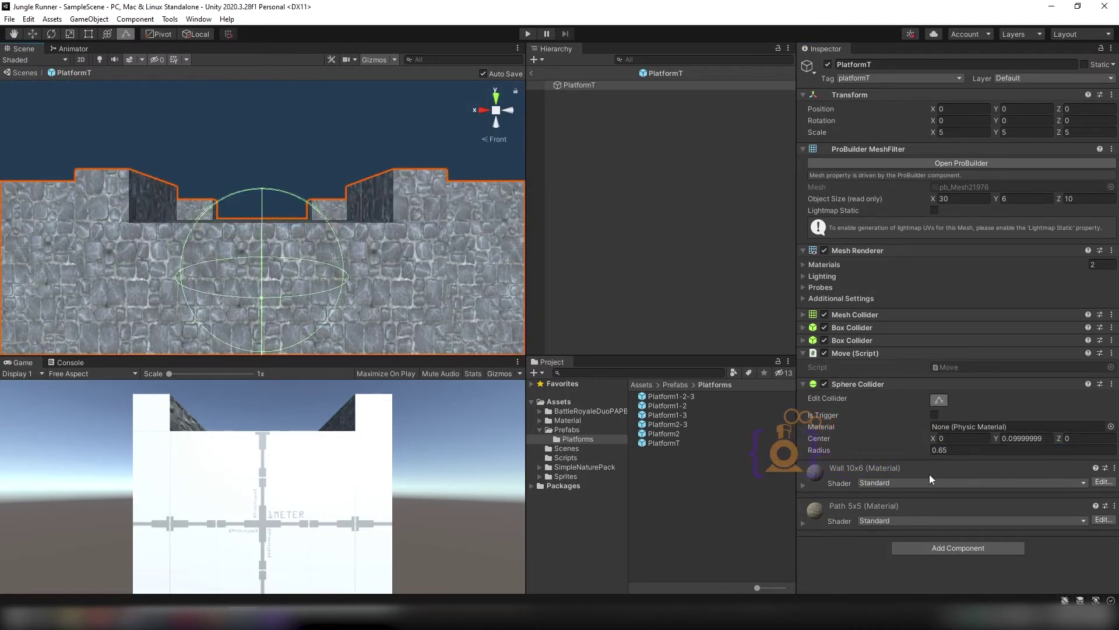
left_click(939, 401)
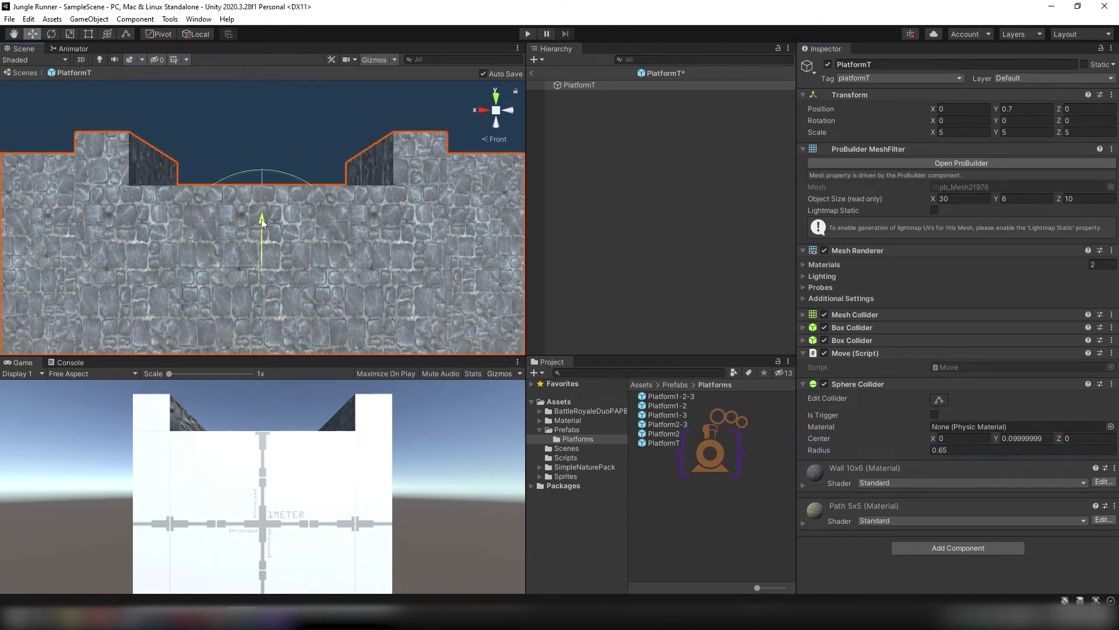
left_click(261, 219)
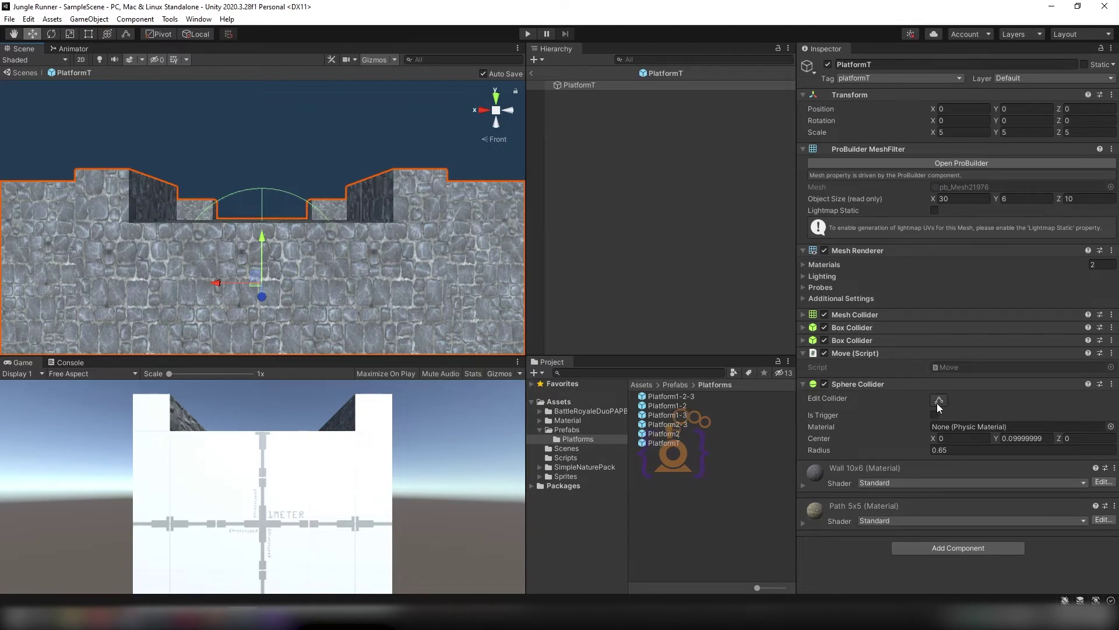
left_click(936, 402)
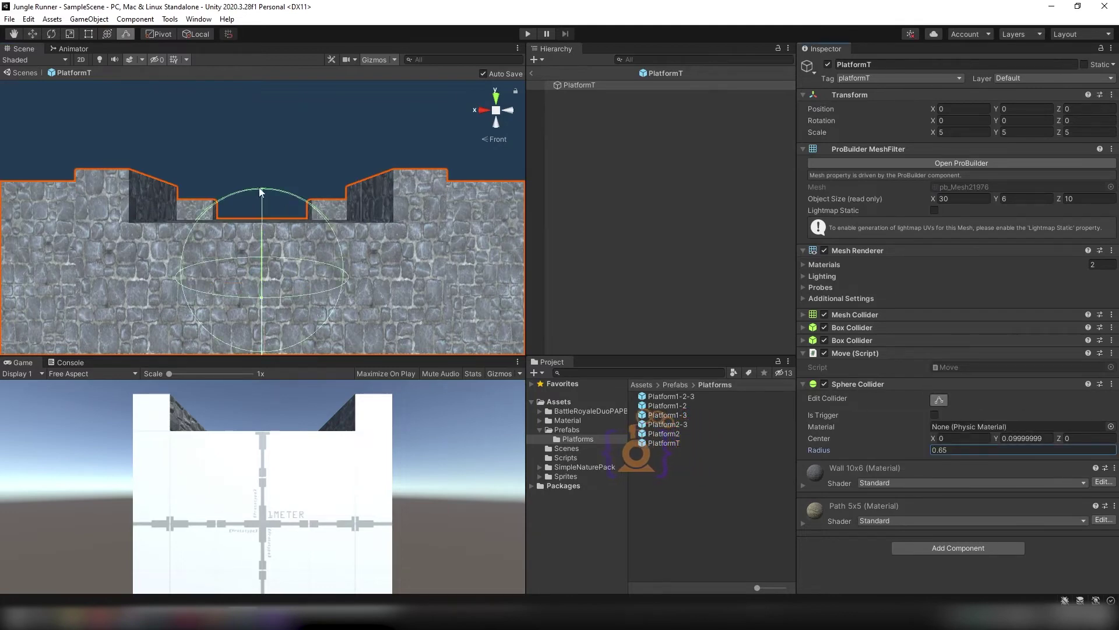
left_click_drag(262, 192, 259, 136)
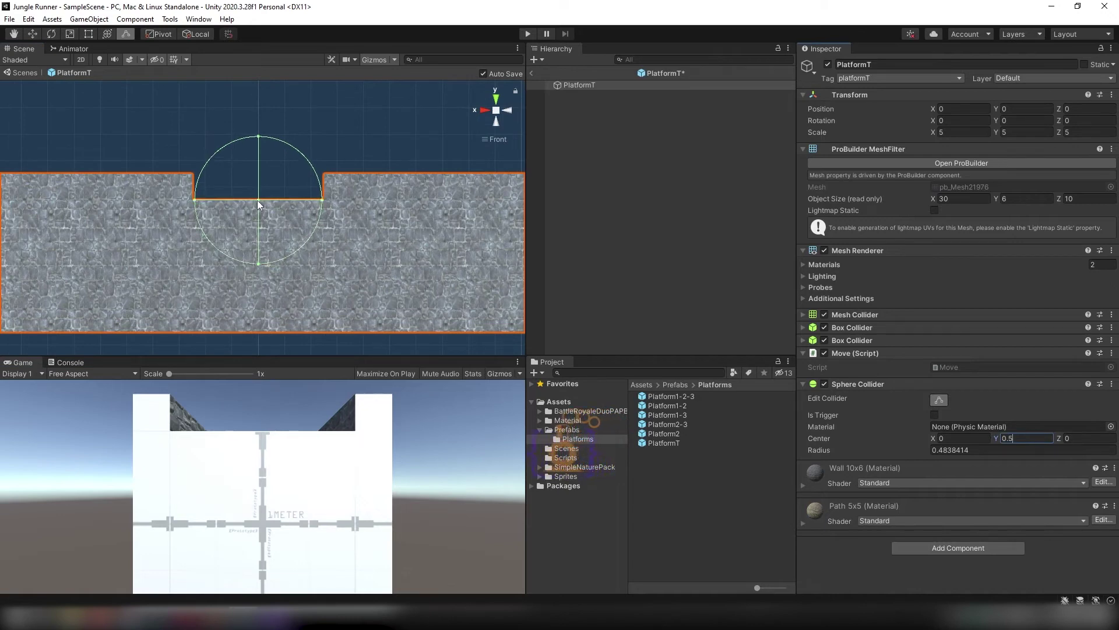
Set the sphere collider radius to 0.61, then exit the prefab back to SampleScene.
left_click(496, 101)
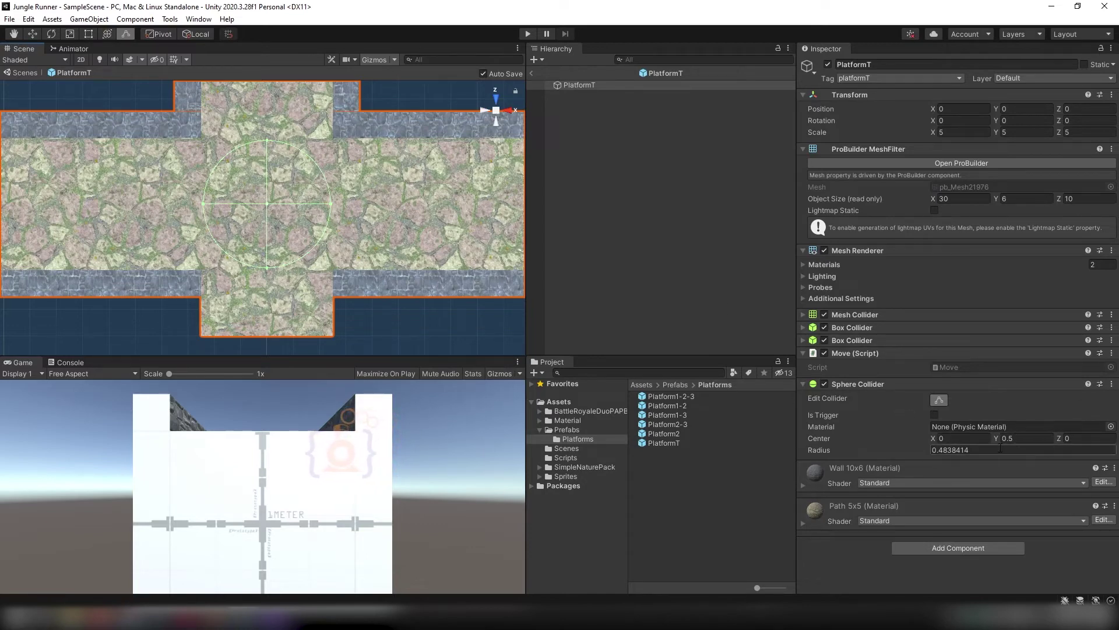
left_click(926, 449)
type("0.6")
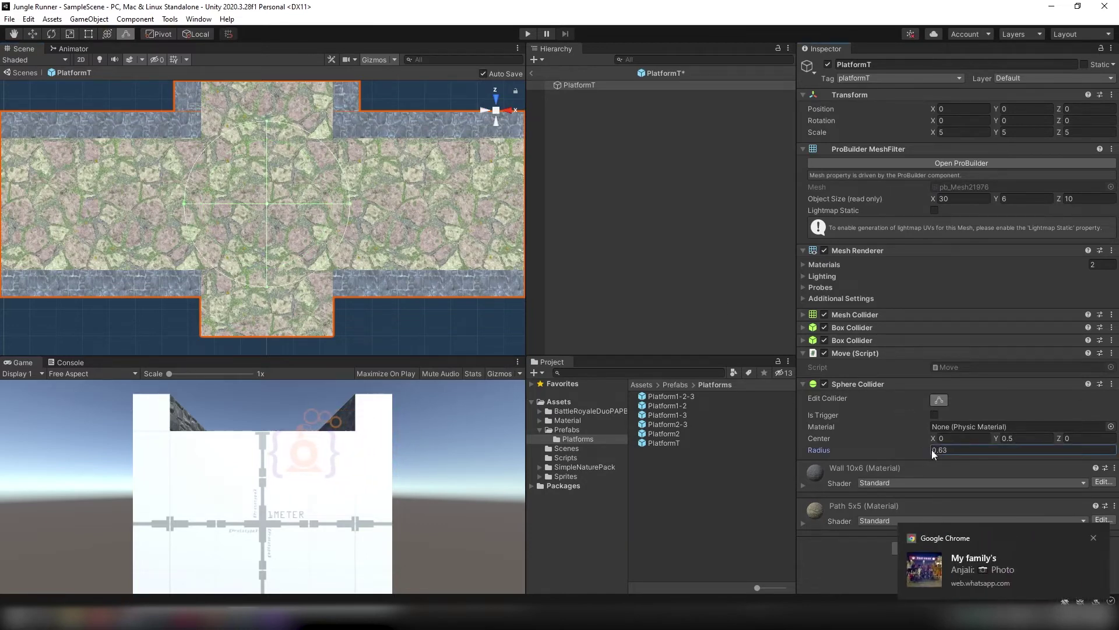
type("1")
key("Return")
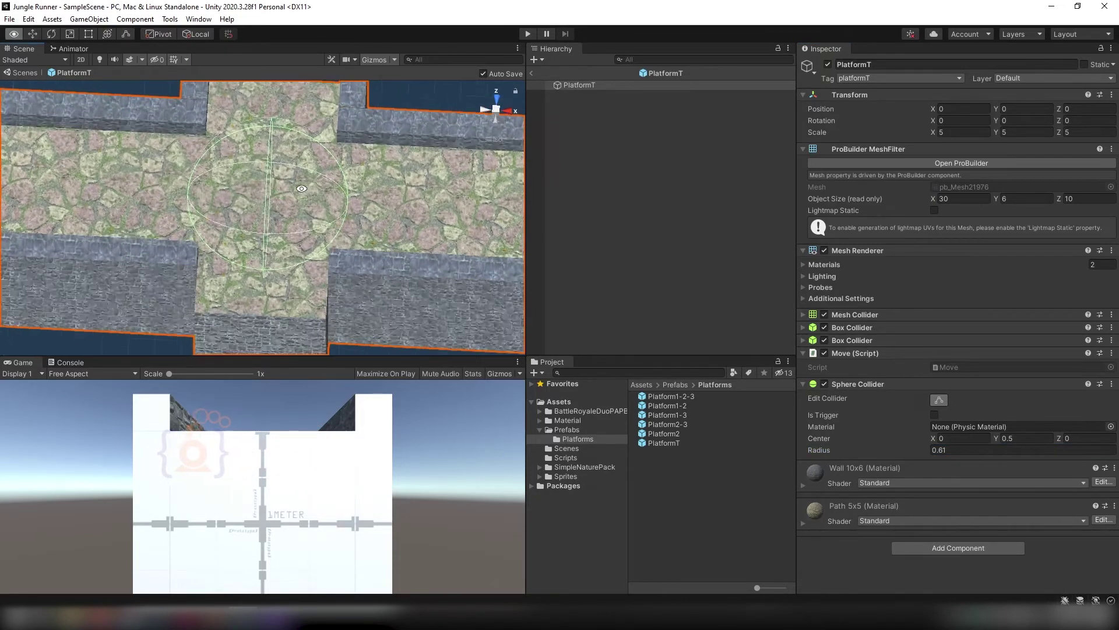
left_click_drag(301, 254, 292, 159, "alt")
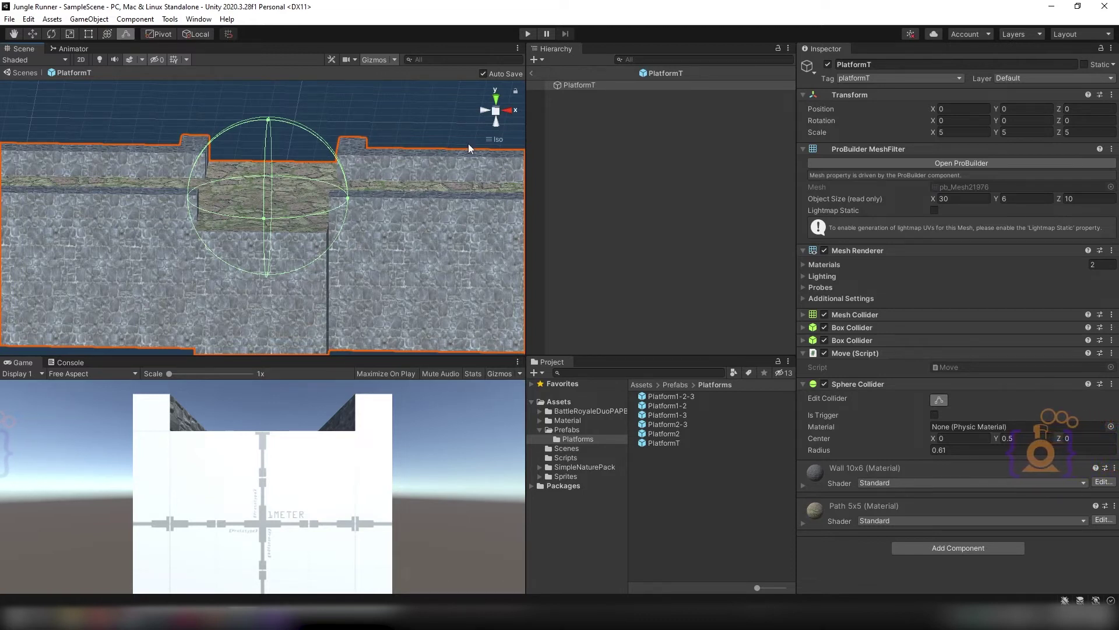
left_click(491, 140)
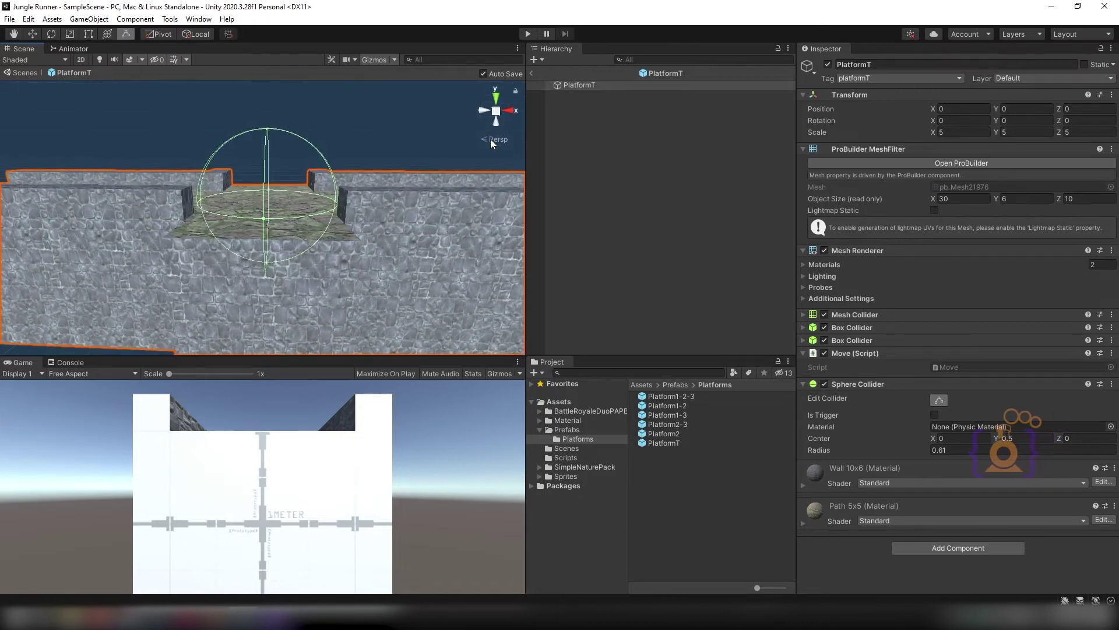
left_click(530, 71)
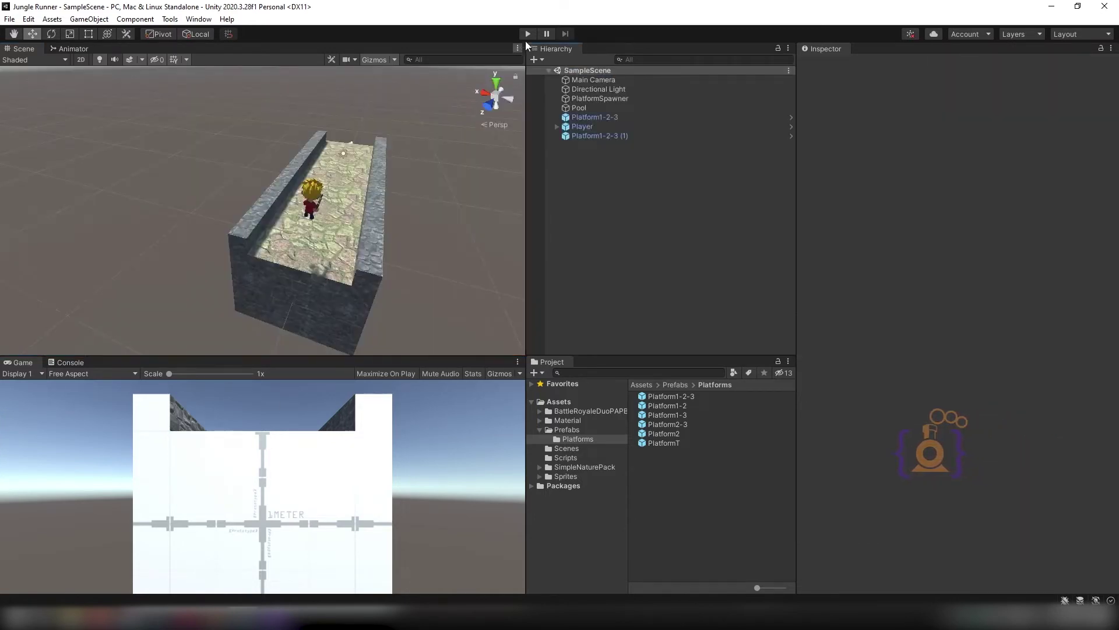
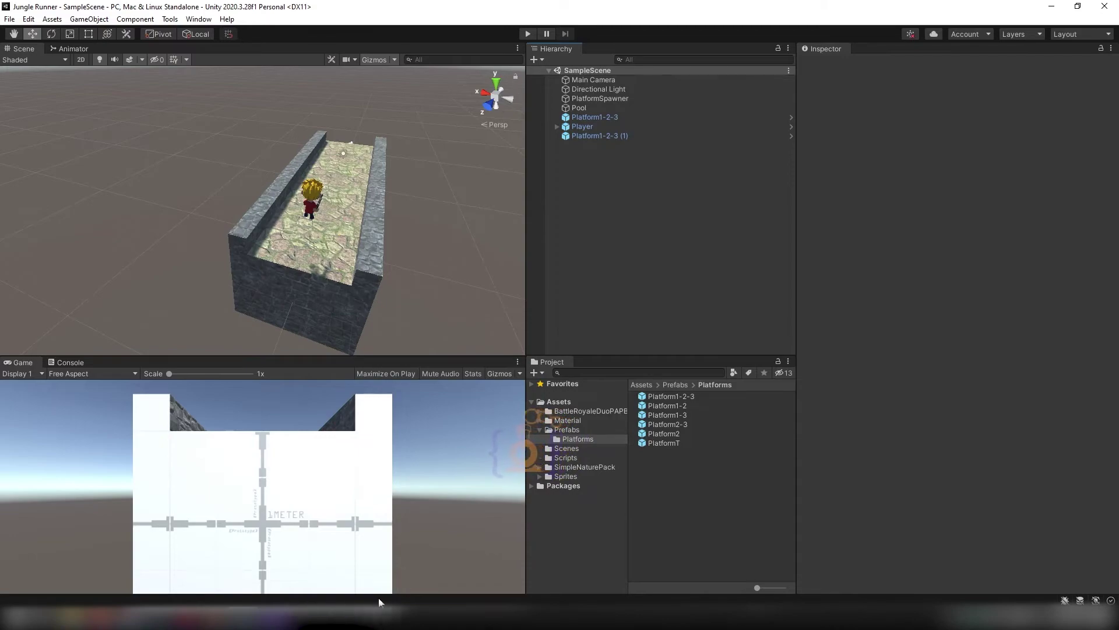
Declare `bool canTurn;` on a new line just below the track field in PlayerController.cs.
left_click(305, 621)
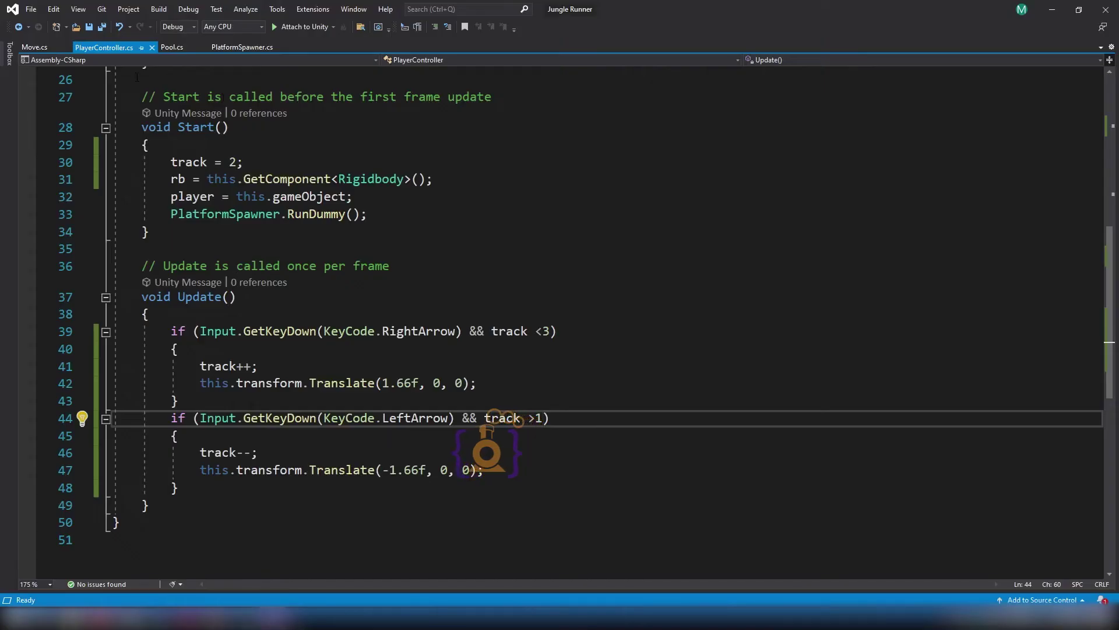
scroll(235, 243, "up", 8)
left_click(236, 243)
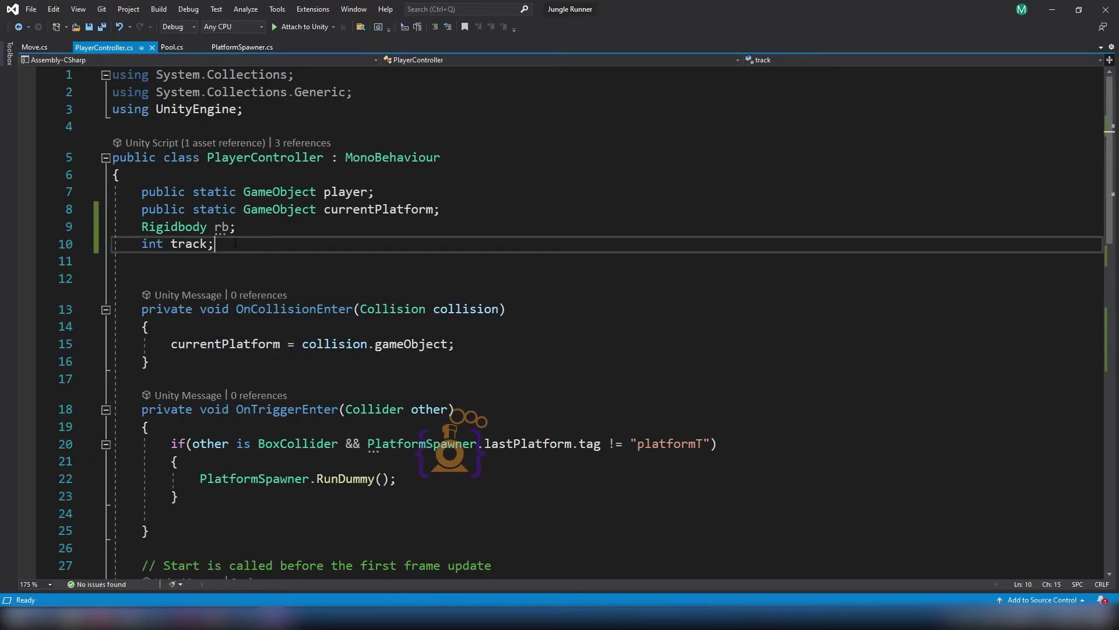
key("Return")
type("bo")
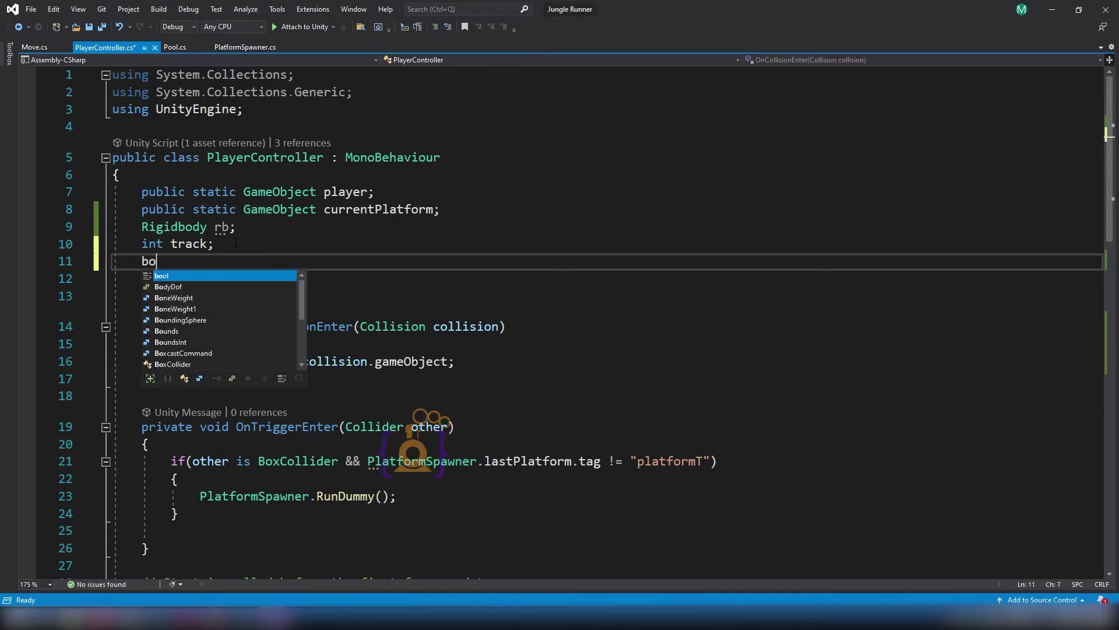
type("ol canTurn")
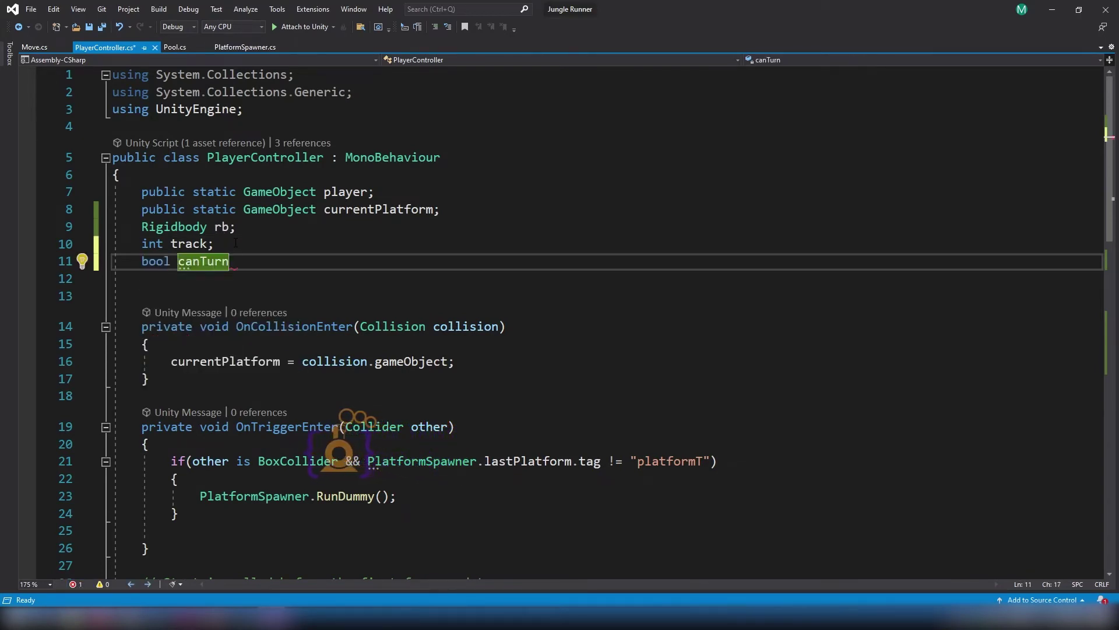
type(";")
scroll(236, 242, "down", 3)
Tick Is Trigger on the PlatformT prefab's Sphere Collider in the Inspector.
key("alt+Tab")
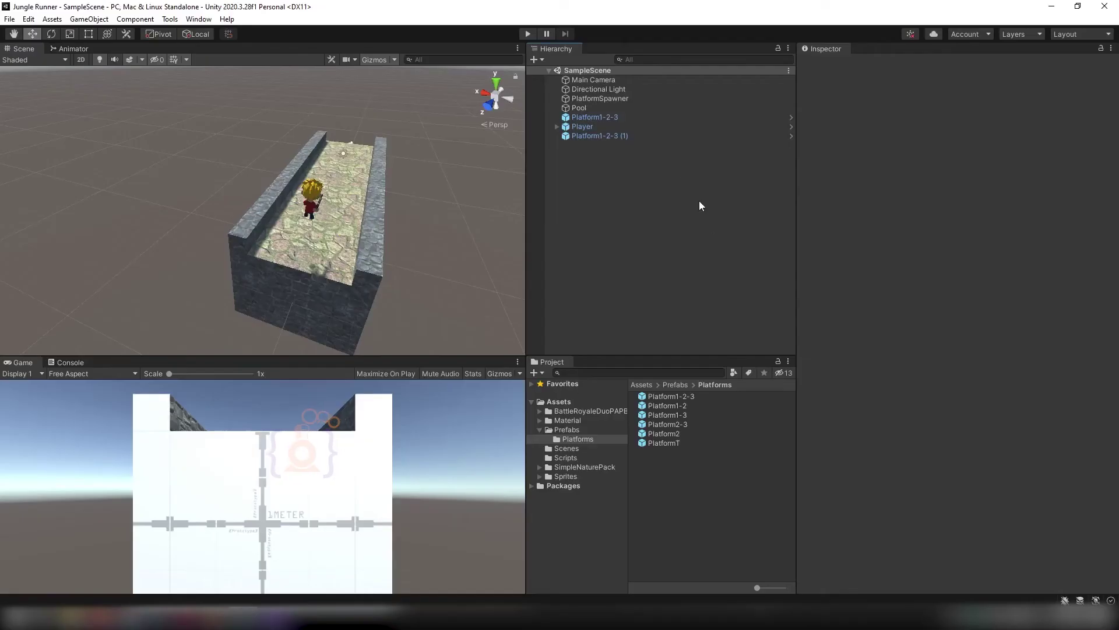
left_click(662, 444)
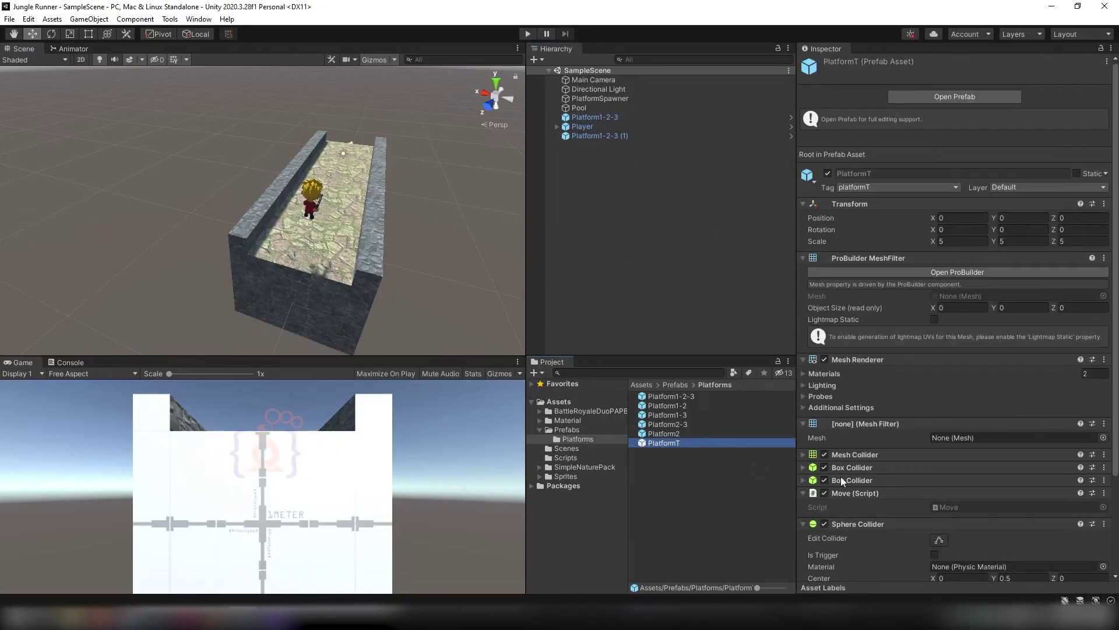
scroll(841, 477, "down", 5)
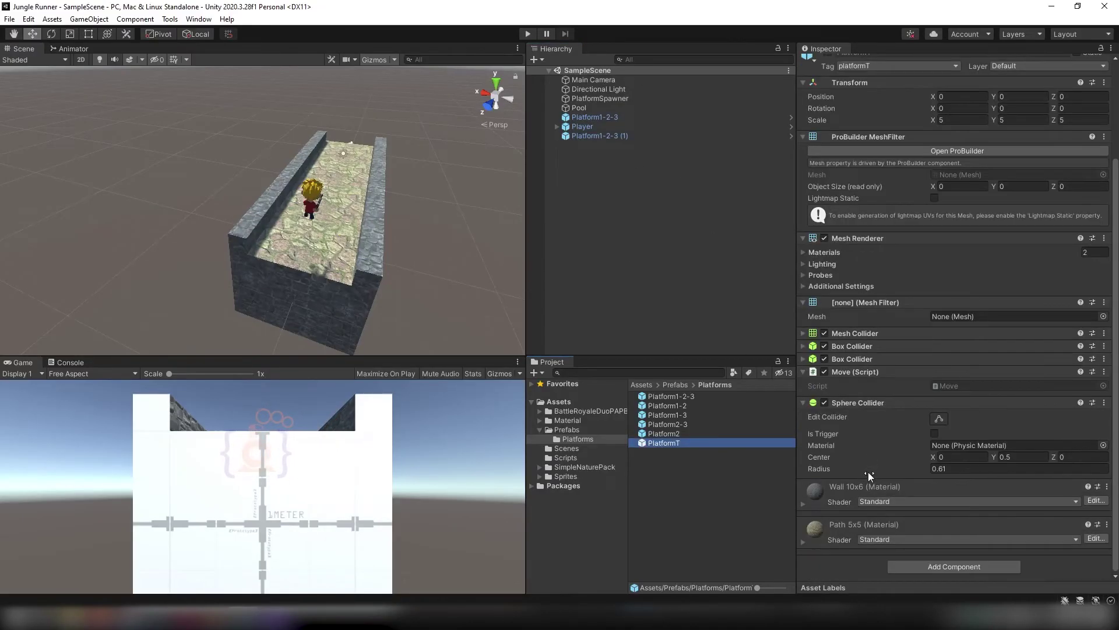
left_click(935, 434)
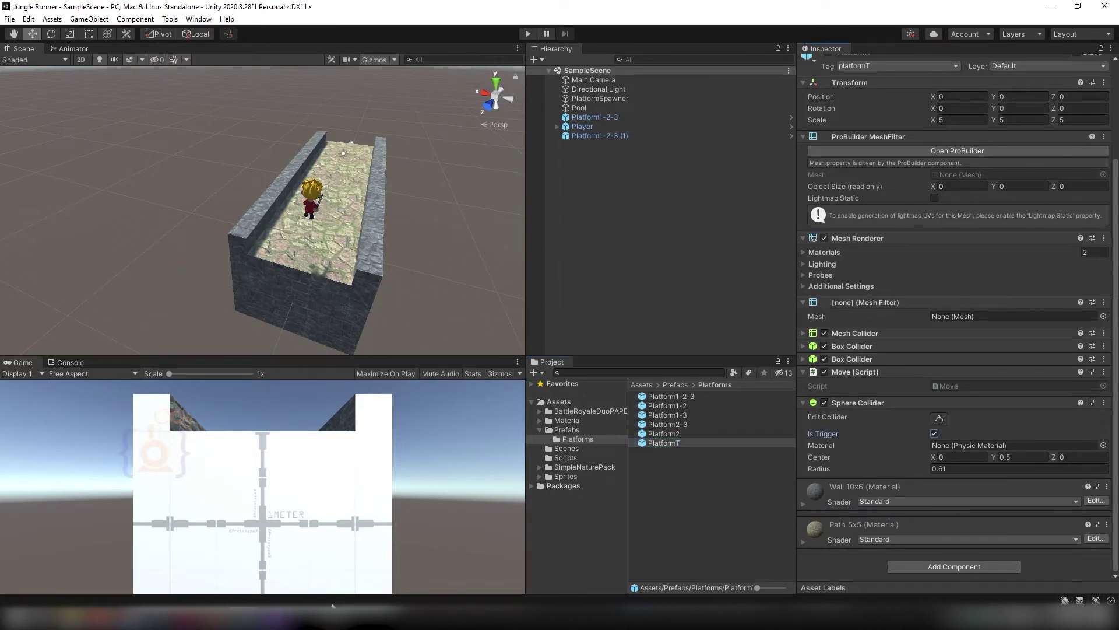
left_click(306, 617)
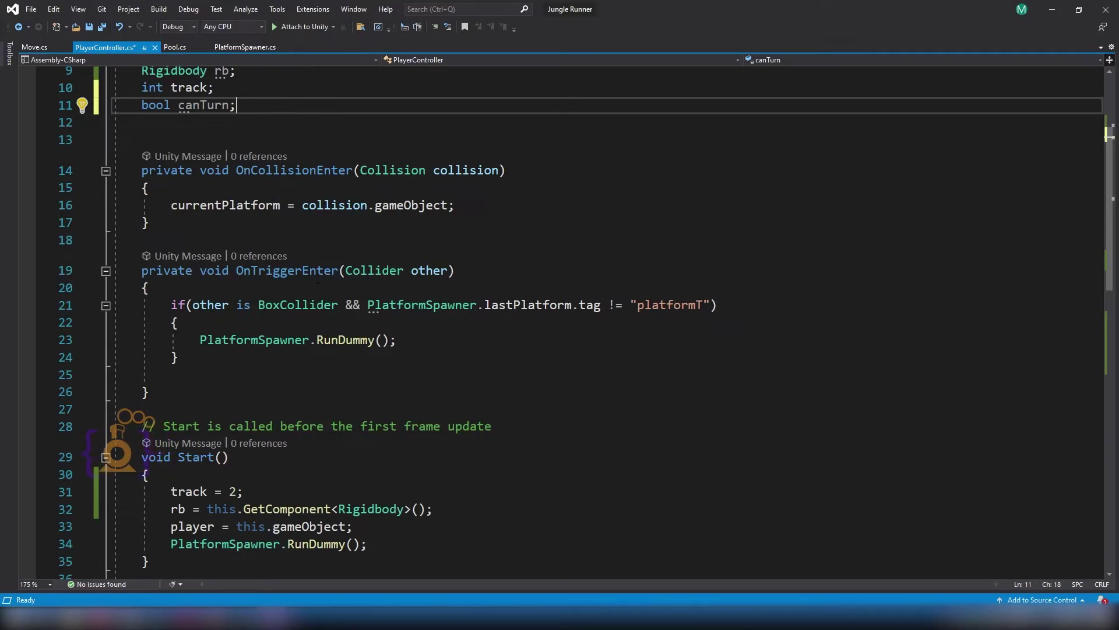
Add an `if (other is SphereCollider)` check below the first trigger check in OnTriggerEnter.
left_click(367, 357)
key("Return")
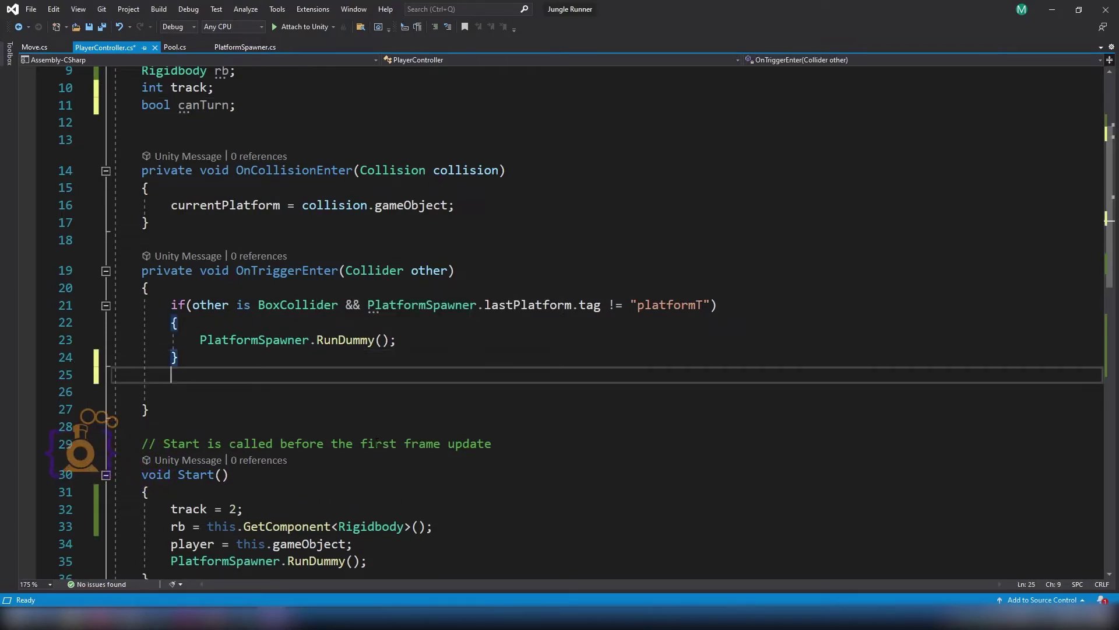
type("if")
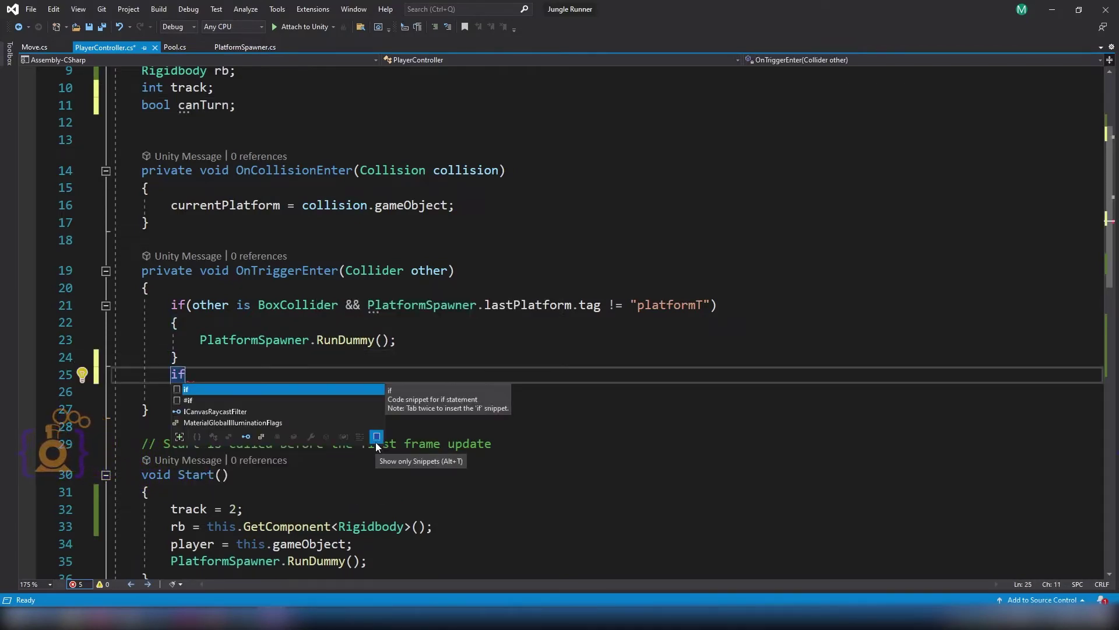
type("(oth")
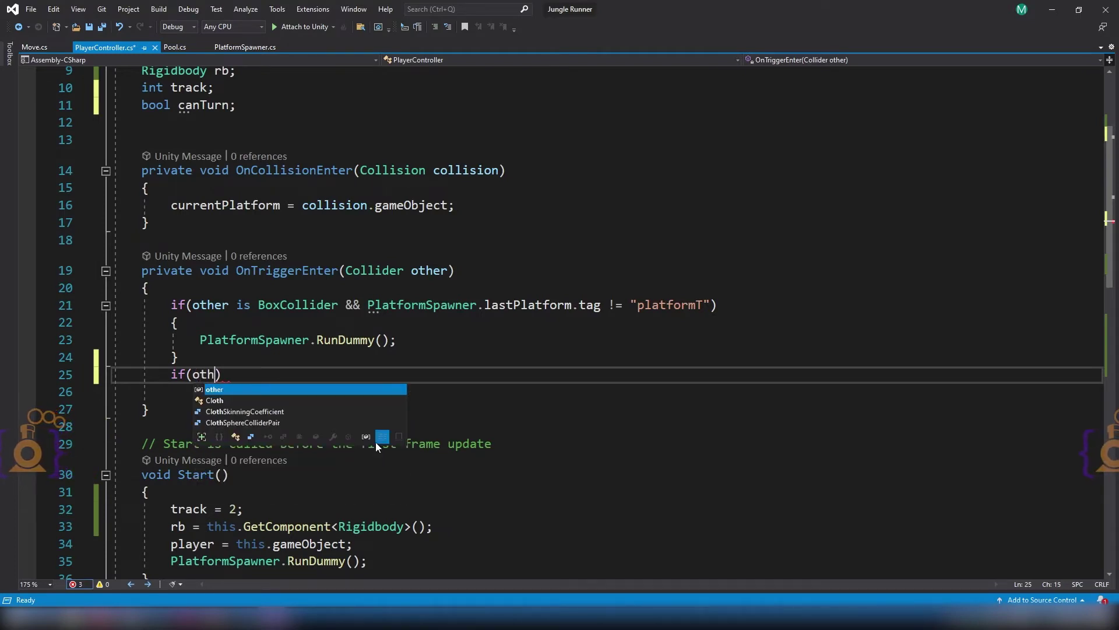
type("er is S")
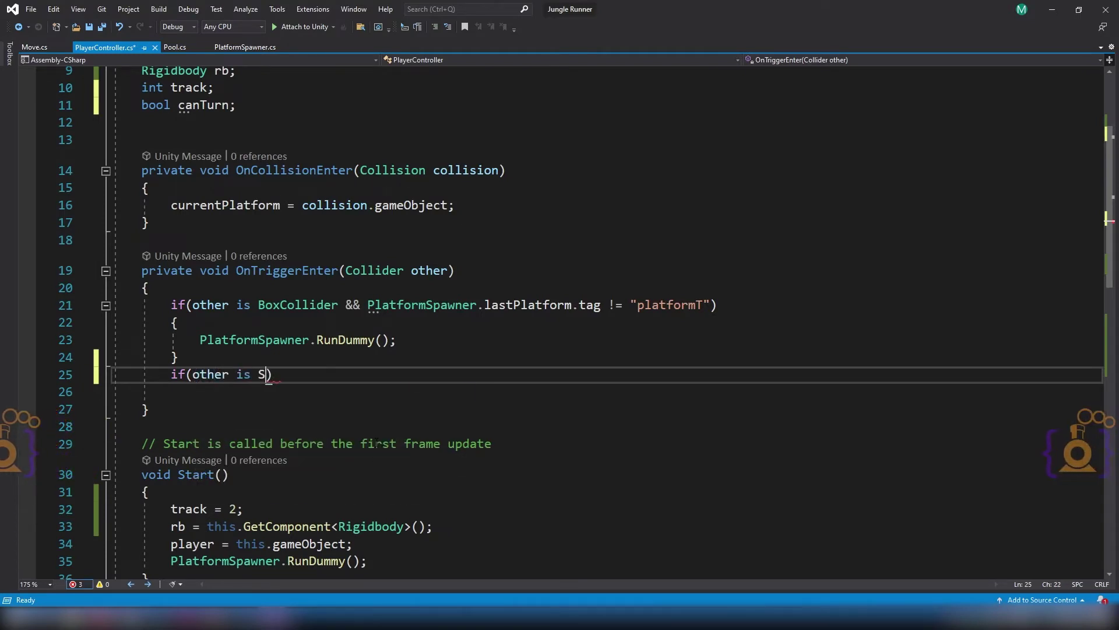
type("p")
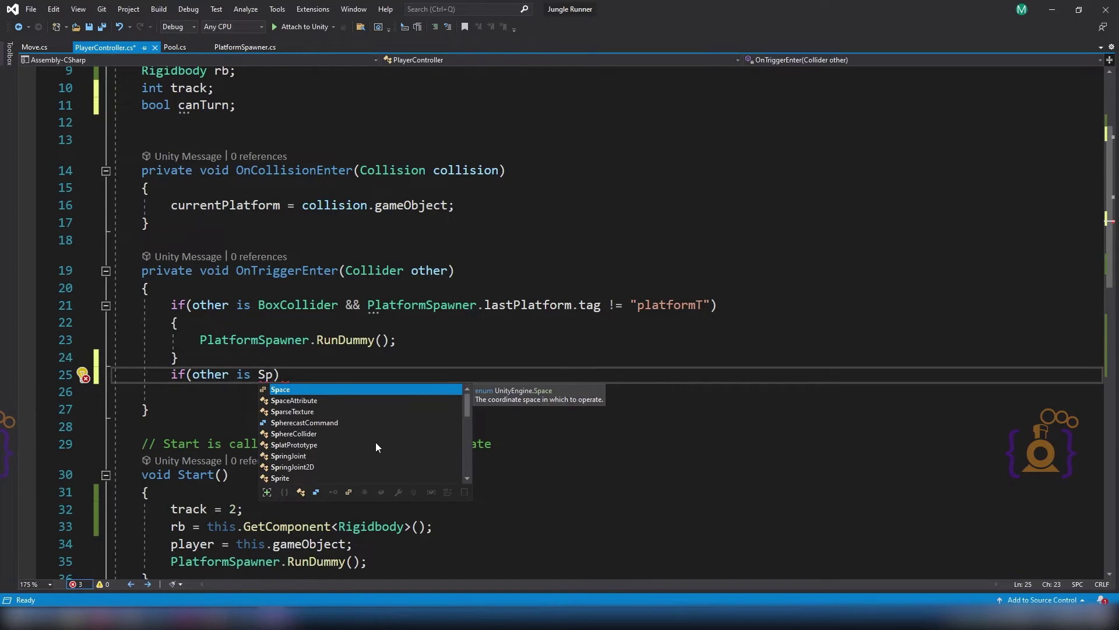
key("Down")
key("Down")
key("Down")
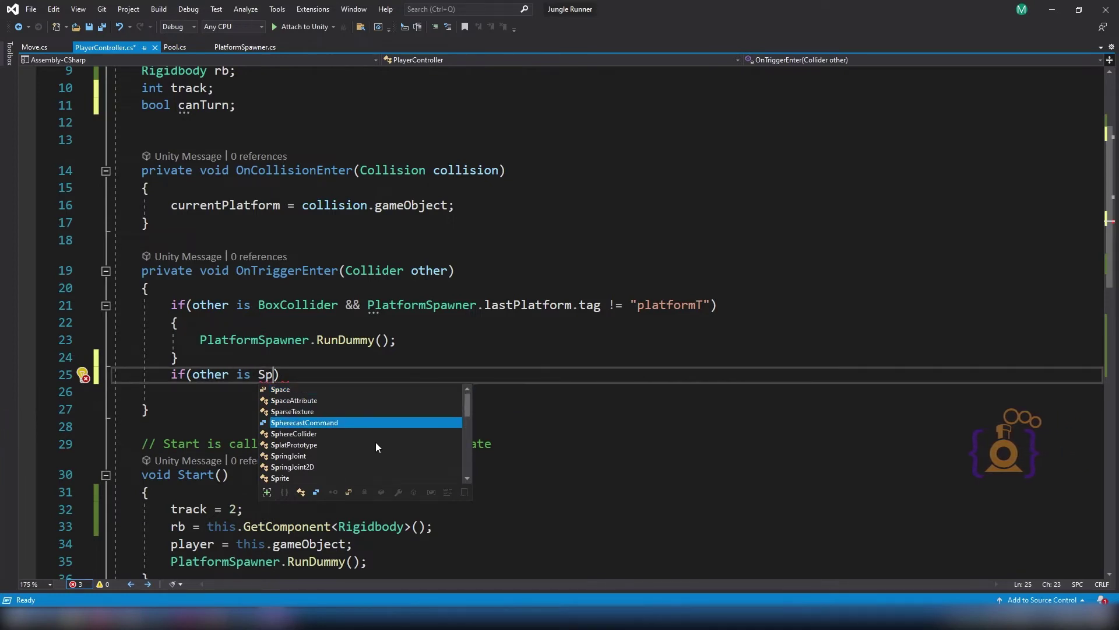
key("Down")
key("Tab")
Give the SphereCollider check a braced body setting `canTurn = true;`.
type("{")
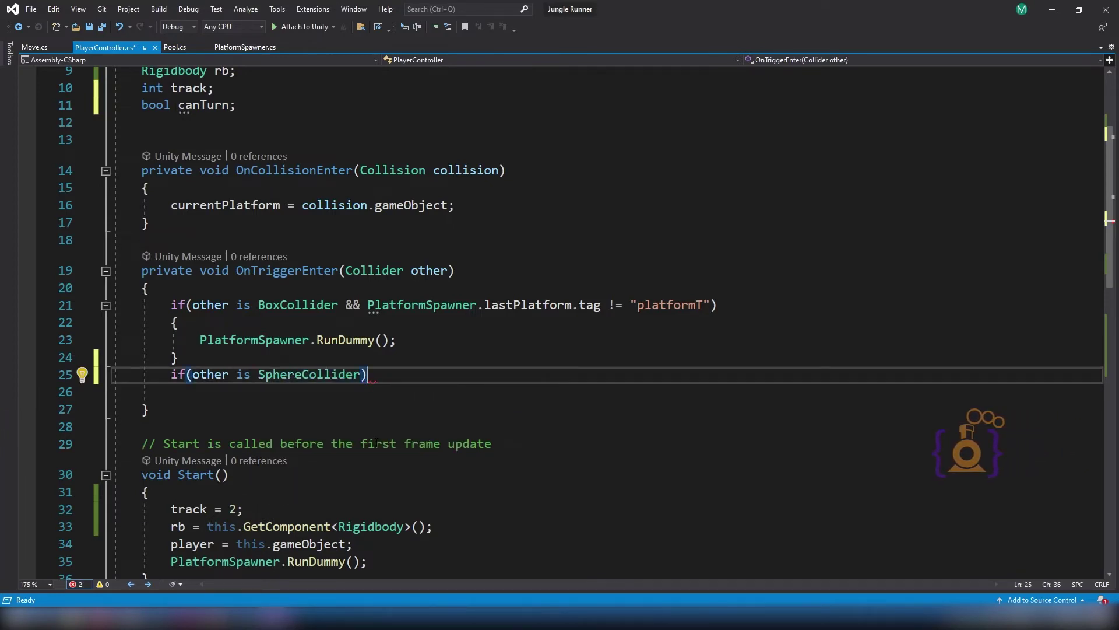
key("Return")
type("ca")
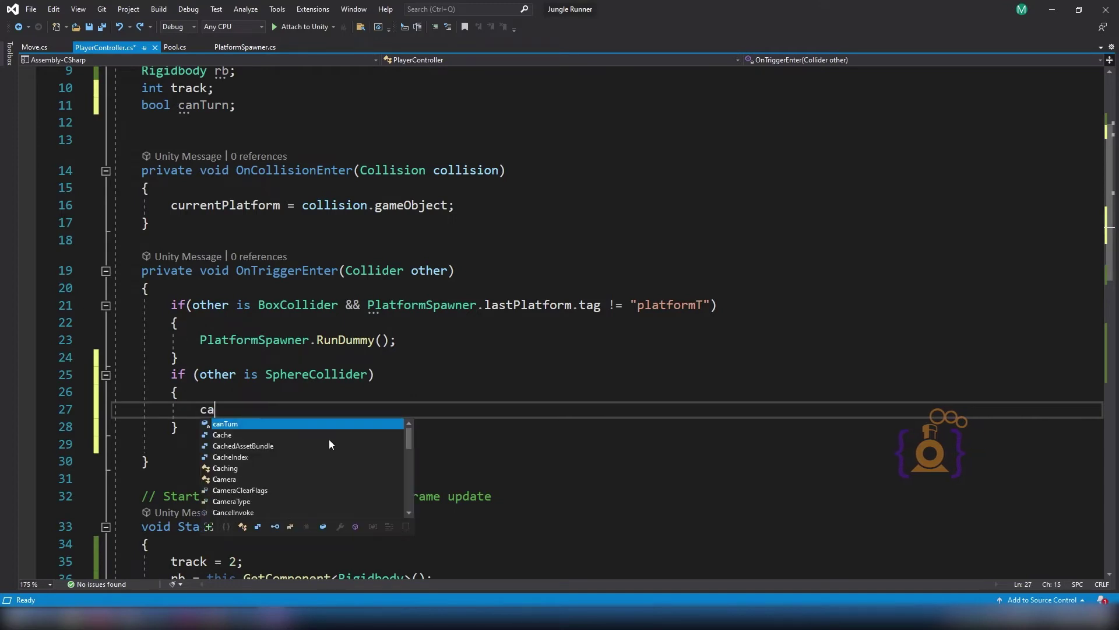
key("Tab")
type("= ")
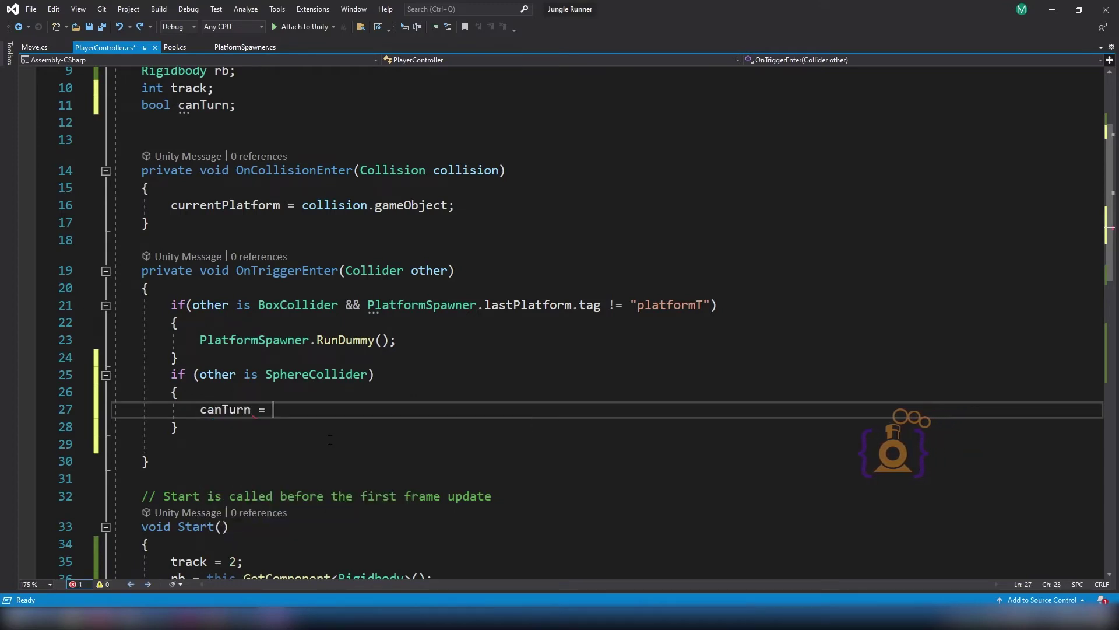
type("tr")
key("Down")
key("Down")
type(";")
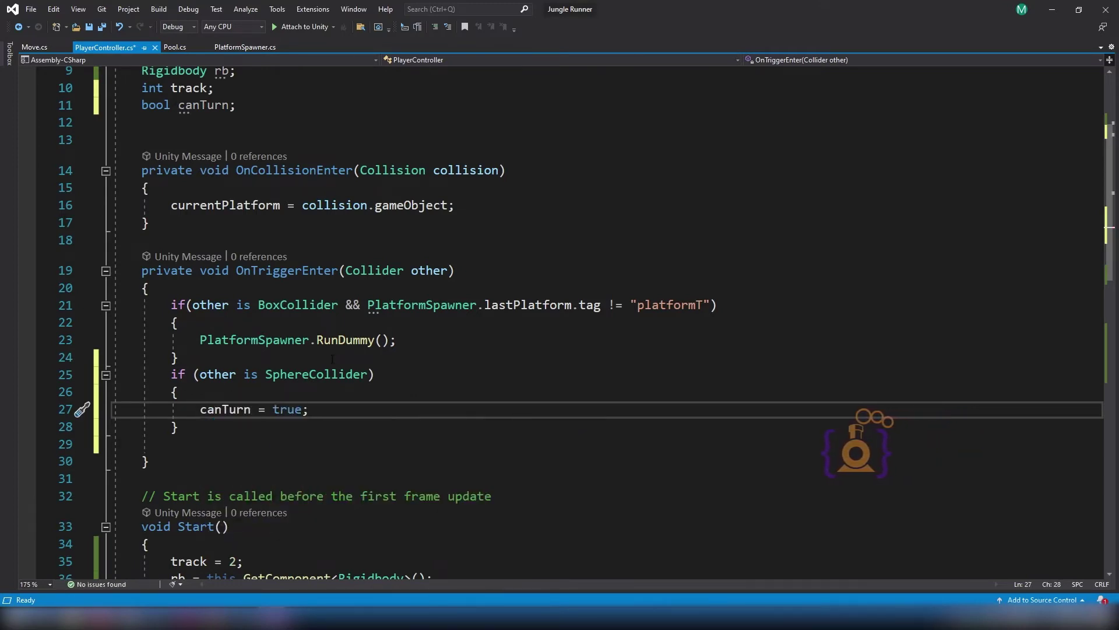
scroll(330, 370, "down", 6)
scroll(330, 371, "down", 3)
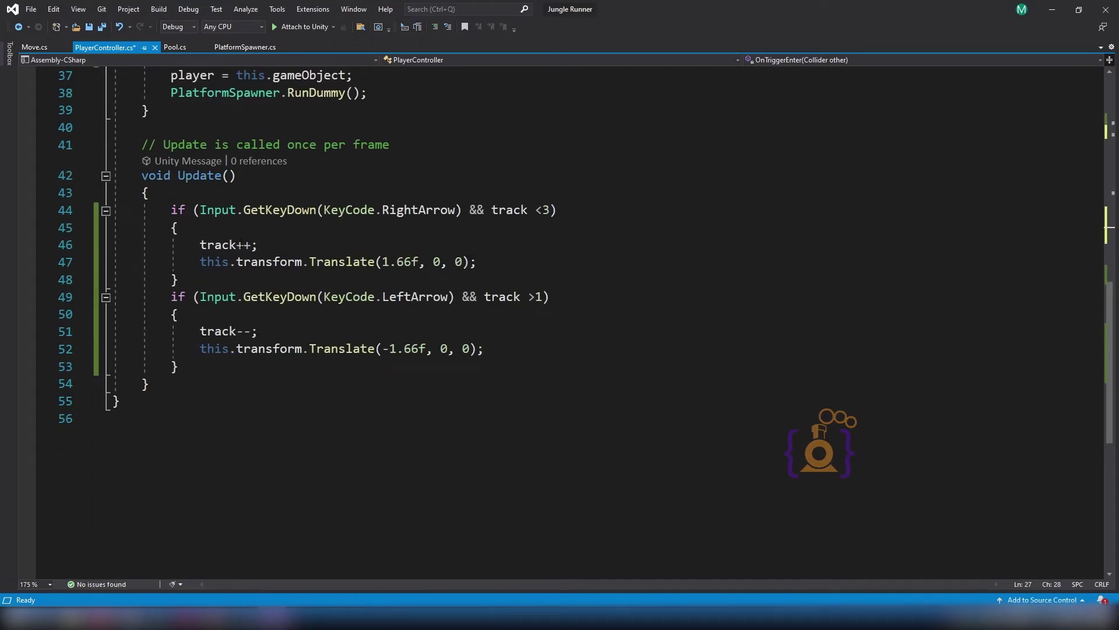
Start the right-arrow branch with an `if(canTurn)` block calling `this.transform.Rotate(Vector3.up * 90);`.
left_click(227, 230)
key("Return")
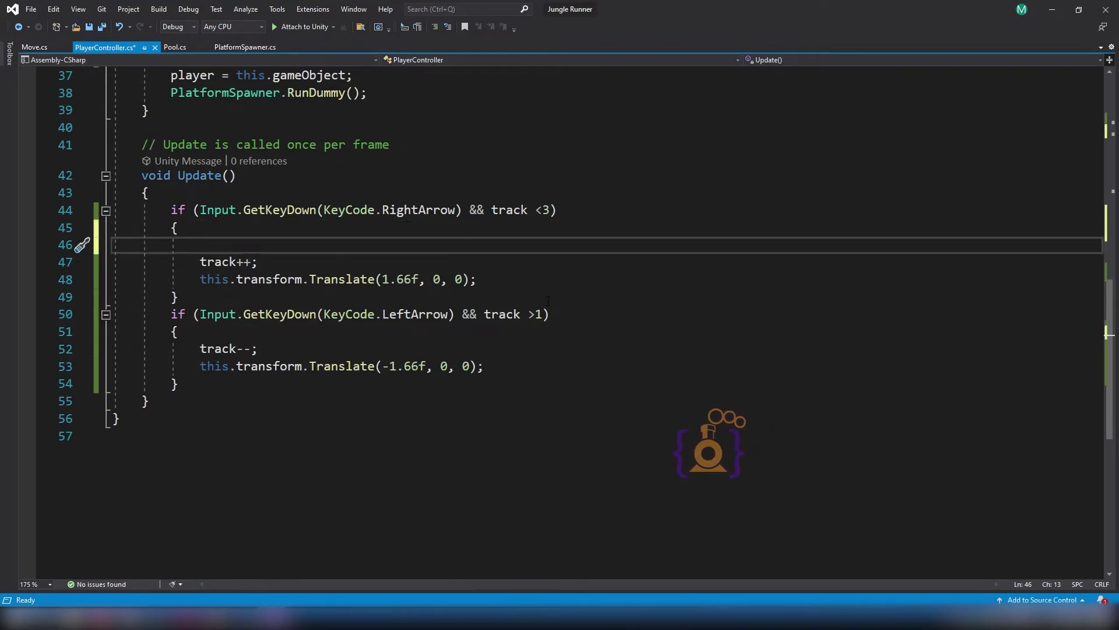
type("if(")
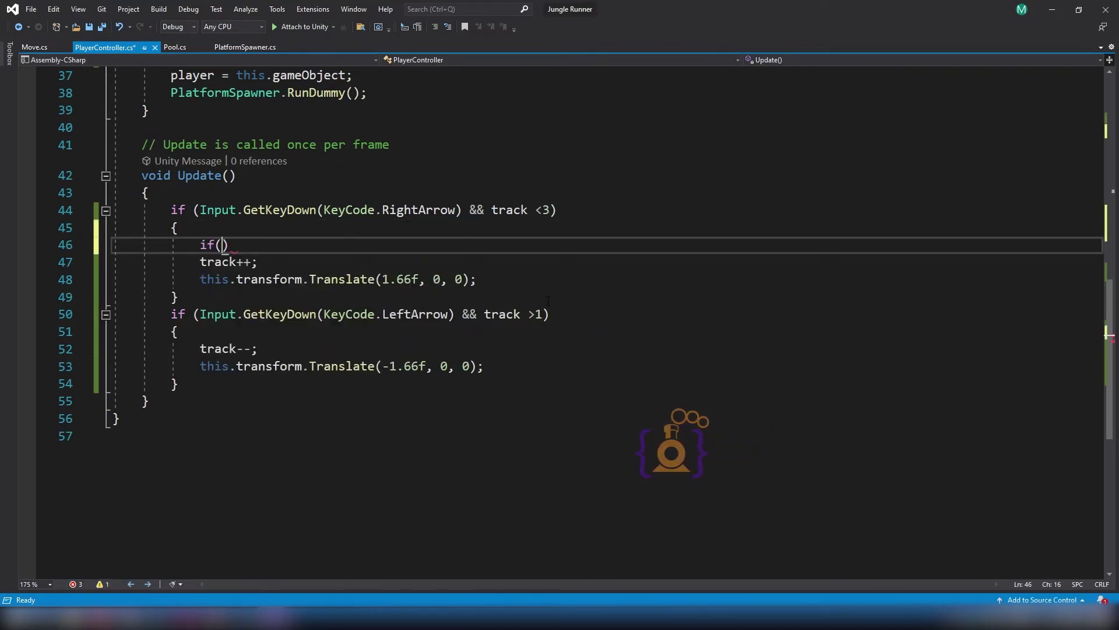
type("canTurn)")
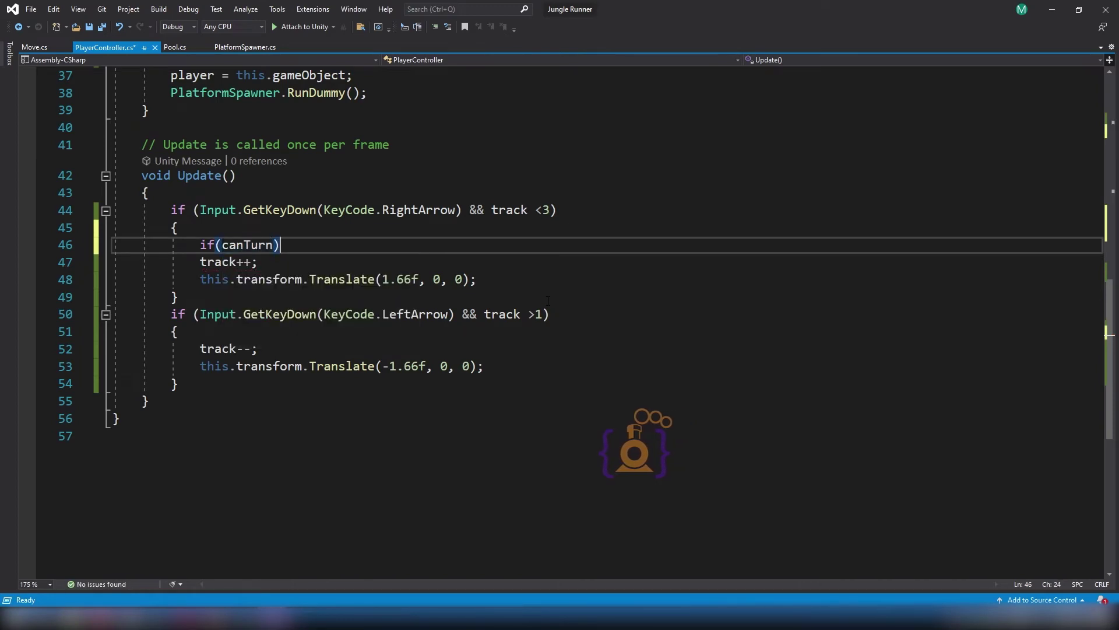
key("Return")
type("{")
key("Return")
type("this.")
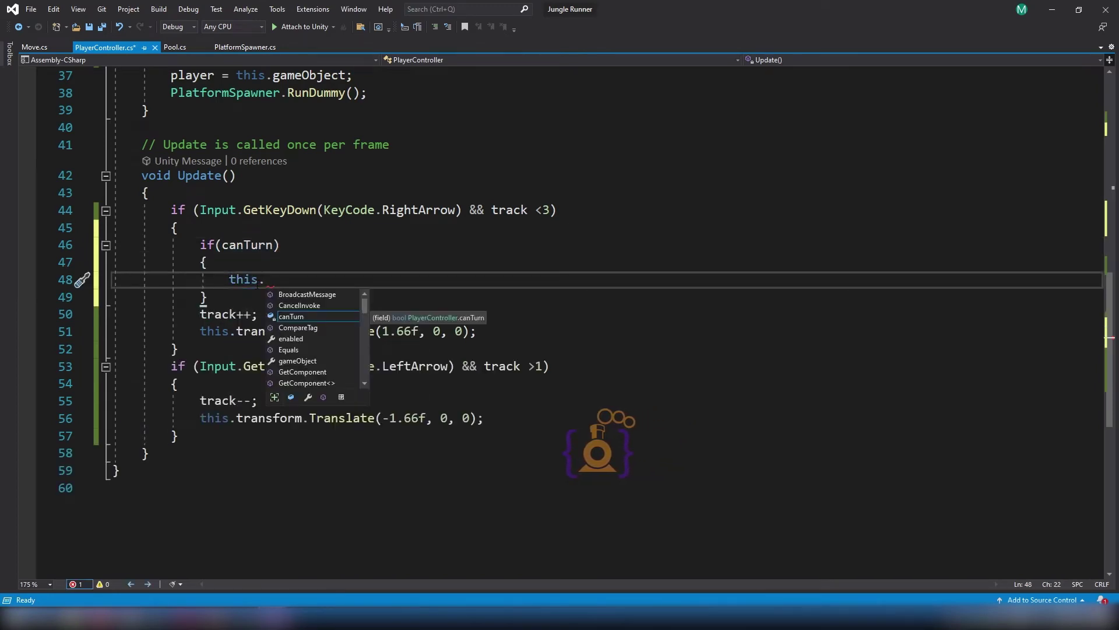
type("tra")
key("Tab")
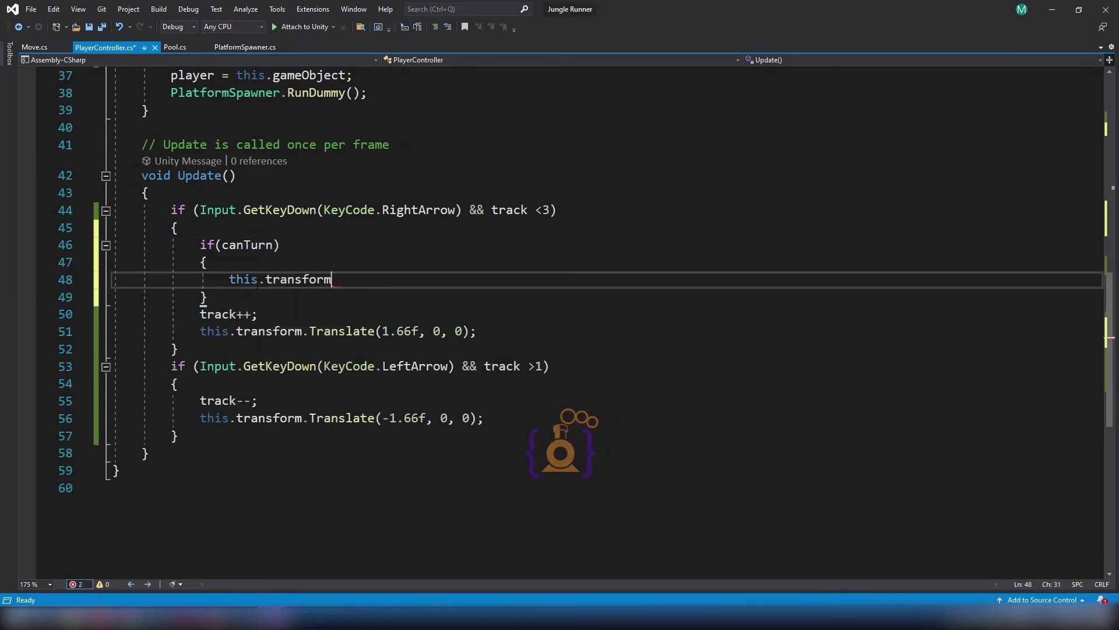
type(".Ro")
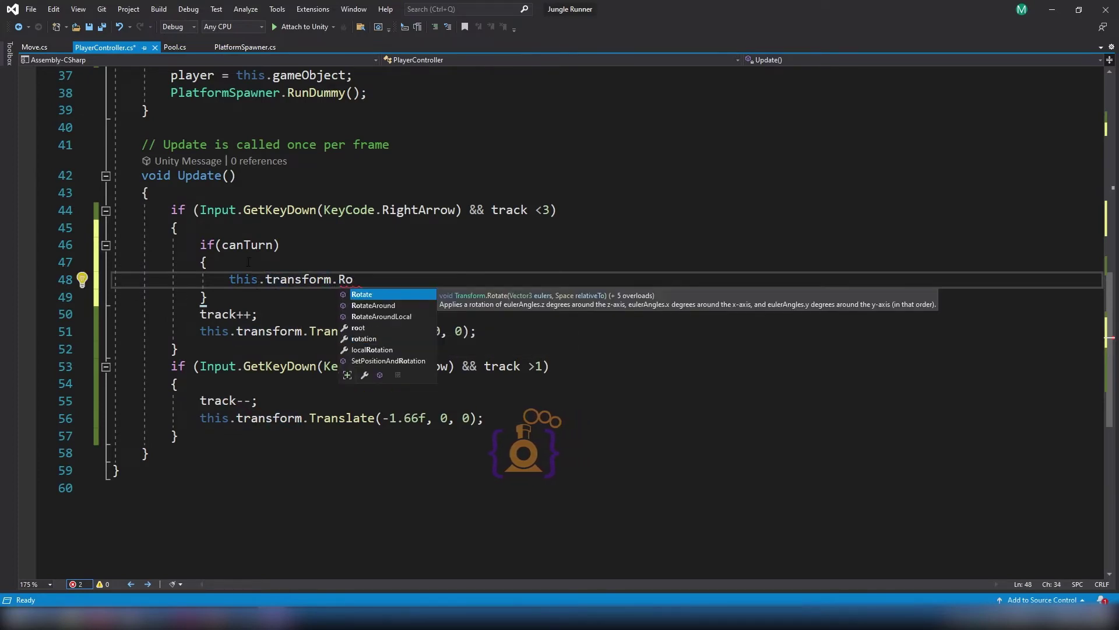
key("Tab")
type("(V")
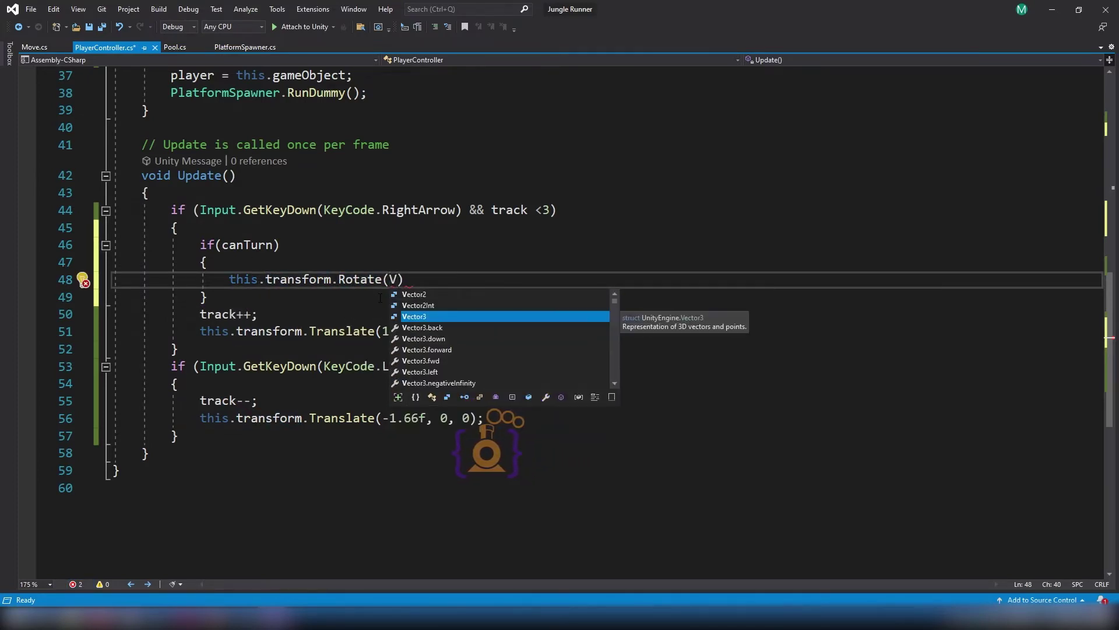
key("Tab")
type(".u")
key("Tab")
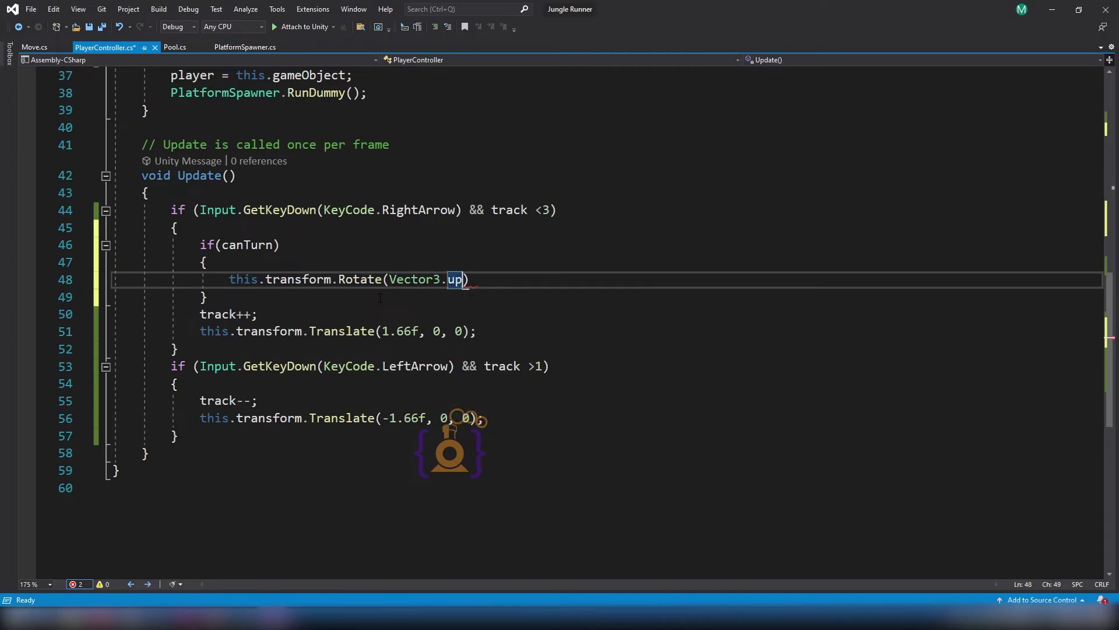
type("* 90);")
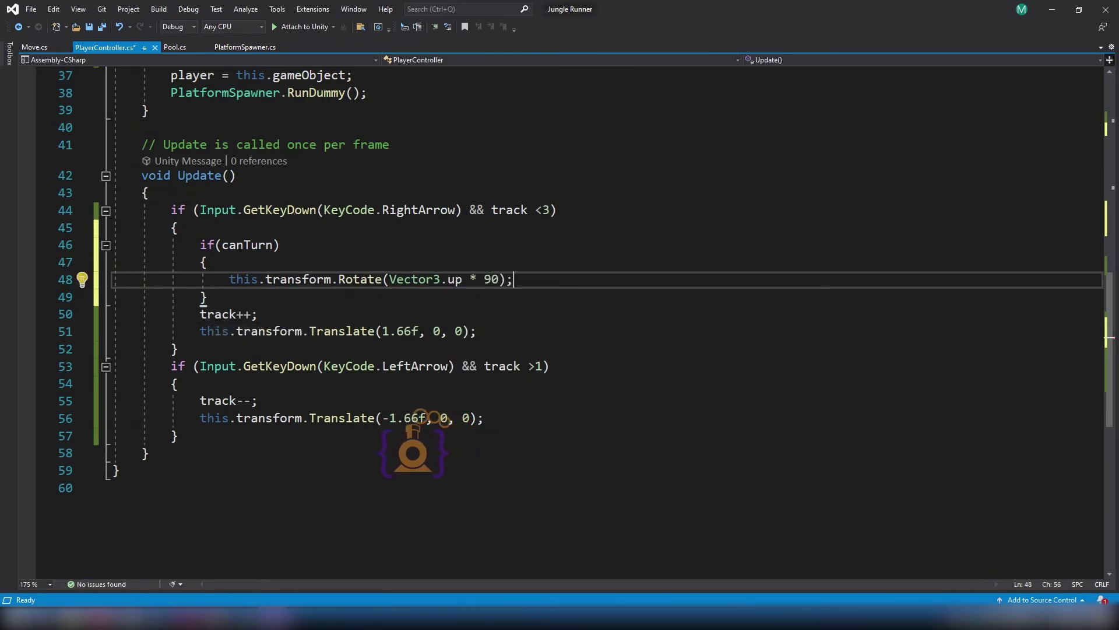
Put the track++ and Translate lines into an else branch after the canTurn block.
left_click_drag(200, 314, 477, 331)
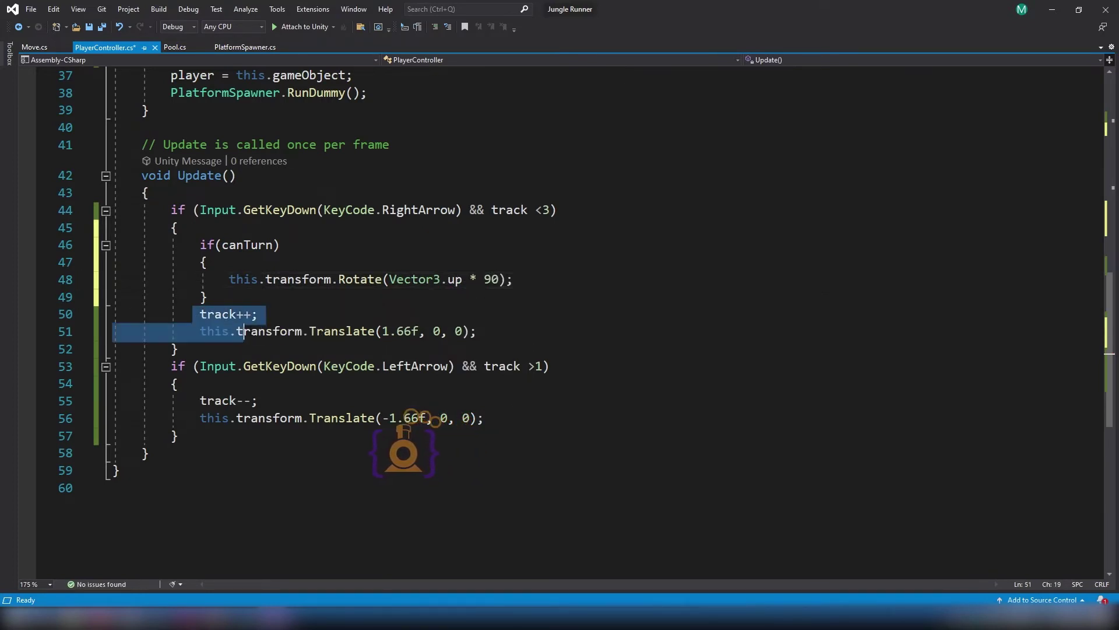
left_click(217, 296)
key("Return")
type("else")
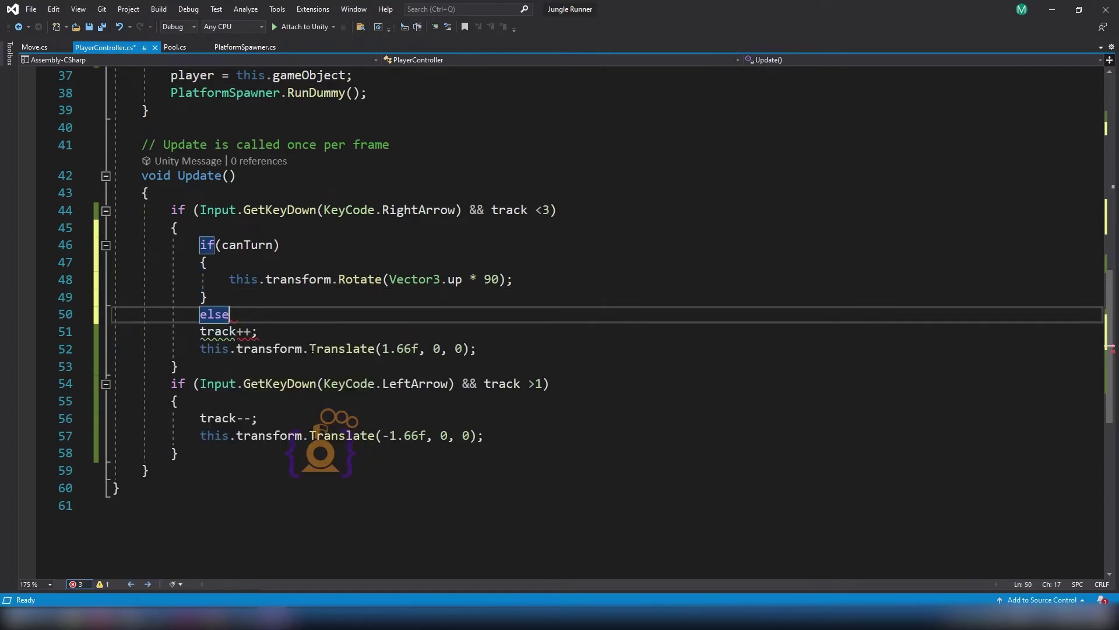
key("Tab")
key("Return")
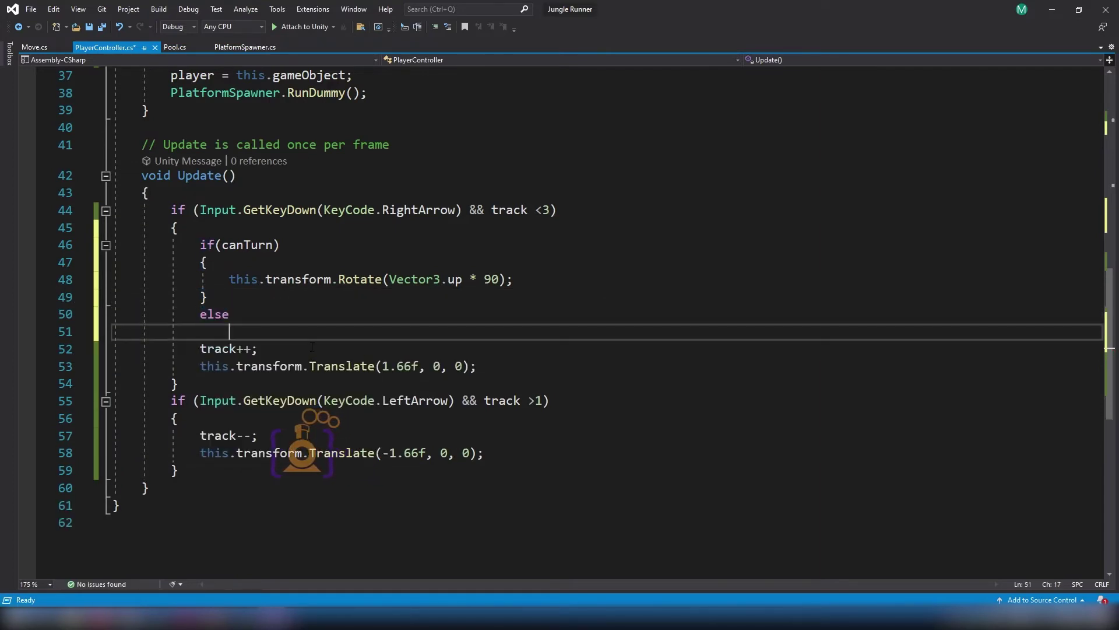
type("{")
Add `canTurn = false;` right after the Rotate call and save the script.
left_click(525, 280)
key("ctrl+s")
key("Return")
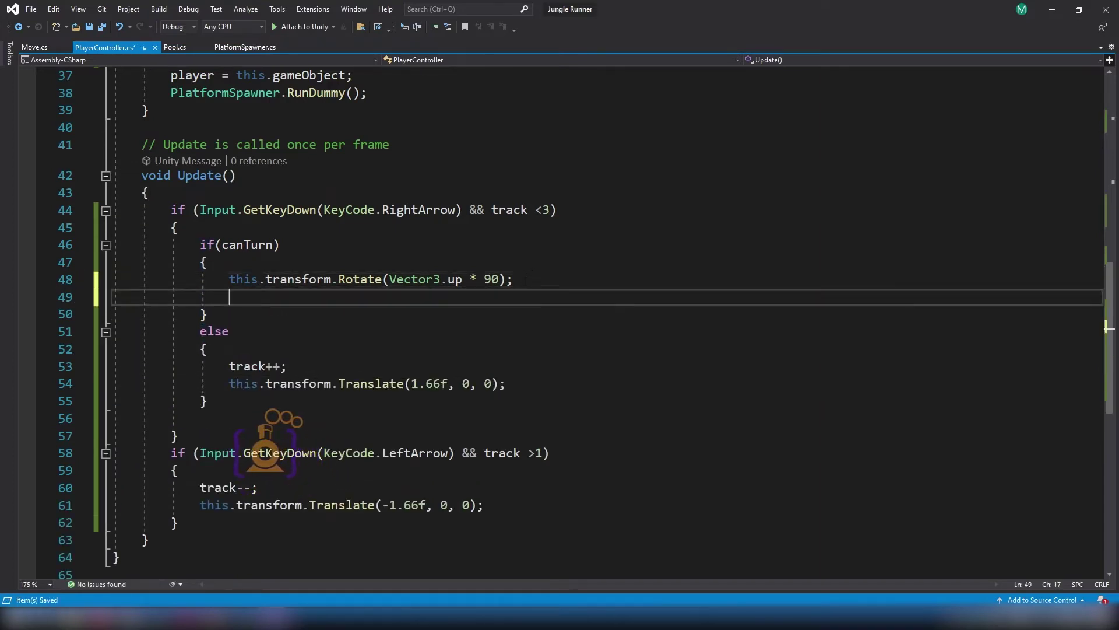
type("can")
key("Tab")
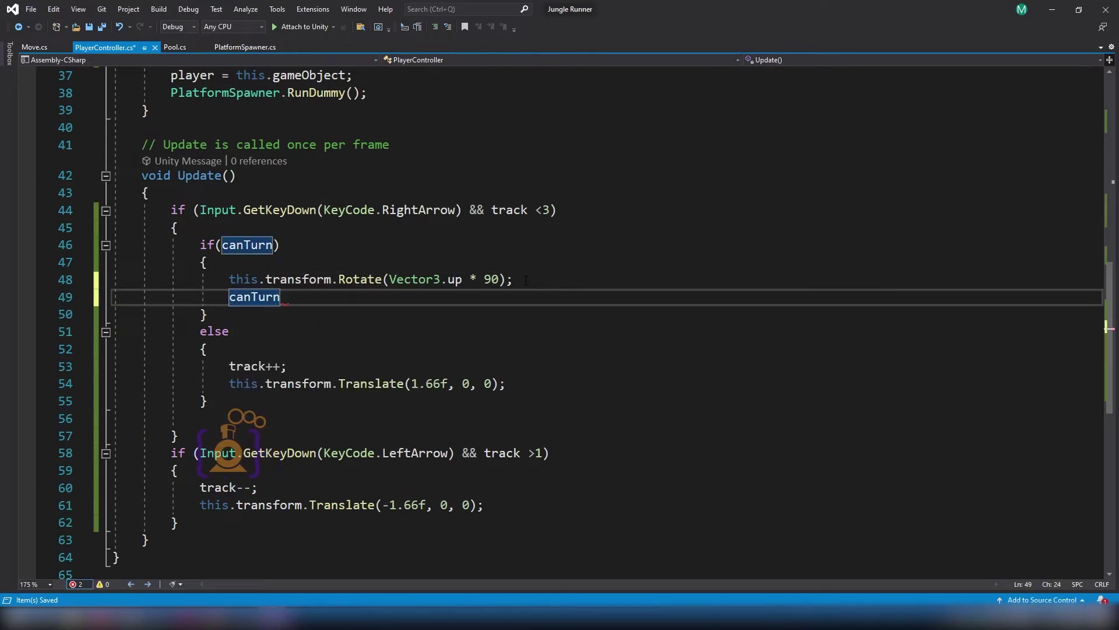
type(" = fal")
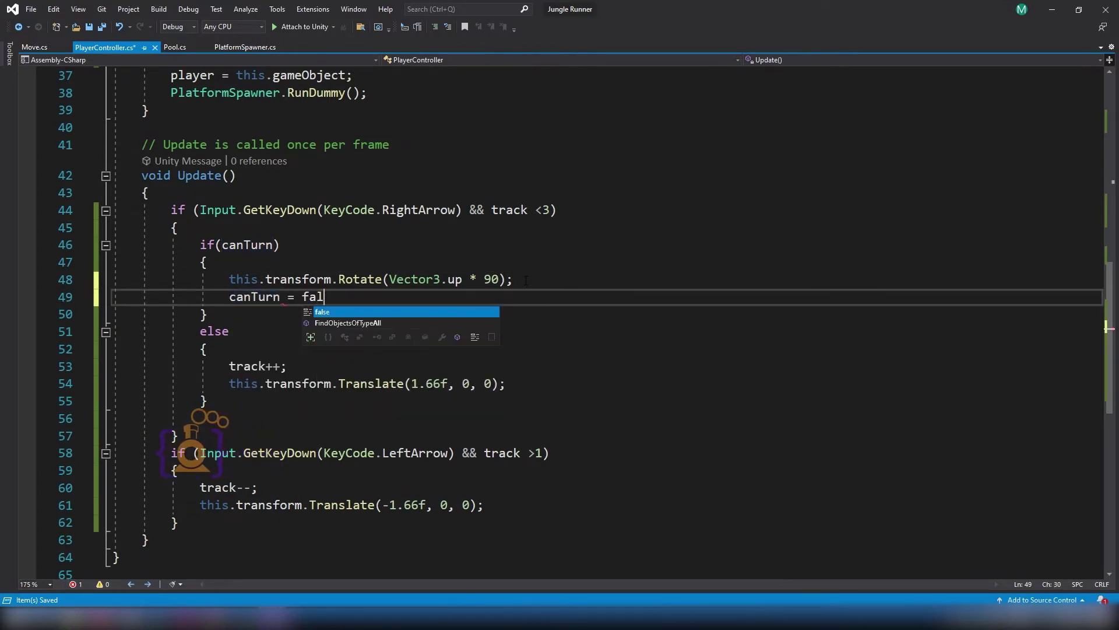
key("Tab")
type(";")
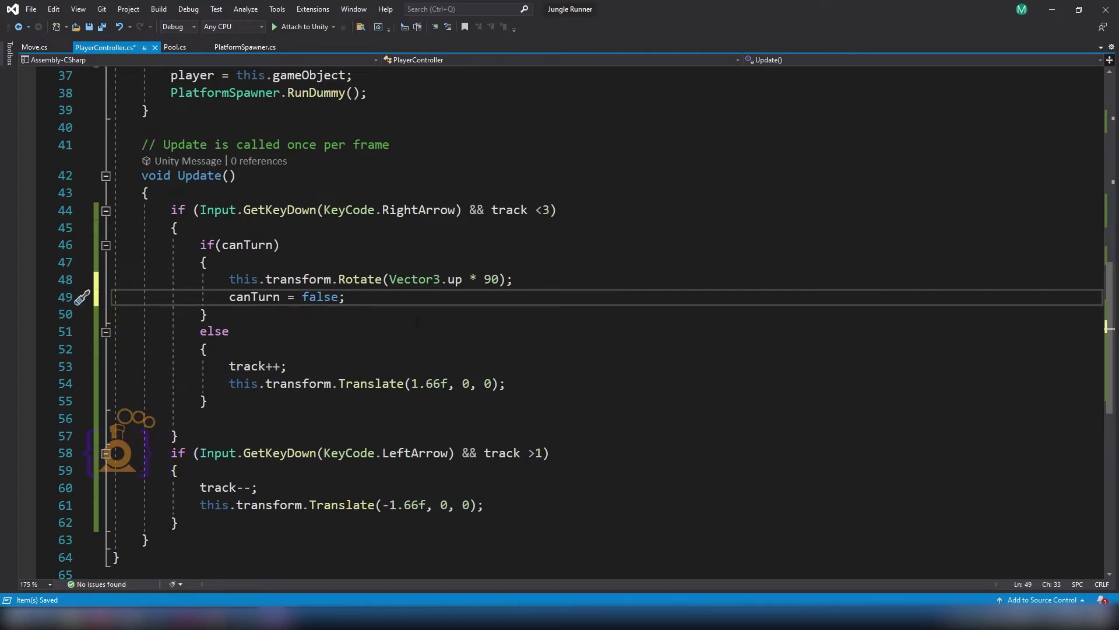
Insert an OnTriggerExit method stub below OnTriggerEnter.
scroll(385, 309, "up", 3)
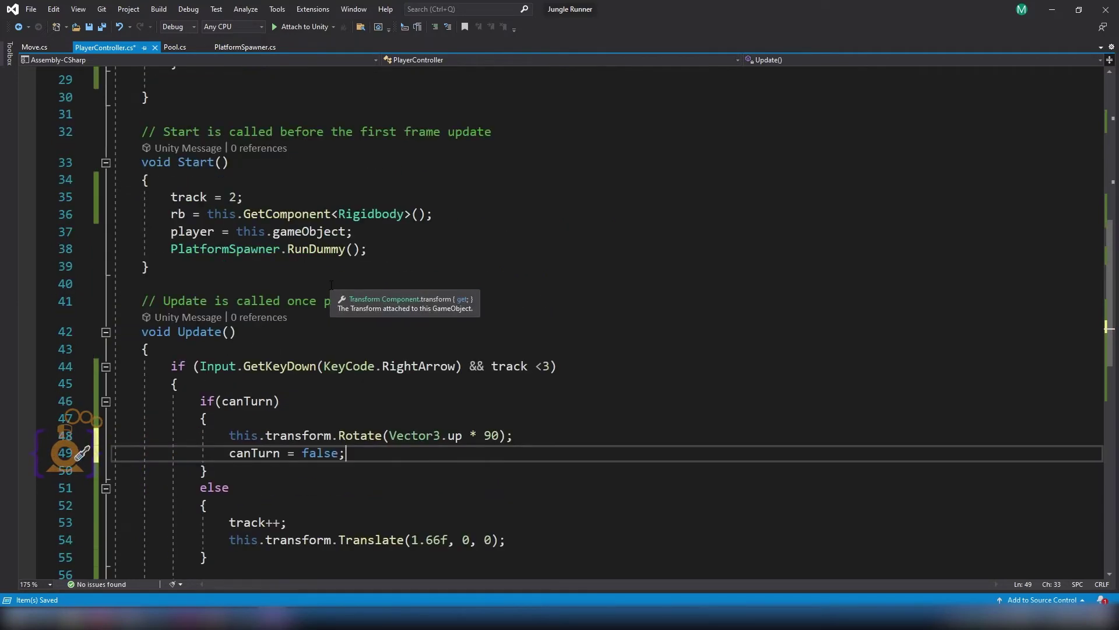
scroll(270, 271, "up", 3)
scroll(270, 271, "up", 2)
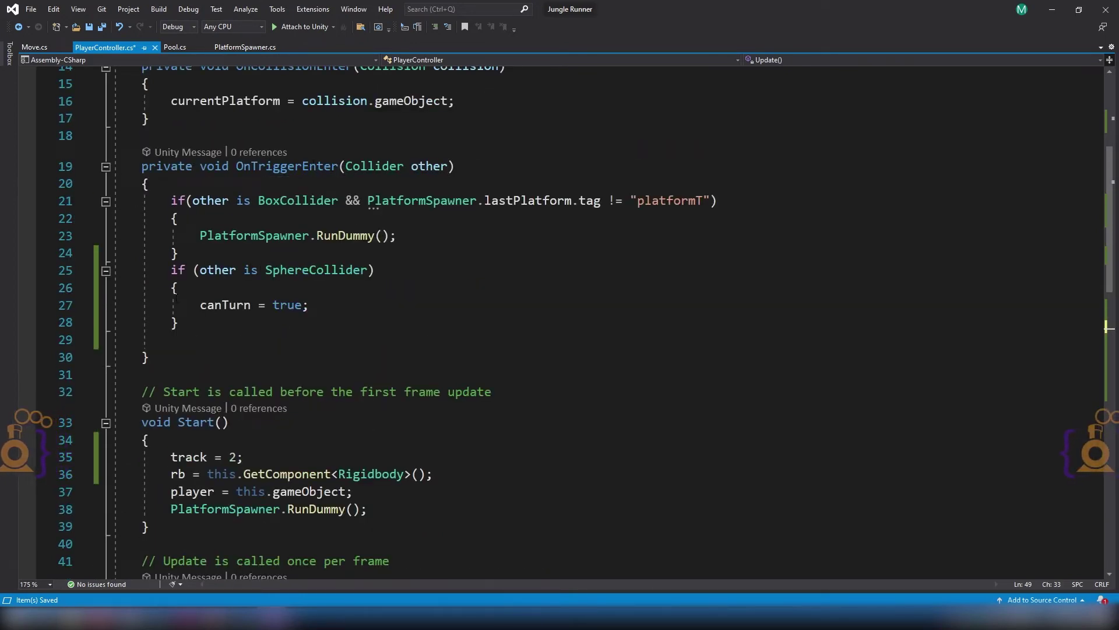
left_click(156, 351)
key("Return")
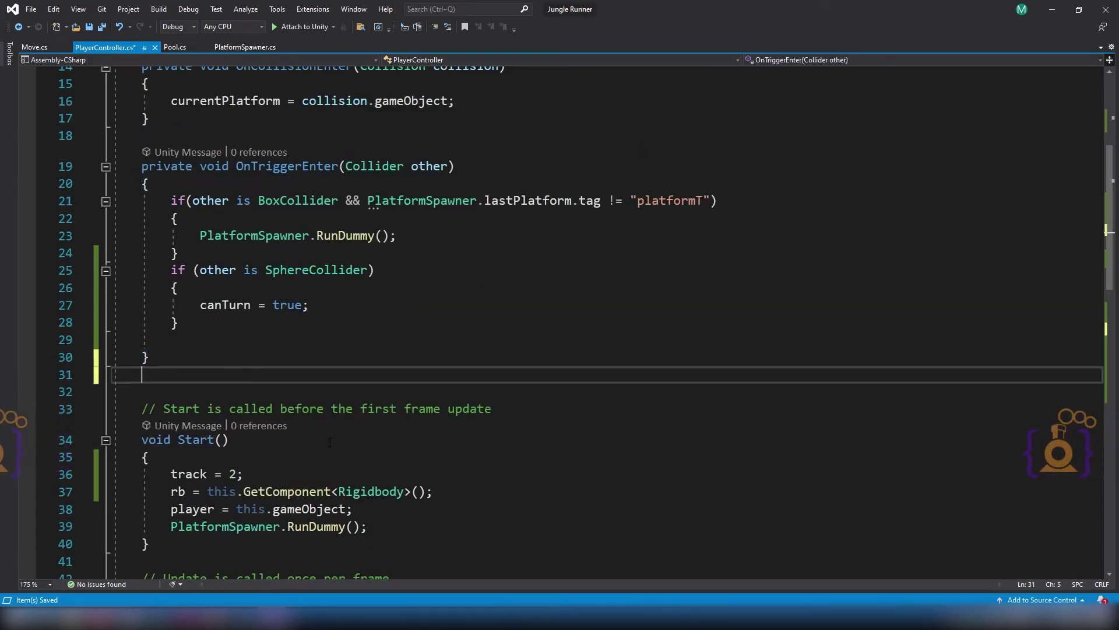
key("Return")
type("on")
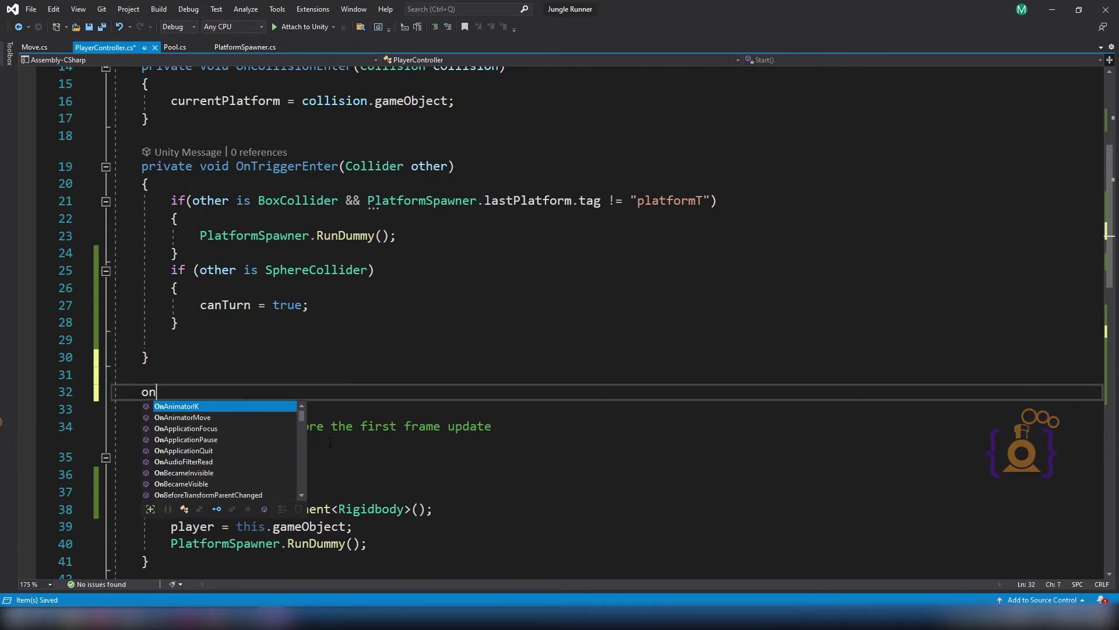
type("tr")
type("ex")
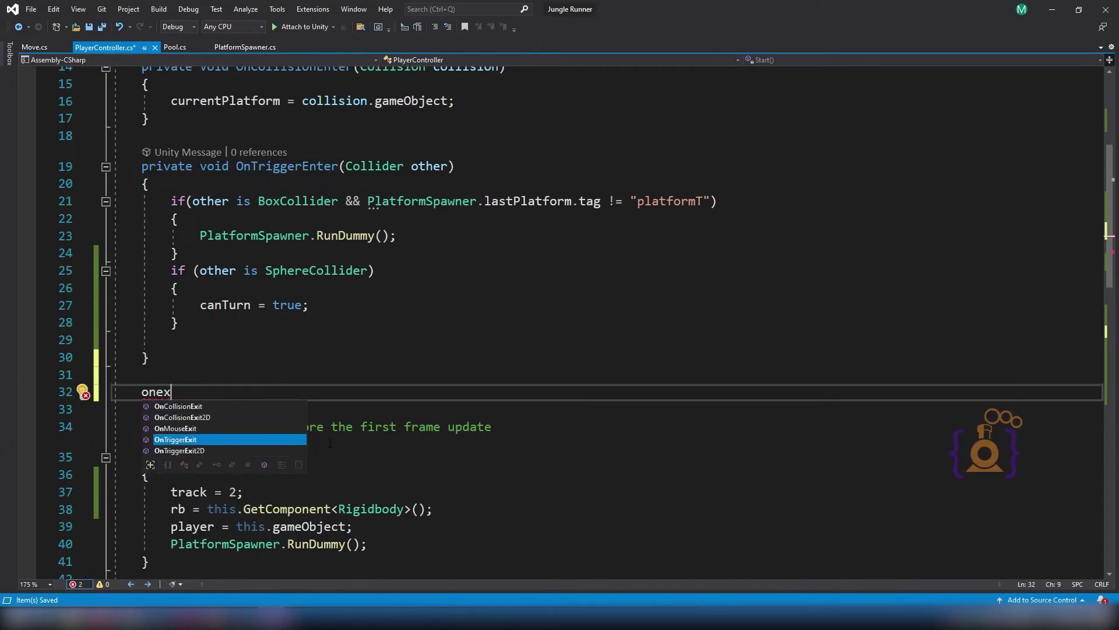
key("Tab")
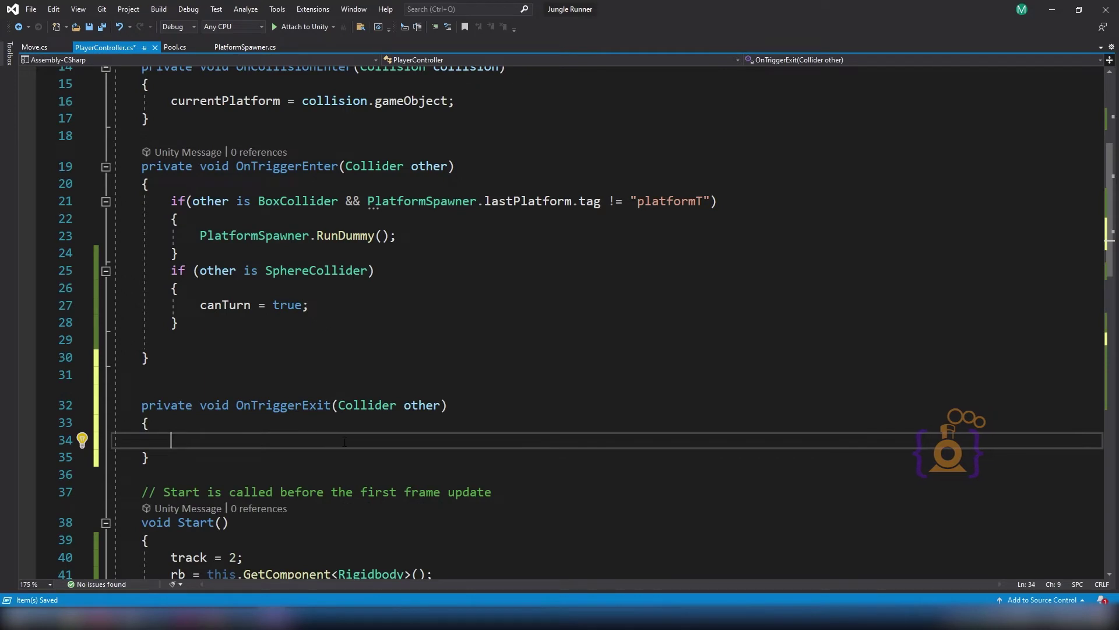
Paste the SphereCollider check into OnTriggerExit, change true to false, and save.
scroll(345, 442, "down", 1)
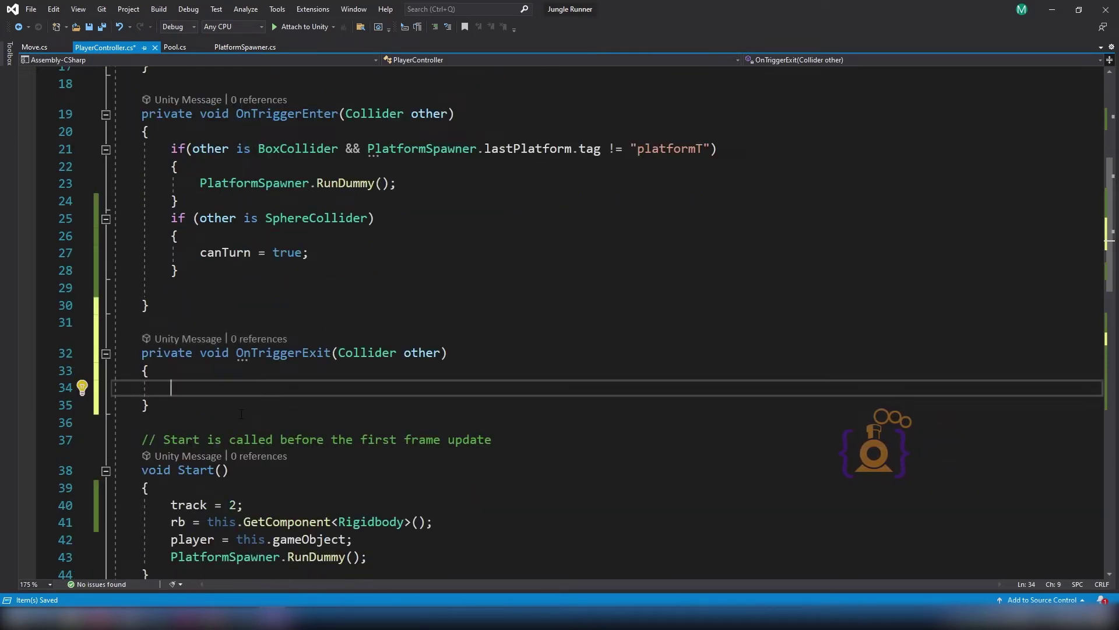
left_click_drag(168, 218, 178, 270)
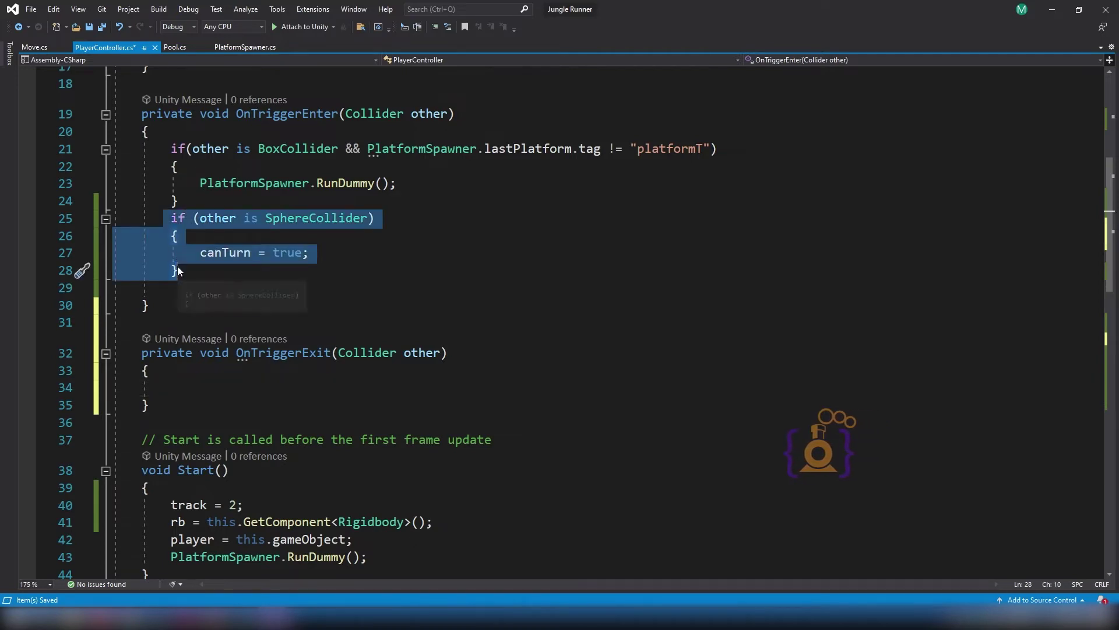
key("ctrl+c")
left_click(181, 391)
key("ctrl+v")
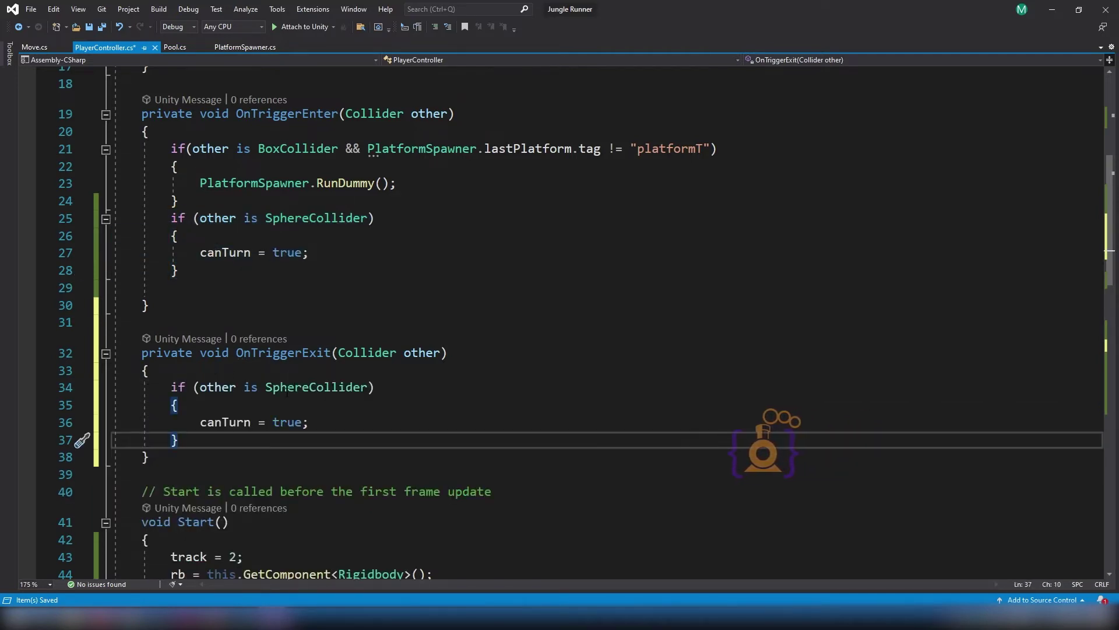
double_click(286, 422)
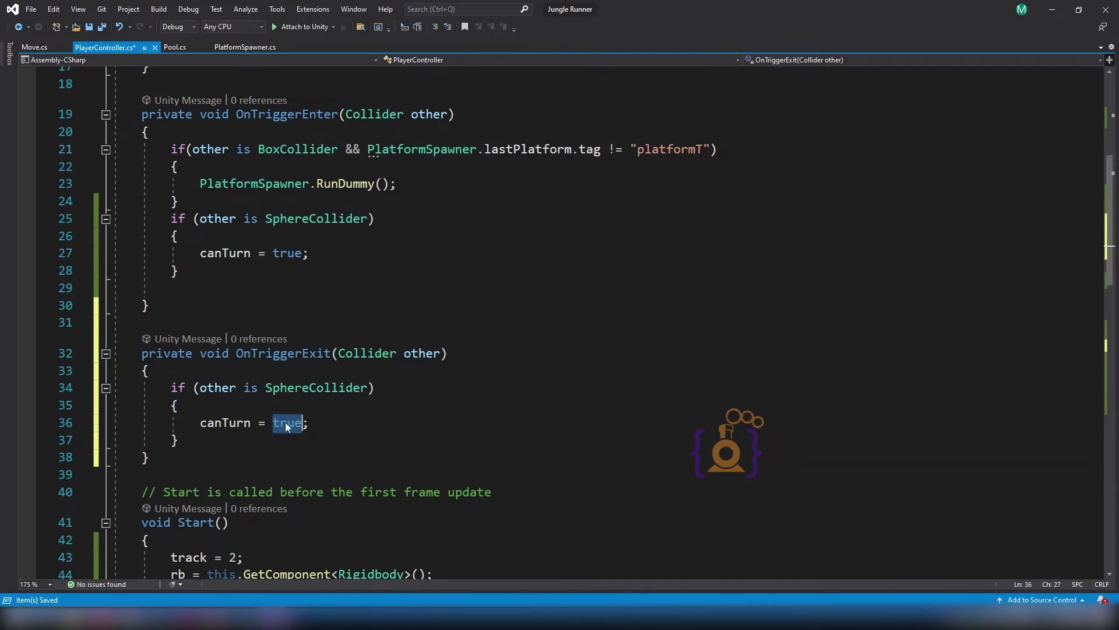
type("fa")
key("Tab")
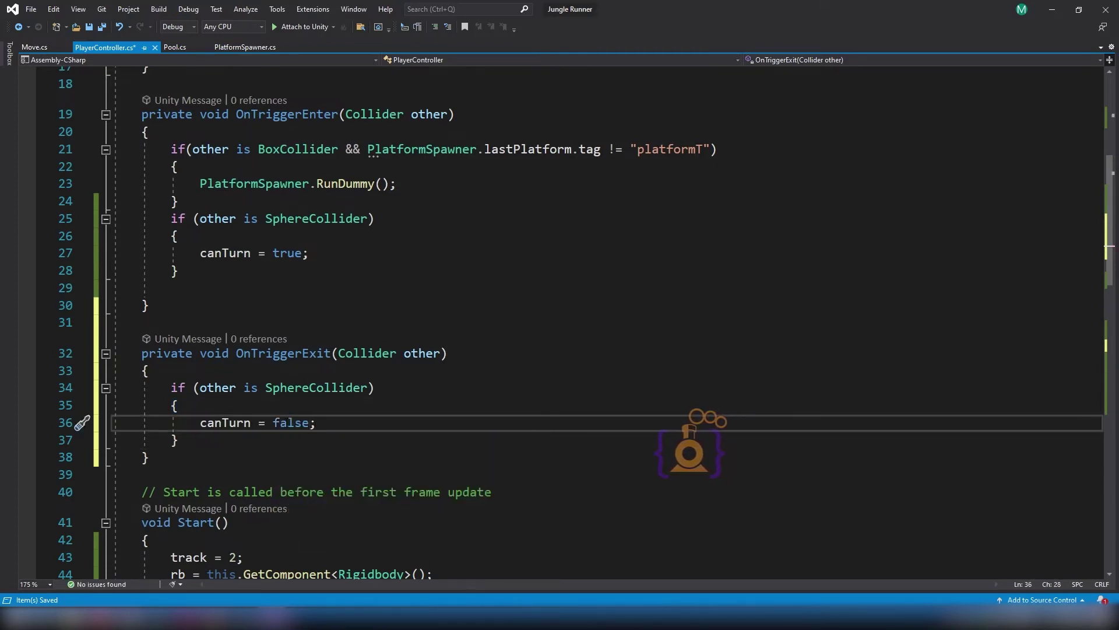
key("ctrl+s")
scroll(341, 396, "down", 1)
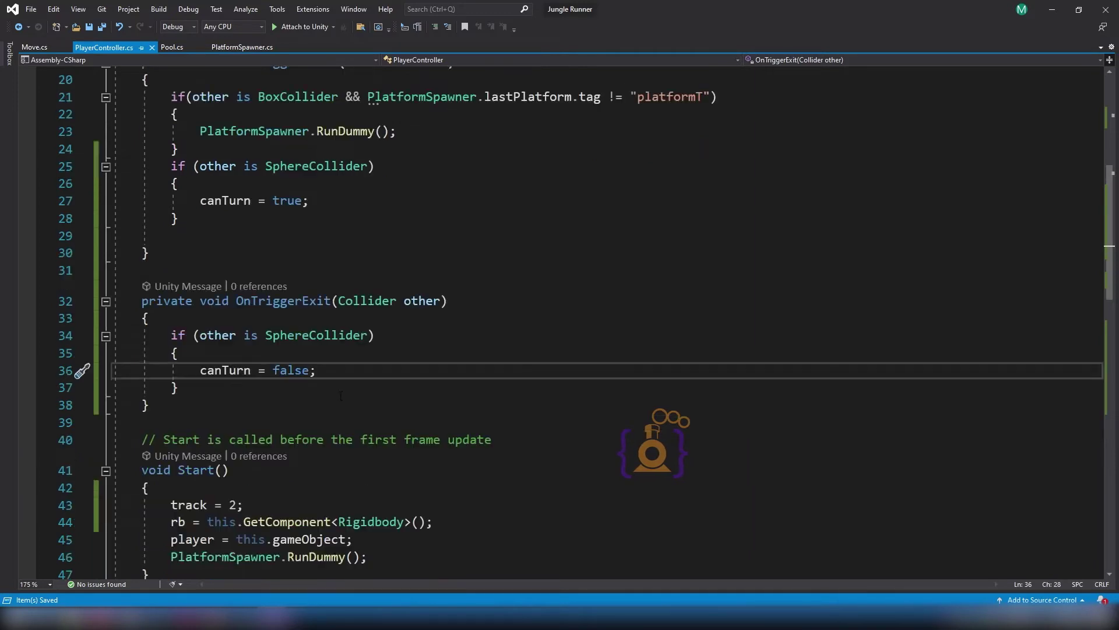
scroll(341, 395, "down", 3)
Paste the right-arrow `if(canTurn)` block into the left-arrow branch.
scroll(341, 396, "down", 5)
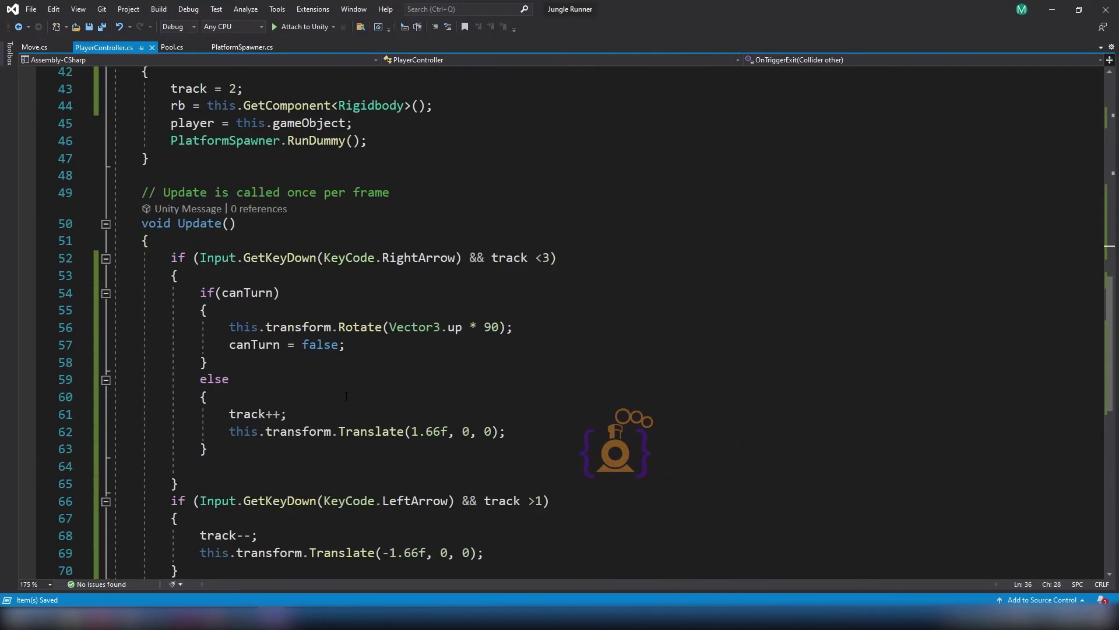
double_click(274, 346)
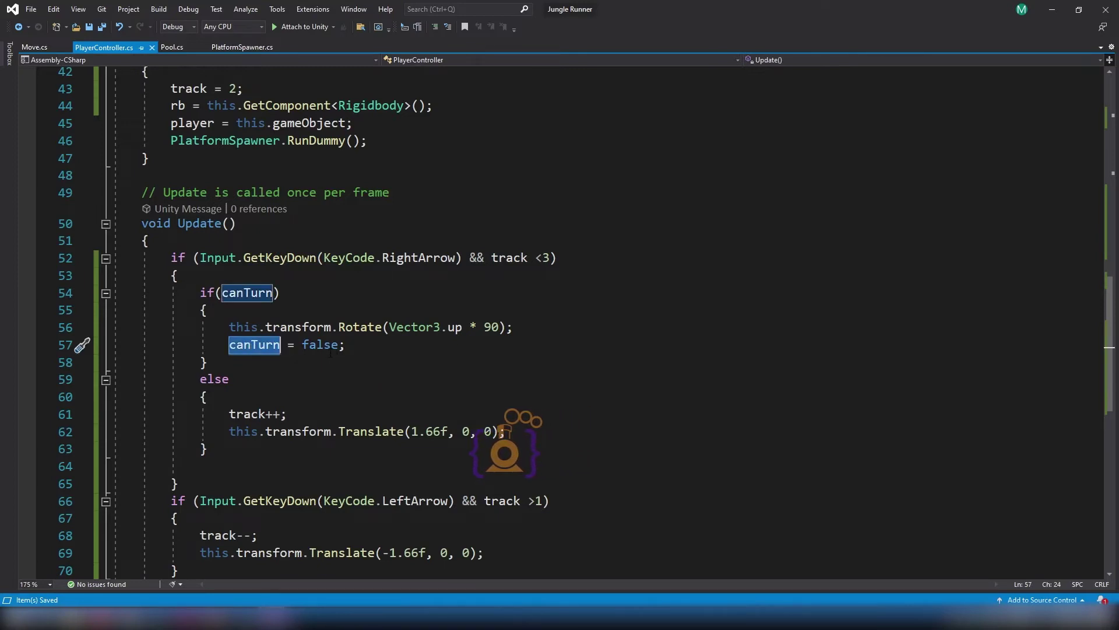
scroll(308, 371, "down", 1)
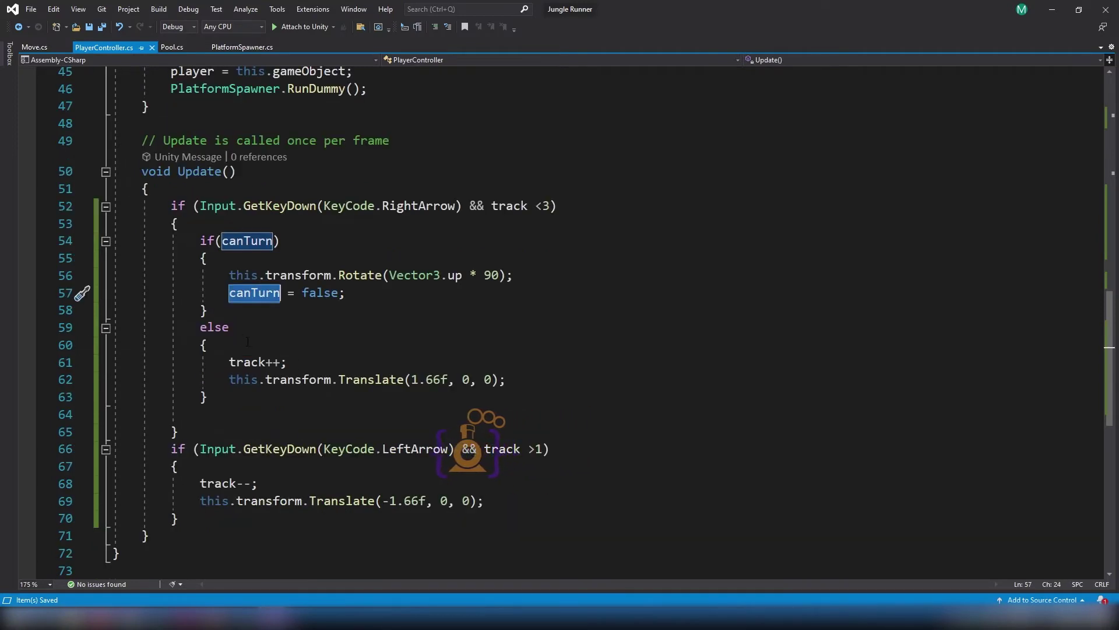
scroll(215, 398, "down", 2)
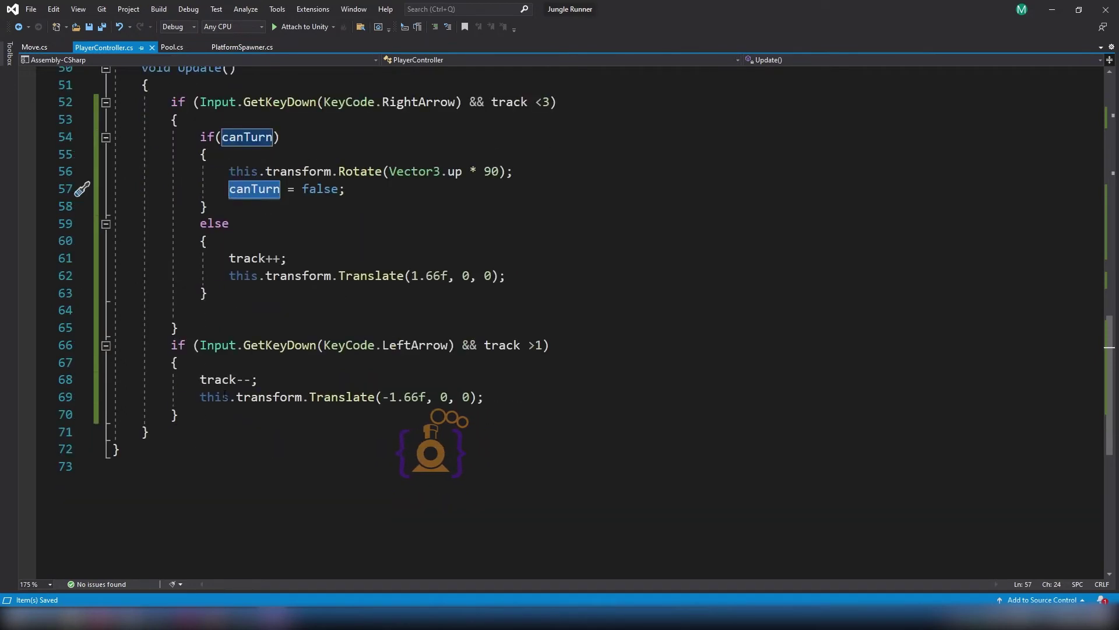
left_click_drag(229, 223, 201, 137)
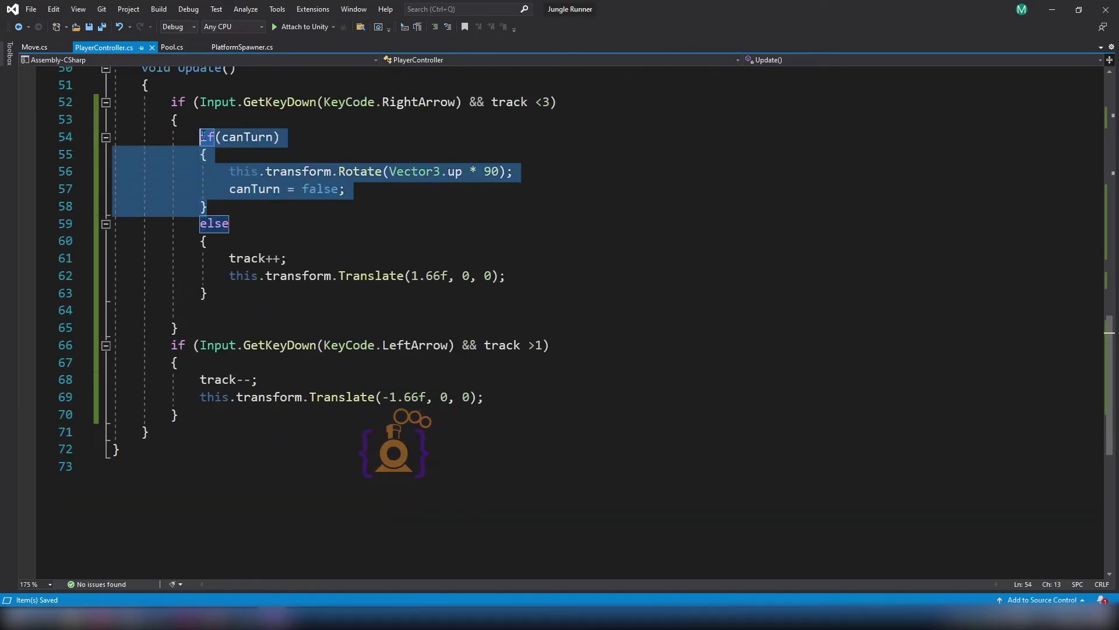
left_click(191, 361)
key("Return")
key("ctrl+v")
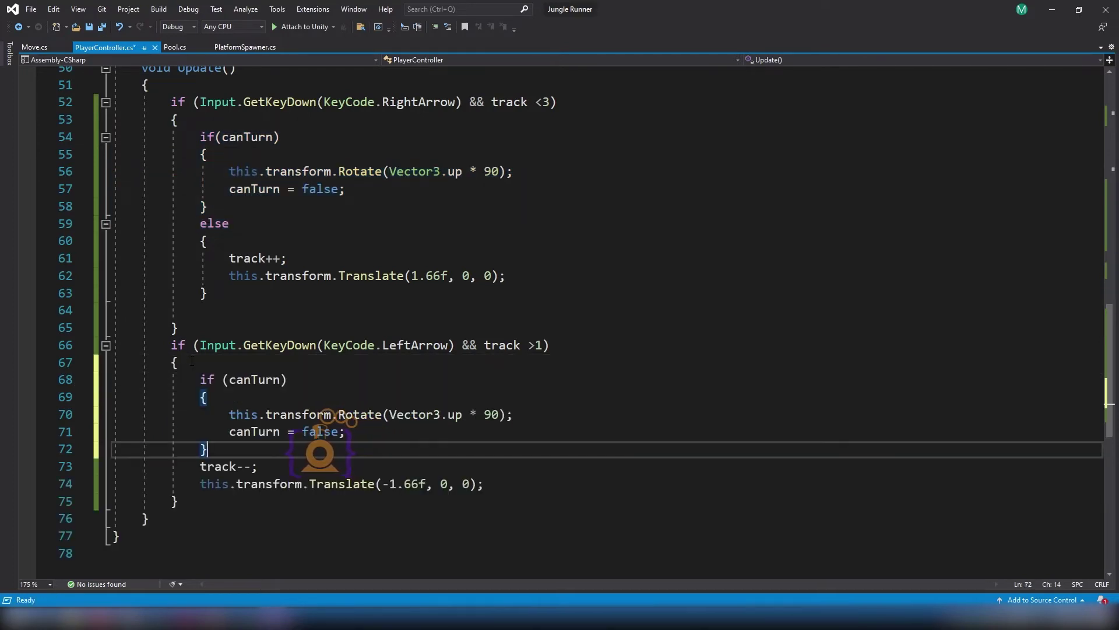
Add an else branch for the left lane shift, change the rotation to -90, and save.
key("Return")
type("else")
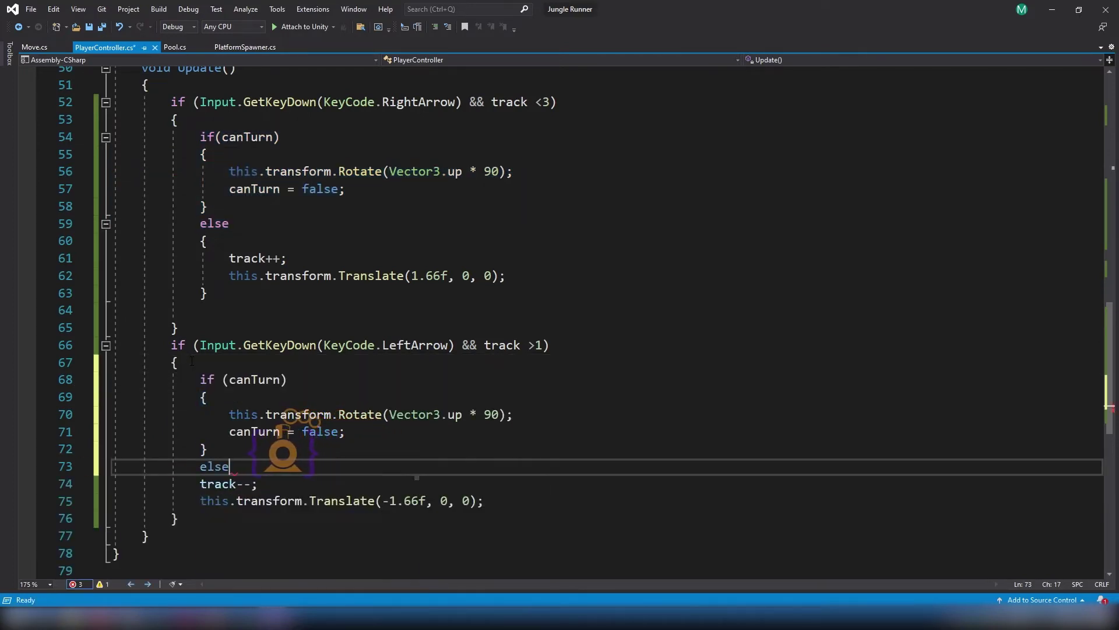
key("Return")
type("{")
key("Return")
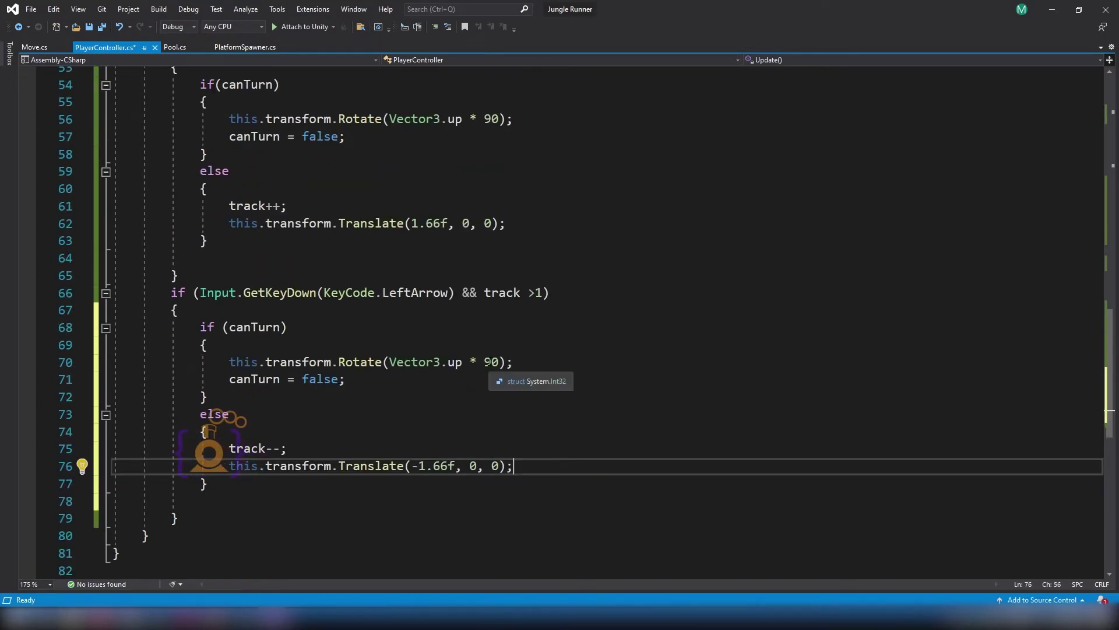
left_click(485, 362)
type("-")
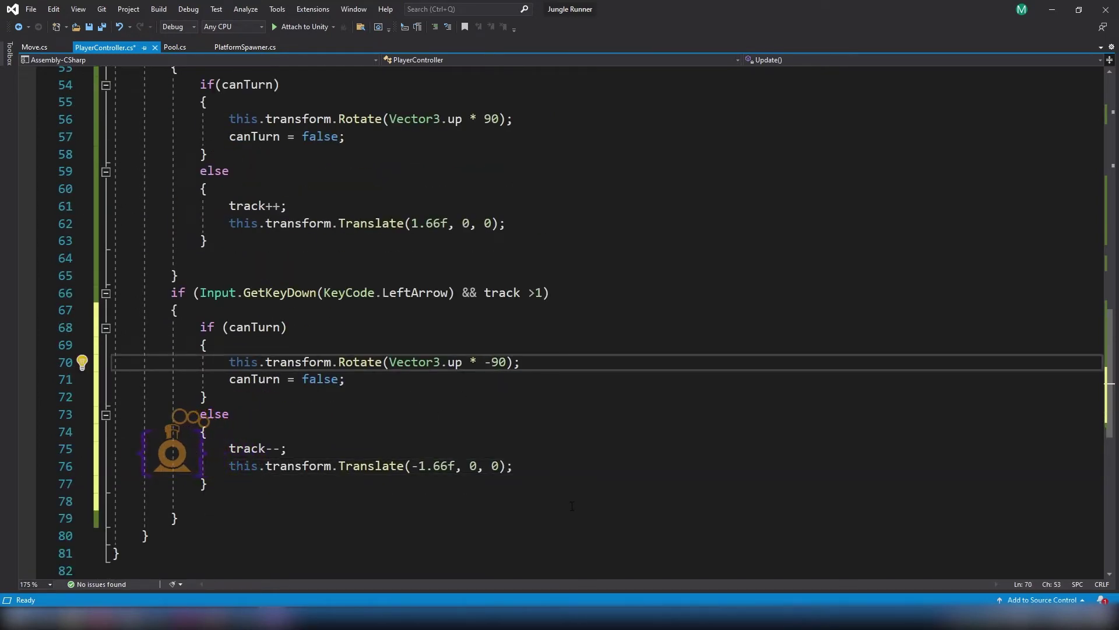
key("ctrl+s")
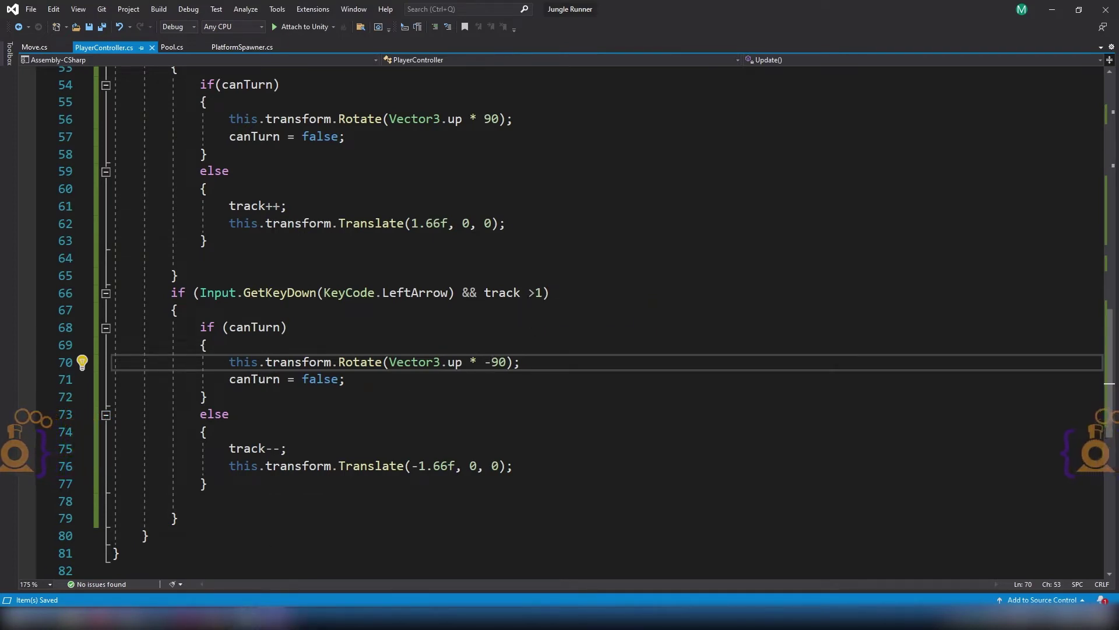
key("alt+Tab")
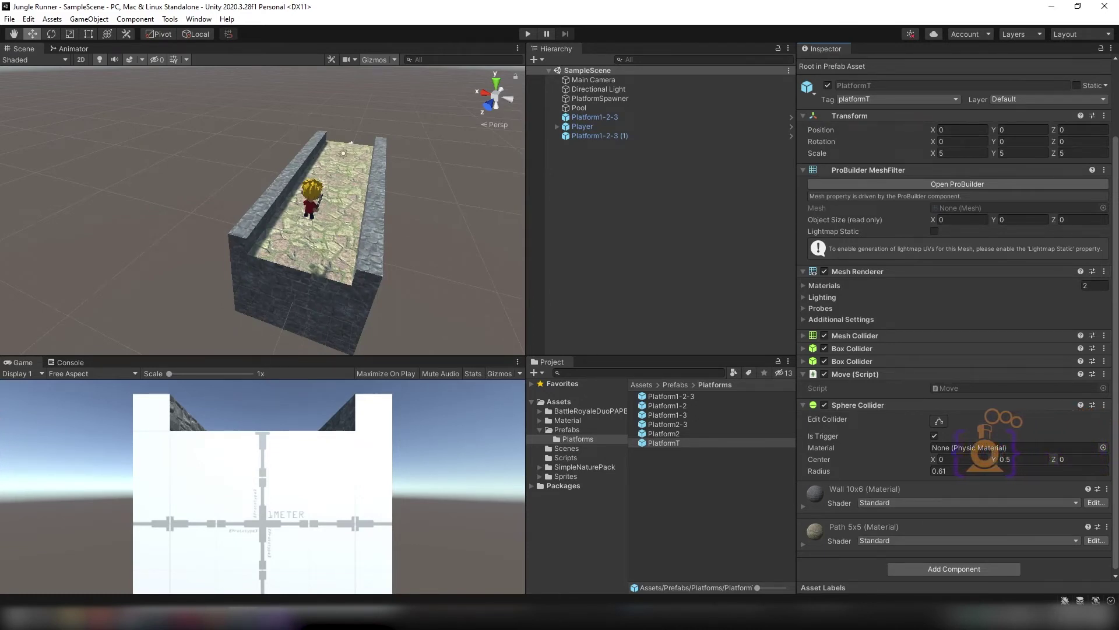
key("alt+Tab")
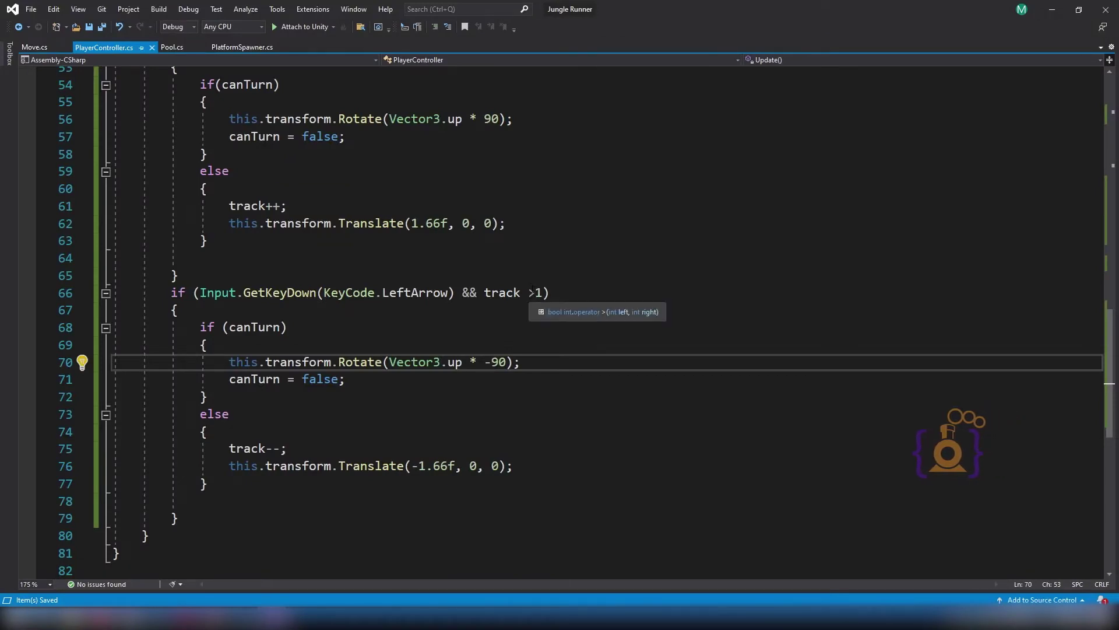
Remove `&& track >1` from the left-arrow condition.
left_click(542, 291)
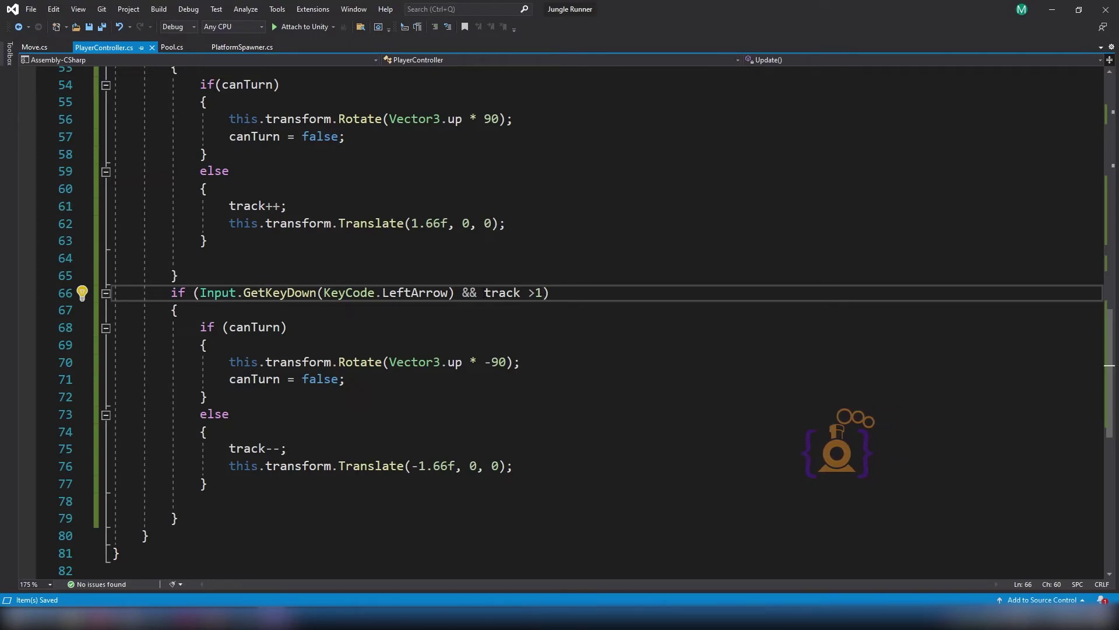
left_click_drag(543, 292, 478, 292)
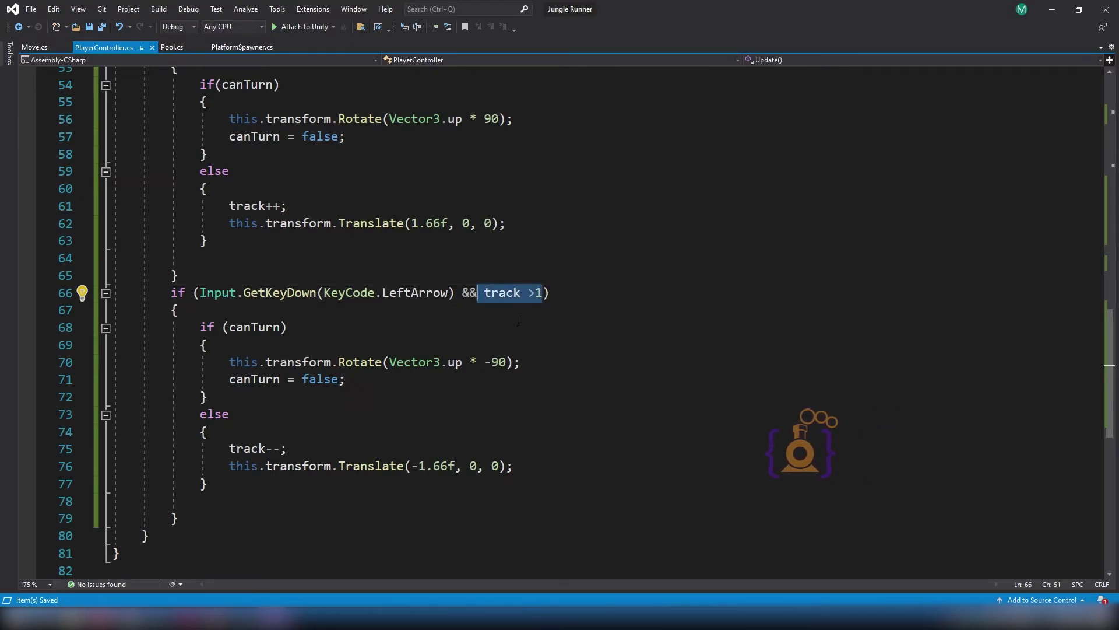
key("BackSpace")
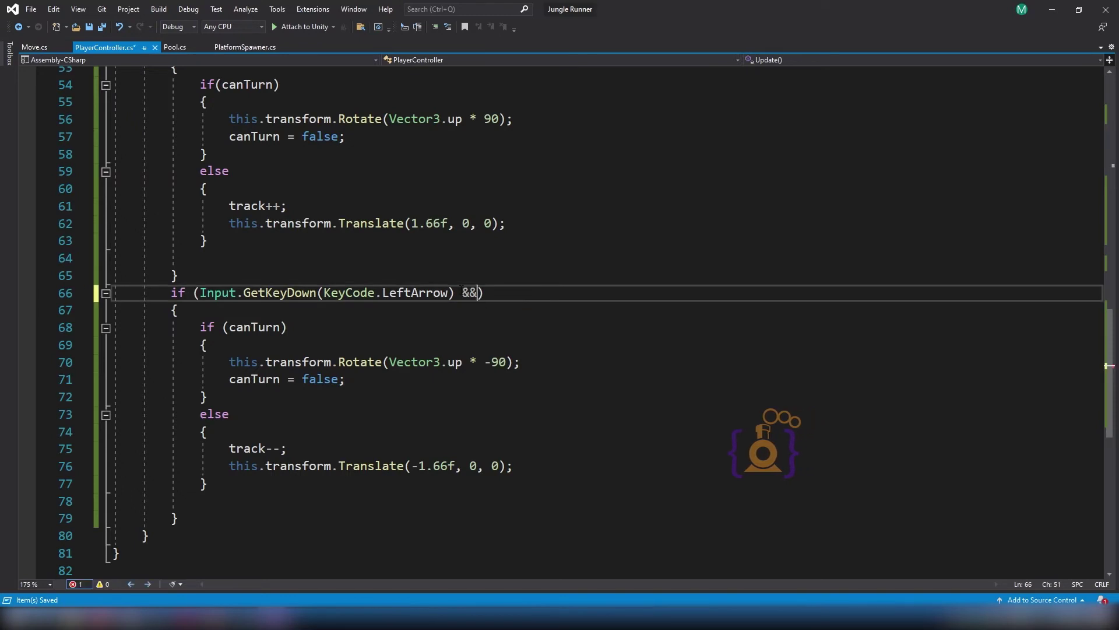
left_click_drag(479, 292, 455, 292)
key("BackSpace")
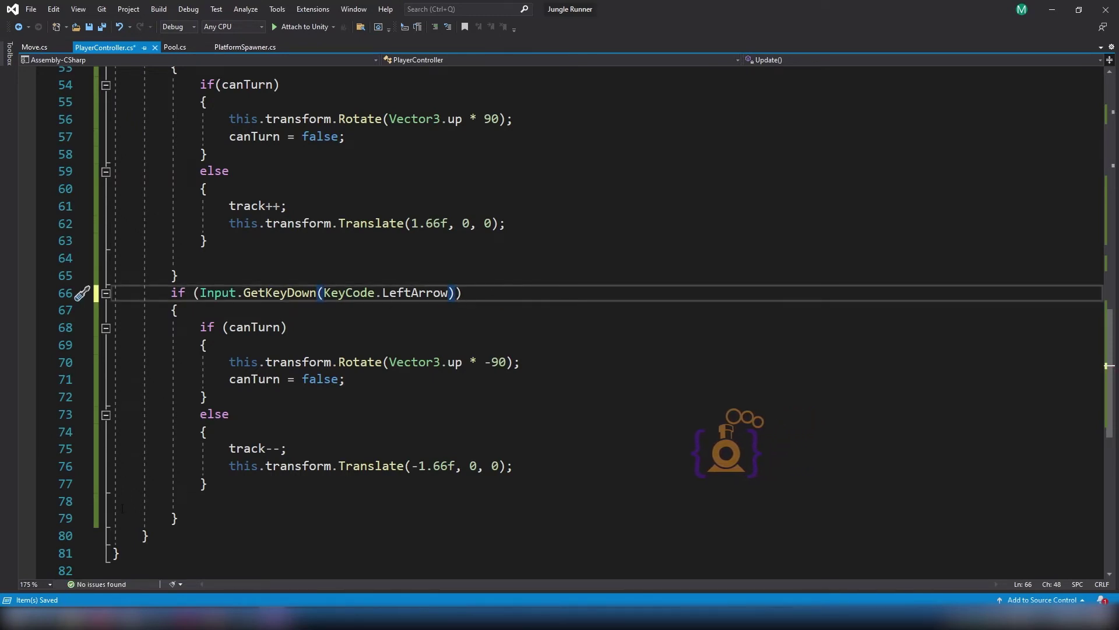
Add an `if (track > 1) { }` block inside the left-arrow else branch.
left_click(227, 436)
key("Return")
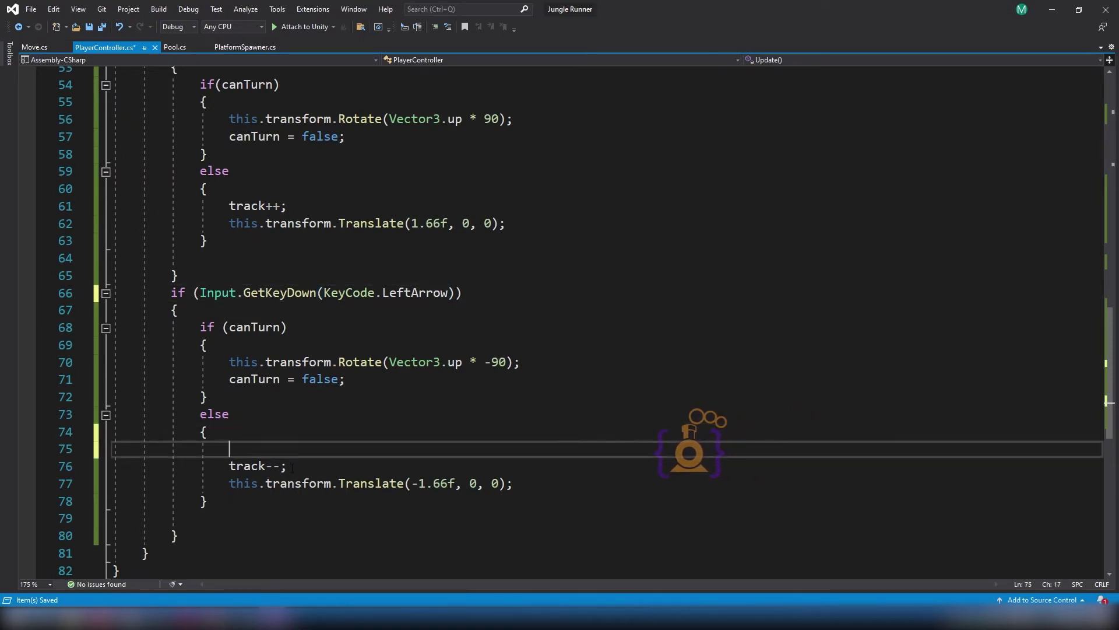
type("if (")
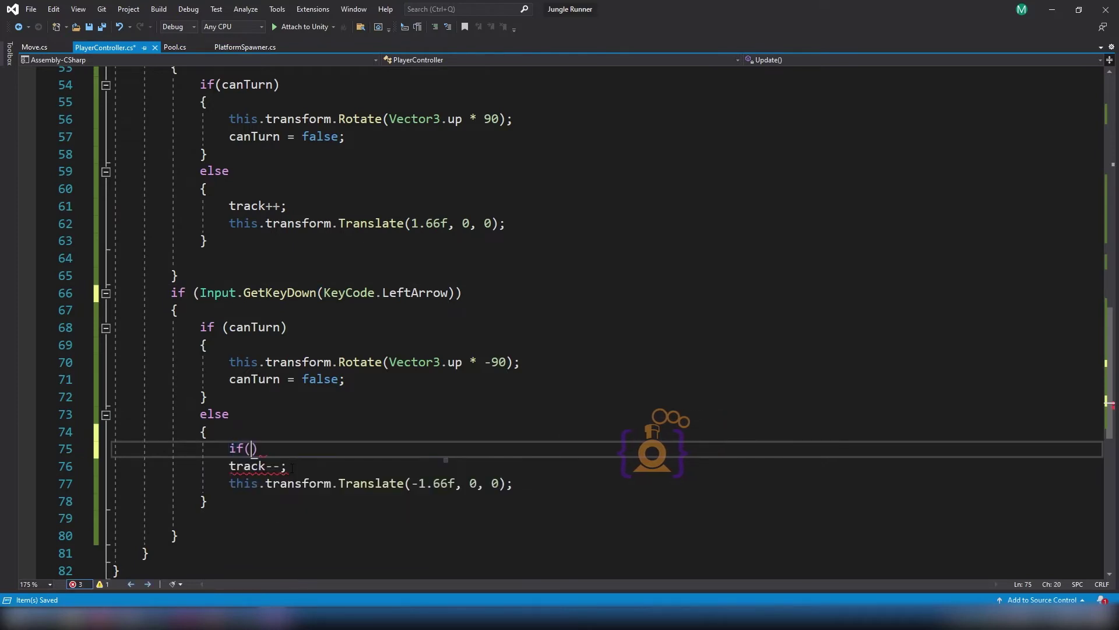
type("track > 1")
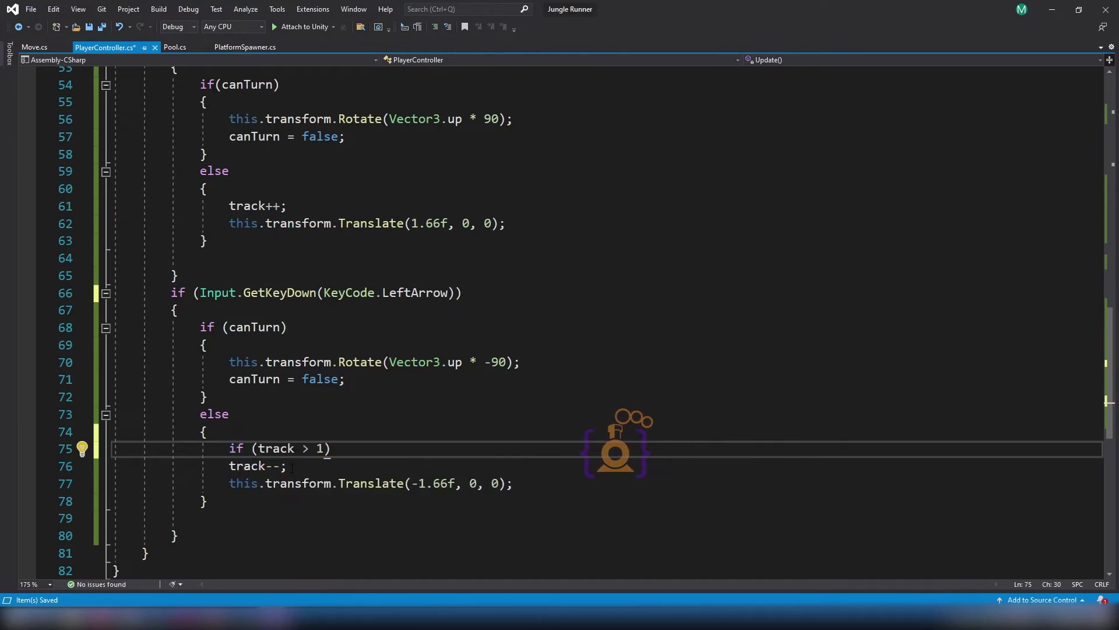
type(")")
key("Return")
type("{")
key("Return")
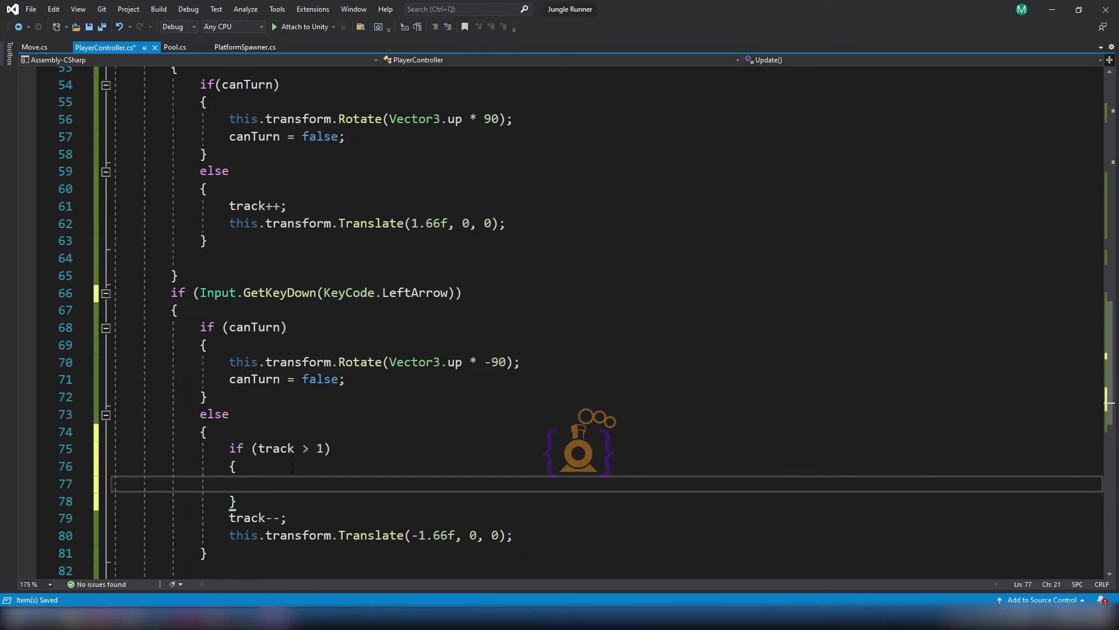
key("Down")
key("Down")
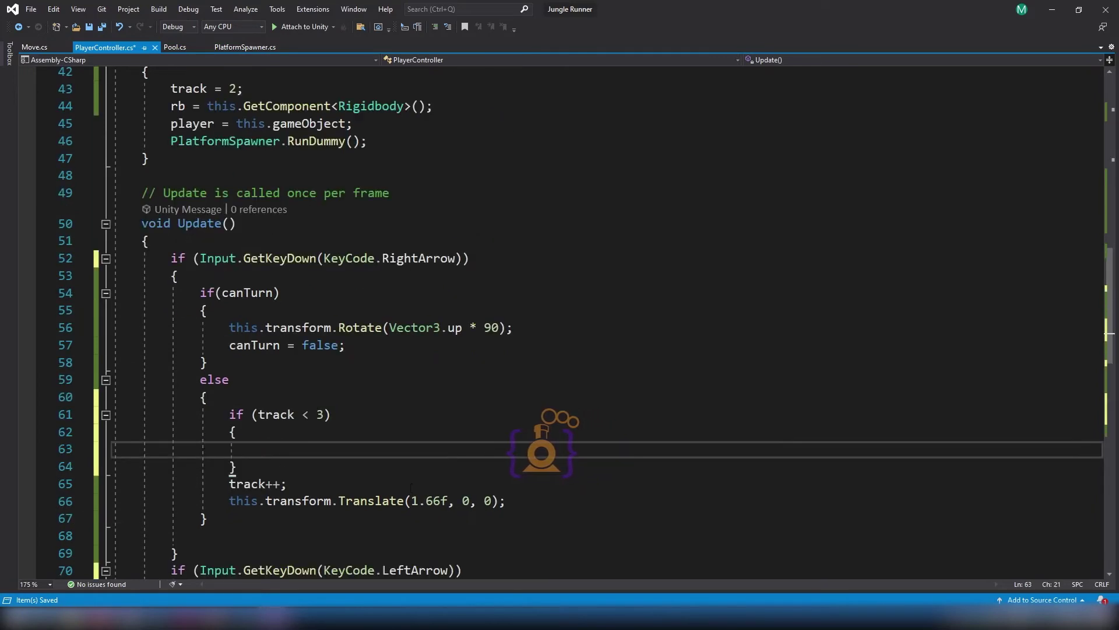
Move track++ and the 1.66f Translate into an `if (track < 3)` block in the right else branch, then save.
left_click_drag(237, 467, 228, 432)
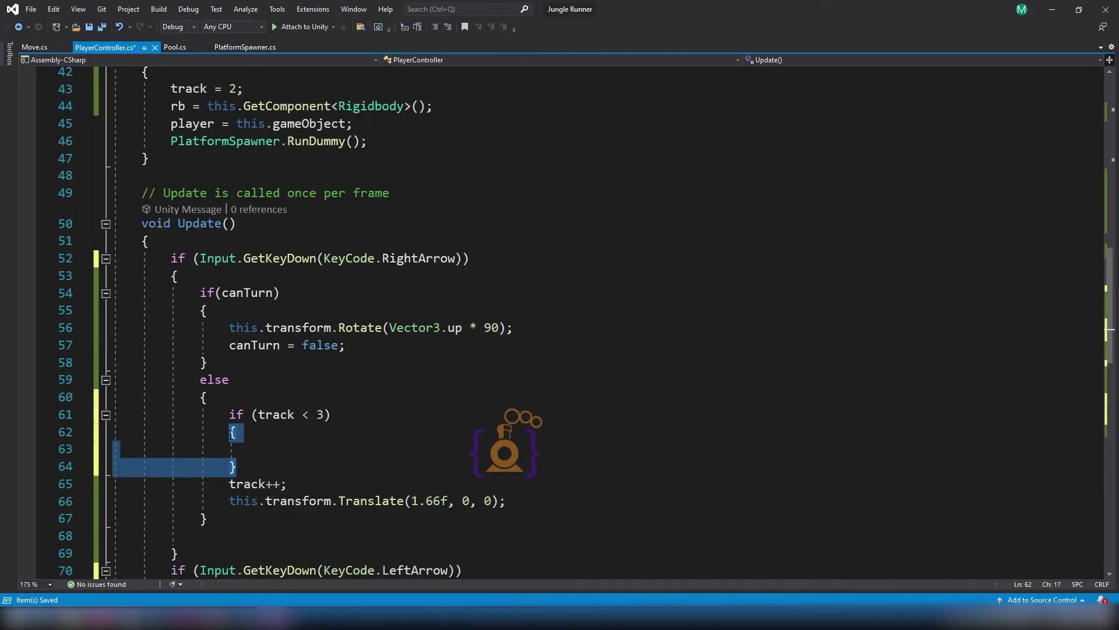
key("BackSpace")
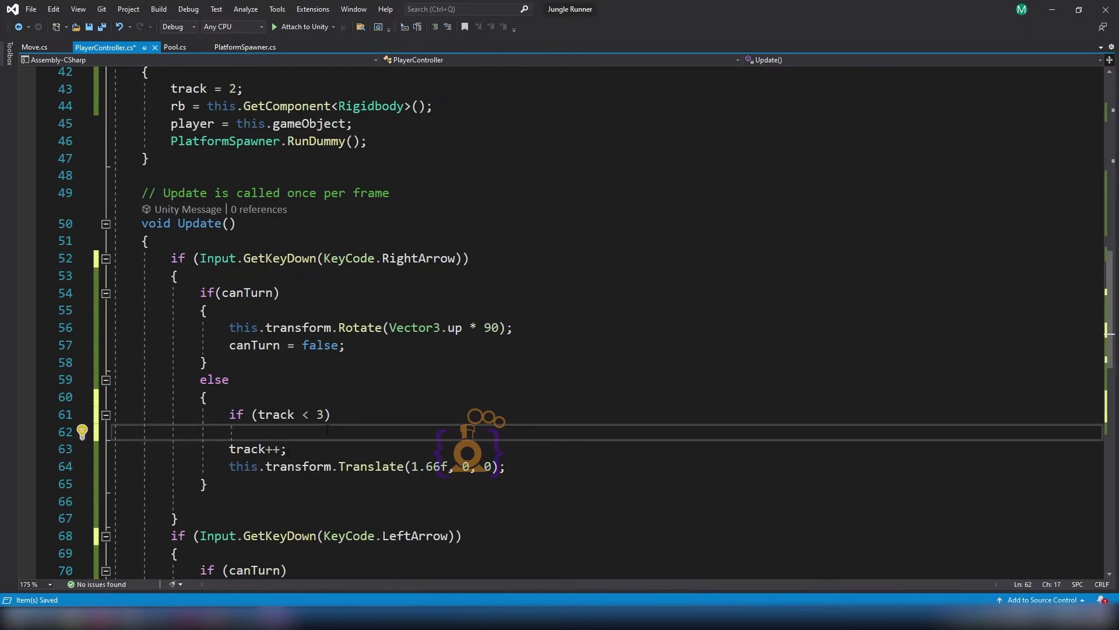
left_click_drag(333, 421, 231, 432)
key("BackSpace")
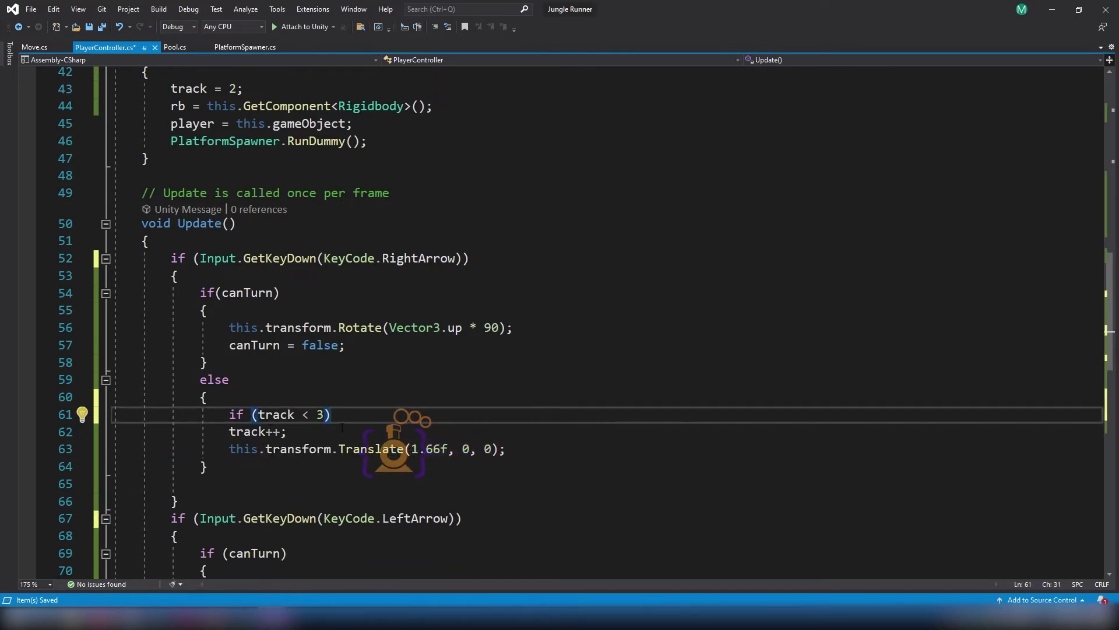
key("Return")
type("{")
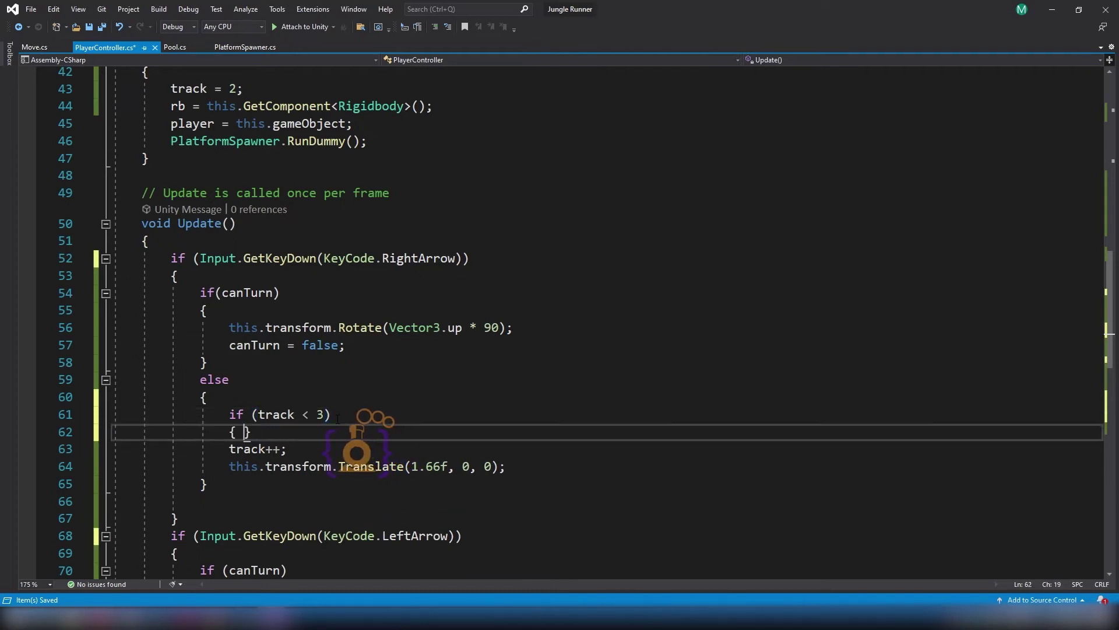
key("Return")
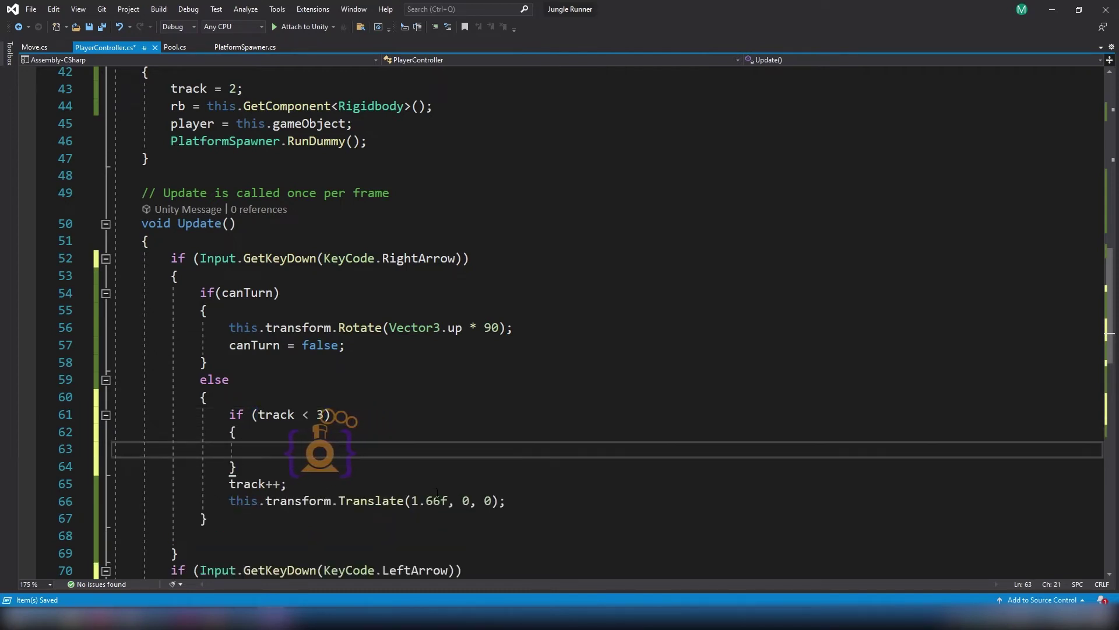
left_click(505, 500)
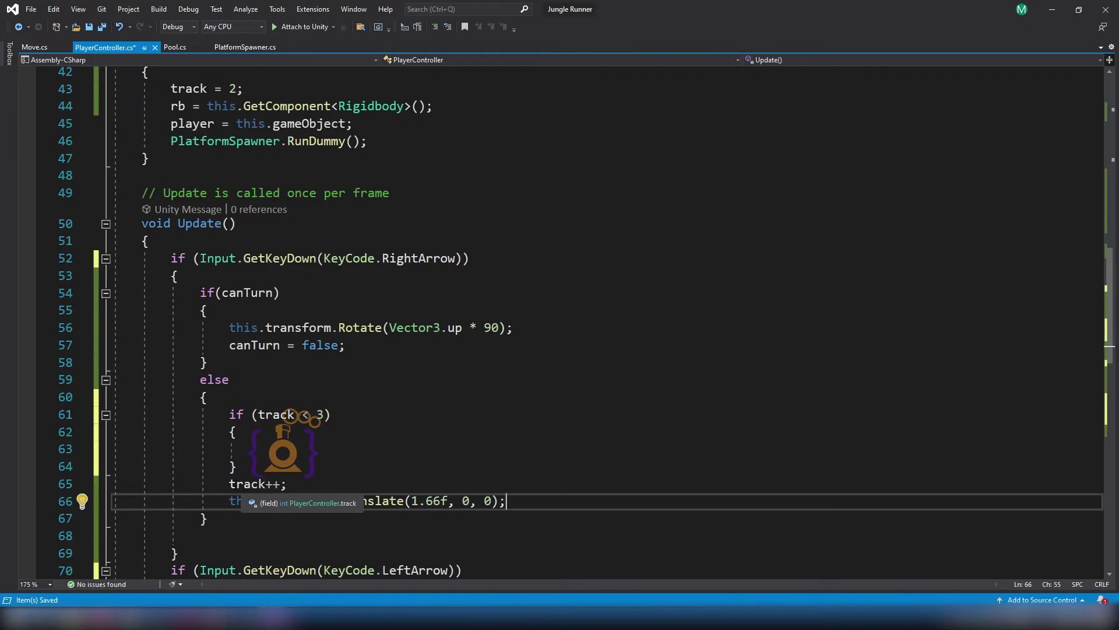
left_click(232, 484, "shift")
key("ctrl+x")
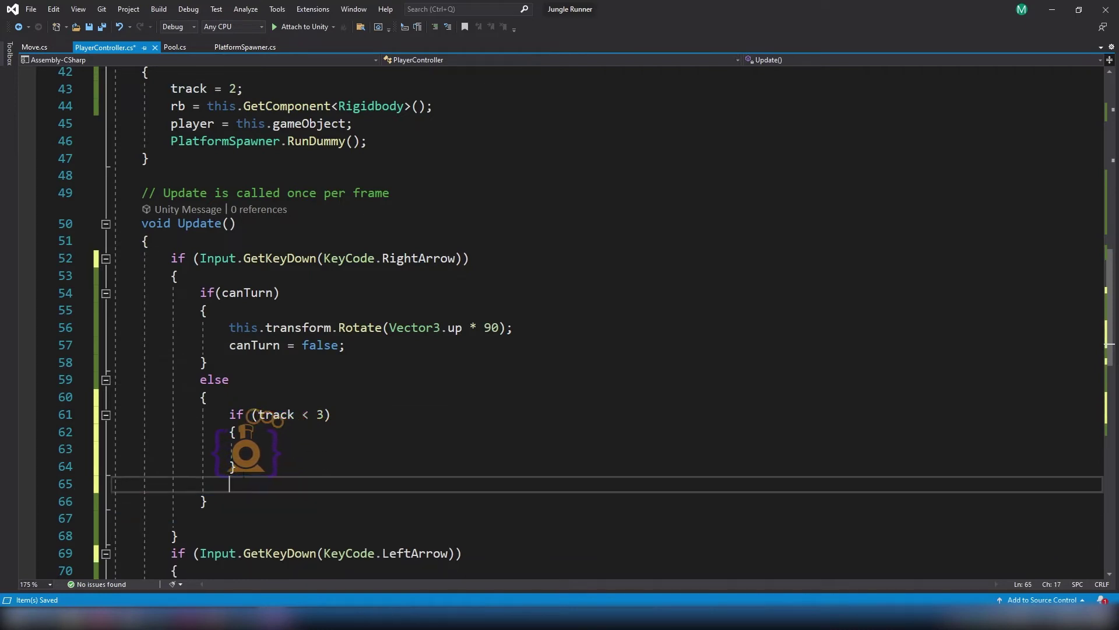
left_click(250, 448)
key("ctrl+v")
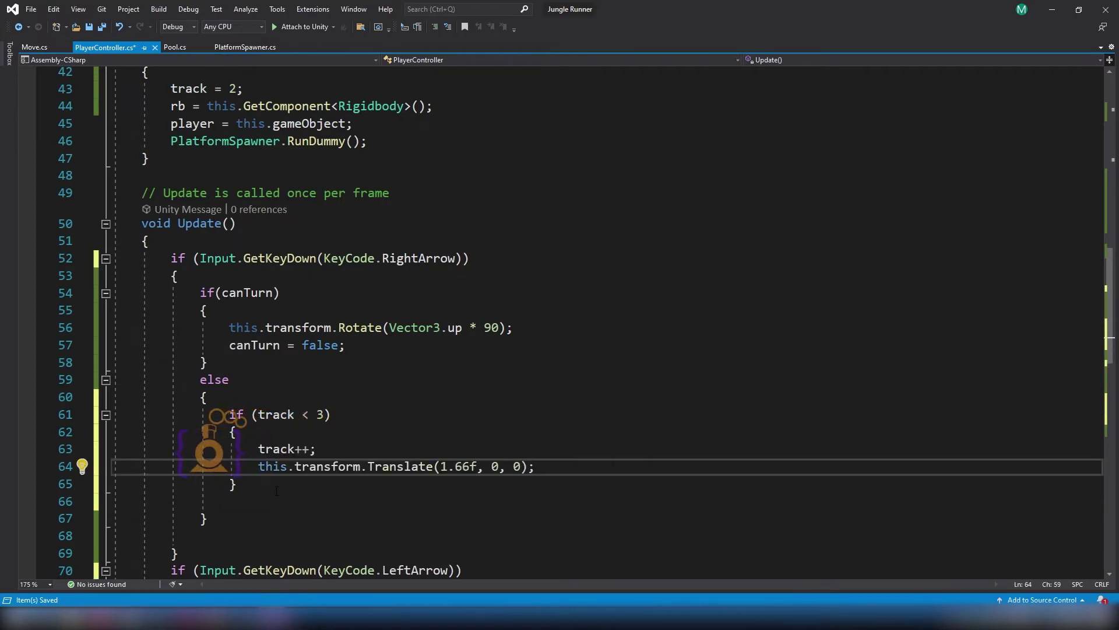
key("ctrl+s")
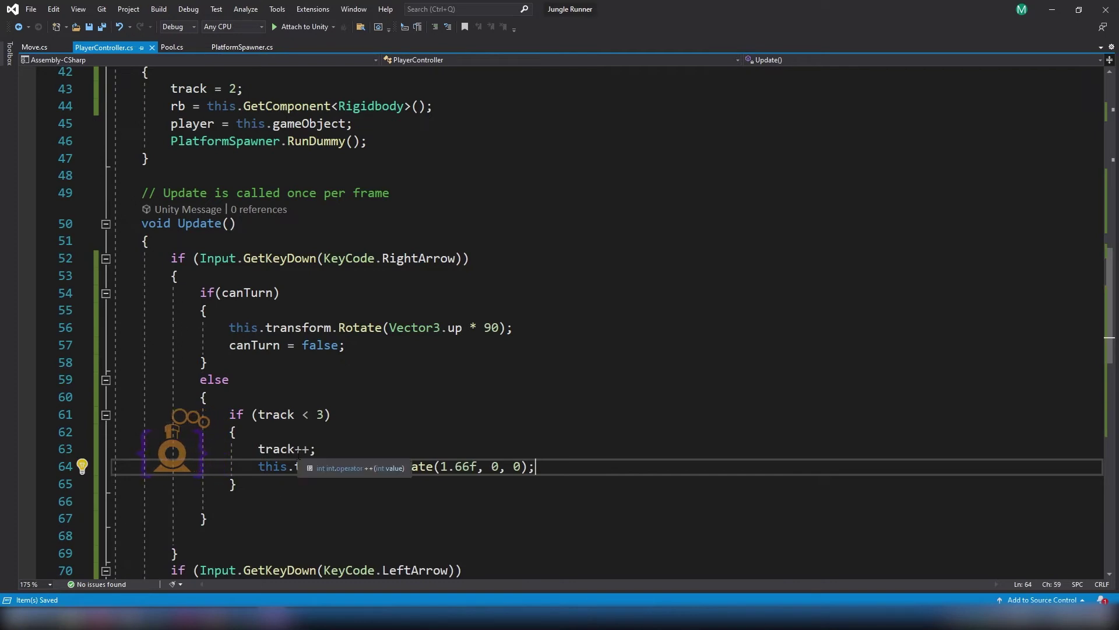
Play-test Jungle Runner twice, switching to Top view to watch the T-platform turn, then stop.
mouse_move(250, 616)
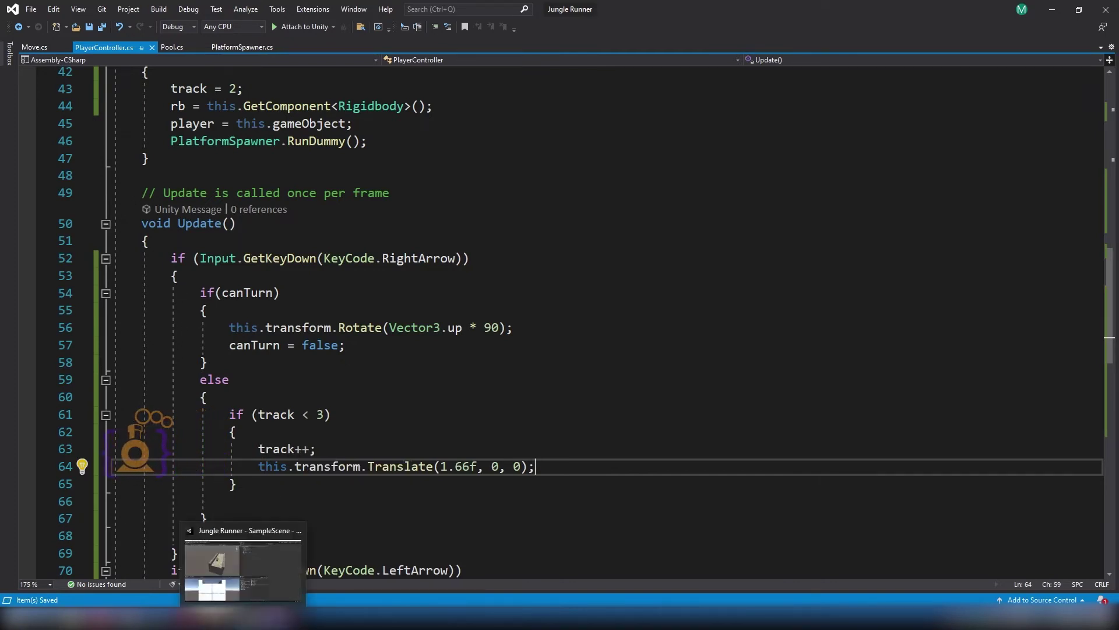
left_click(285, 571)
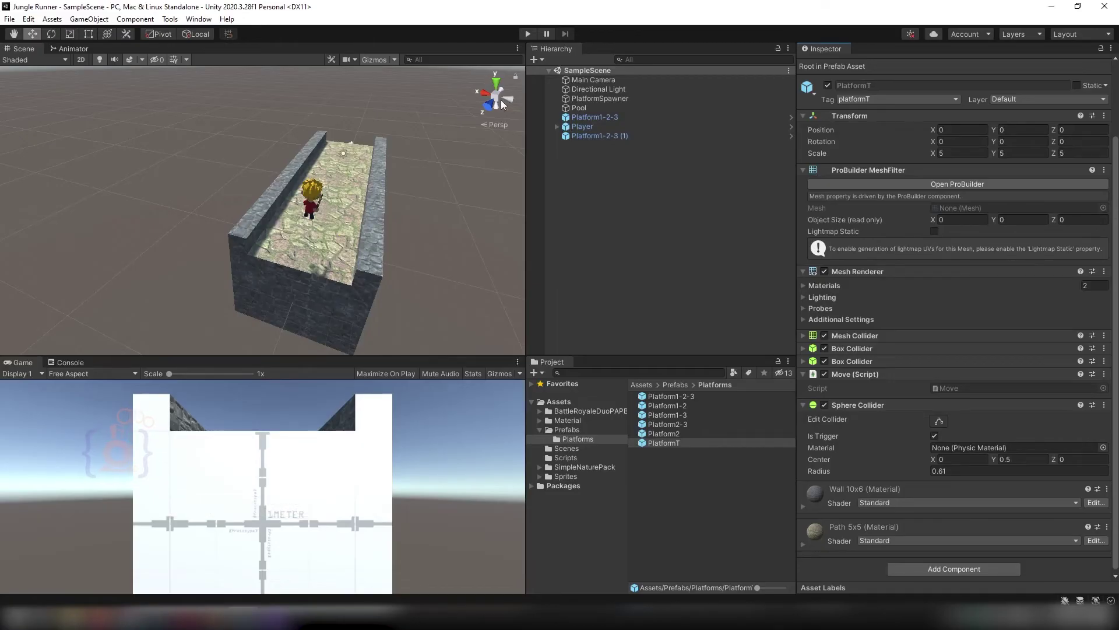
left_click(528, 35)
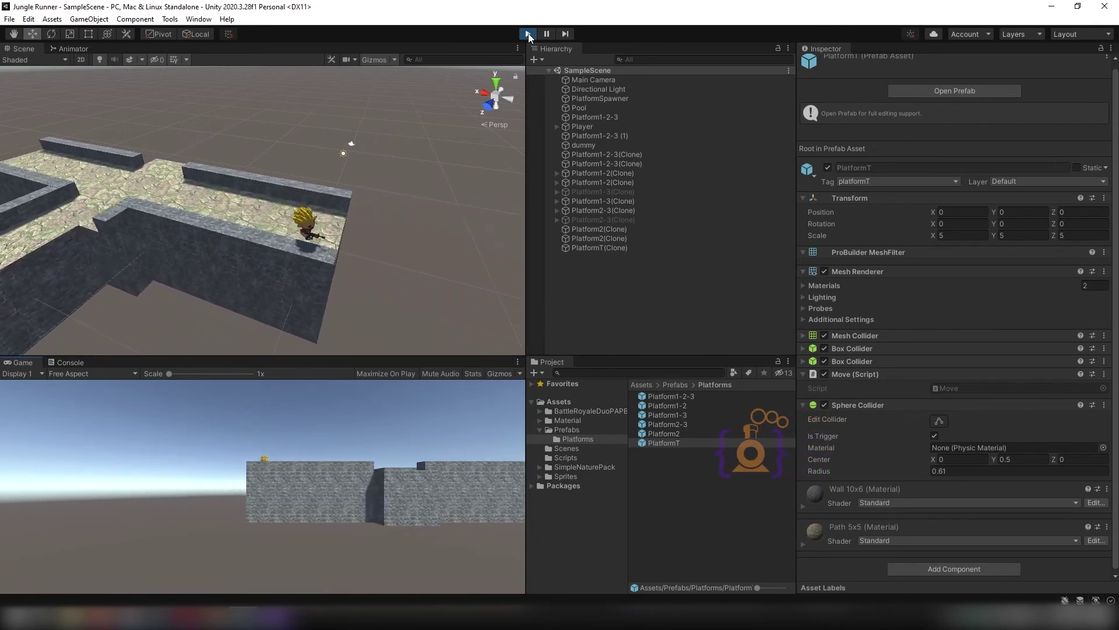
left_click(528, 34)
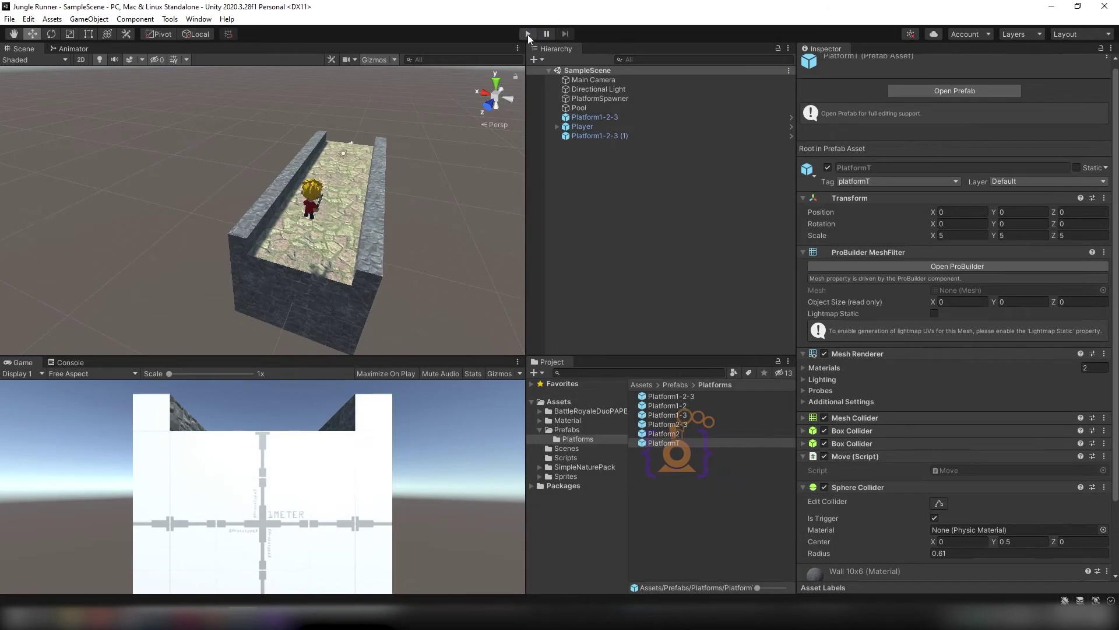
left_click(527, 34)
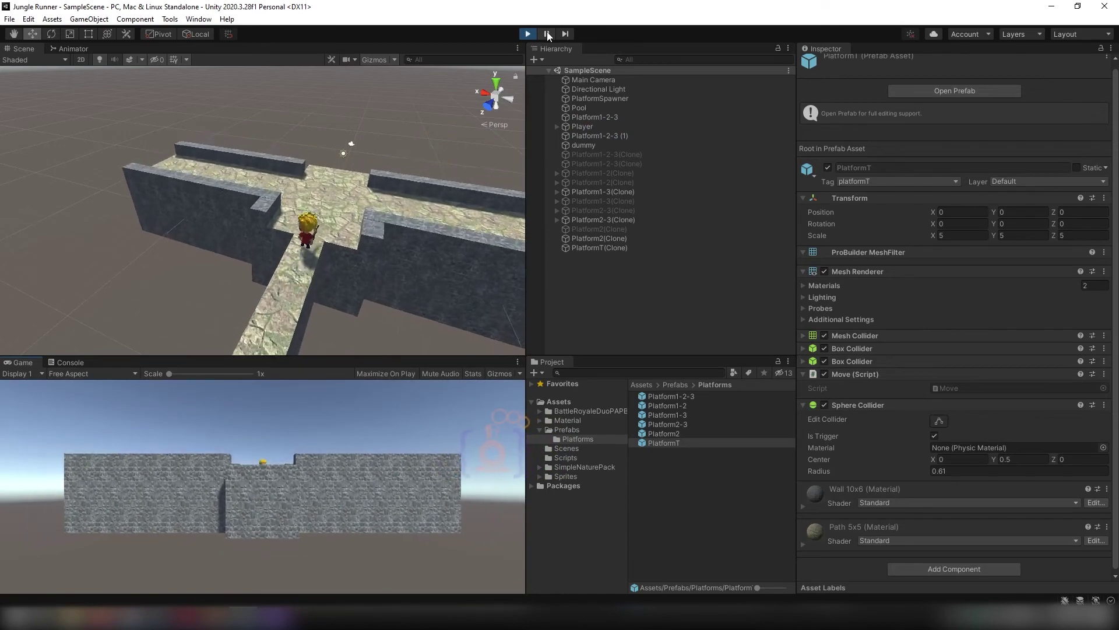
left_click(496, 83)
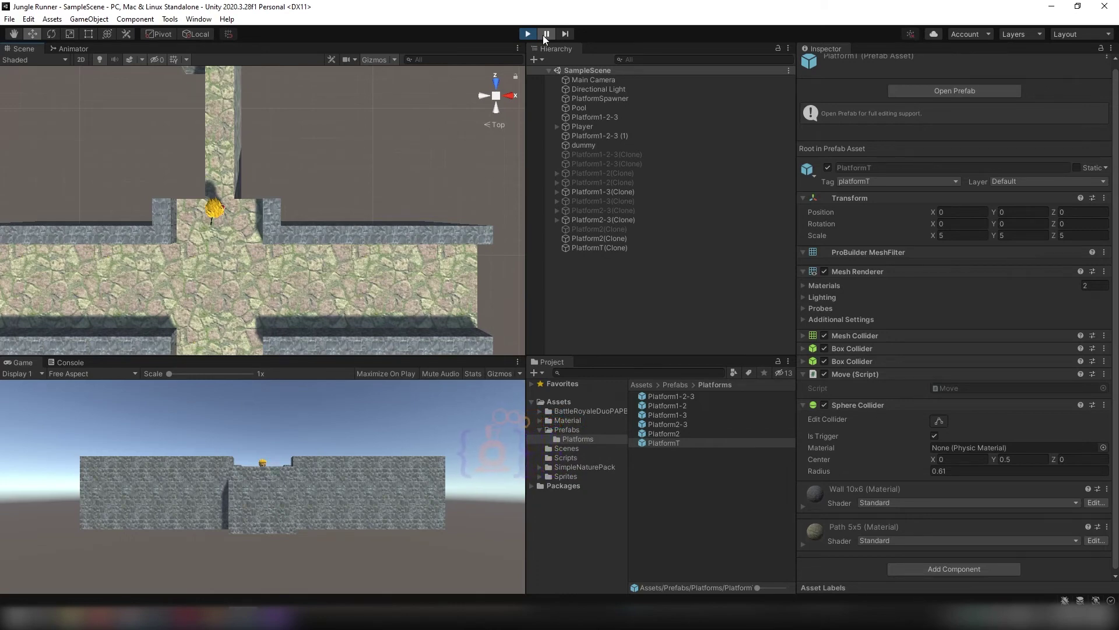
left_click(543, 35)
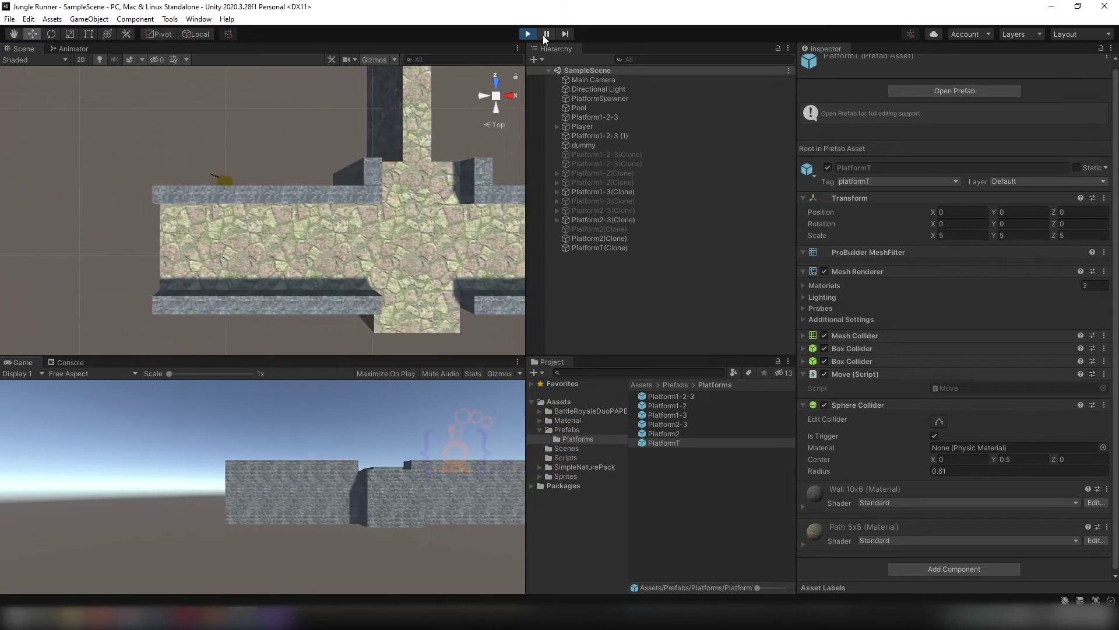
left_click(527, 33)
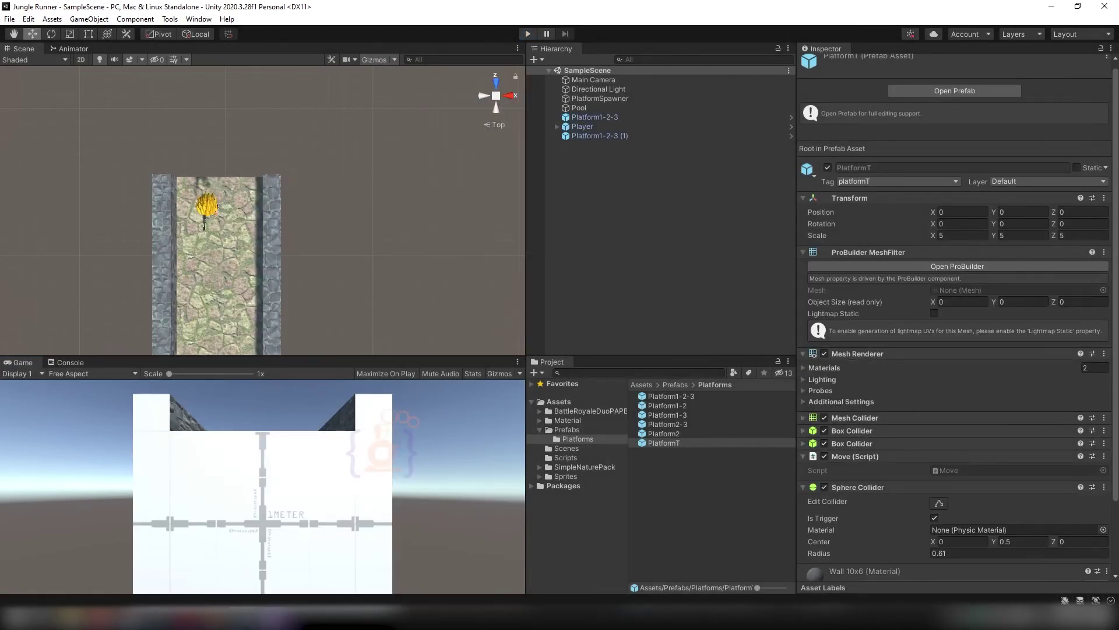
mouse_move(273, 618)
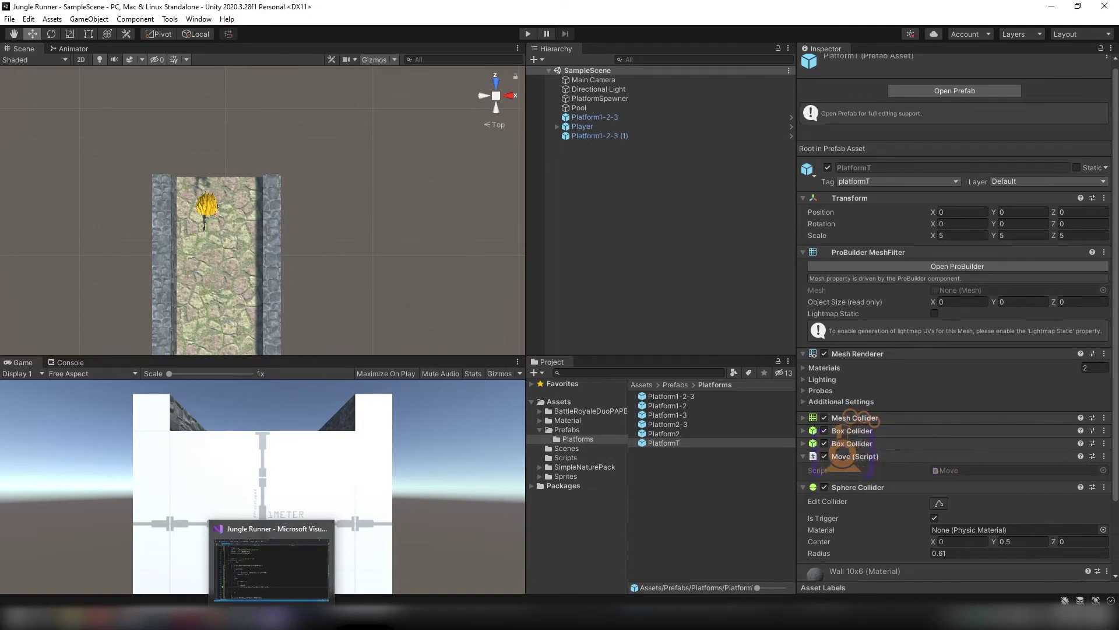
Add a Vector3 startPos line below the canTurn declaration.
left_click(272, 568)
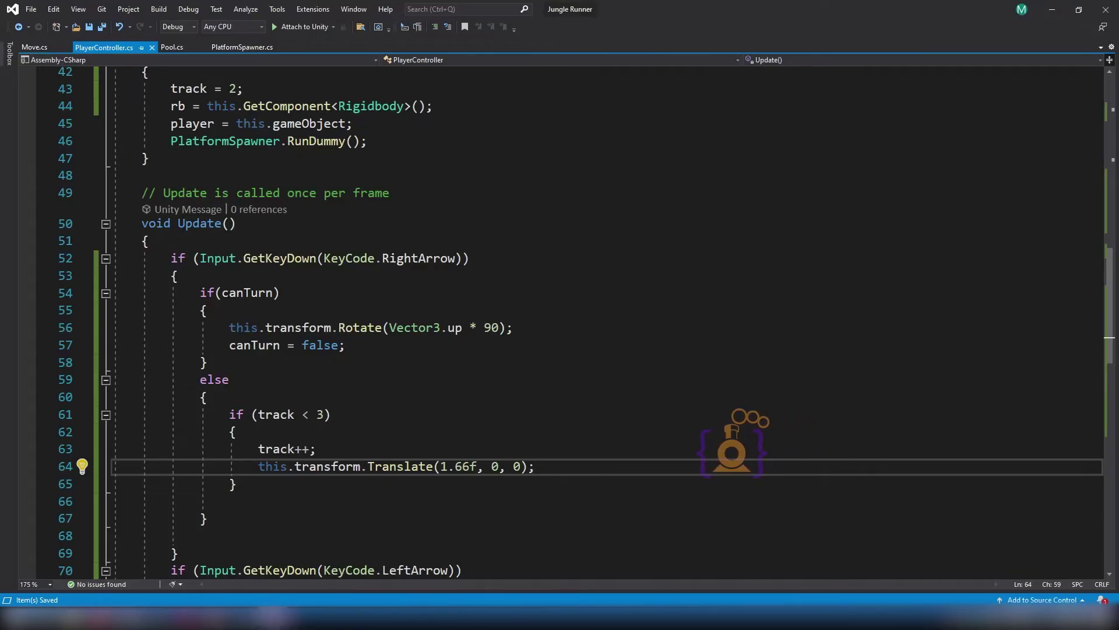
left_click(245, 566)
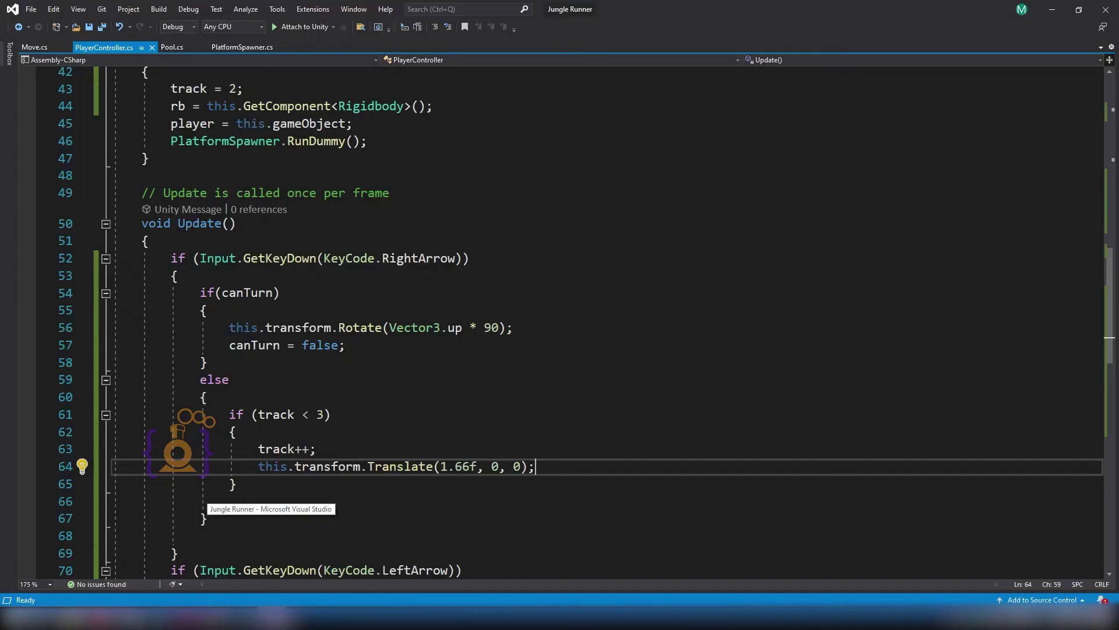
scroll(252, 245, "up", 11)
scroll(252, 245, "up", 3)
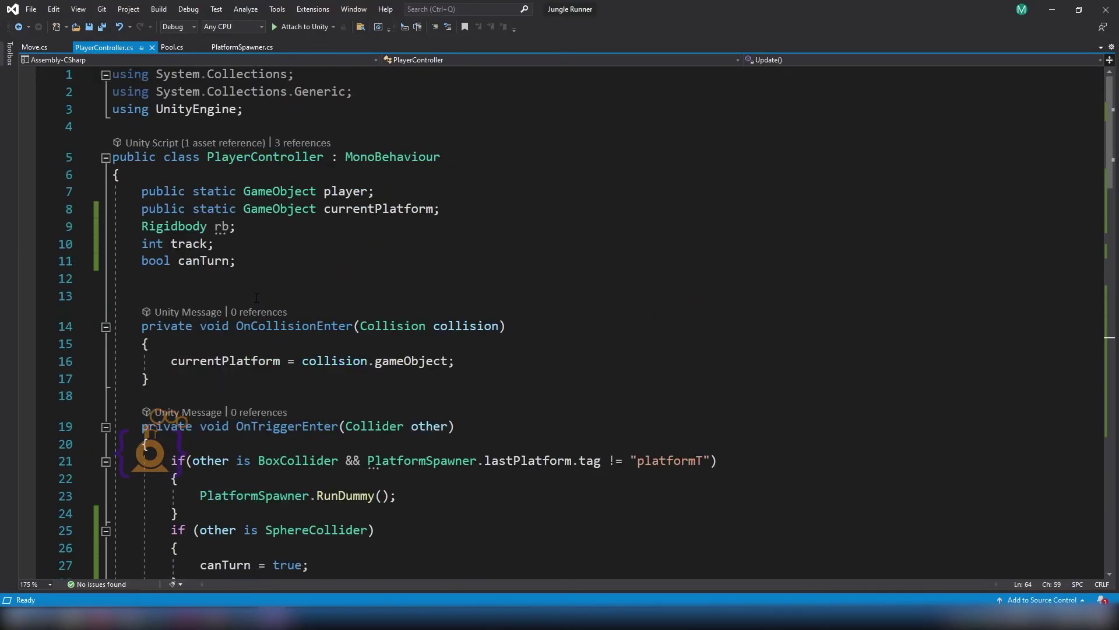
left_click(252, 260)
key("Return")
type("Vector3 startPos;")
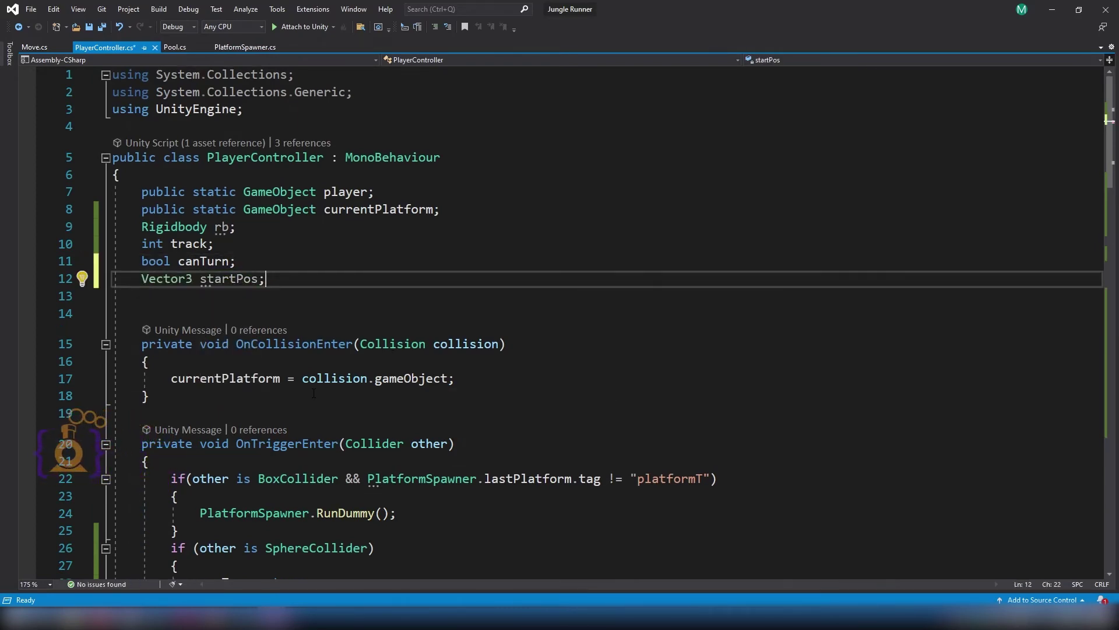
type(" = ")
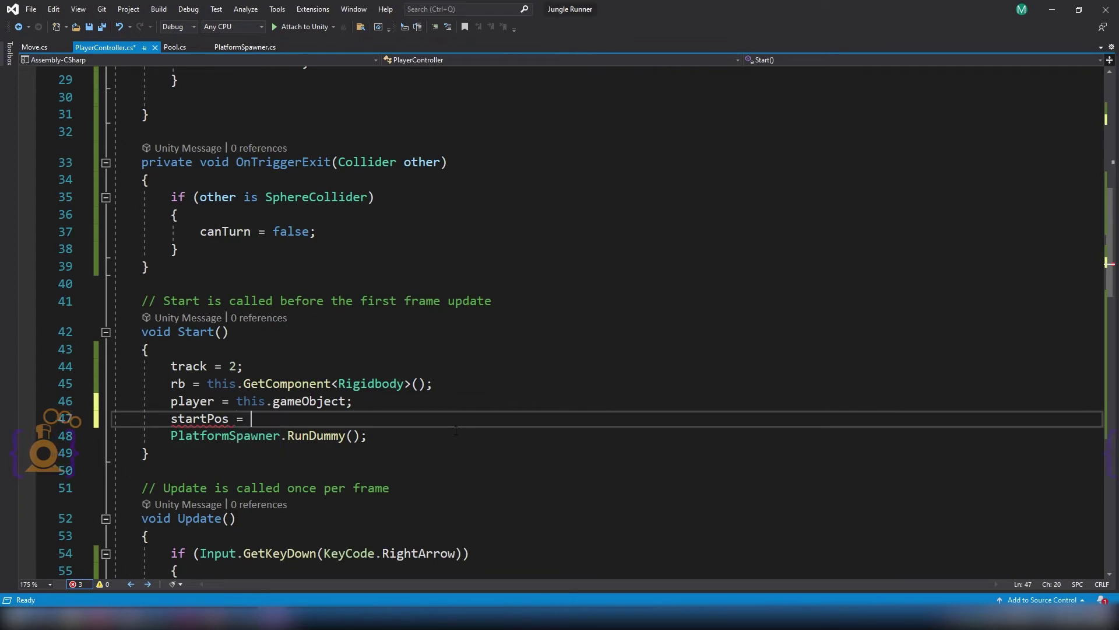
type("thi")
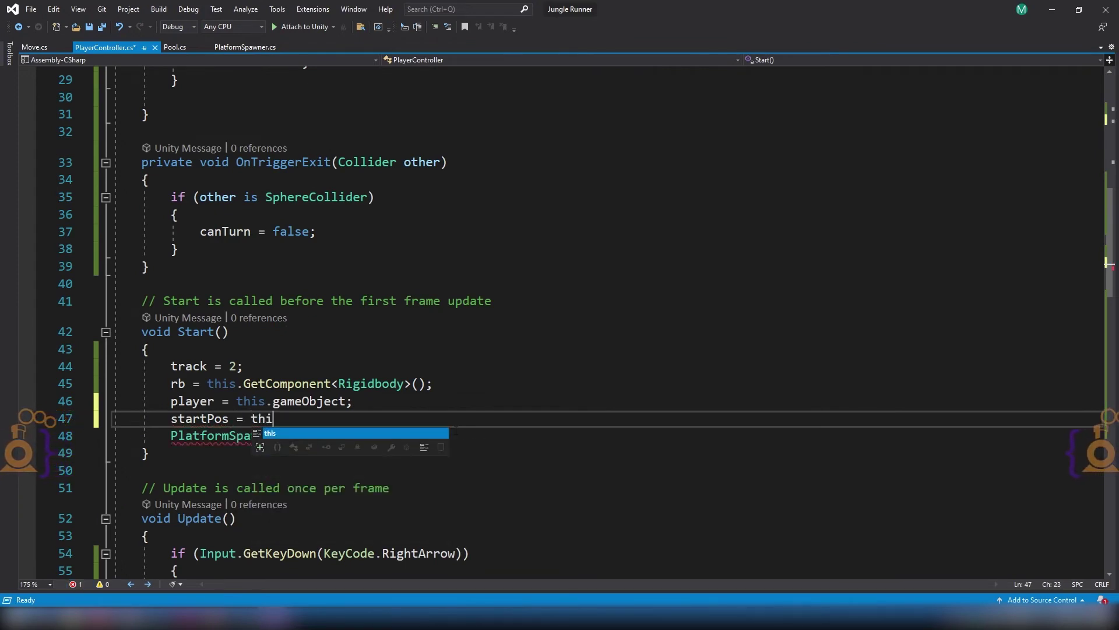
type("s.tr")
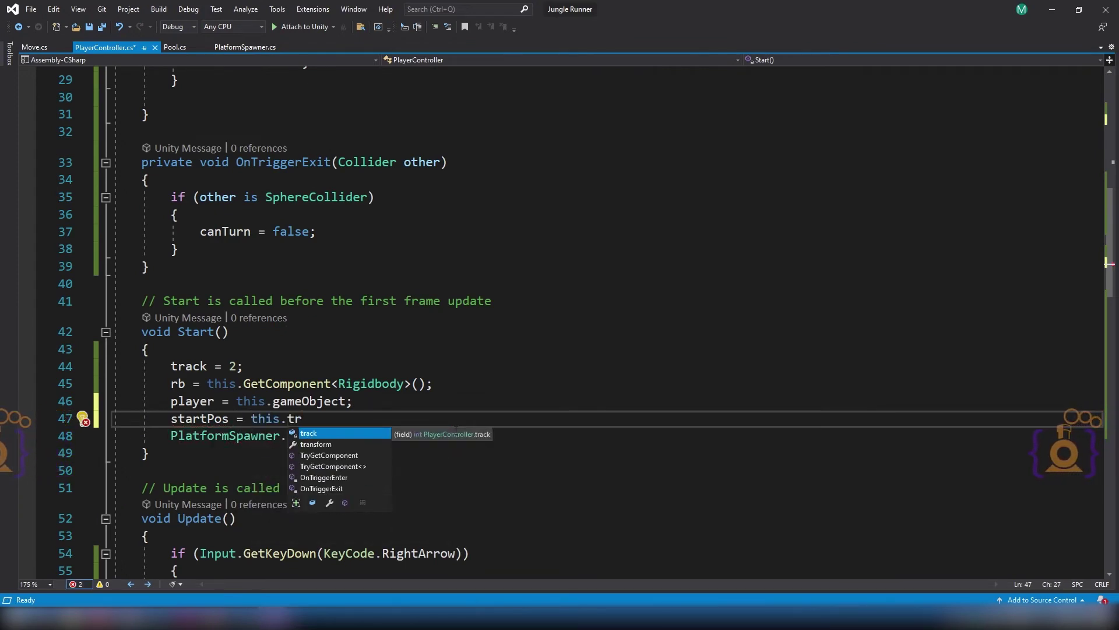
key("BackSpace")
key("BackSpace")
key("BackSpace")
key("BackSpace")
key("BackSpace")
key("BackSpace")
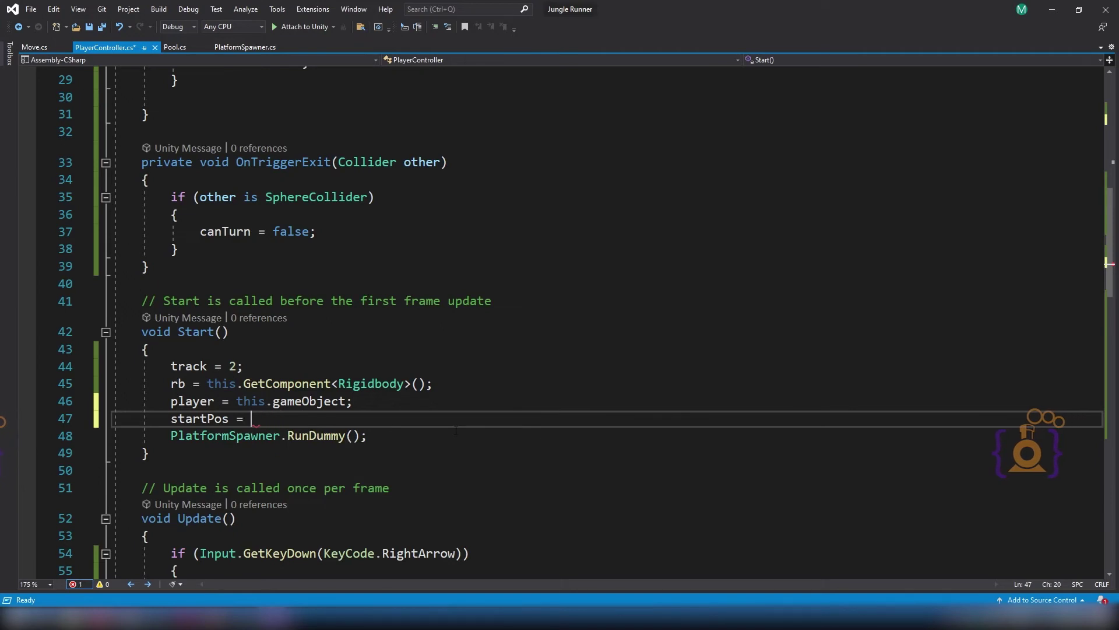
Complete the statement as startPos = player.transform.position; using IntelliSense completions.
double_click(192, 401)
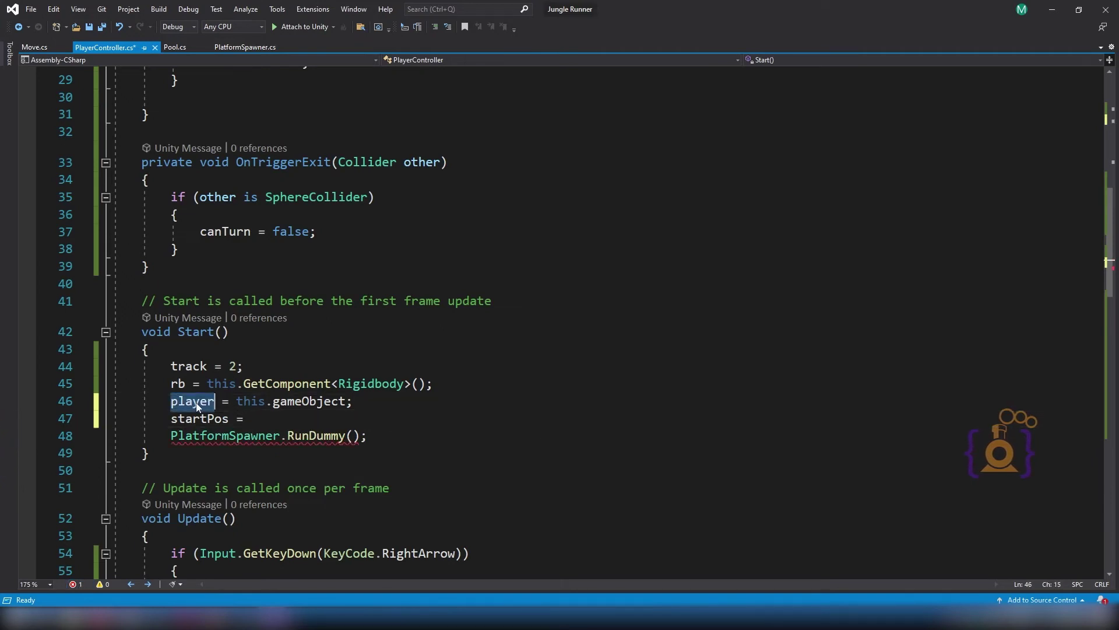
left_click(261, 416)
type("p")
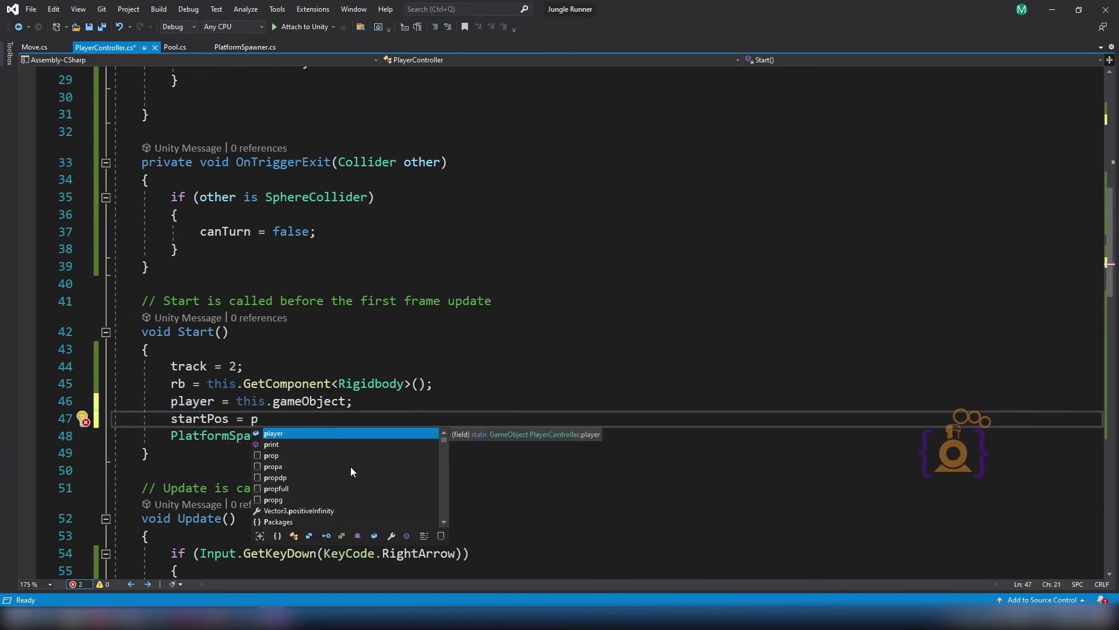
key("Tab")
type(".tr")
key("Tab")
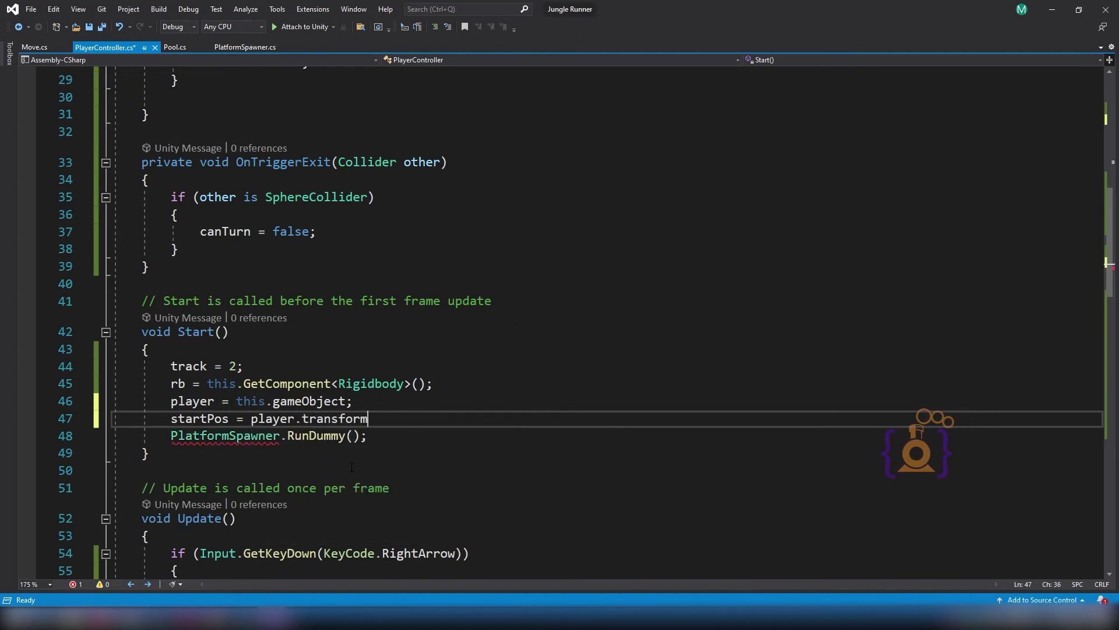
type(".po")
key("Tab")
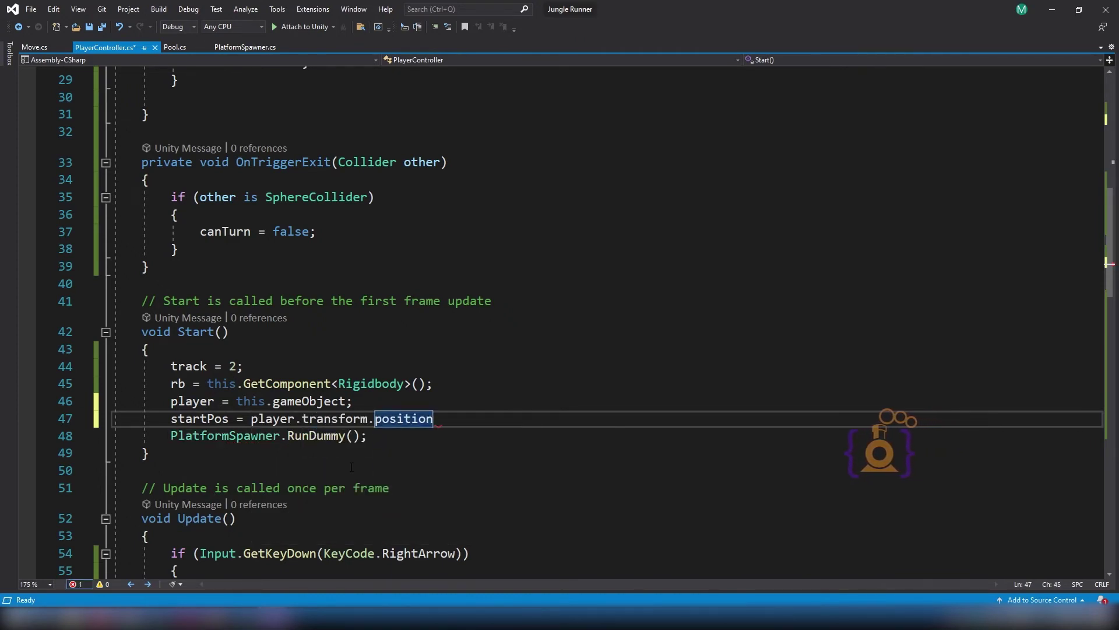
type(";")
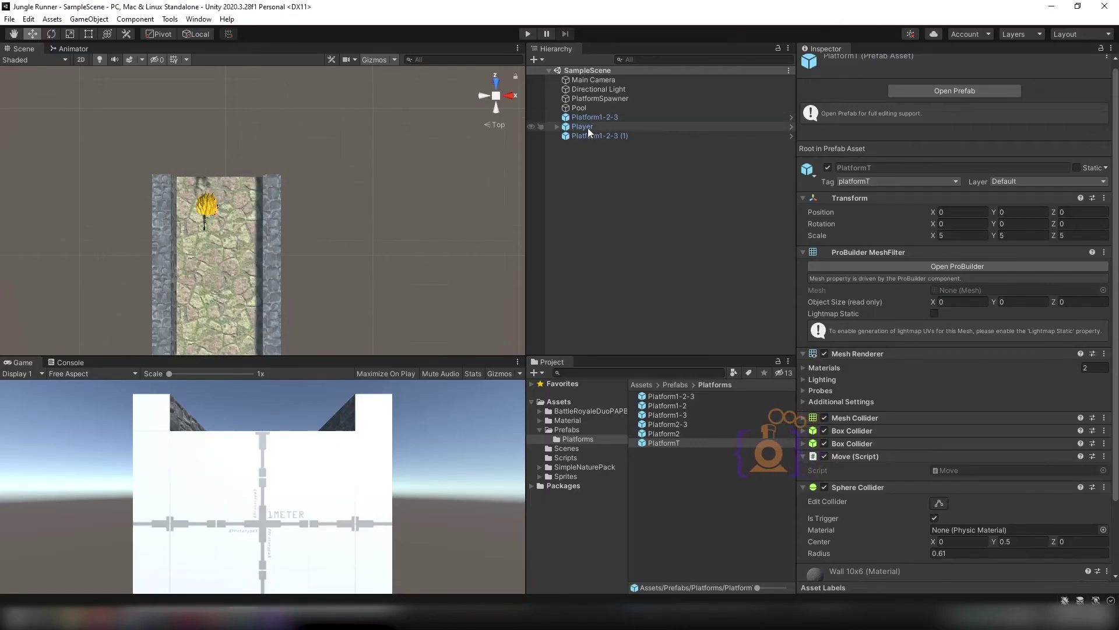
Check the Player object's components in Unity, then return to the PlayerController script.
left_click(588, 128)
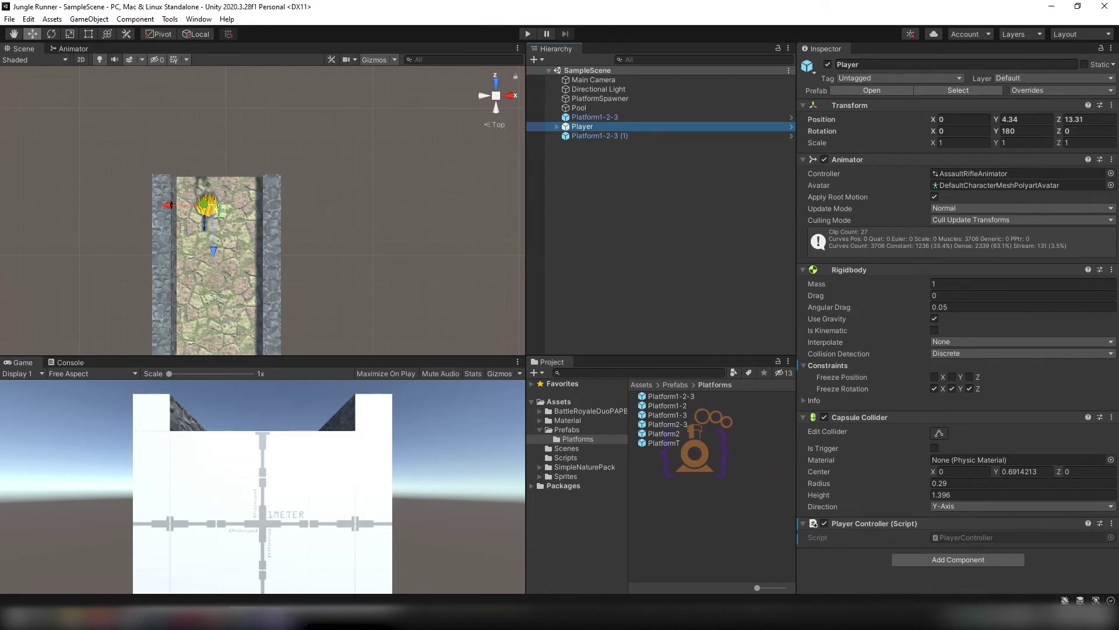
mouse_move(285, 620)
left_click(274, 557)
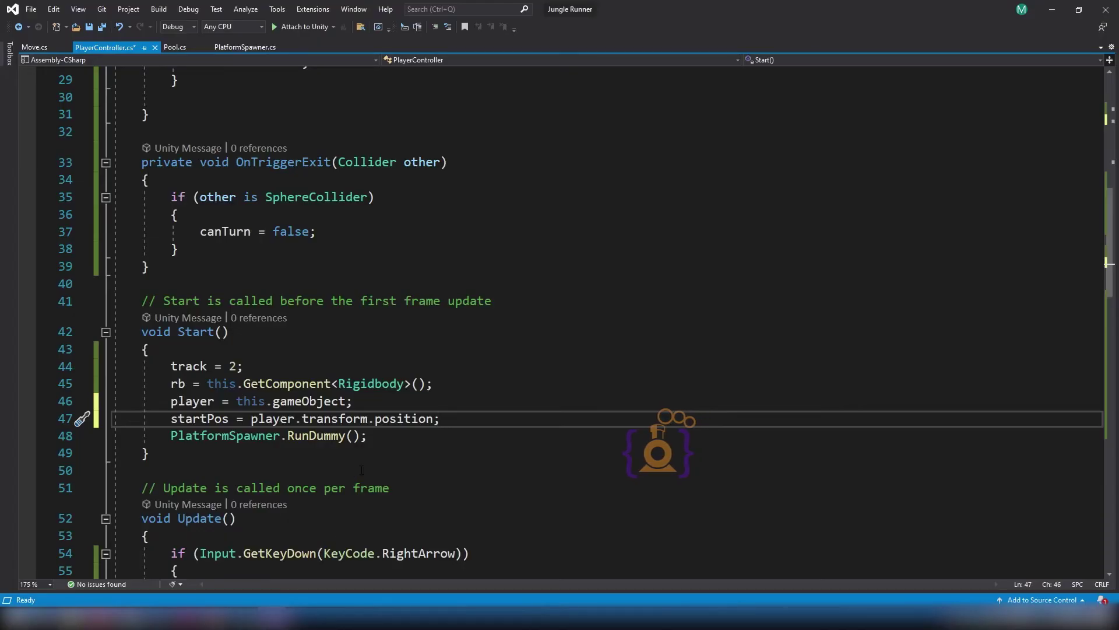
Save the script and declare an int takedTurn field below startPos.
key("ctrl+s")
scroll(361, 470, "up", 4)
scroll(315, 362, "up", 4)
scroll(274, 260, "up", 2)
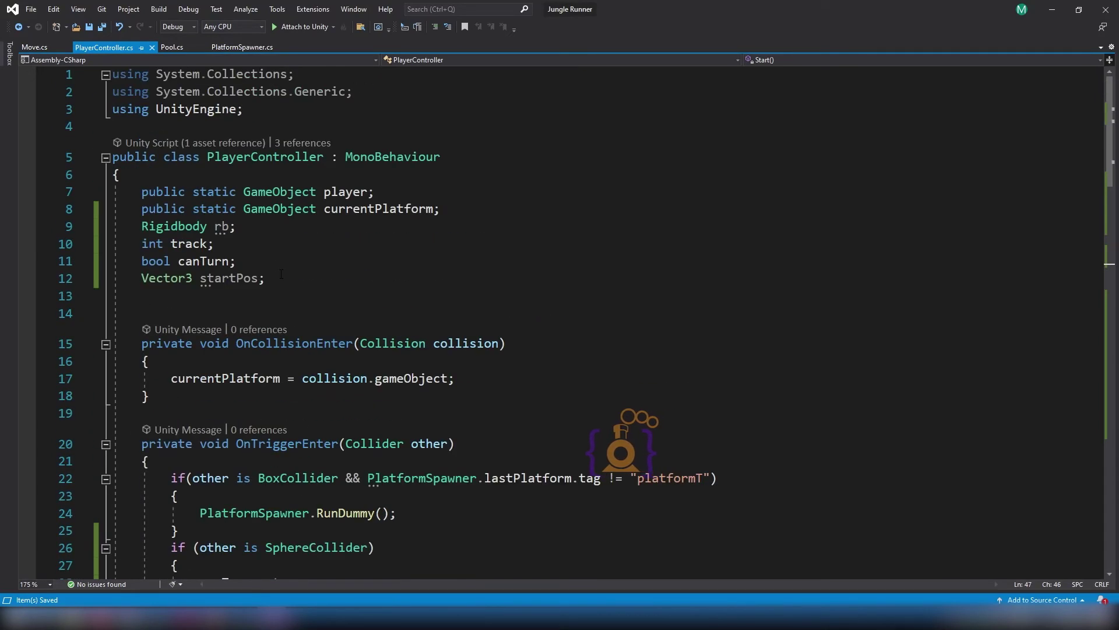
left_click(282, 274)
key("Return")
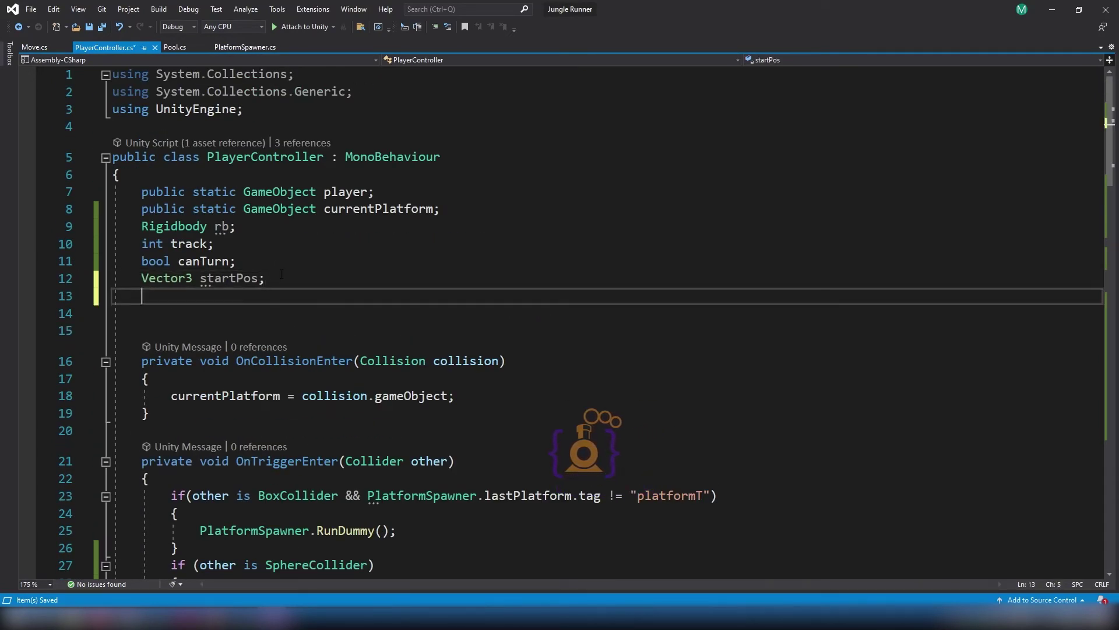
type("int takedTurn;")
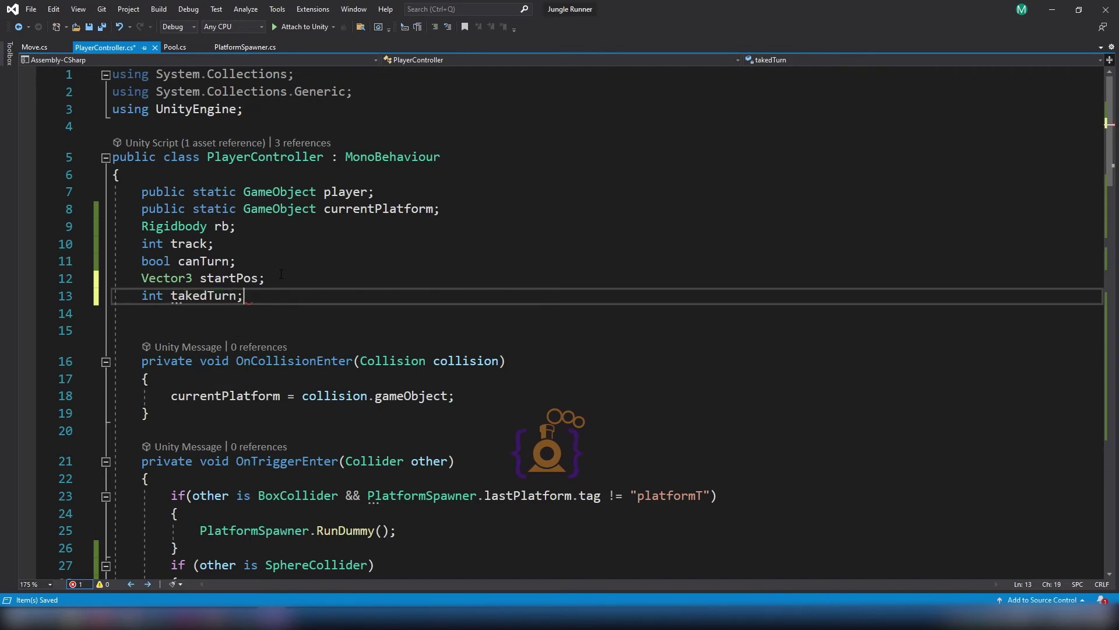
Initialize takedTurn = 1; in Start() below the track = 2 line.
scroll(274, 286, "down", 2)
scroll(235, 331, "down", 8)
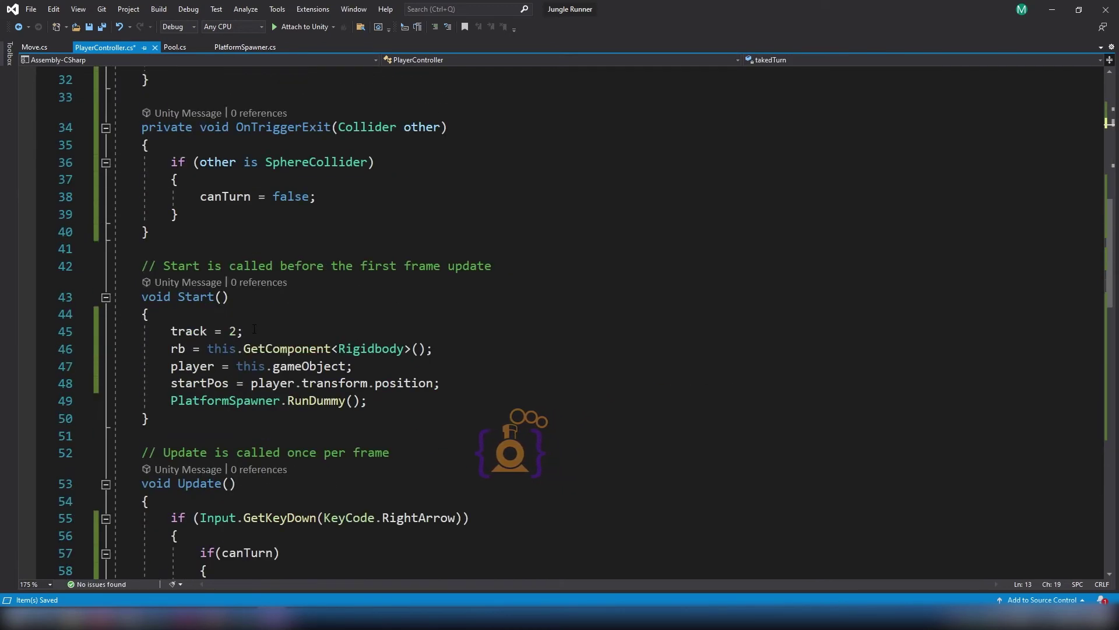
left_click(254, 329)
key("Return")
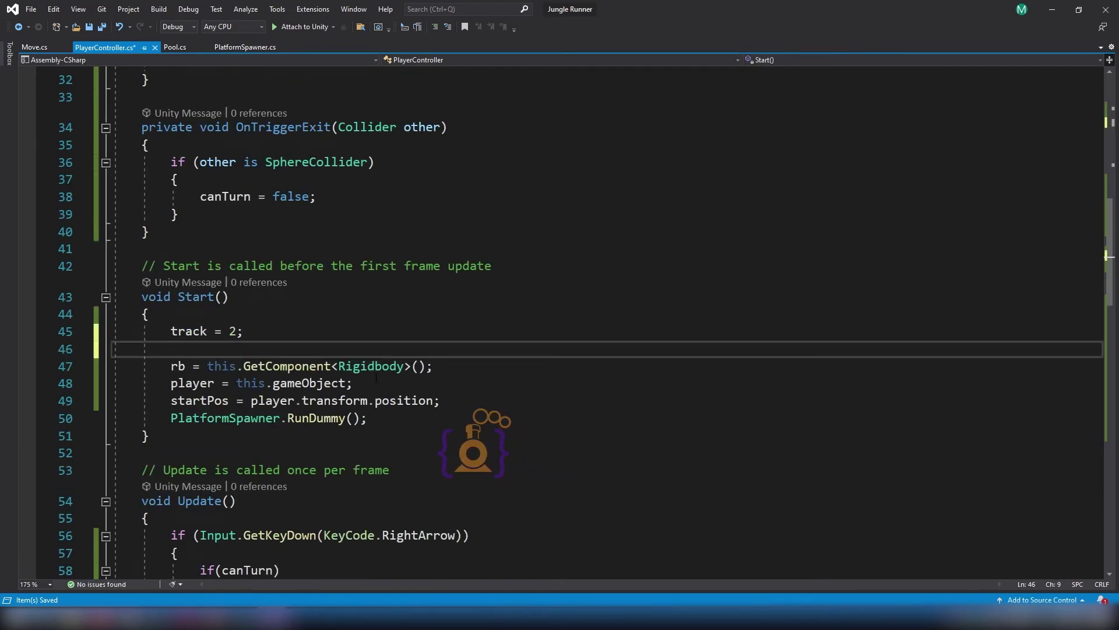
type("takedTurn = 1")
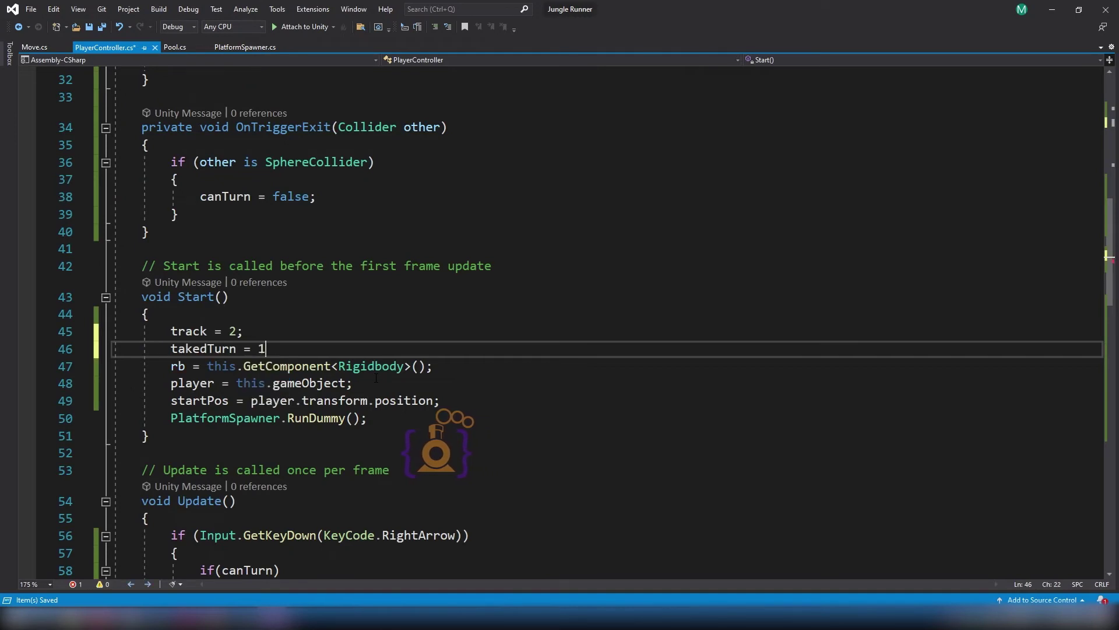
type(";")
Add an if (takedTurn > 0) block after canTurn = false in the right turn.
scroll(80, 350, "down", 6)
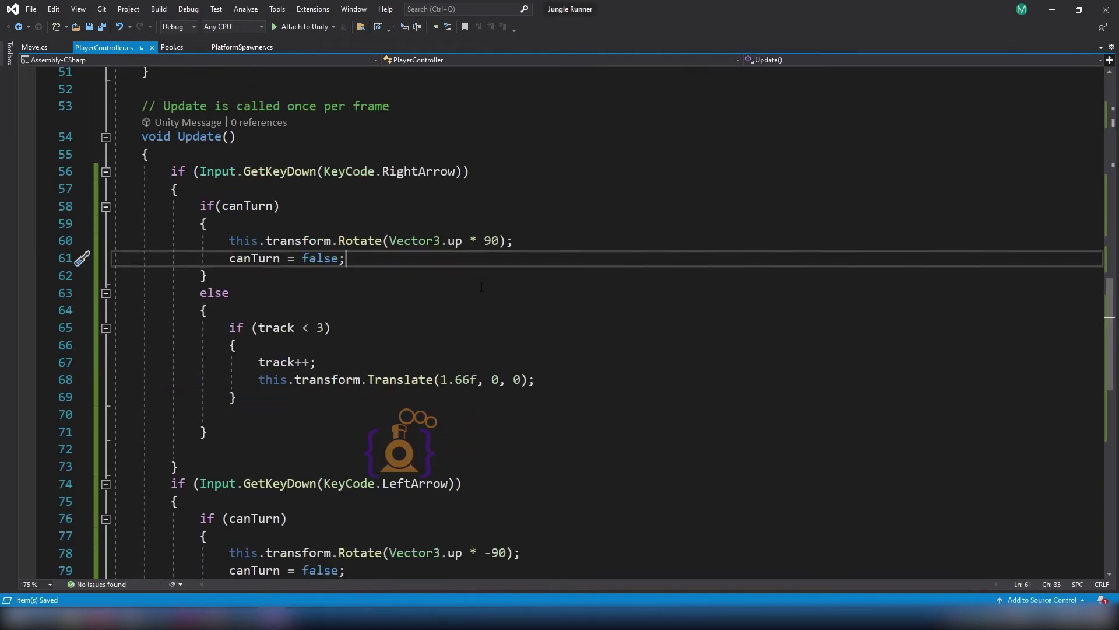
left_click(481, 280)
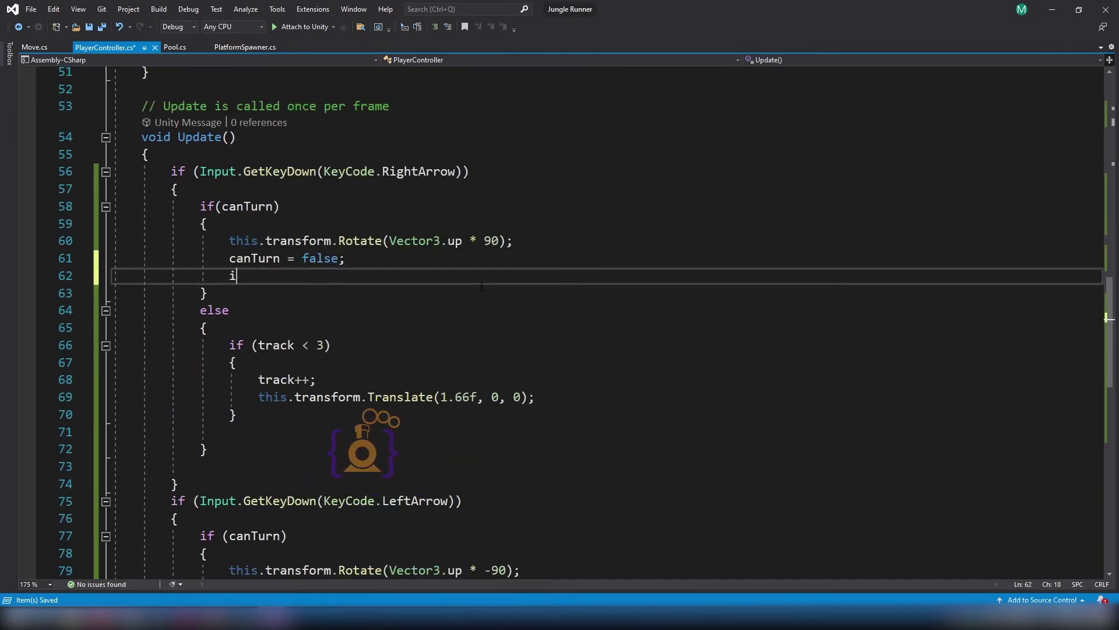
type("if(takedTurn")
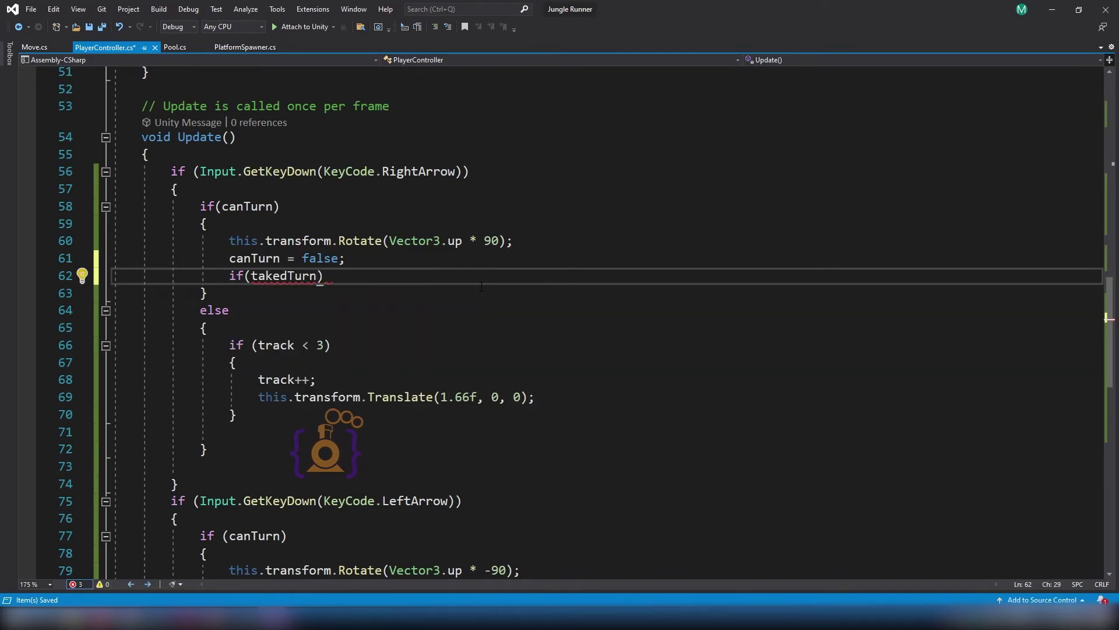
type(" >0")
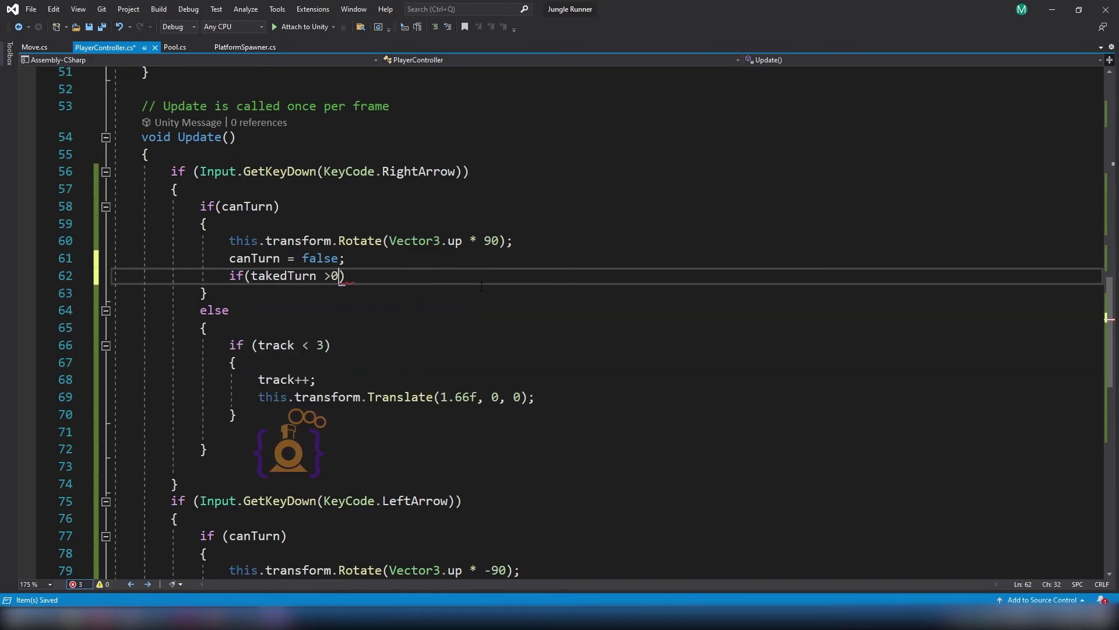
key("Return")
type("{")
key("Return")
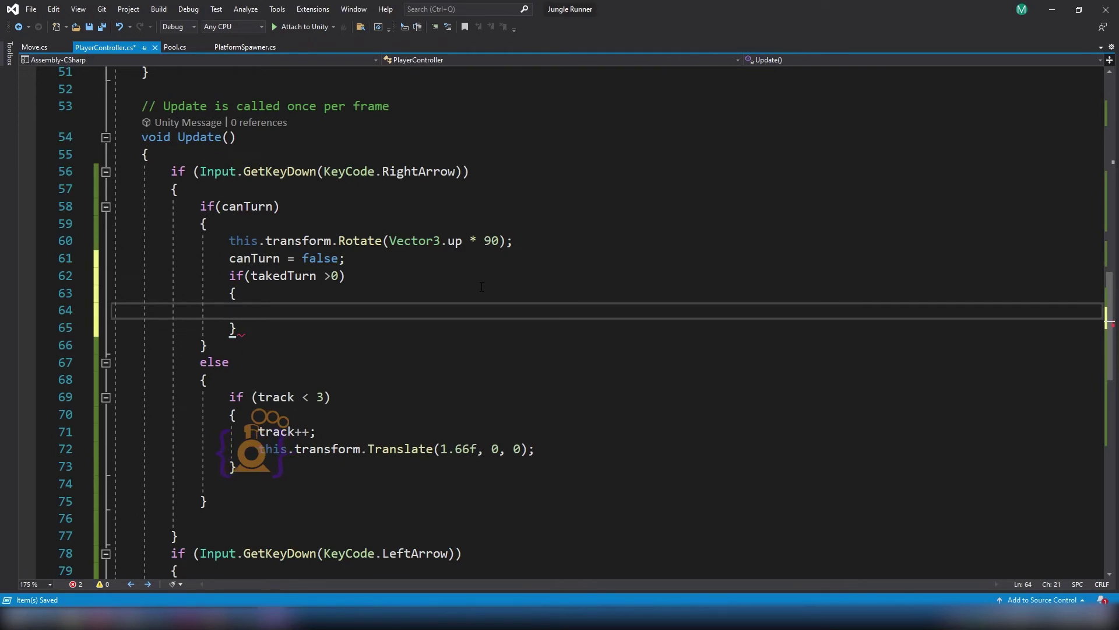
scroll(287, 225, "down", 2)
Begin transform.position = new Vector3(startPos.x, transform.position.y, inside the block.
type("transform")
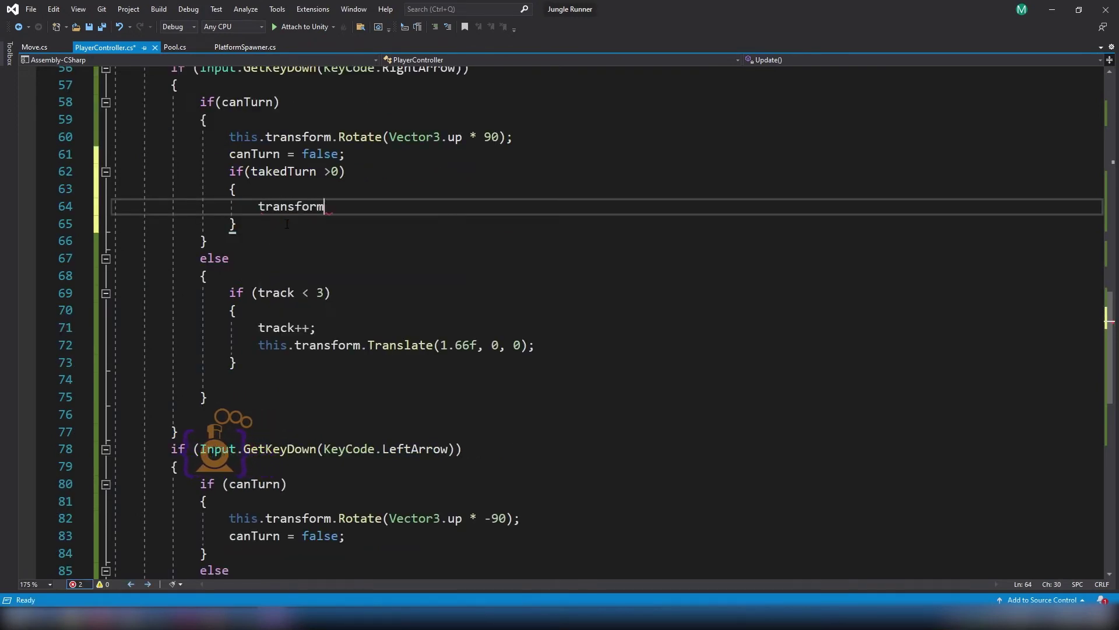
type(".position")
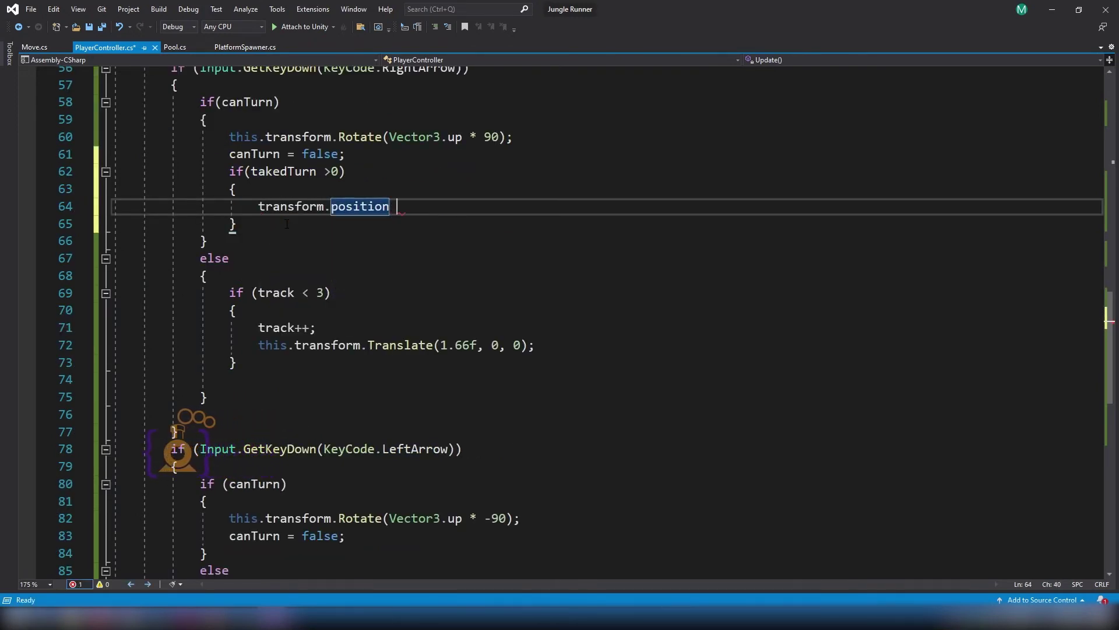
type(" = new")
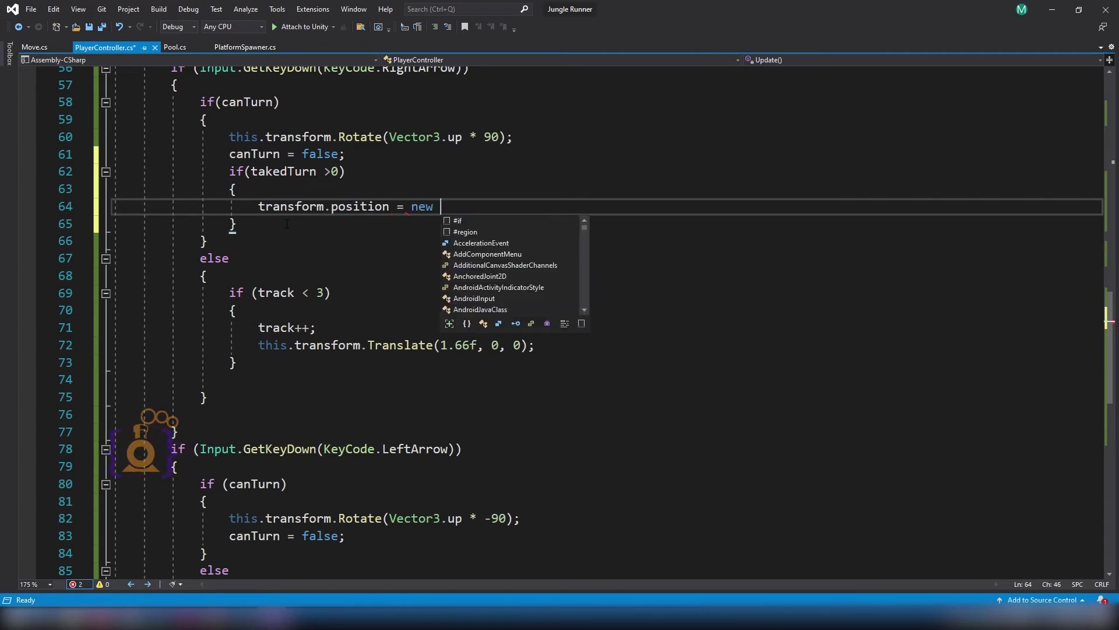
type(" Va")
key("BackSpace")
type("ec")
key("Tab")
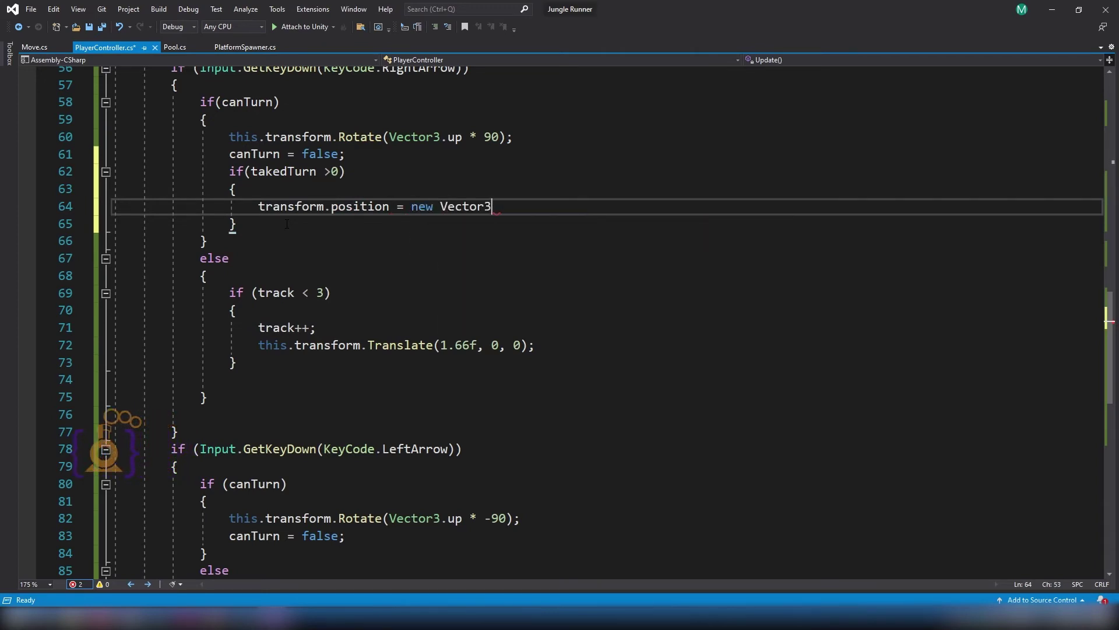
type("(s")
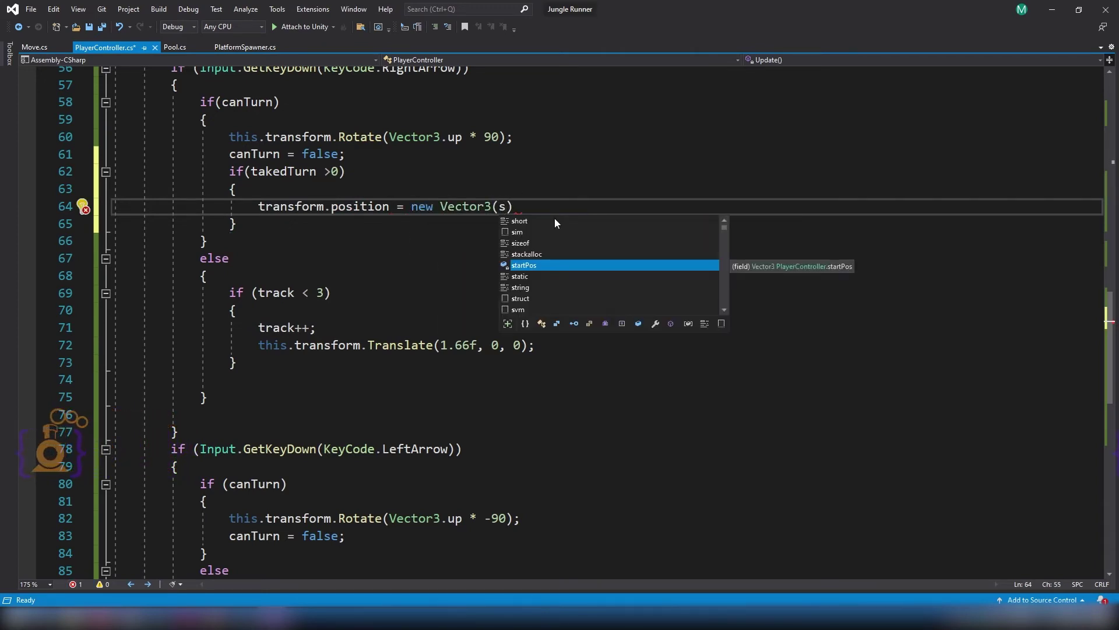
key("Tab")
type(".")
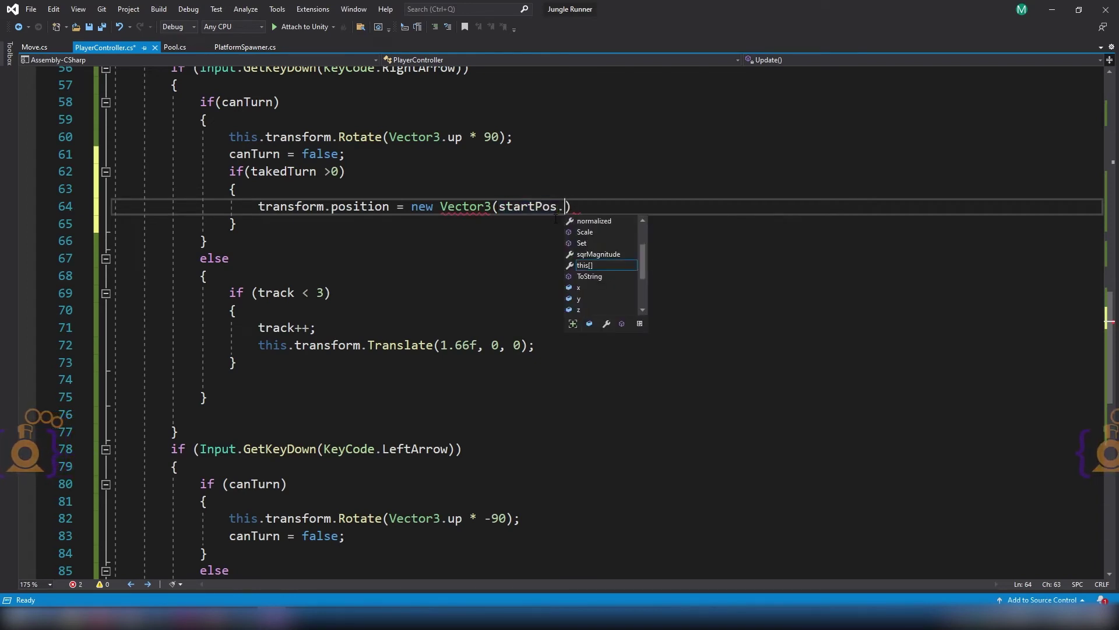
type("x,")
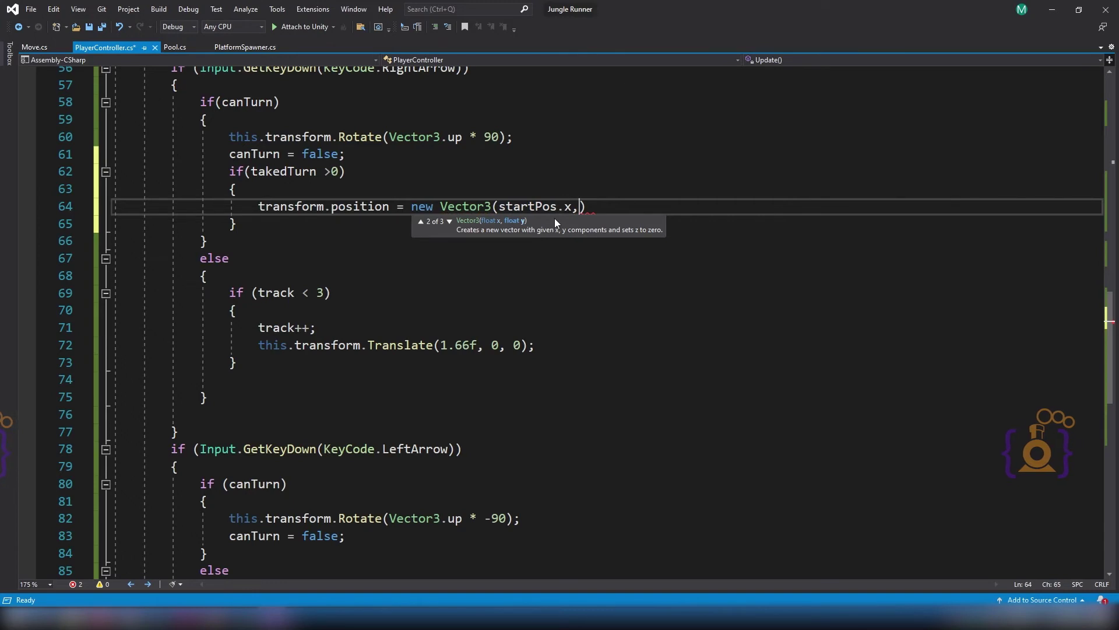
type("transform.po")
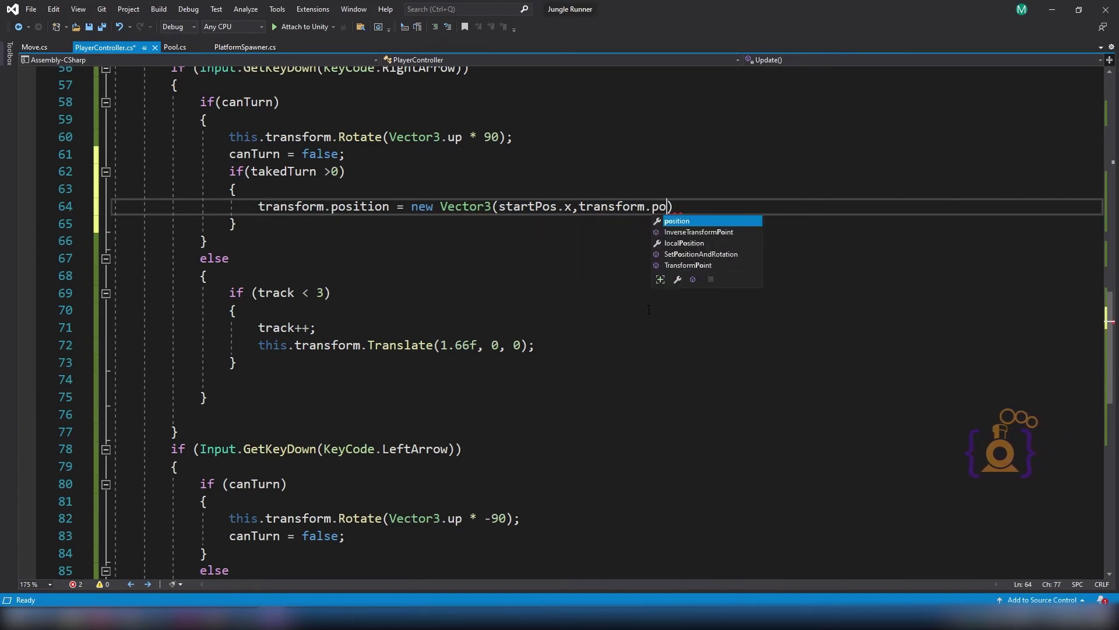
key("Tab")
type(".y")
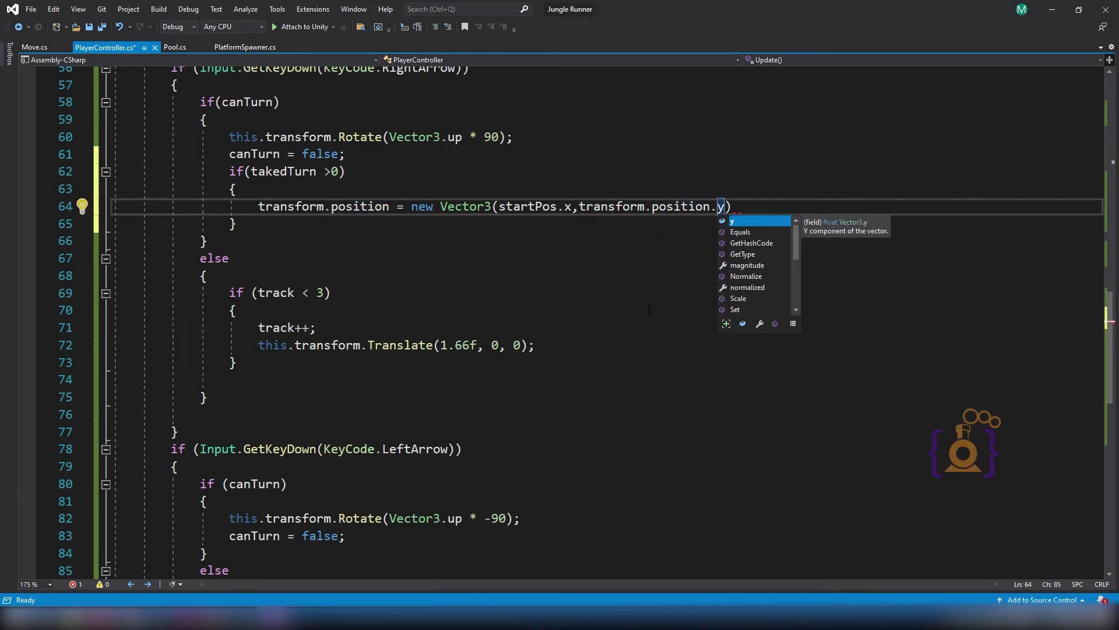
type(",")
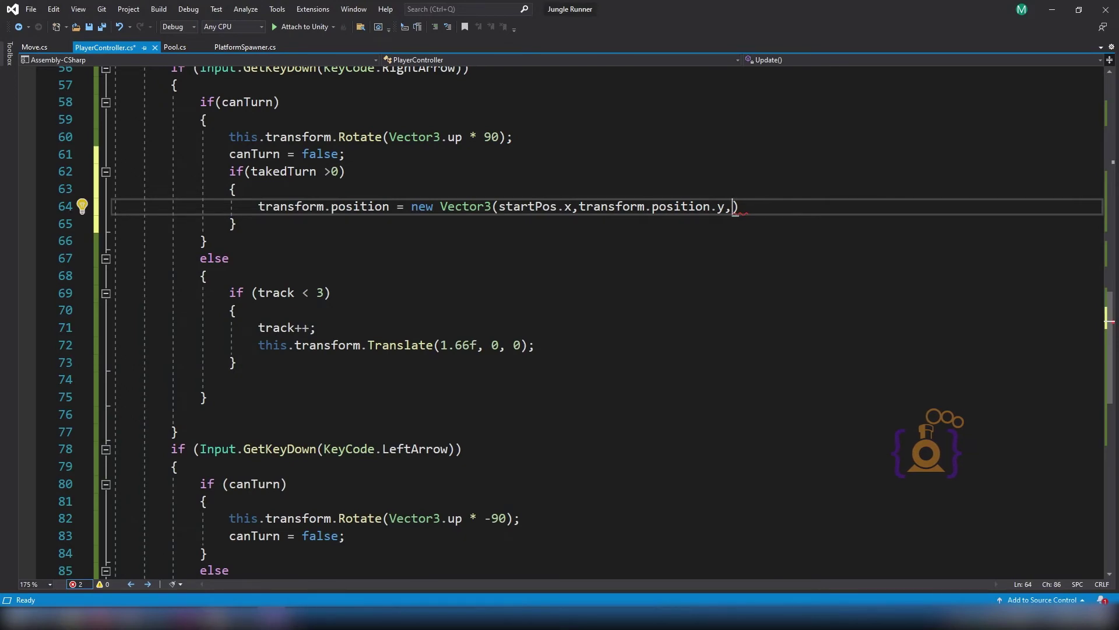
Finish the Vector3 with PlatformSpawner.lastPlatform.transform.position.z); as the z argument.
left_click(217, 568)
left_click(670, 445)
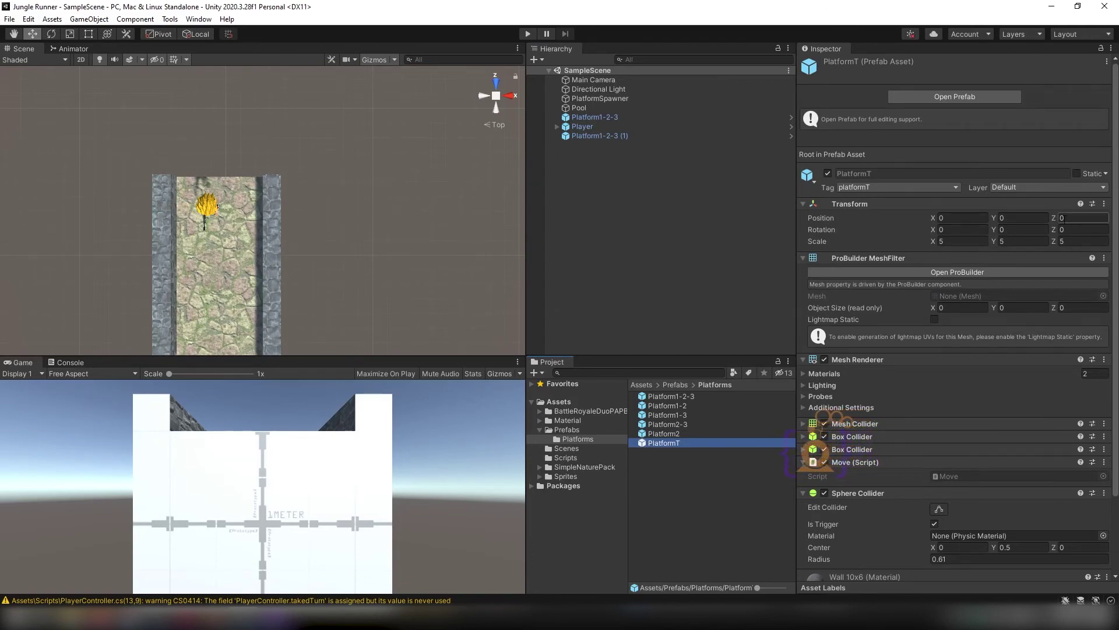
left_click(294, 619)
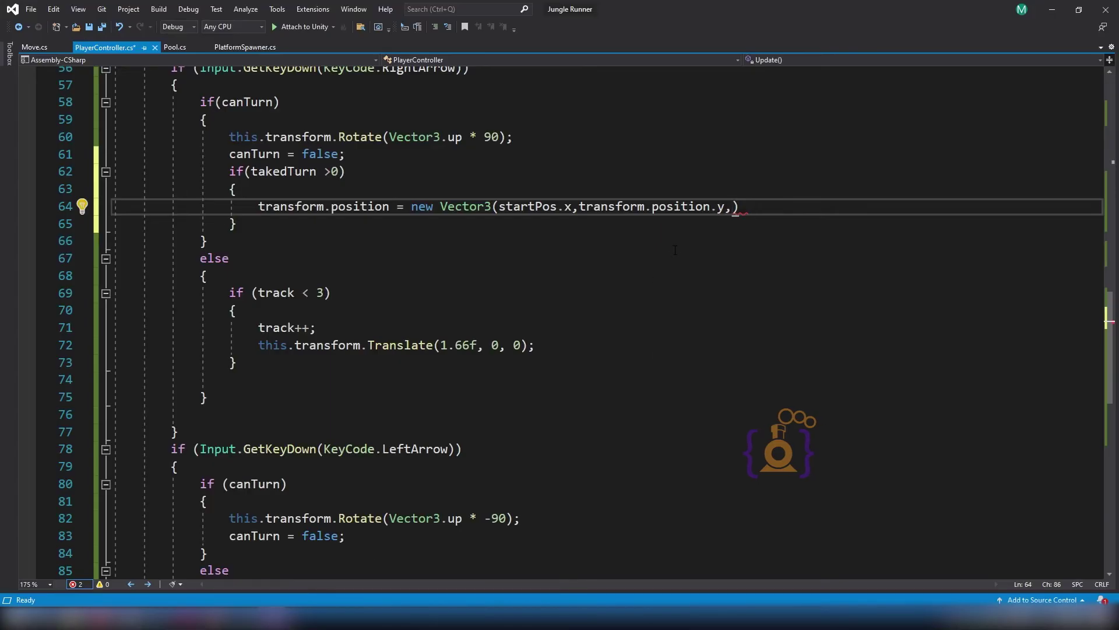
key("Return")
type("PlatformSpawner")
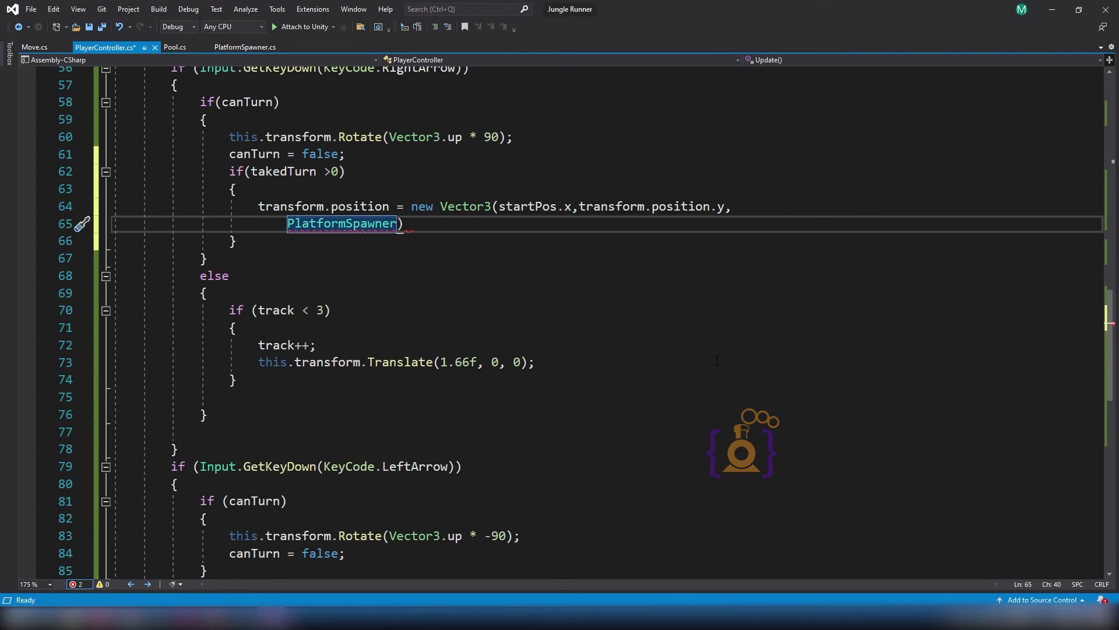
type(".lastPlatform")
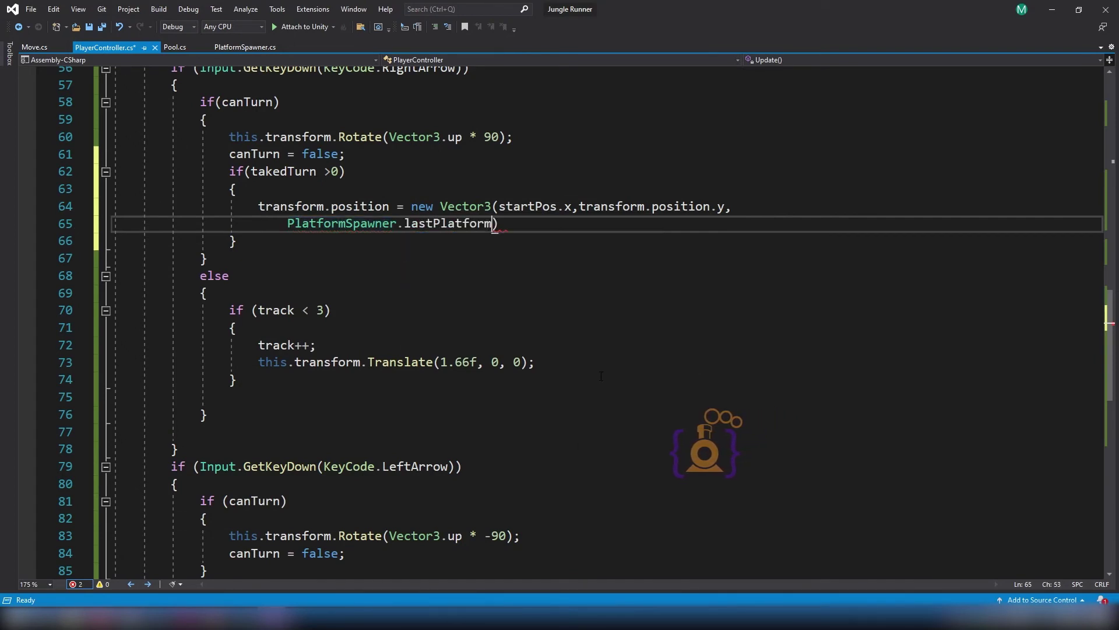
type(".")
key("Tab")
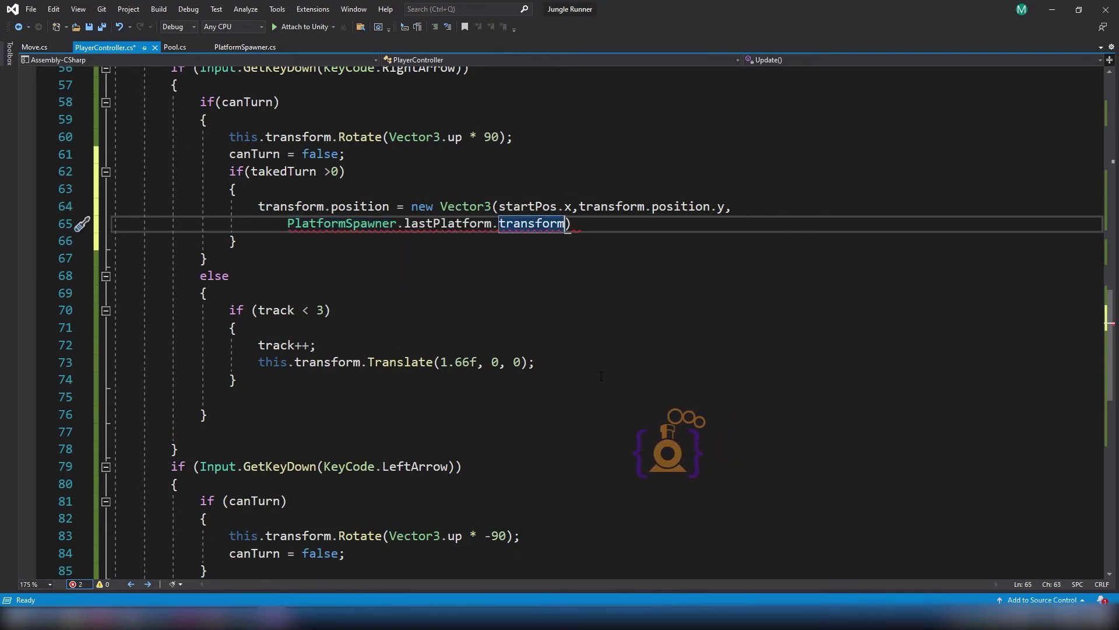
type(".position.z);")
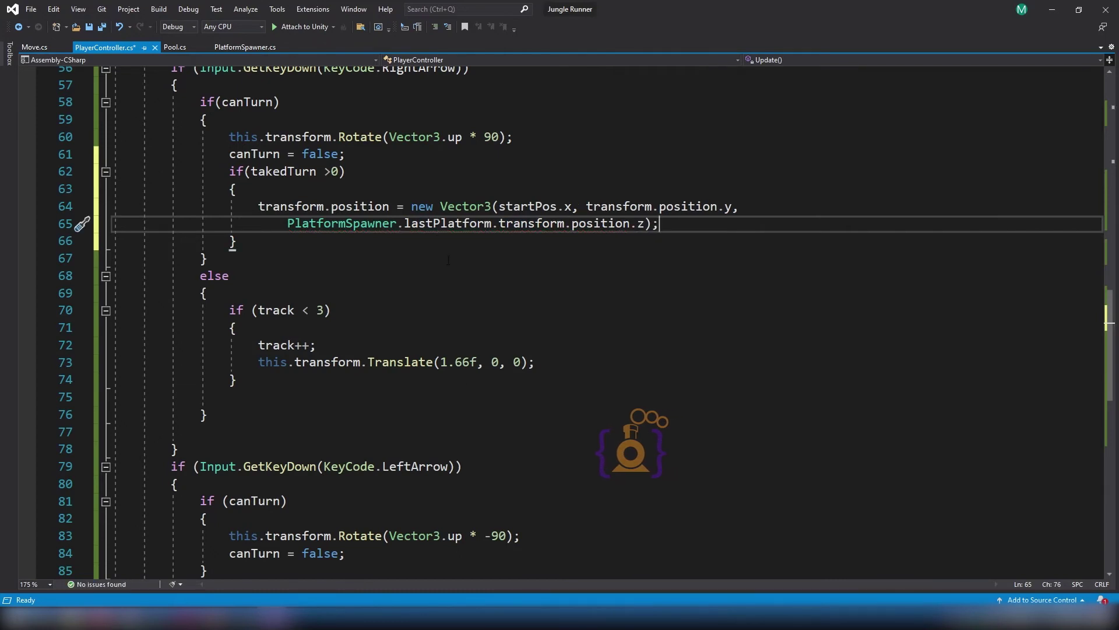
Inspect the lastPlatform position code in PlatformSpawner.cs, then save PlayerController.cs.
left_click(235, 46)
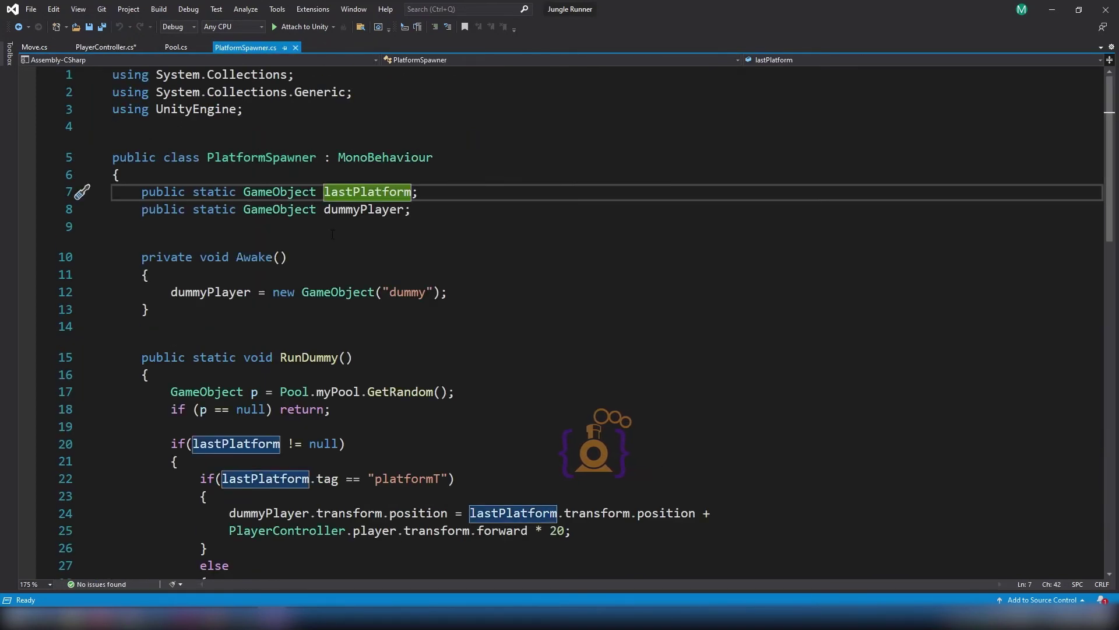
scroll(270, 350, "down", 3)
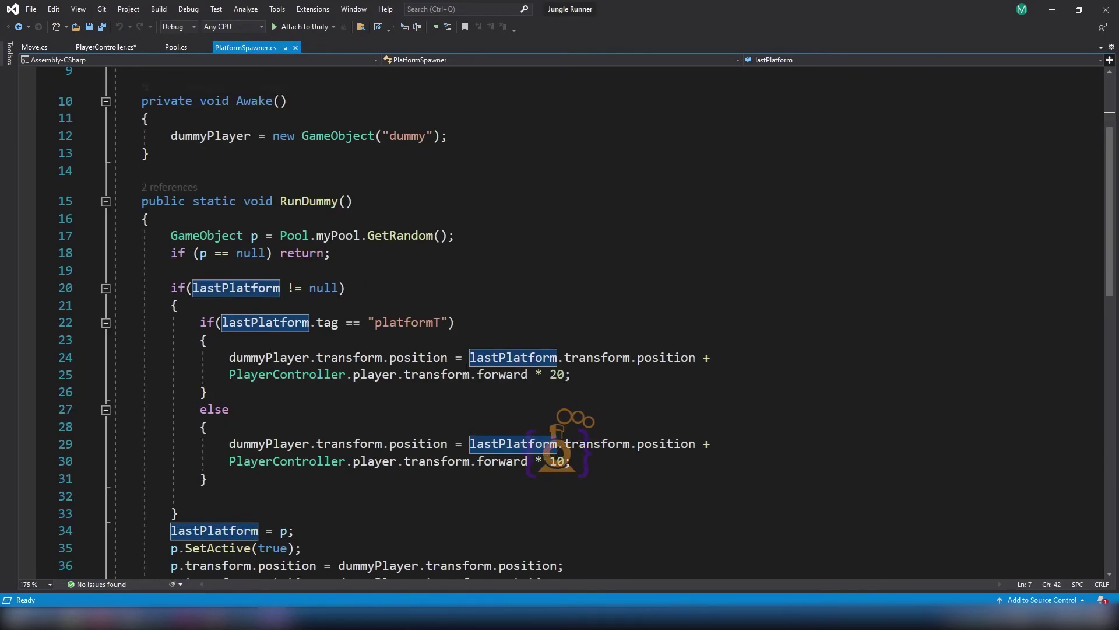
left_click(586, 357)
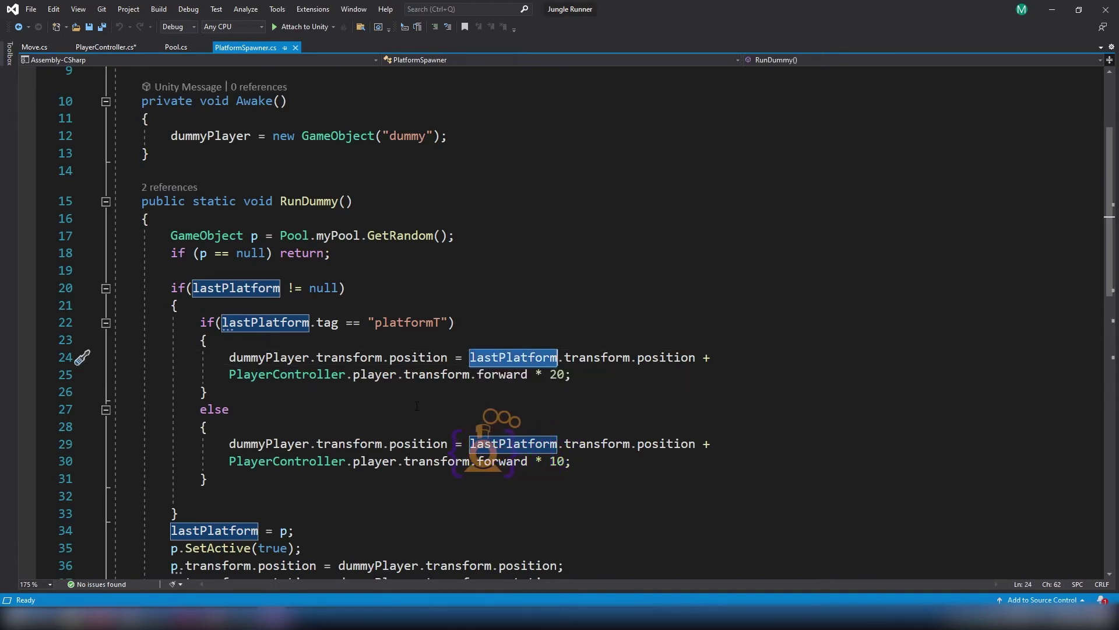
mouse_move(501, 358)
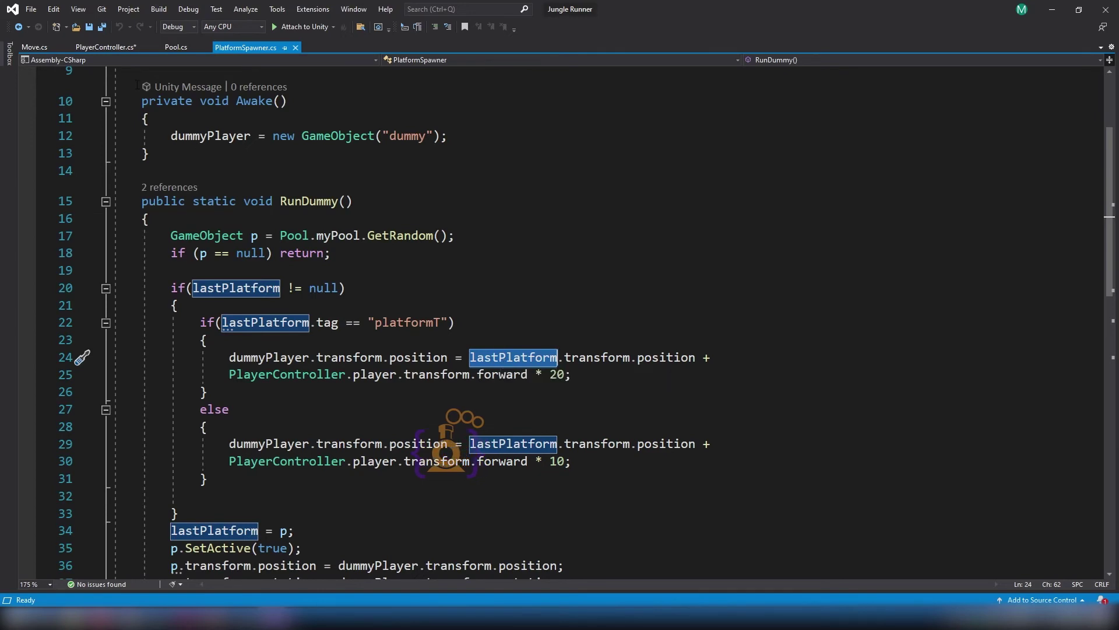
key("ctrl+Tab")
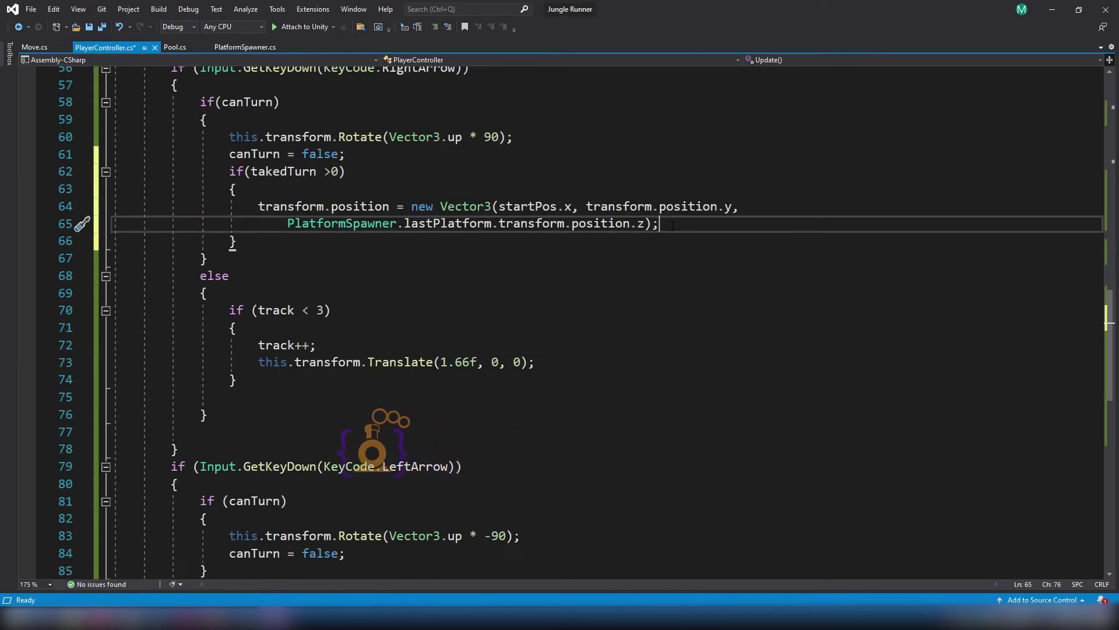
key("ctrl+s")
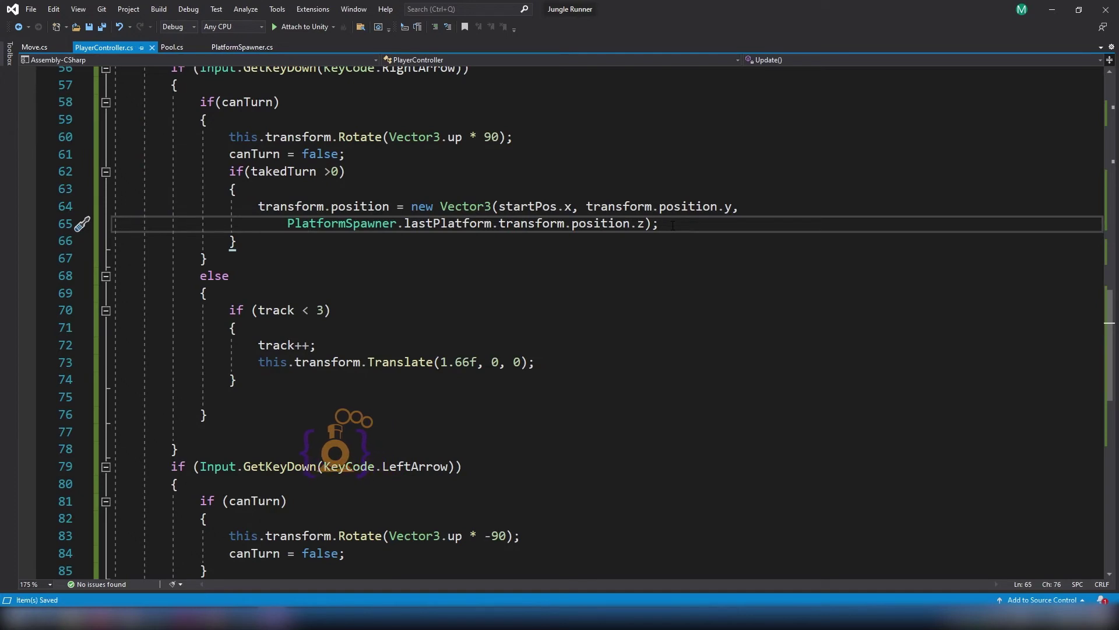
Insert takedTurn = 0; as the first statement of the takedTurn > 0 branch.
left_click(318, 189)
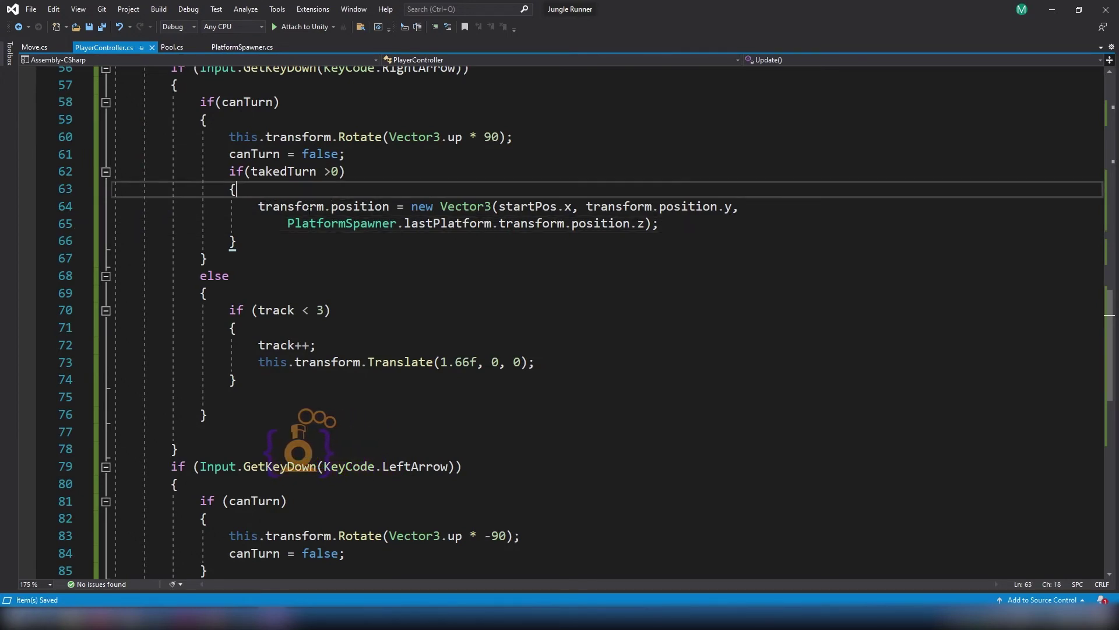
key("Return")
type("ta")
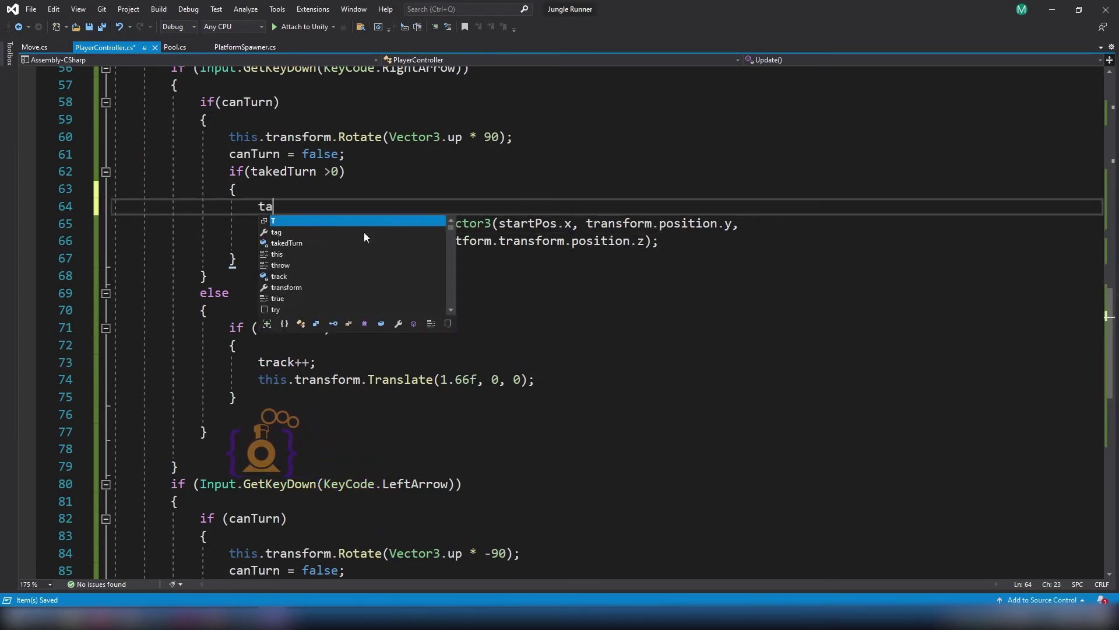
key("Tab")
type("=")
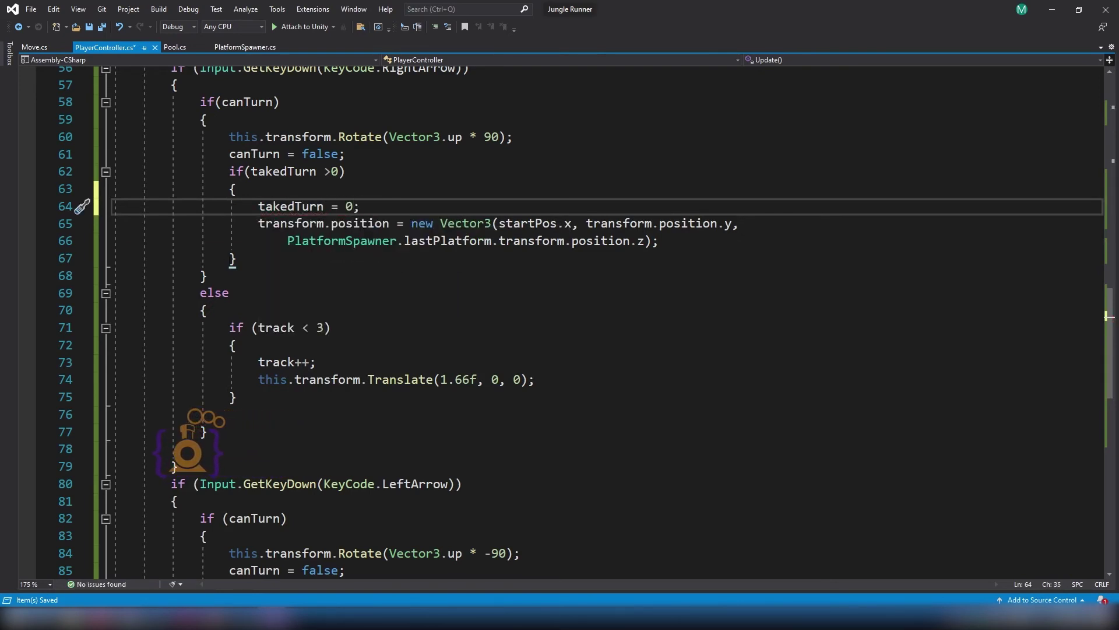
Add an empty else block after the branch and select the takedTurn = 0 statement.
left_click(247, 260)
key("Return")
type("es")
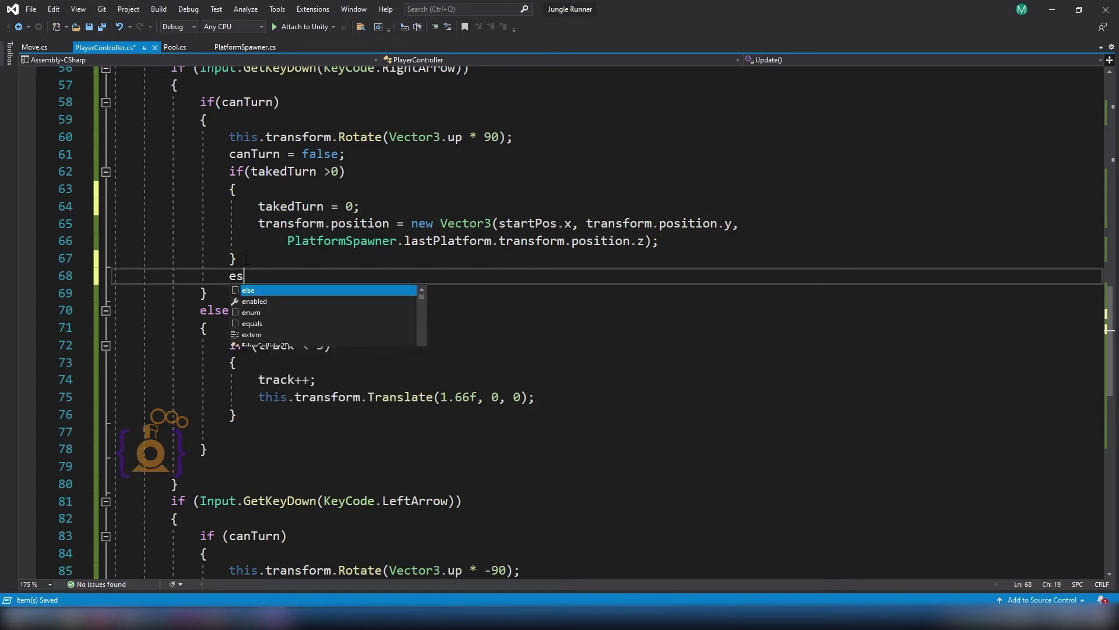
key("BackSpace")
type("lse")
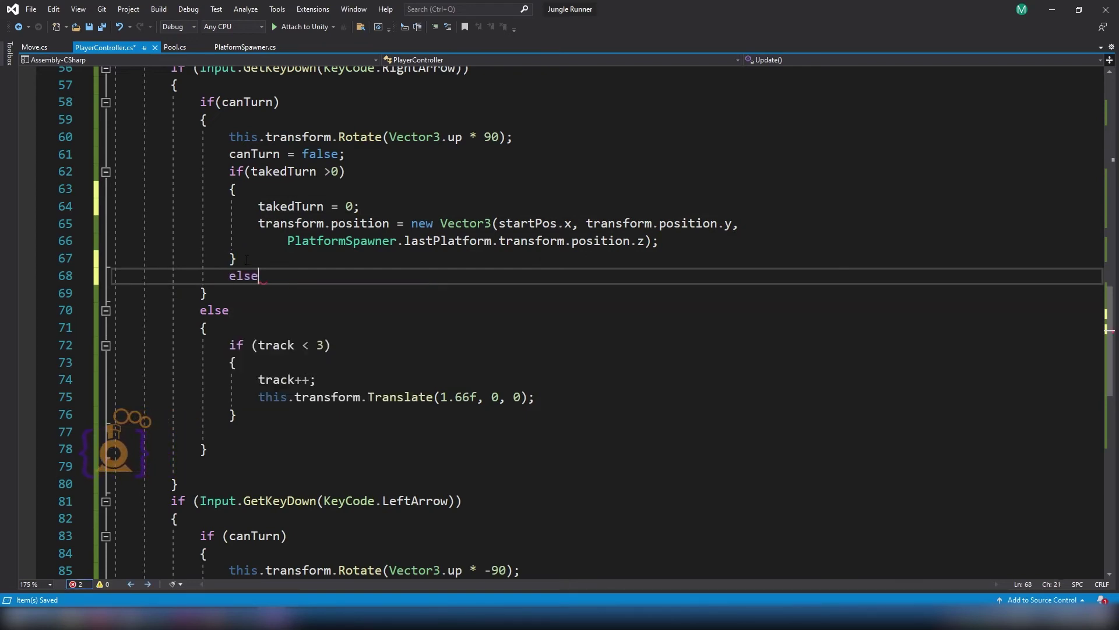
key("Return")
type("{")
key("Return")
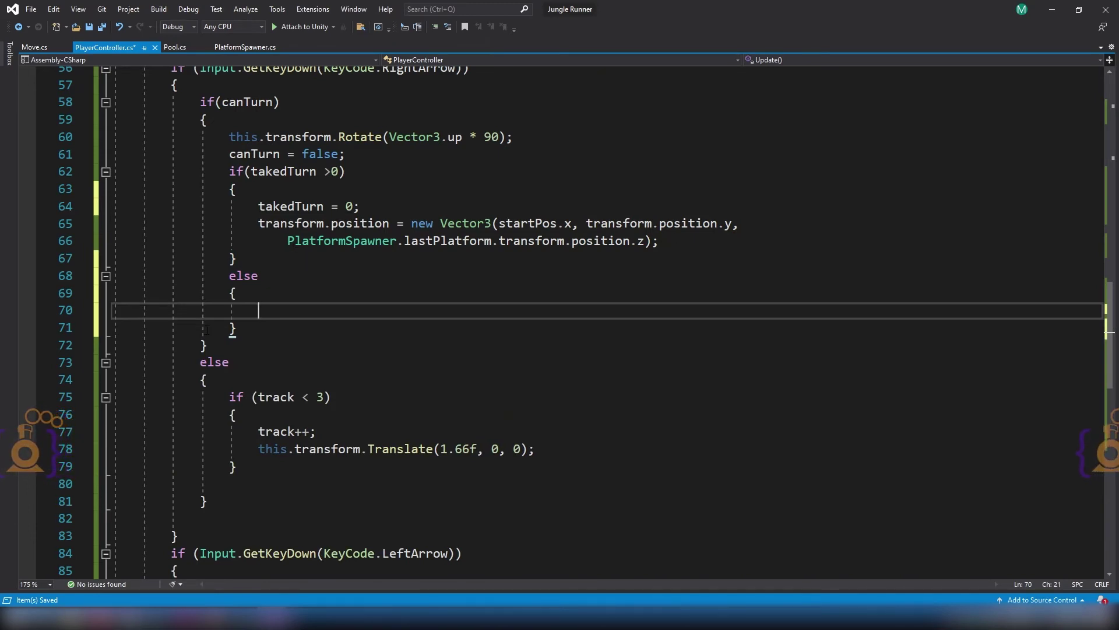
left_click_drag(258, 207, 361, 206)
key("ctrl+c")
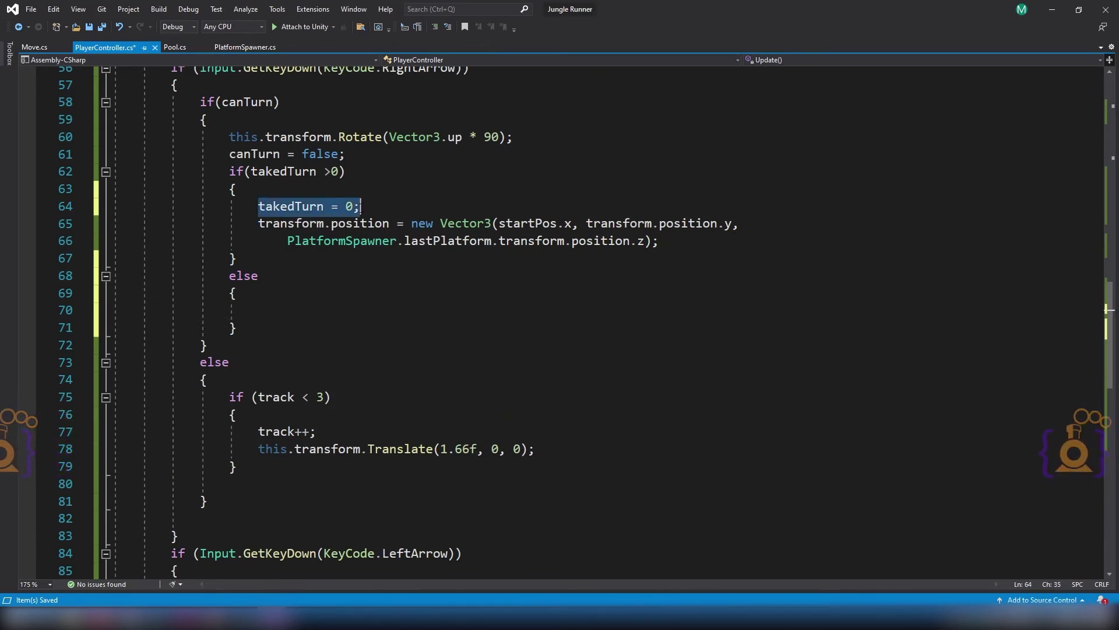
Paste the reset statement into the else block and change it to takedTurn = 1.
left_click(273, 301)
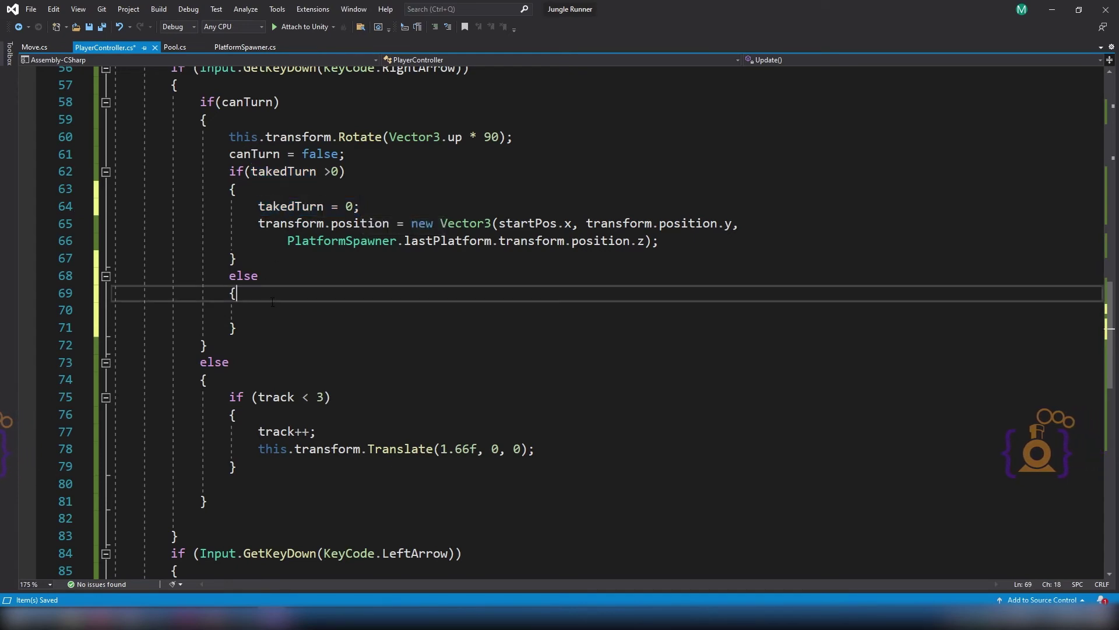
key("Return")
key("ctrl+v")
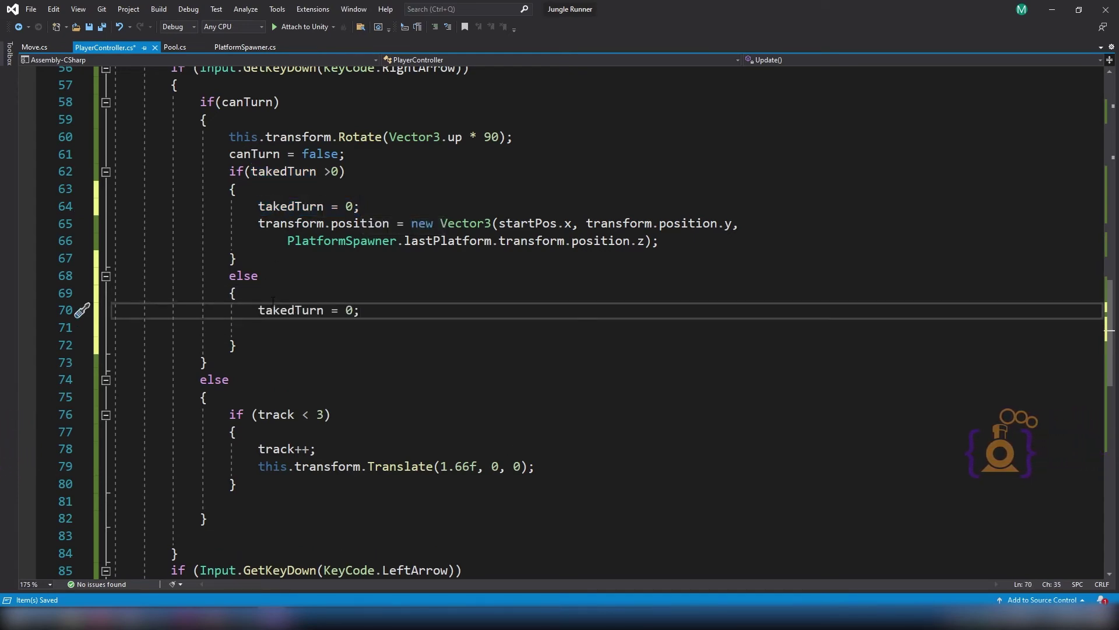
key("BackSpace")
key("BackSpace")
type("1")
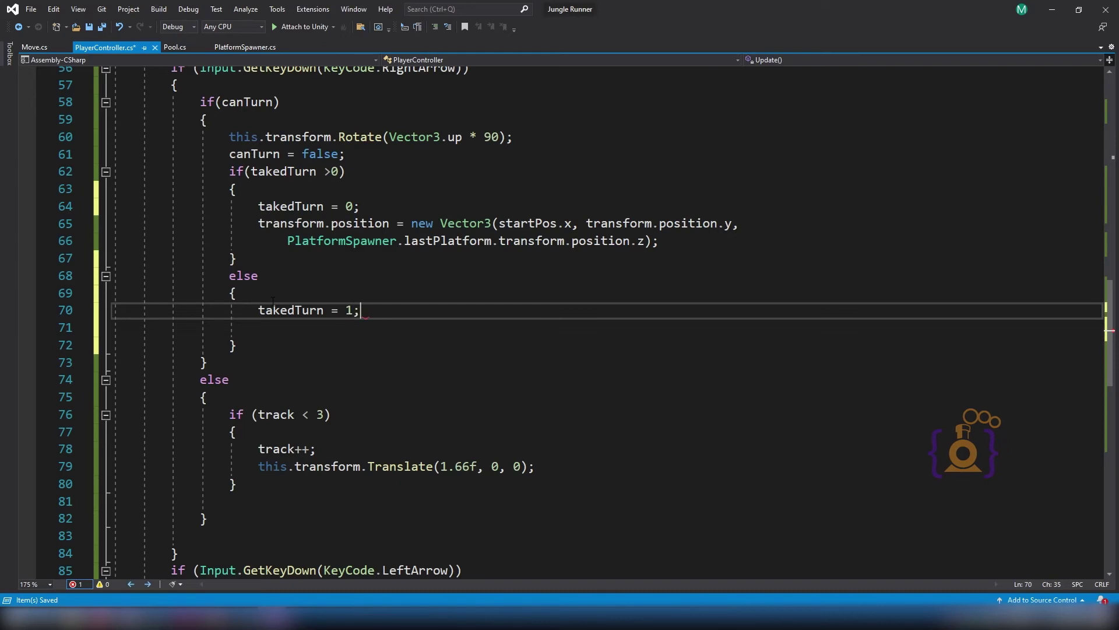
key("Return")
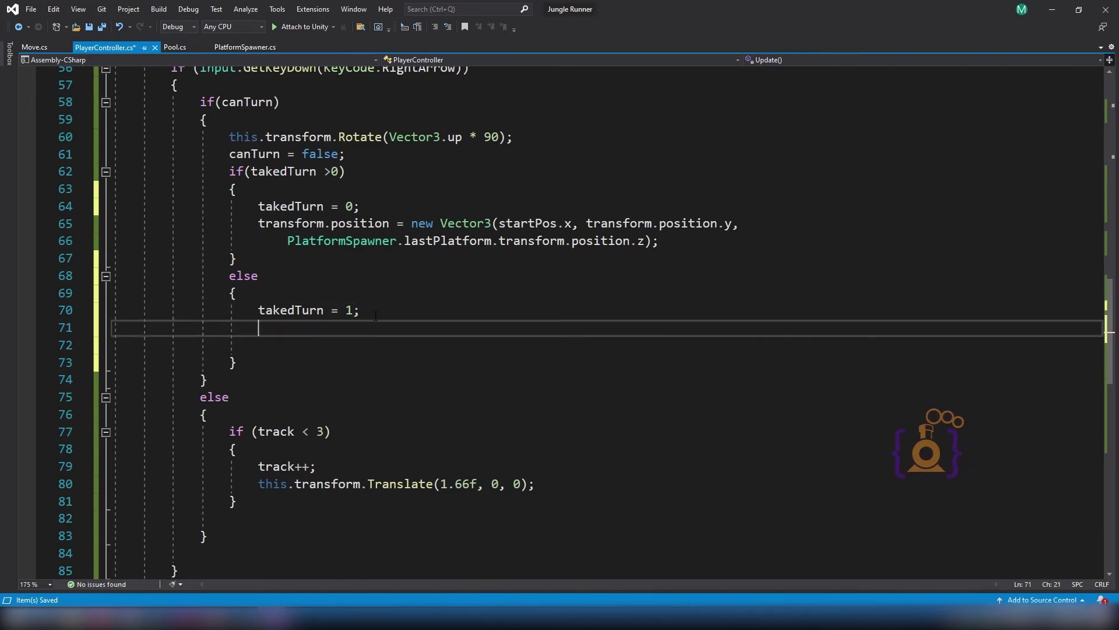
Start transform.position = new Vector3(PlatformSpawner.lastPlatform.transform.position.x, in the else block.
type("transform.")
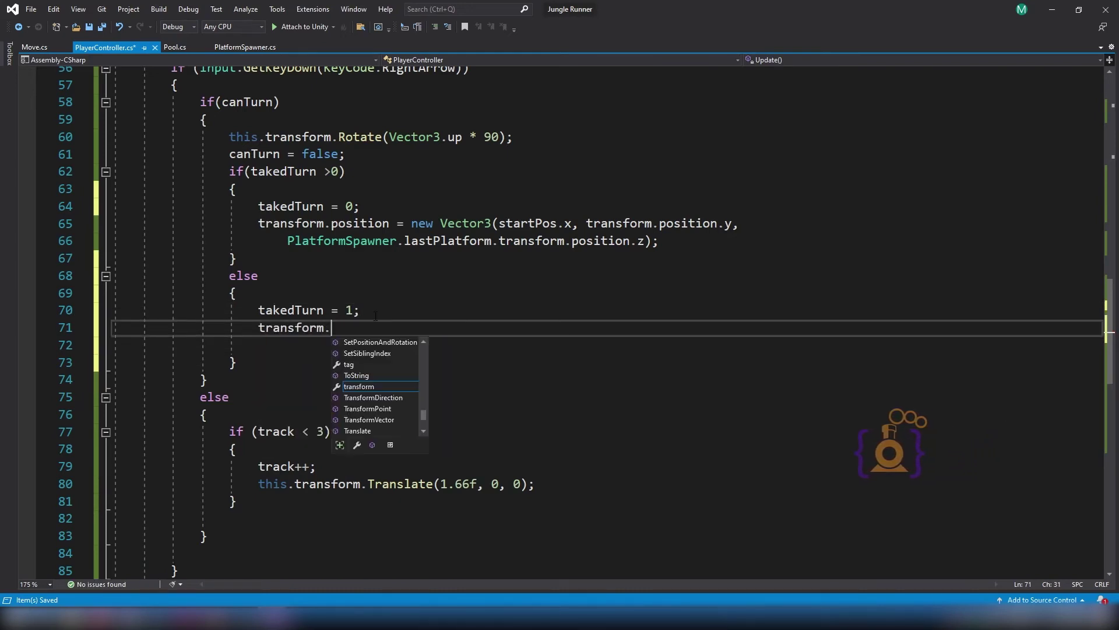
type("position = n")
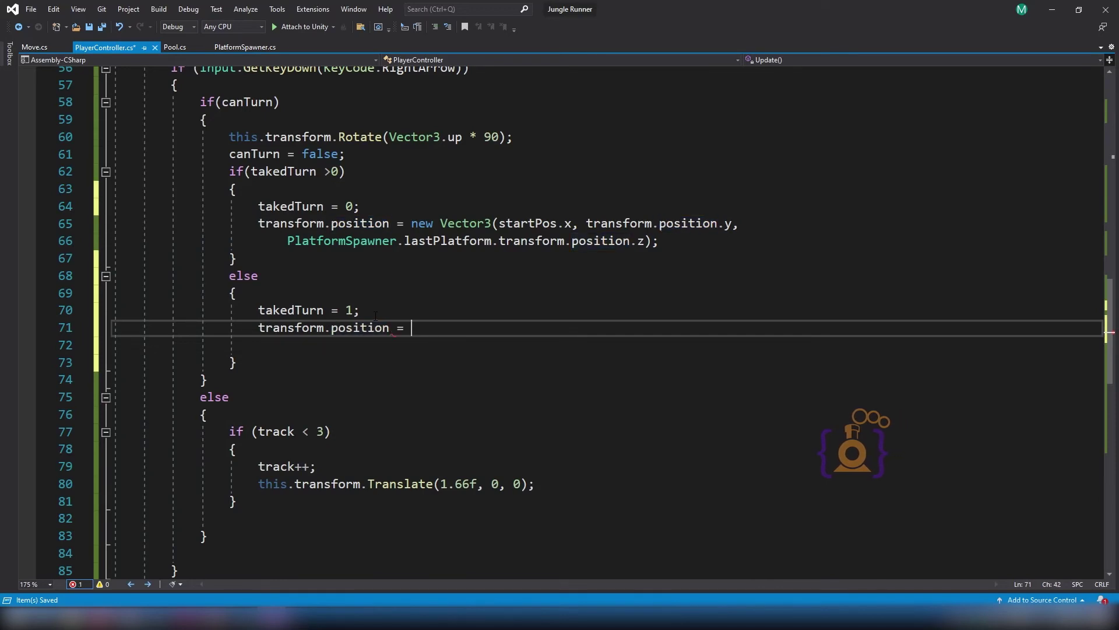
type("ew Ve")
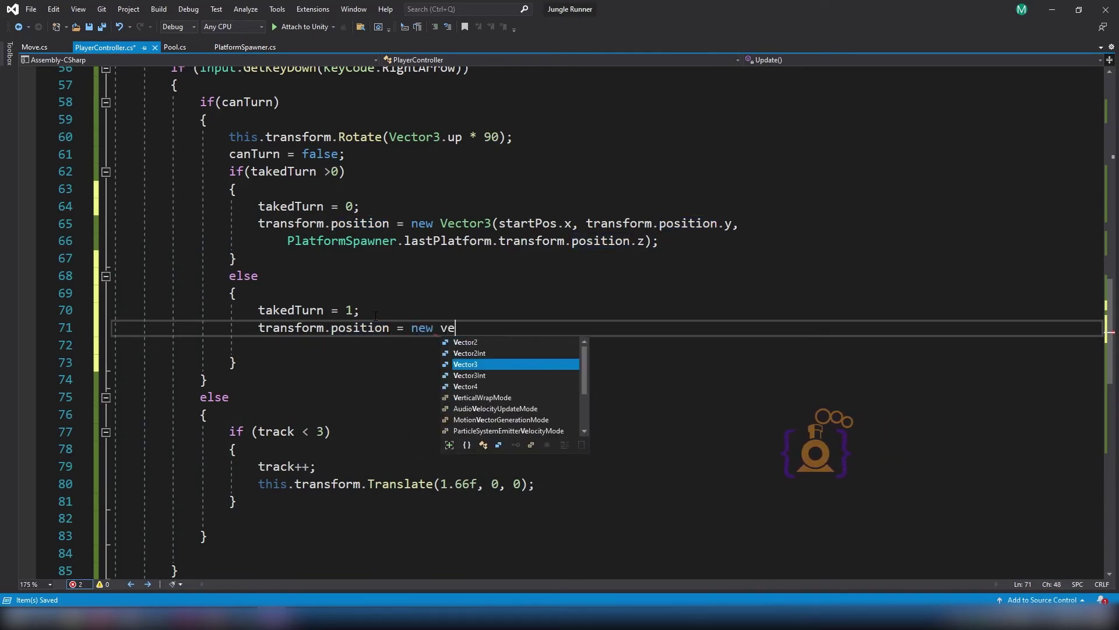
key("Tab")
type("(")
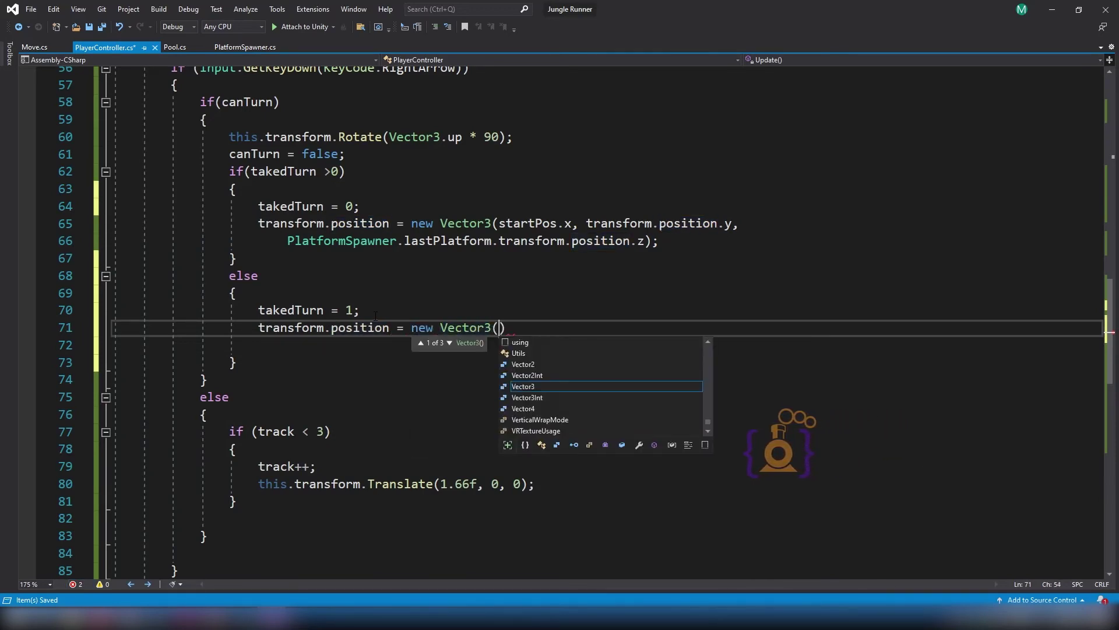
type("pl")
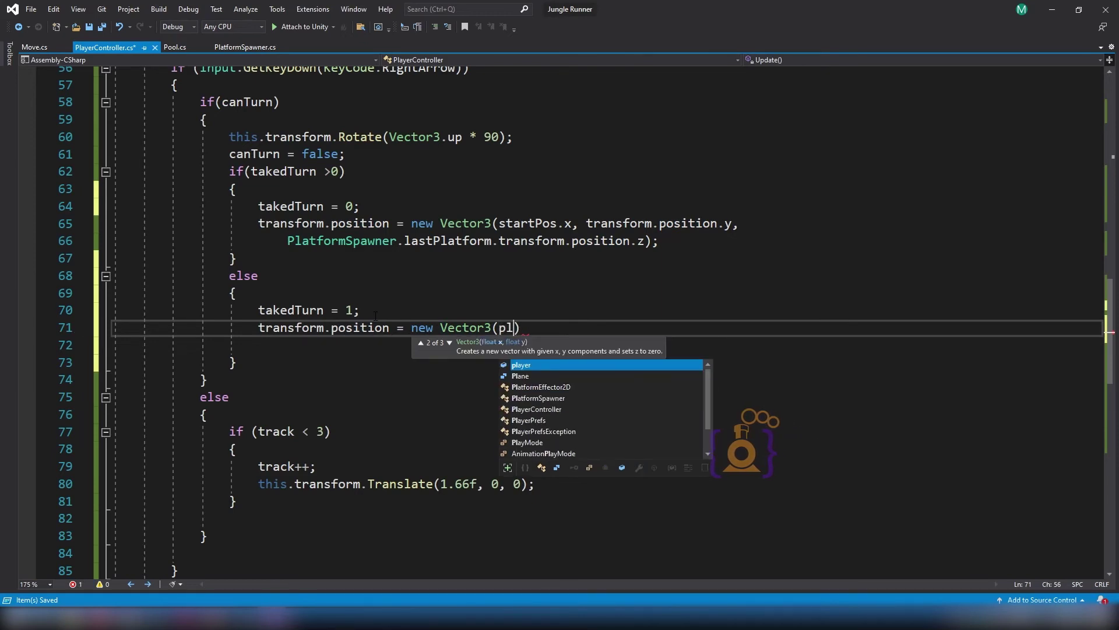
key("Down")
key("Down")
key("Down")
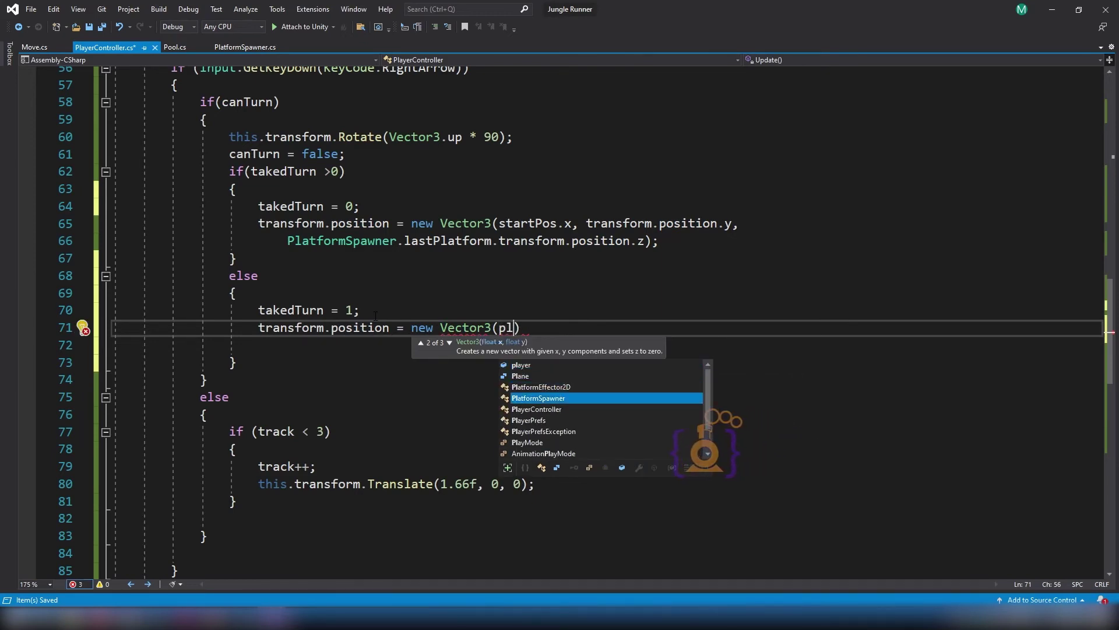
key("Tab")
type(".")
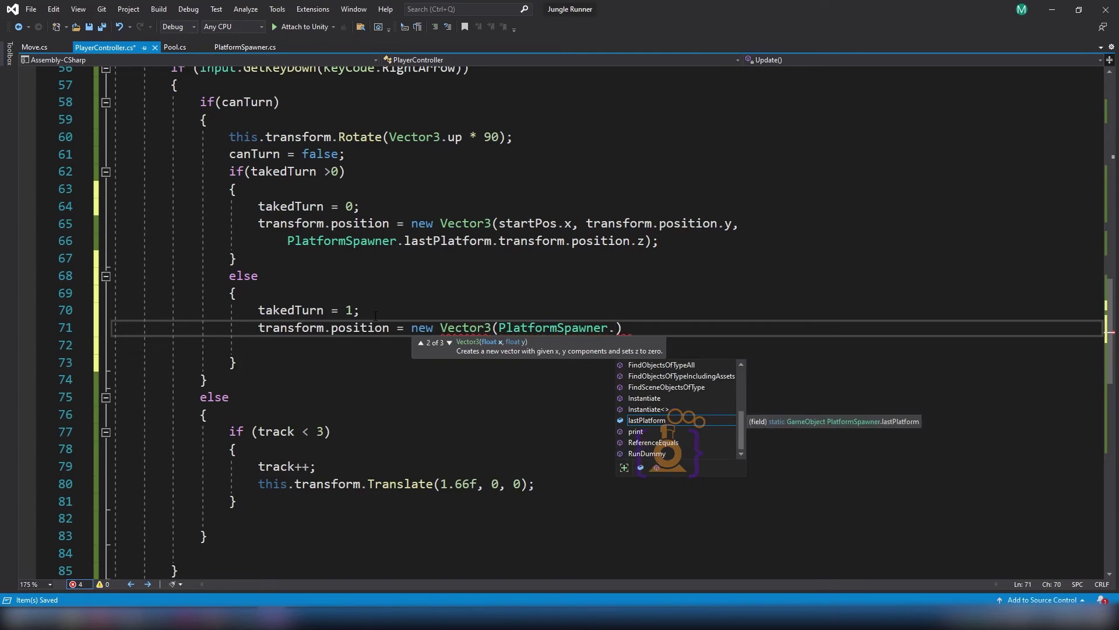
key("Tab")
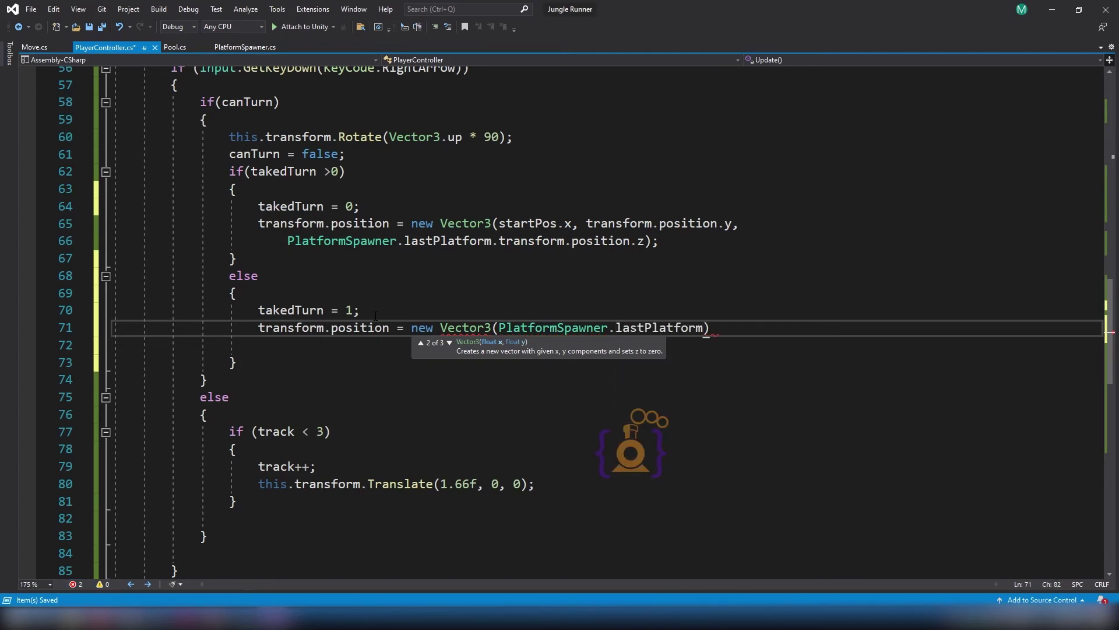
type(".tra")
key("Tab")
type(".po")
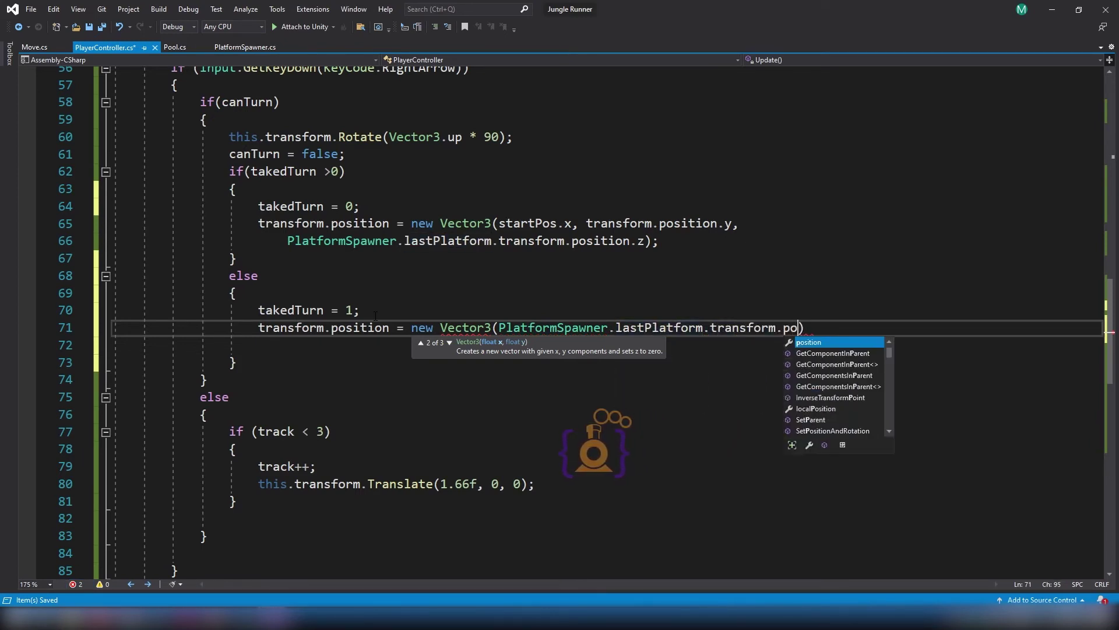
key("Tab")
type(".x")
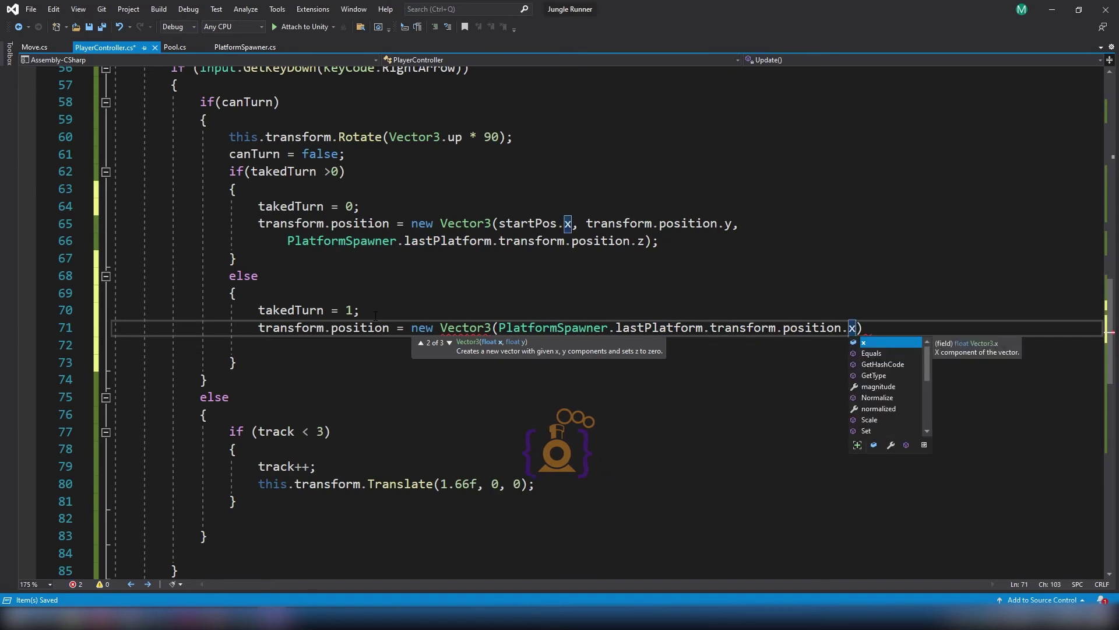
type(",")
key("Return")
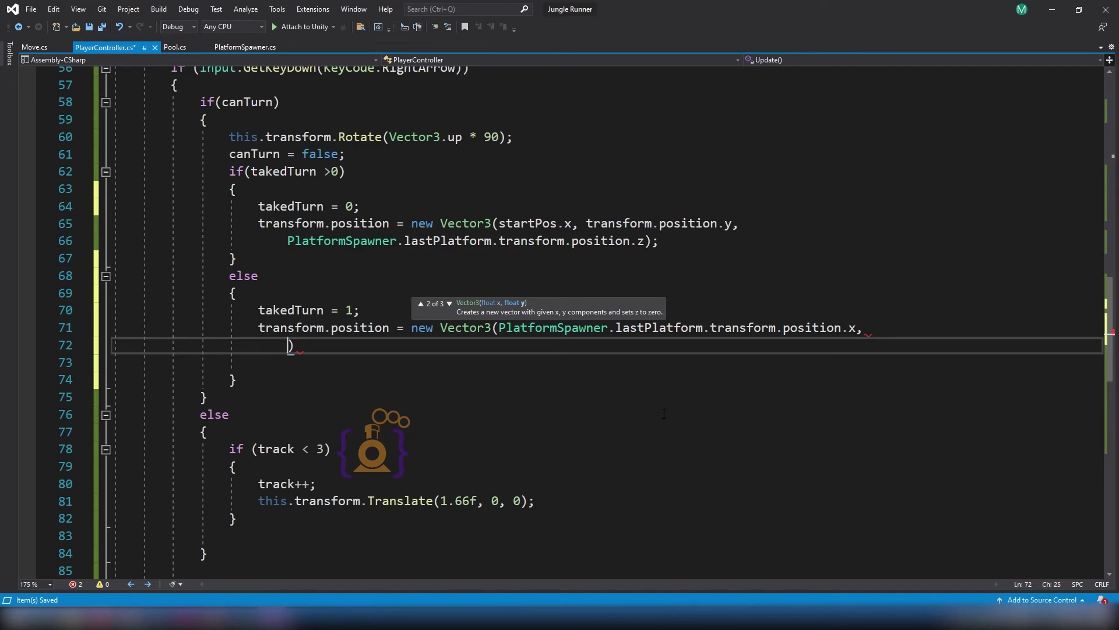
Complete the Vector3 with transform.position.y and transform.position.z);.
type("tra")
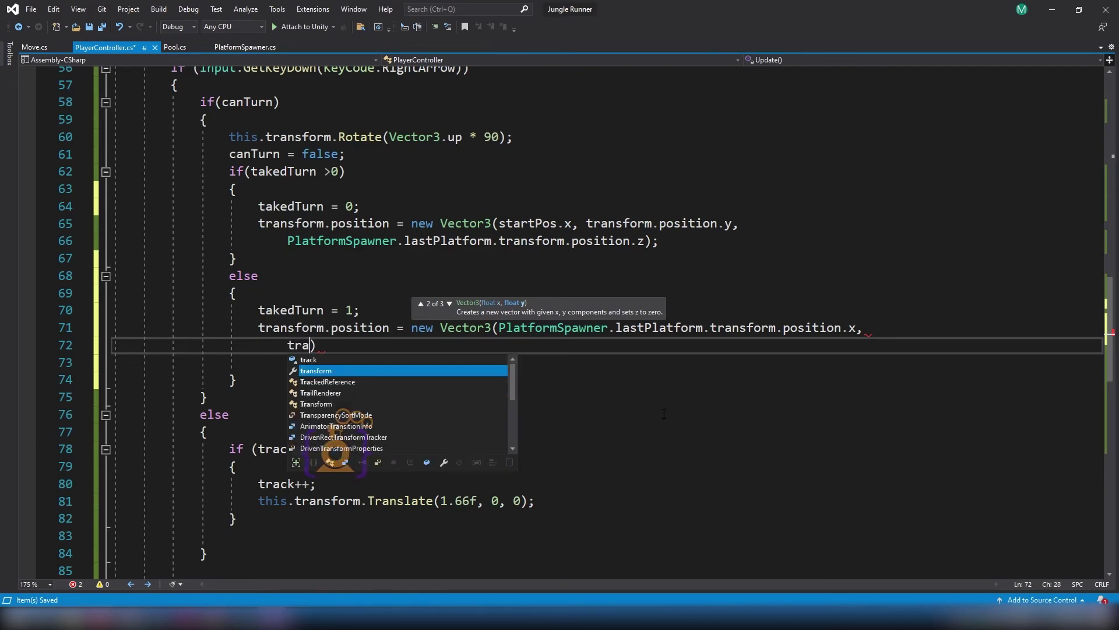
type("nsform.p")
key("Tab")
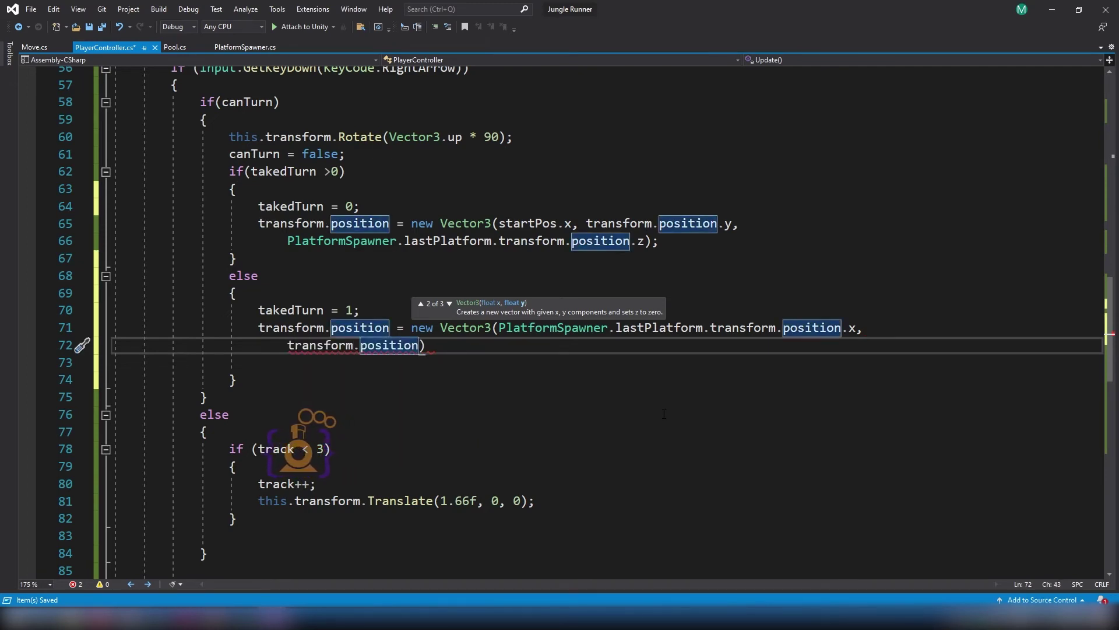
type(".y,")
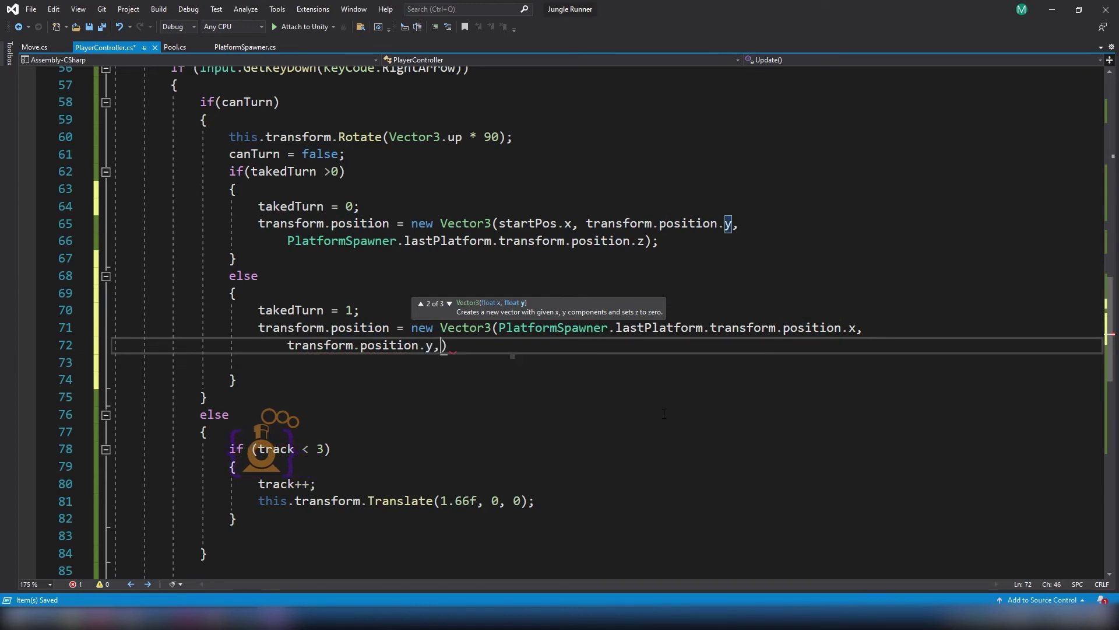
type("ta")
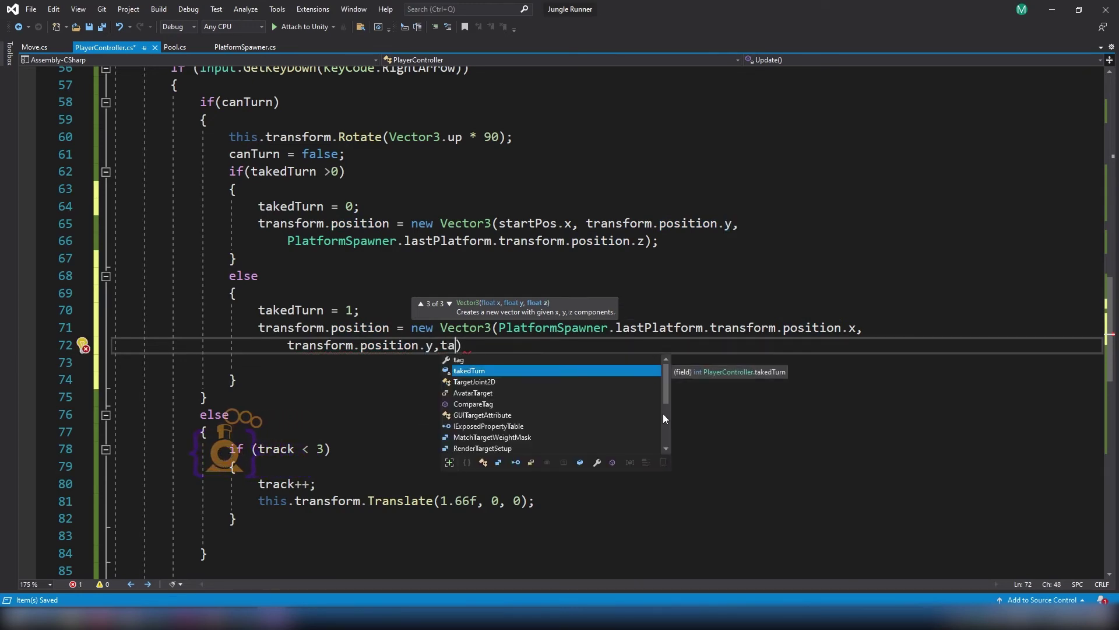
key("BackSpace")
type("r")
key("Tab")
type(".")
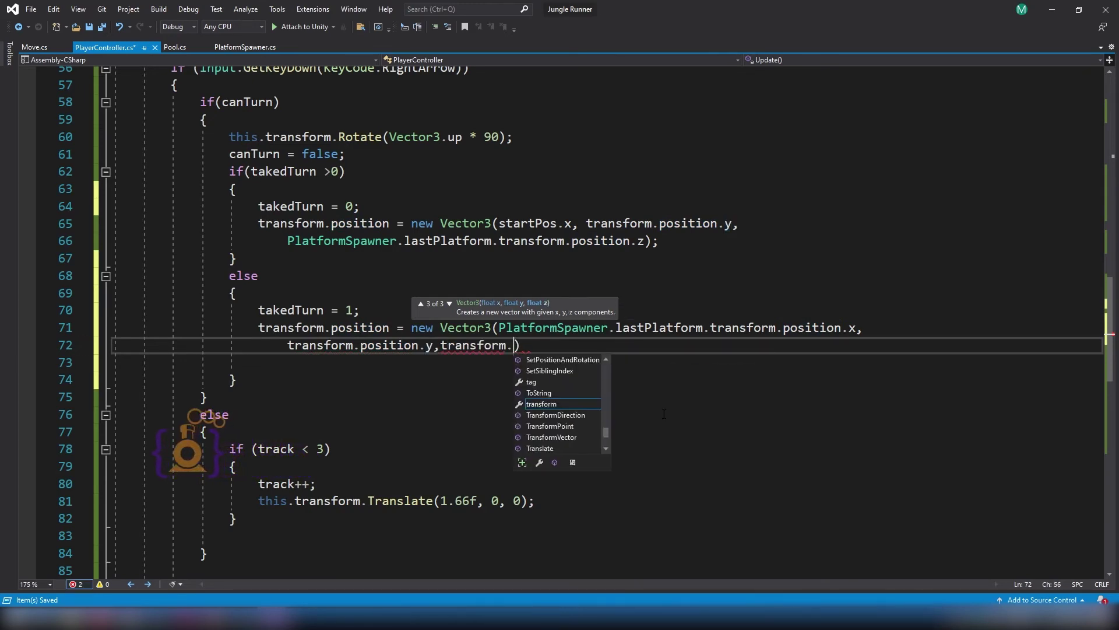
type("po")
key("Tab")
type(".z)")
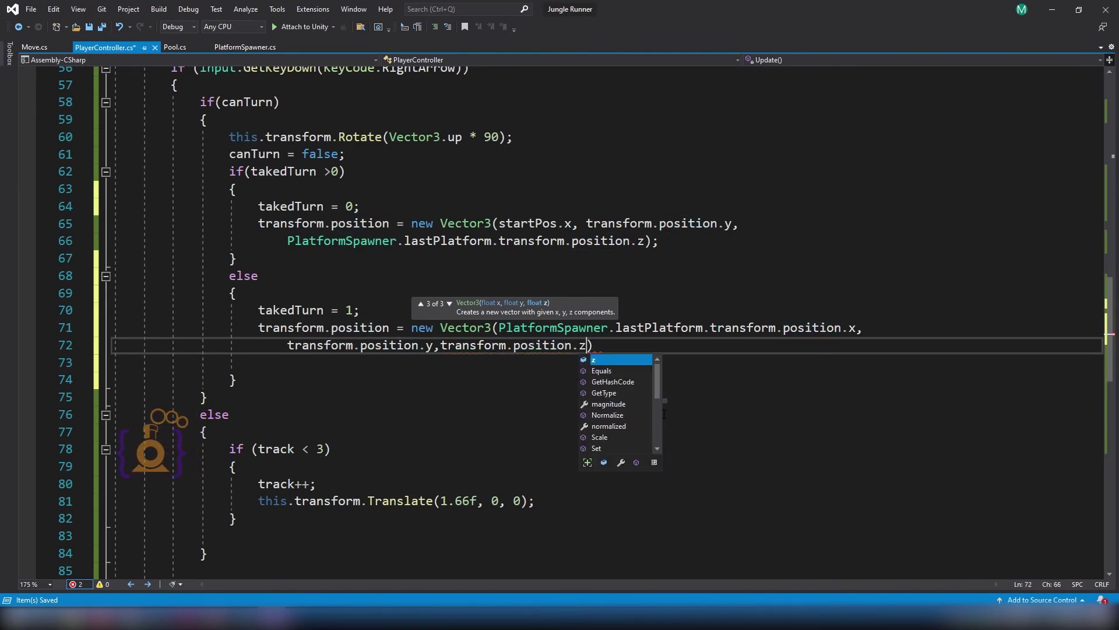
type(";")
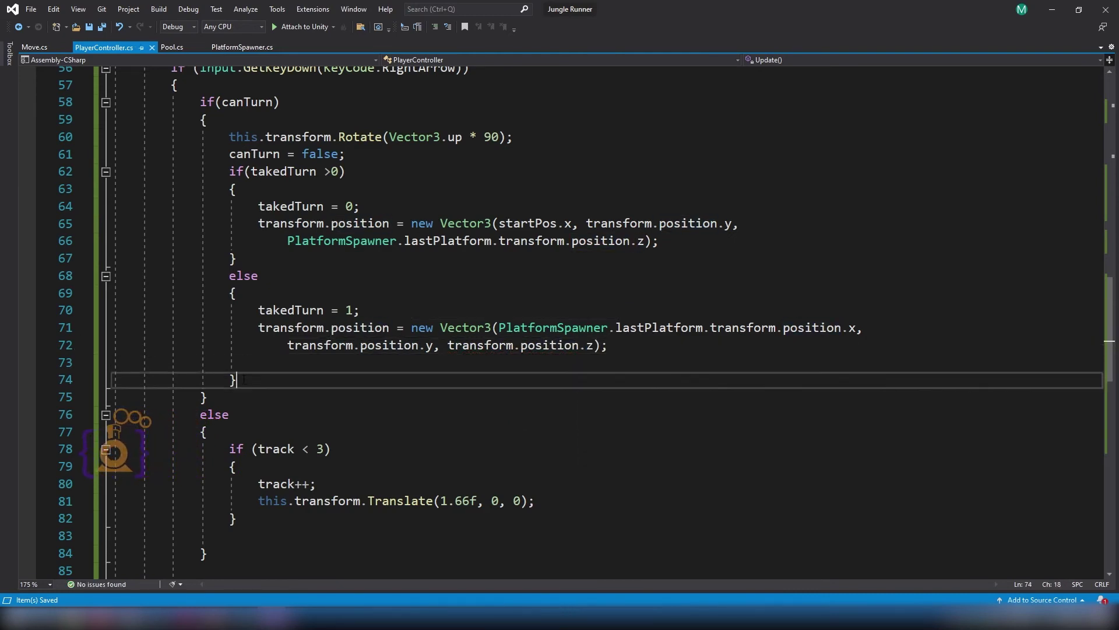
Copy the takedTurn if/else block into the LeftArrow branch after canTurn = false and save.
left_click_drag(238, 379, 226, 174)
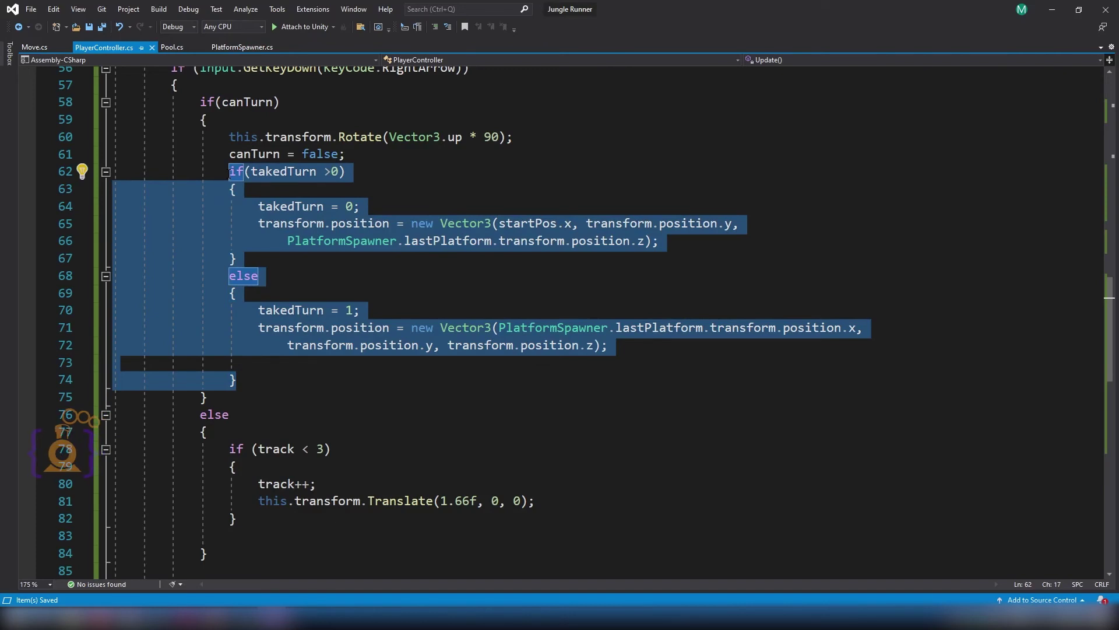
scroll(299, 423, "down", 4)
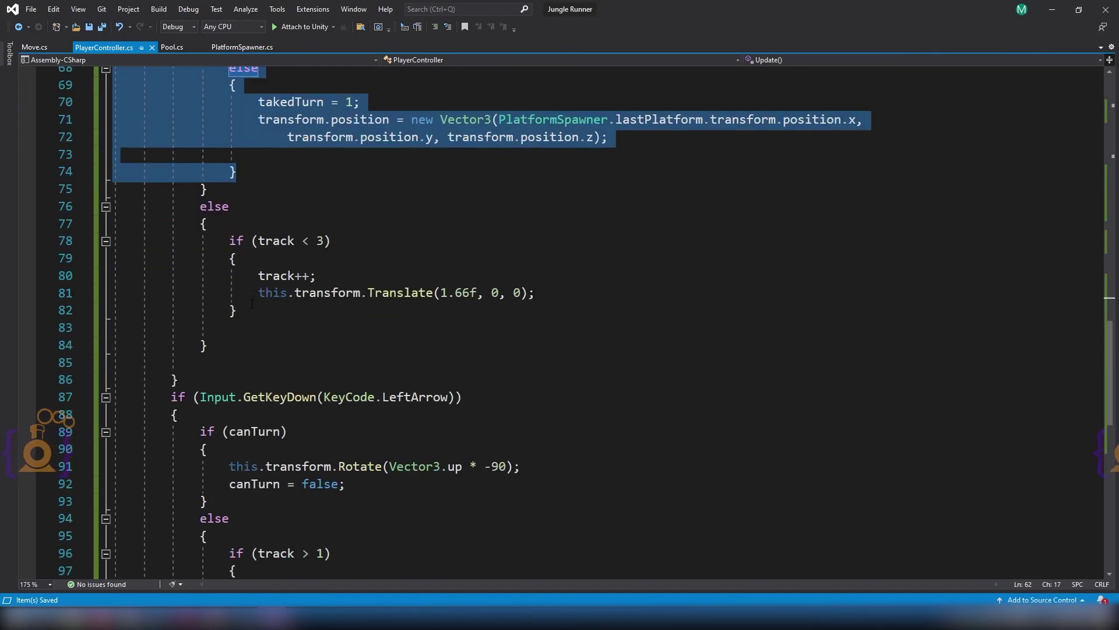
scroll(249, 309, "up", 1)
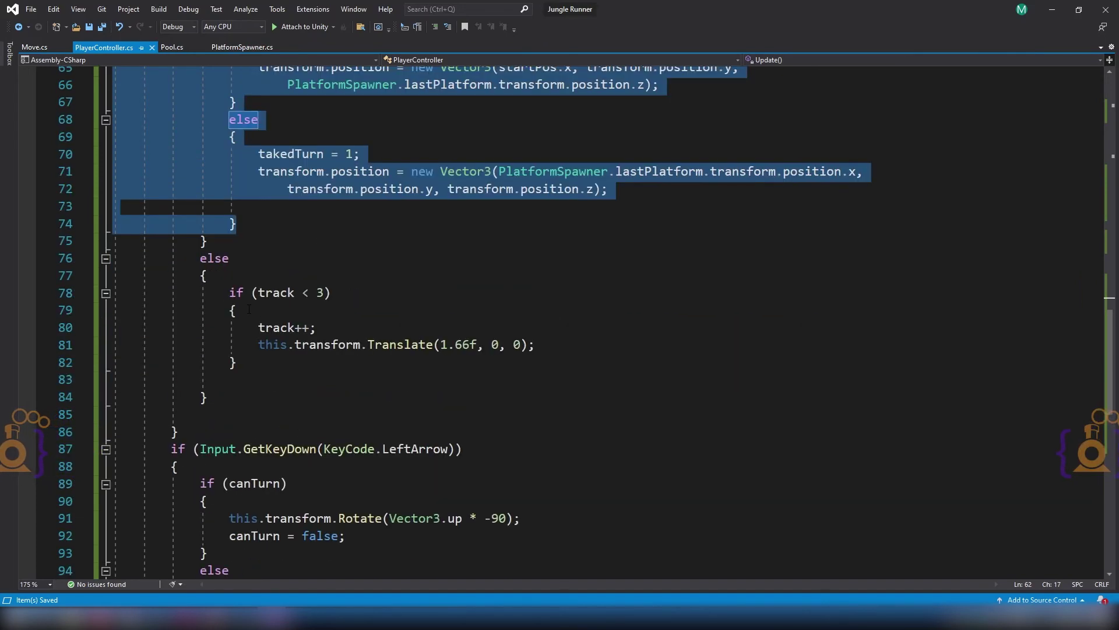
scroll(249, 309, "down", 1)
scroll(248, 311, "down", 2)
scroll(248, 311, "down", 2)
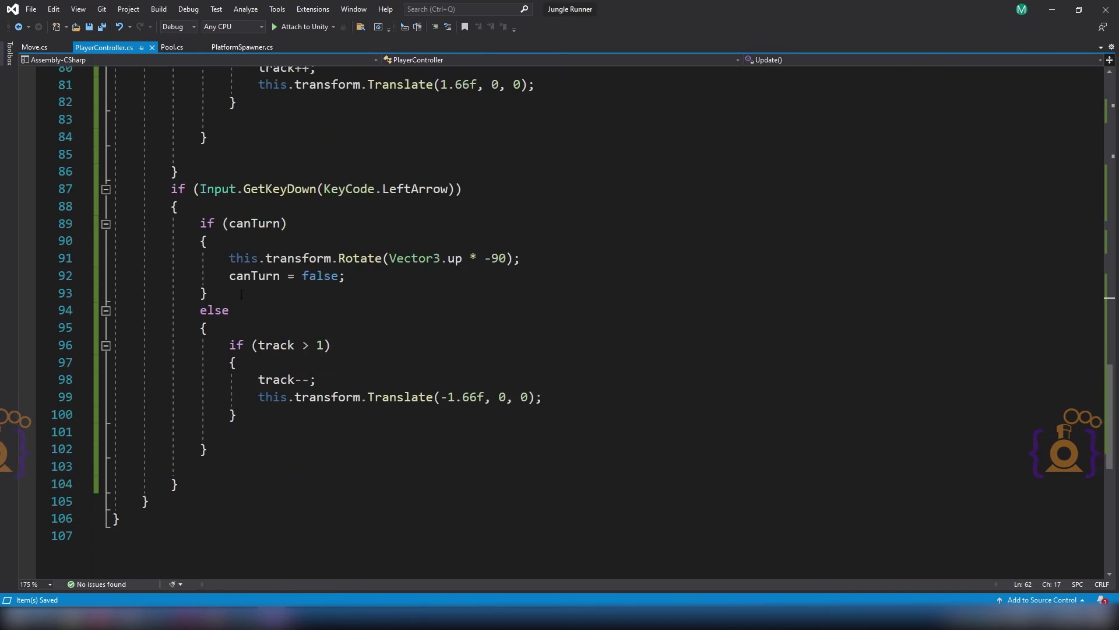
left_click(350, 276)
key("Return")
type("if (takedTurn > 0)                 {                     takedTurn = 0;                     transform.position = new Vector3(startPos.x, transform.position.y,                         PlatformSpawner.lastPlatform.transform.position.z);                 }                 else                 {                     takedTurn = 1;                     transform.position = new Vector3(PlatformSpawner.lastPlatform.transform.position.x,                         transform.position.y, transform.position.z);                  }")
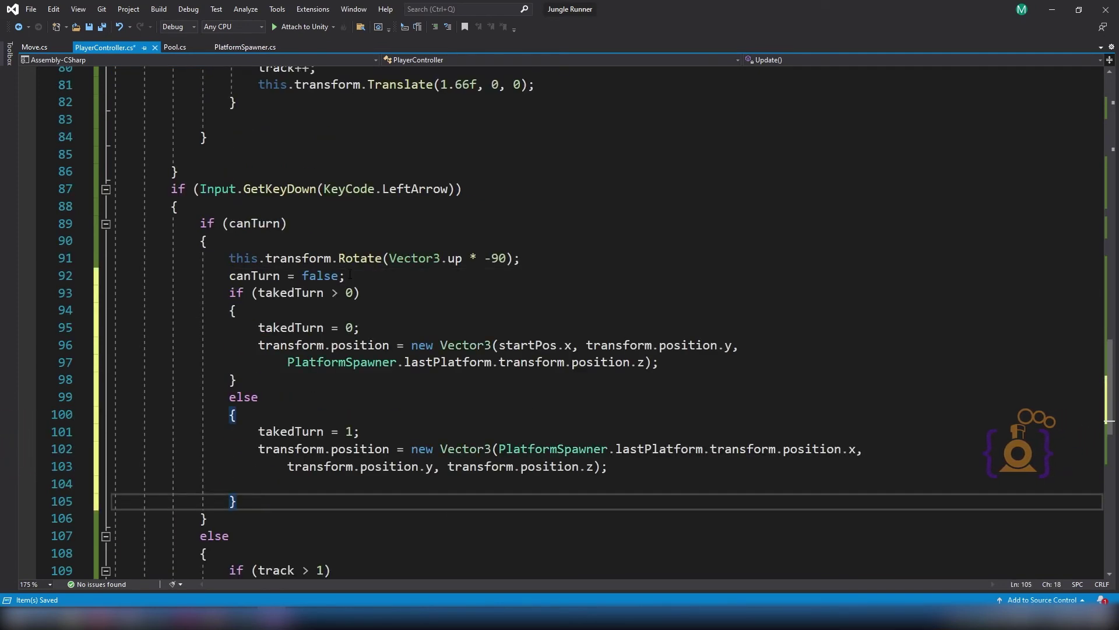
key("ctrl+s")
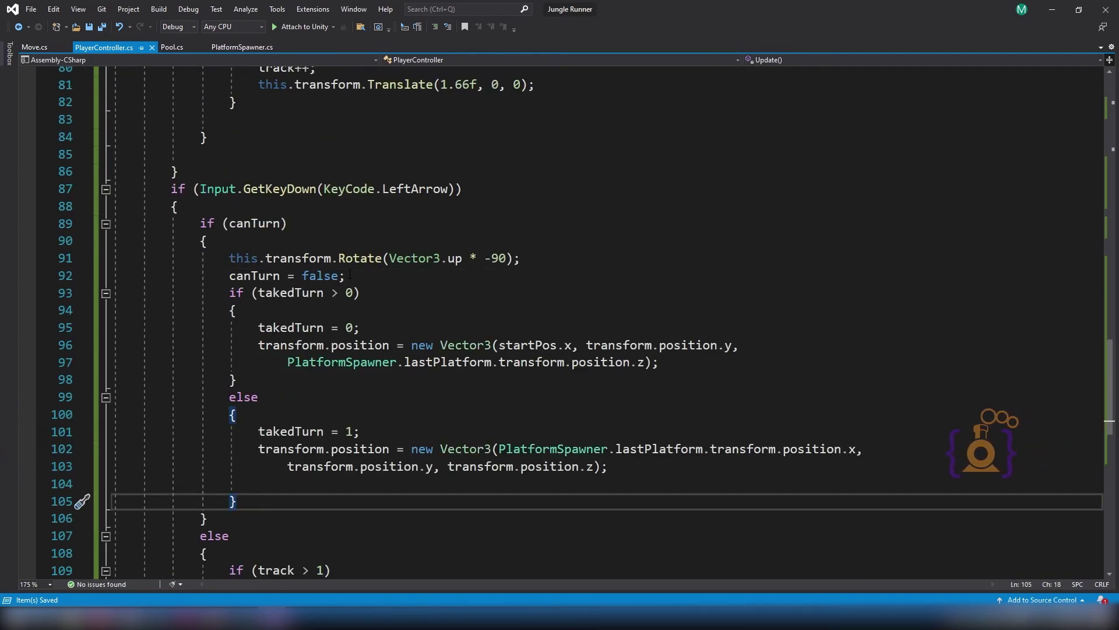
Play the game in Unity, turn right at the T-junction, then stop with Ctrl+P.
mouse_move(248, 614)
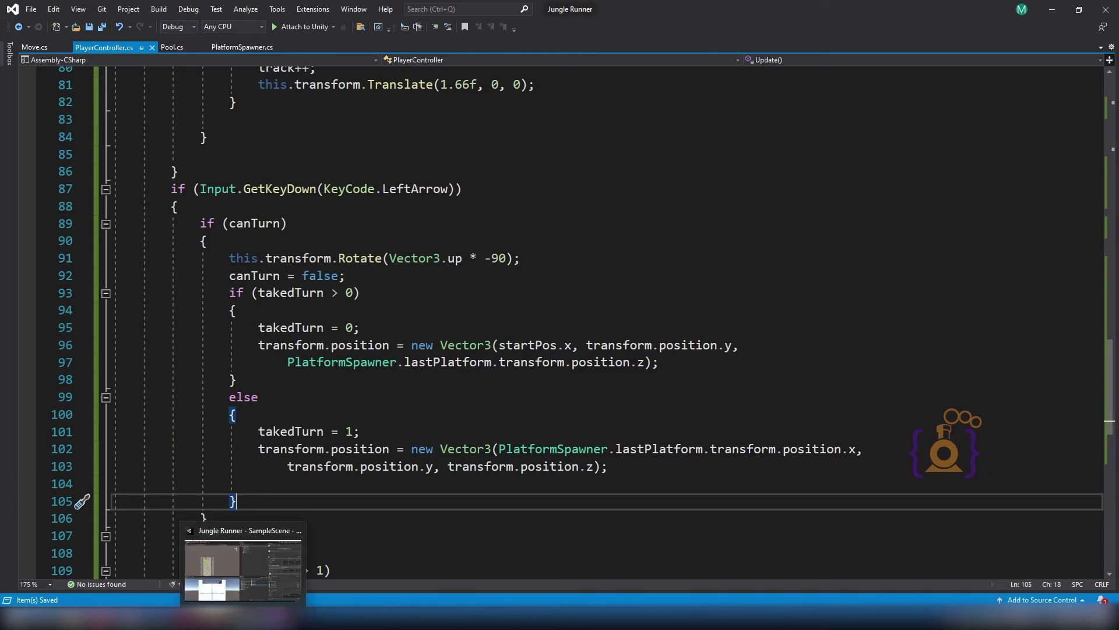
left_click(212, 559)
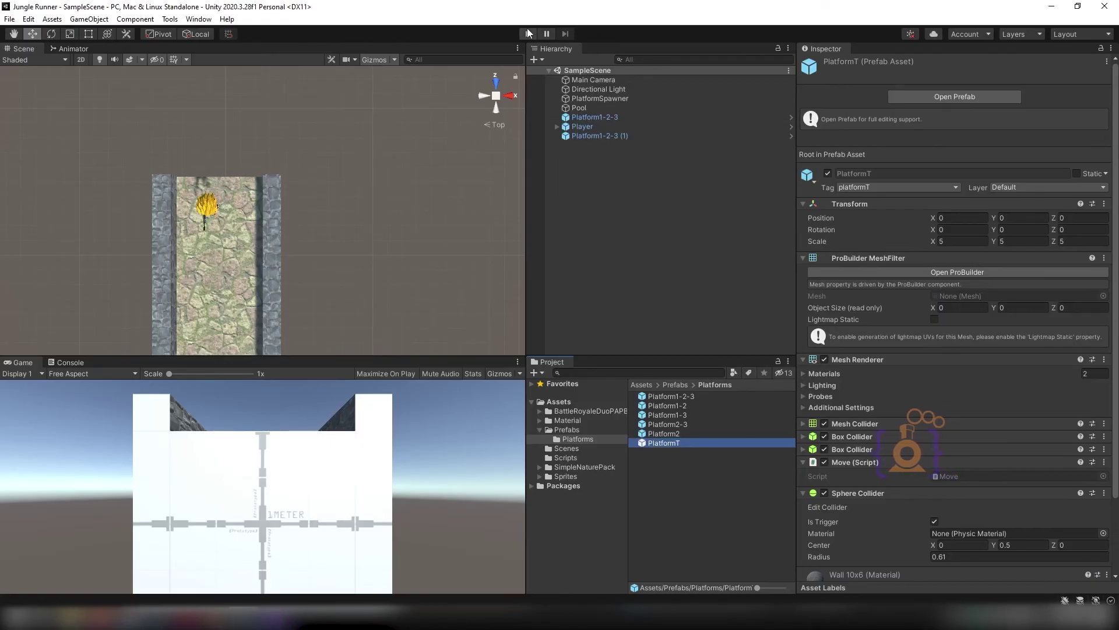
left_click(529, 33)
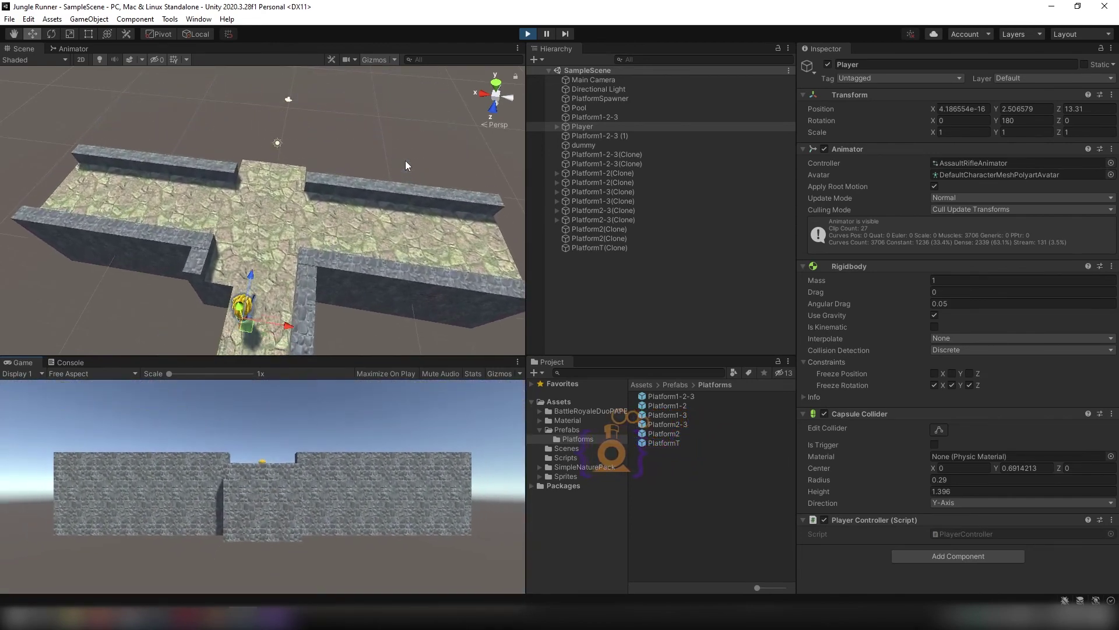
key("Right")
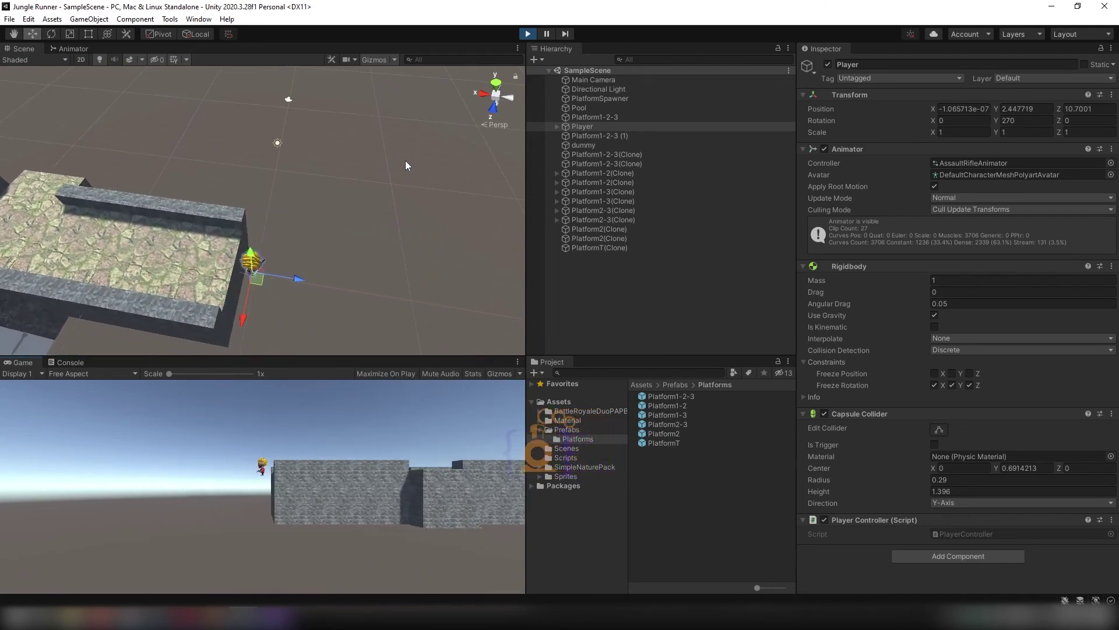
key("ctrl+p")
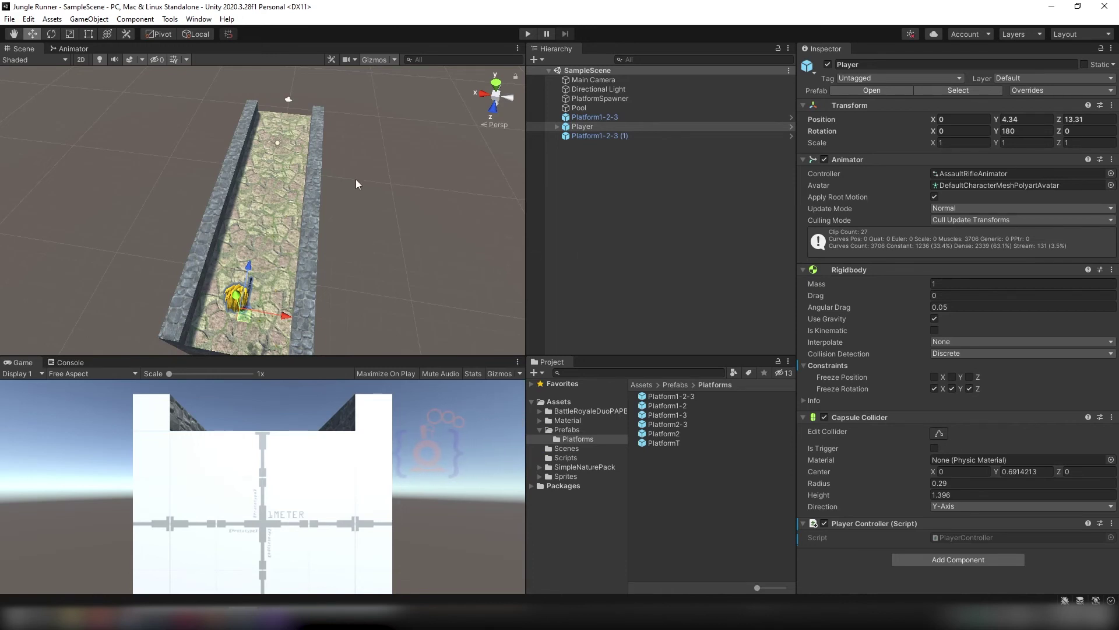
scroll(340, 212, "down", 3)
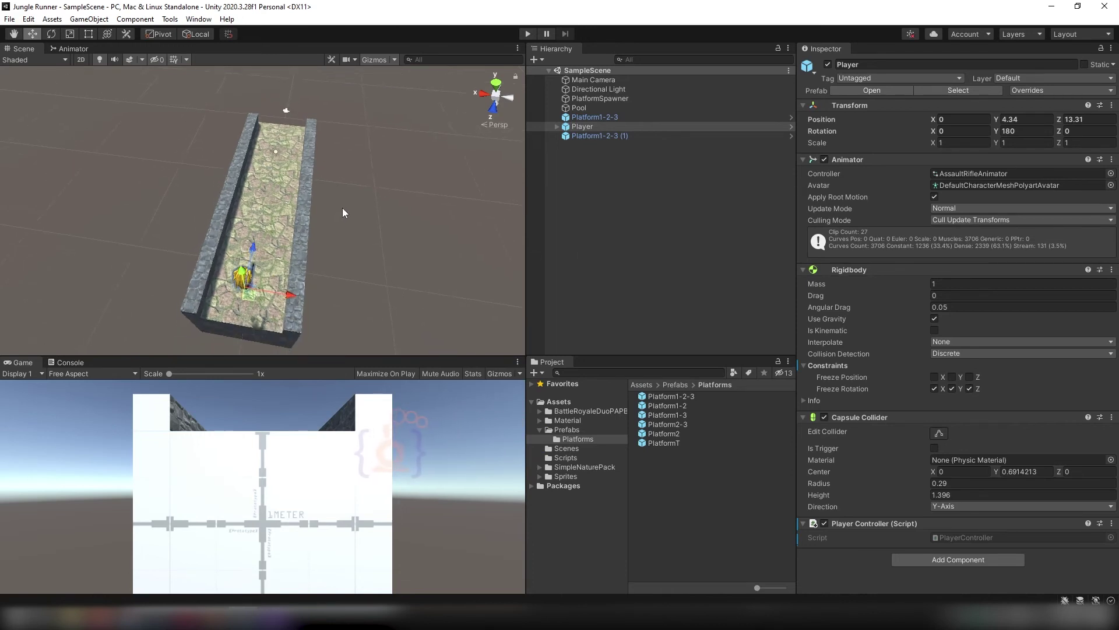
scroll(309, 234, "down", 2)
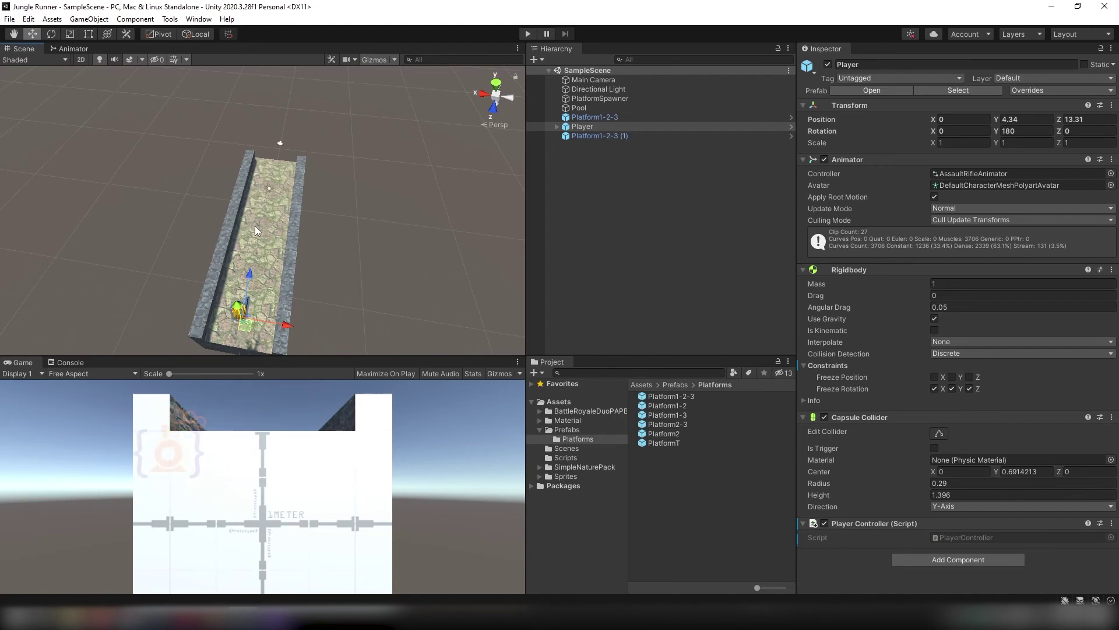
Go to the PlatformSpawner definition and inspect the dummyPlayer field.
key("alt+Tab")
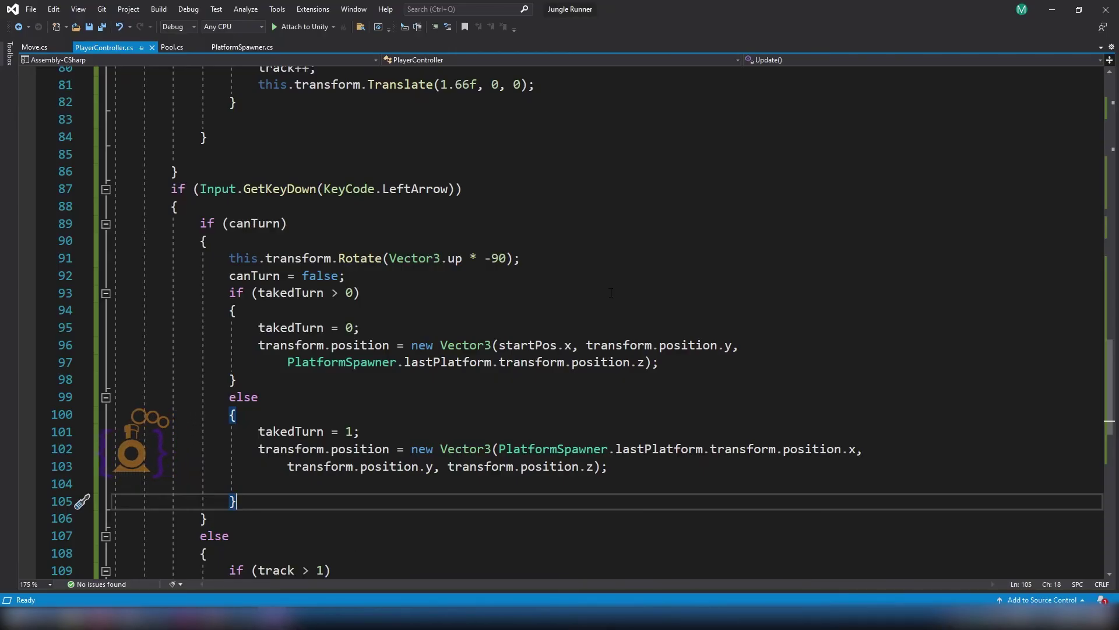
scroll(374, 367, "down", 3)
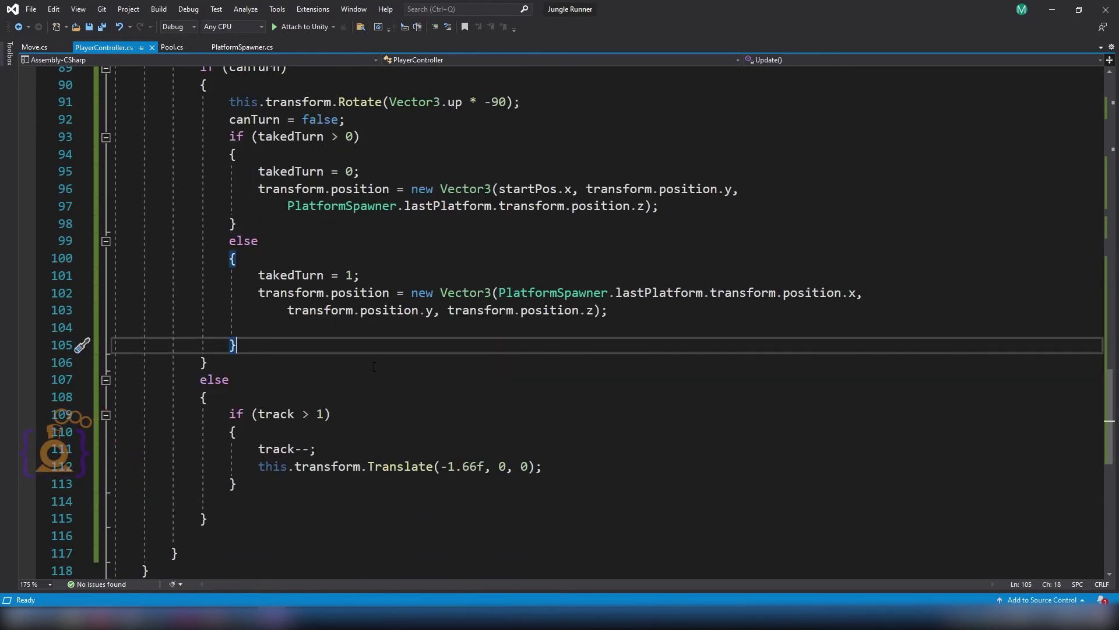
left_click(446, 206, "ctrl")
left_click(367, 210)
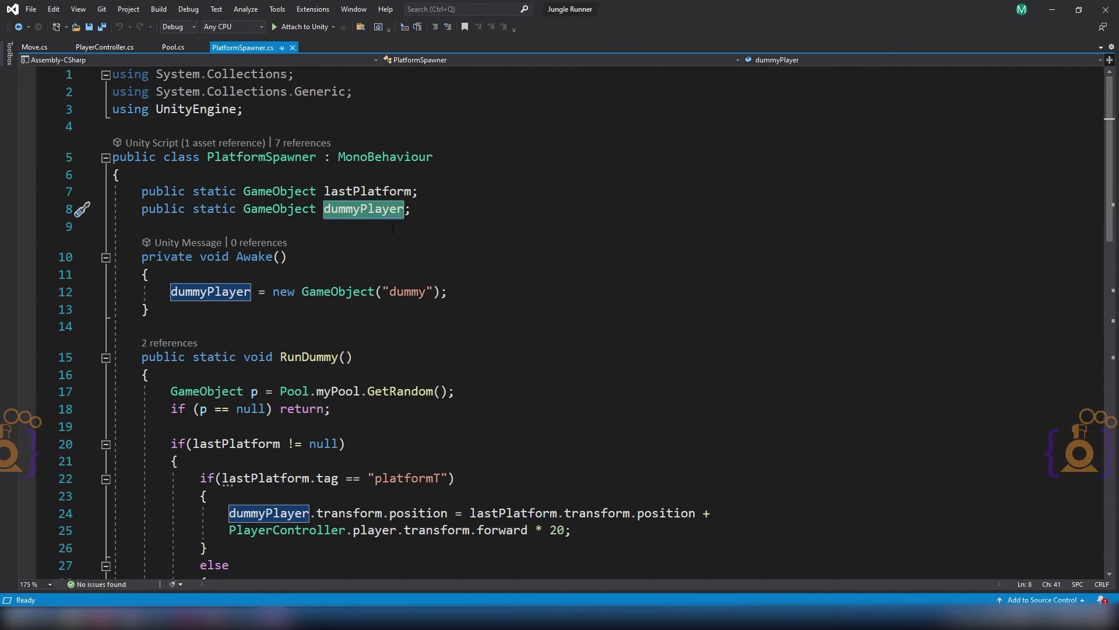
Return to PlayerController.cs and place the cursor after the right-turn rotation line.
left_click(110, 49)
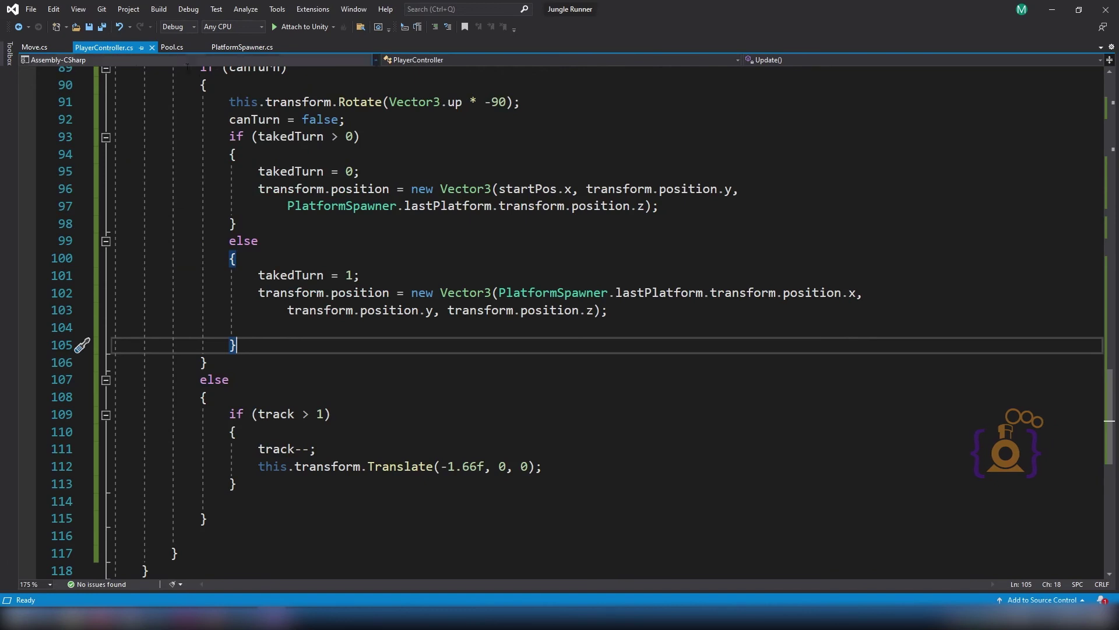
scroll(407, 365, "up", 3)
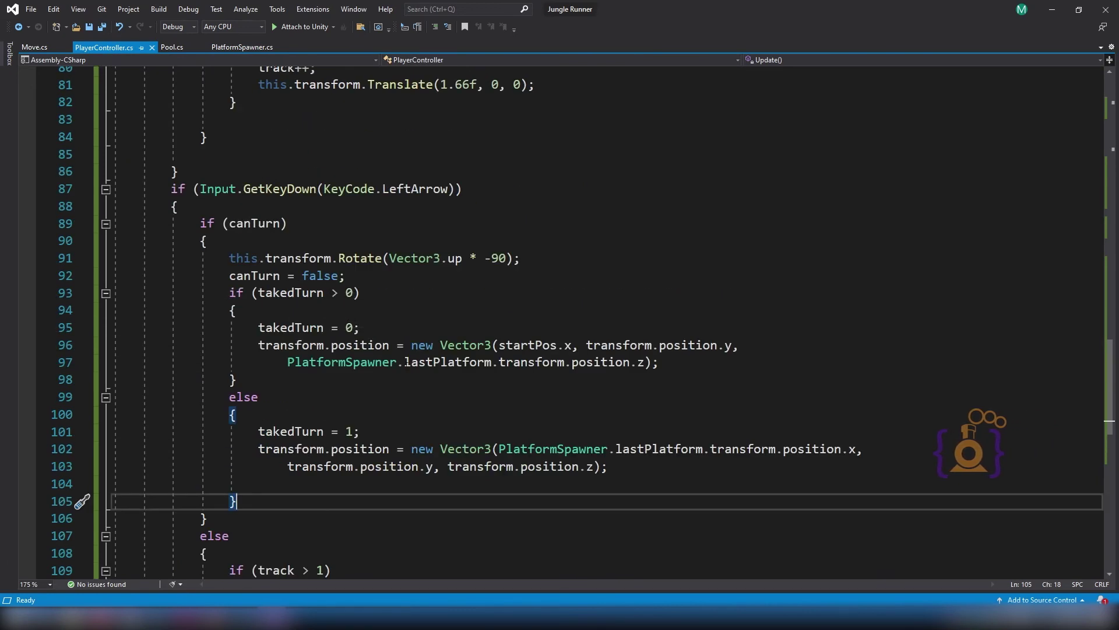
scroll(406, 365, "up", 1)
scroll(413, 338, "up", 5)
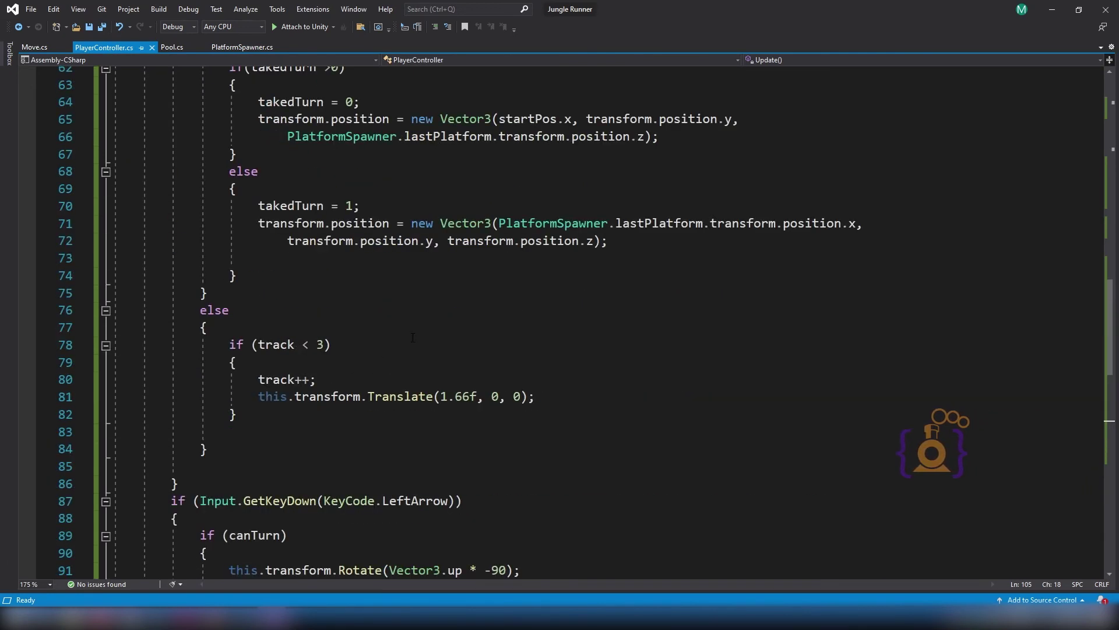
scroll(412, 337, "up", 5)
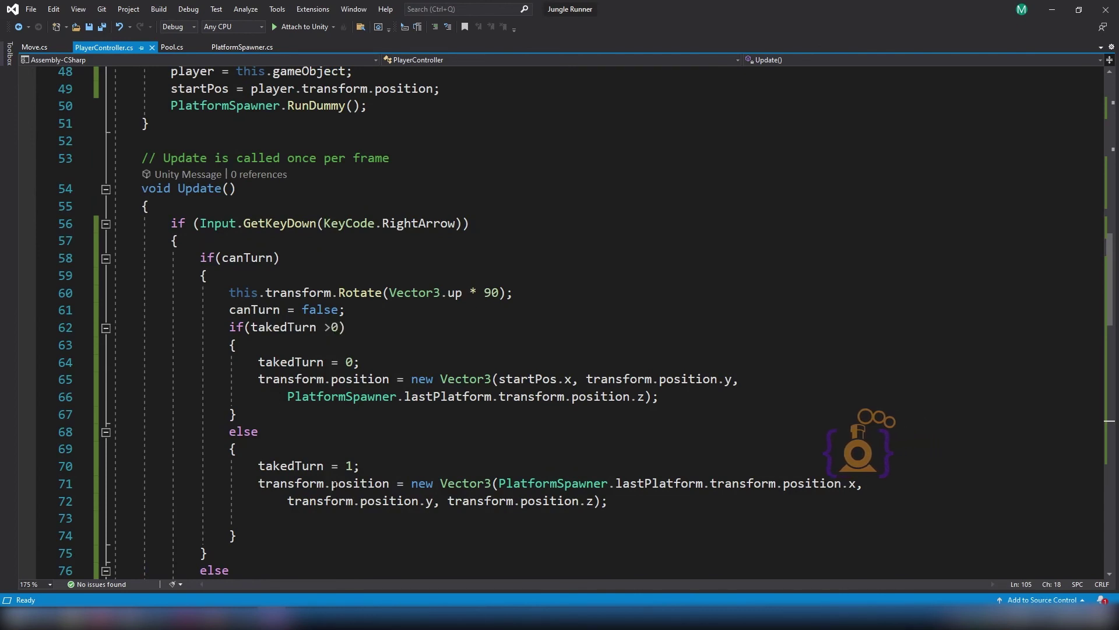
left_click(514, 292)
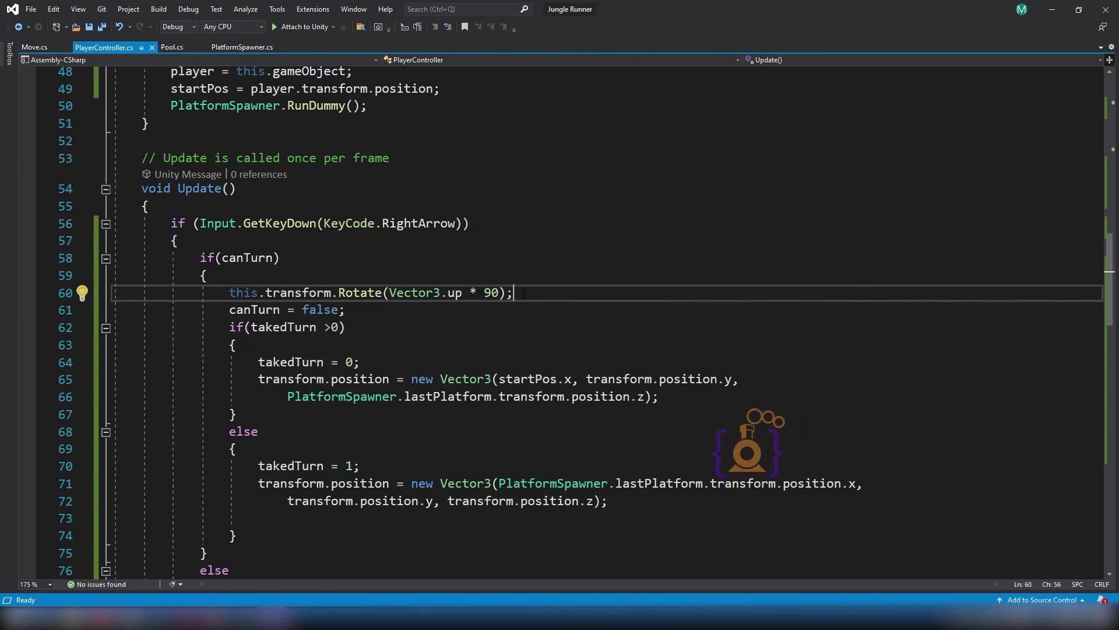
Below Rotate(90) on line 61, start typing PlatformSpawner.dummyPlayer.transform using autocomplete.
key("Return")
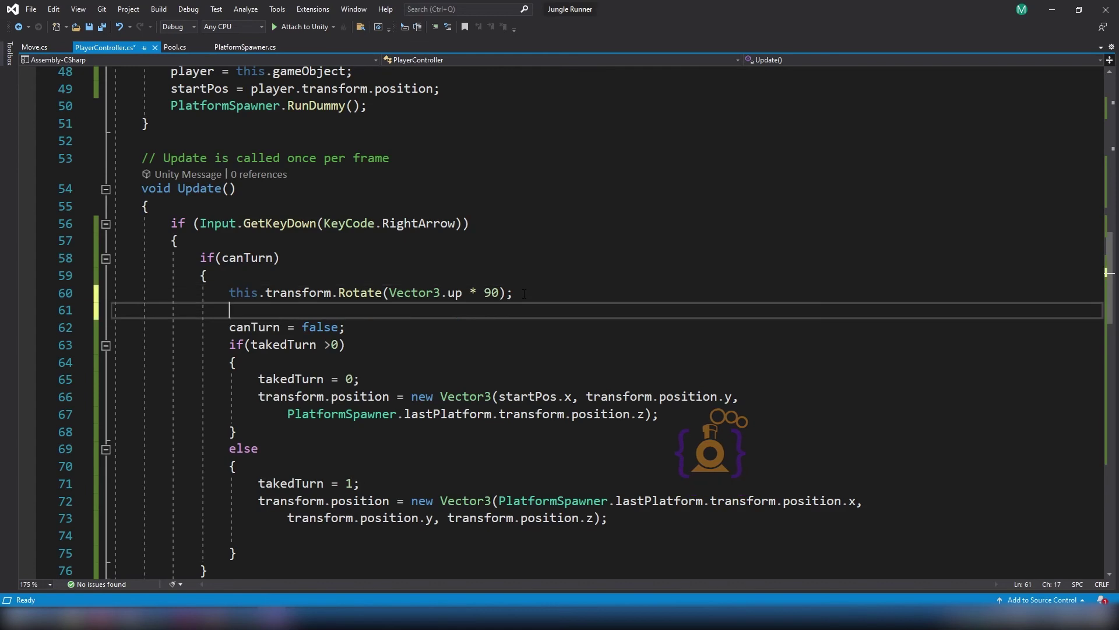
type("p")
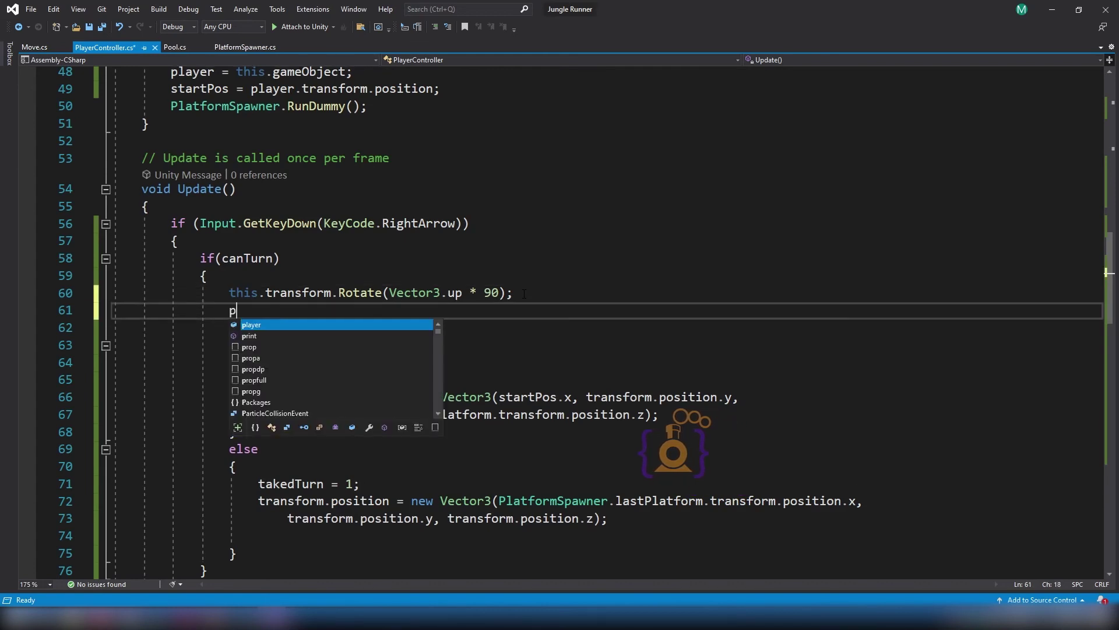
type("l")
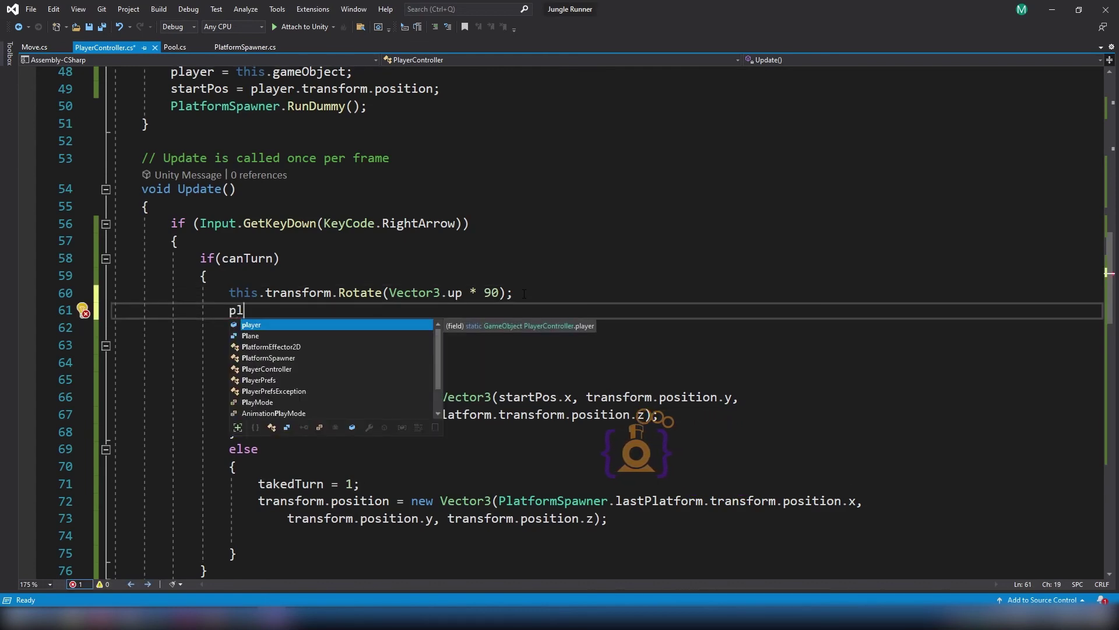
key("Down")
key("Down")
key("Down")
key("Tab")
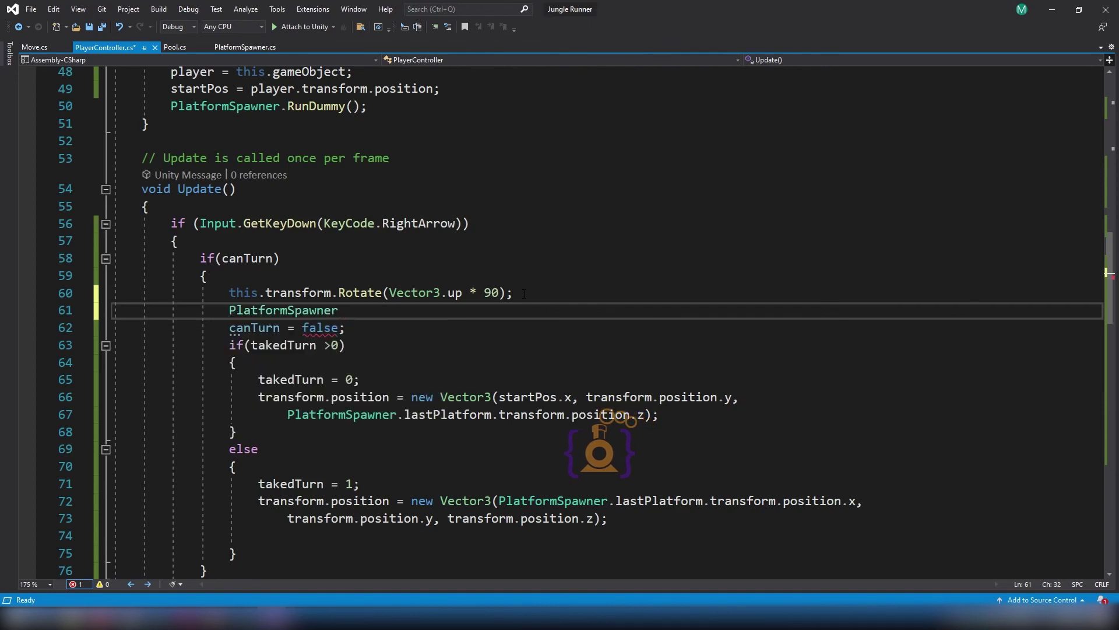
type(".du")
key("Tab")
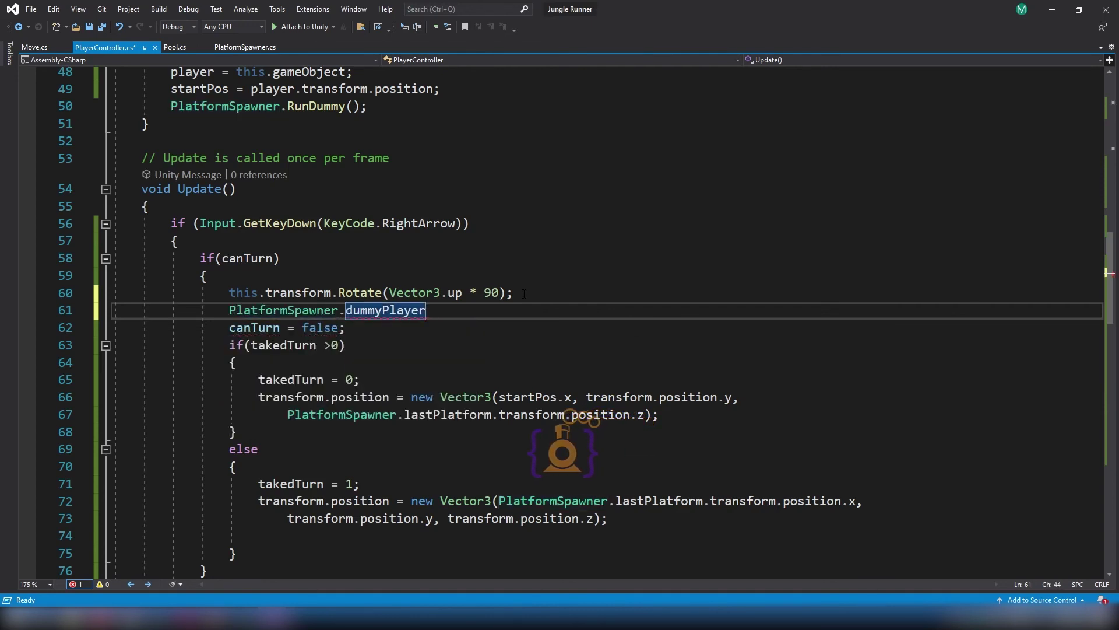
type(".tra")
key("Tab")
type(".po")
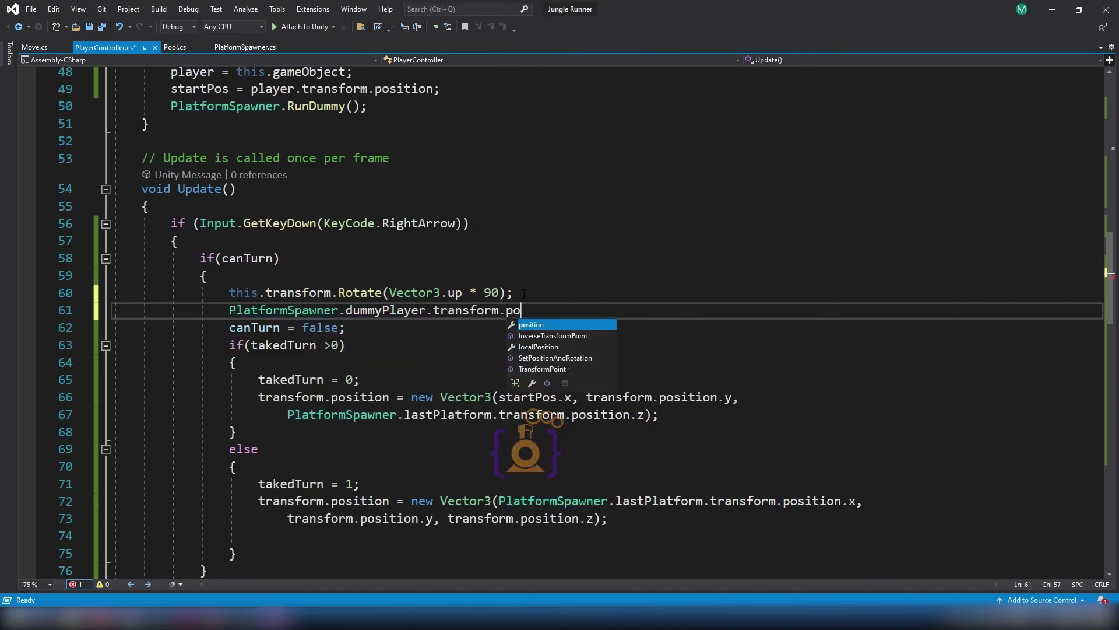
key("Tab")
type(".")
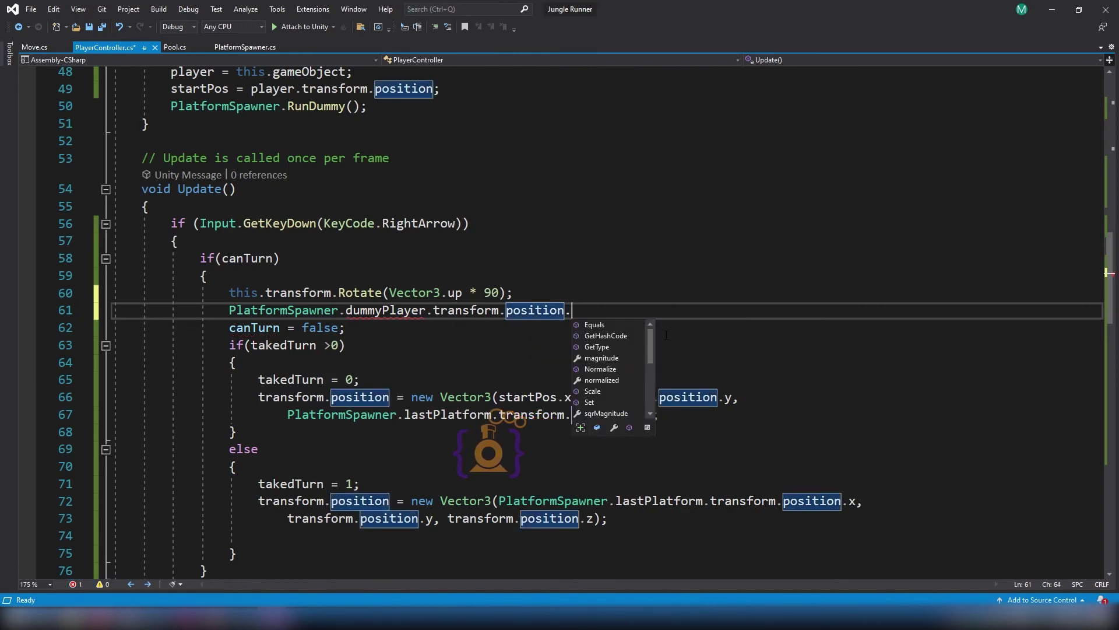
type("for")
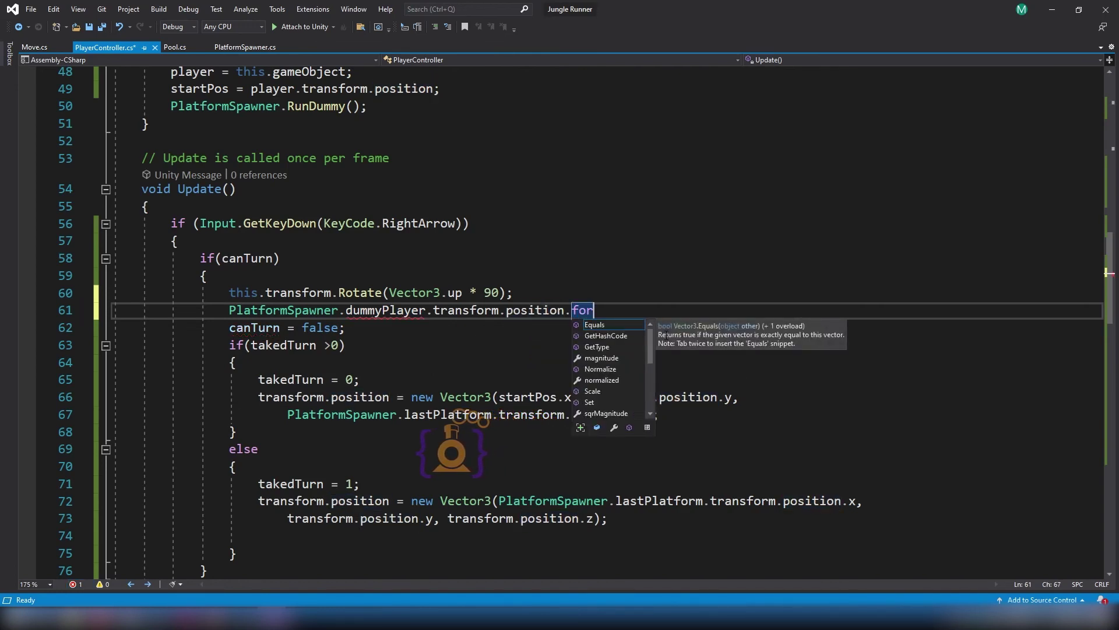
Correct the member to forward, finish the line as '= -this.transform.position;', and save.
left_click(563, 310)
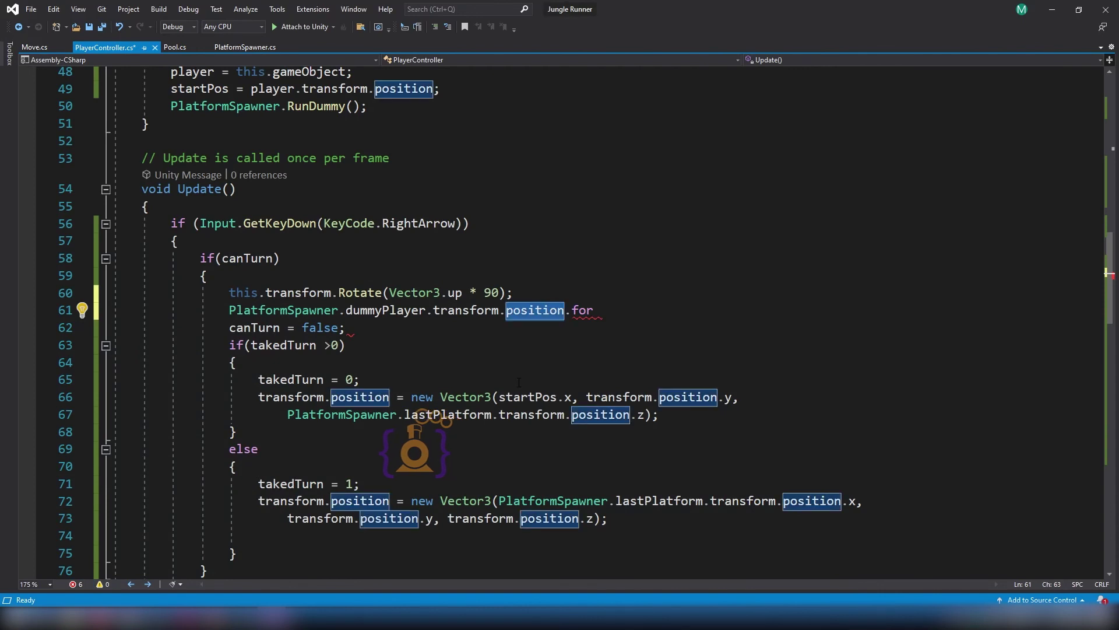
key("ctrl+BackSpace")
key("Delete")
key("Right")
key("Right")
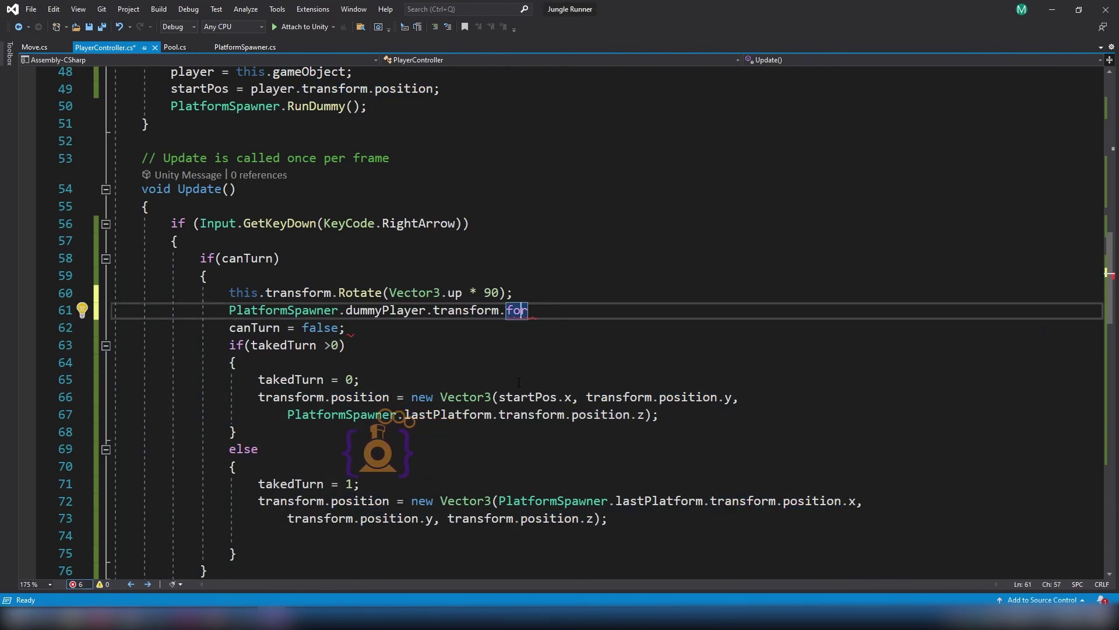
key("Delete")
key("BackSpace")
key("BackSpace")
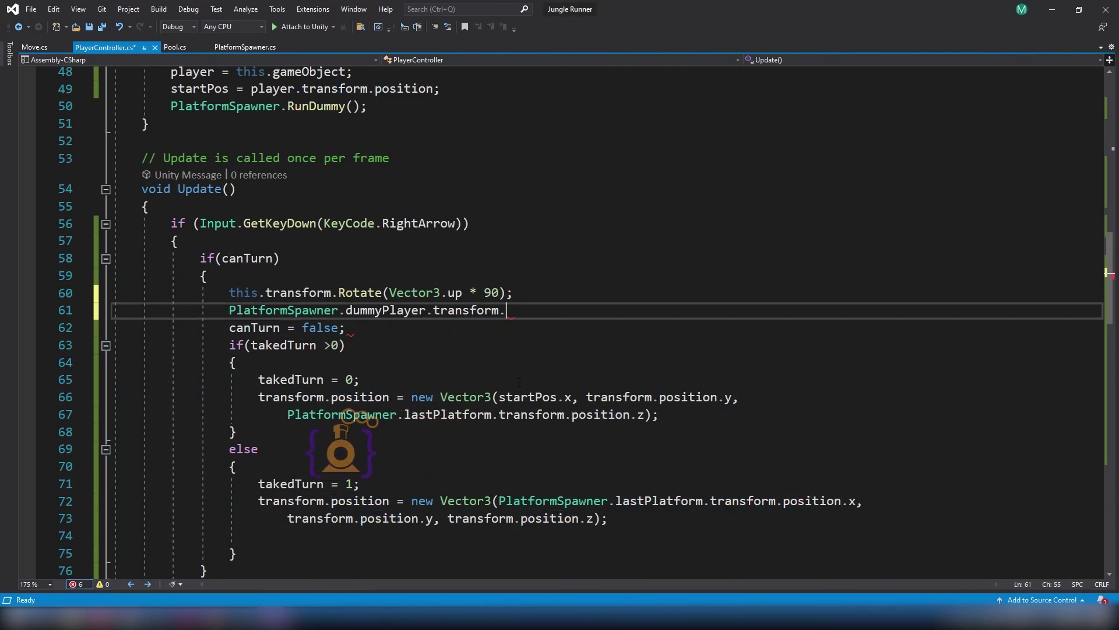
type("f")
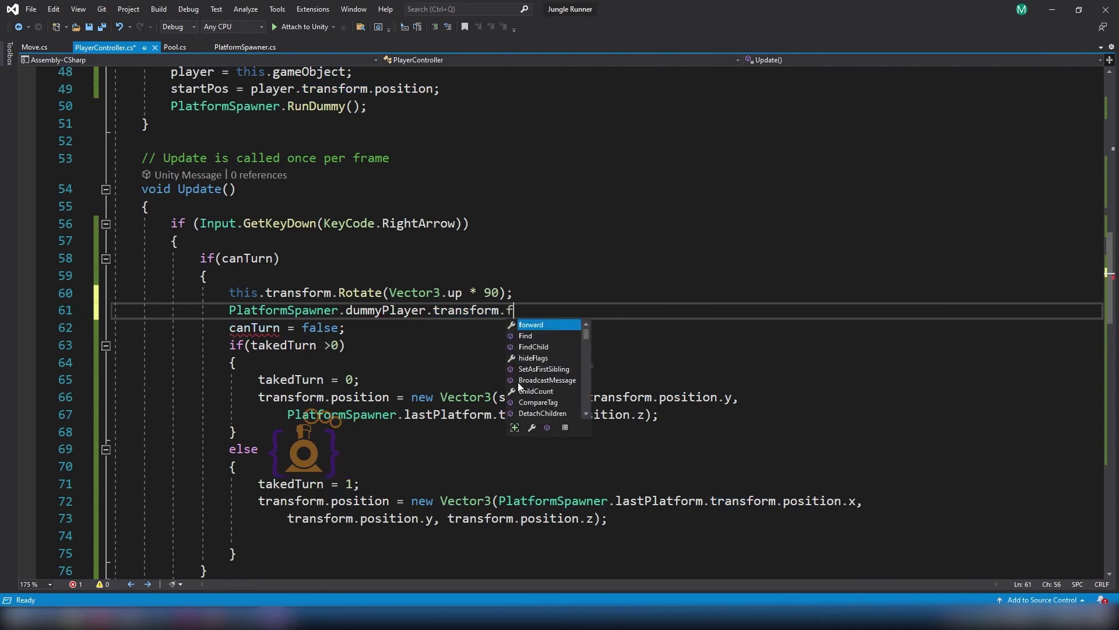
key("Tab")
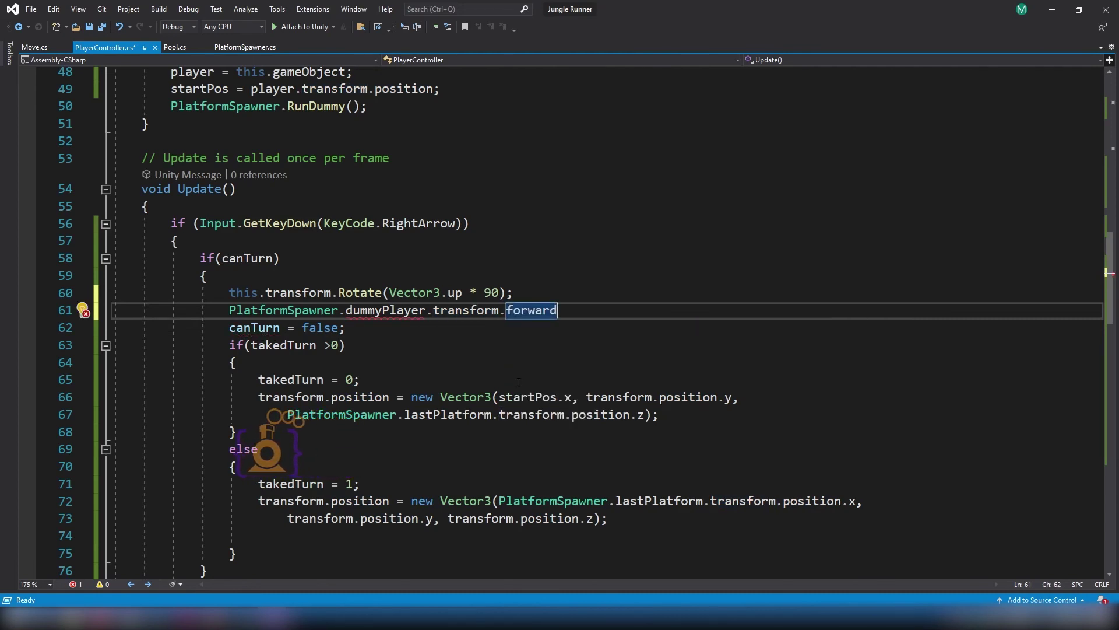
type(" = ")
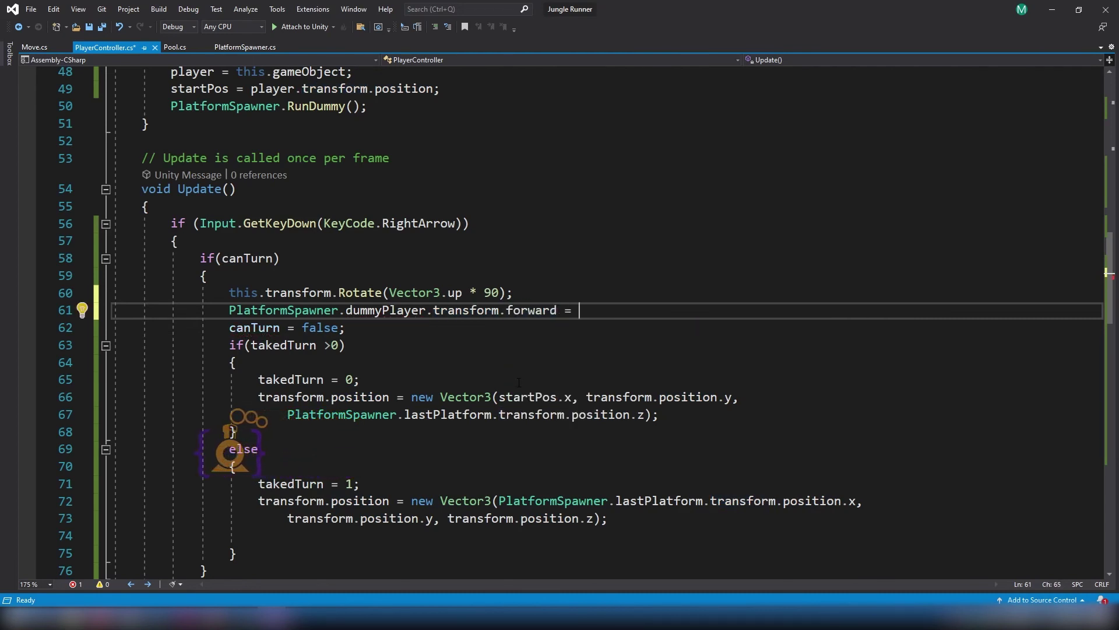
type("-this")
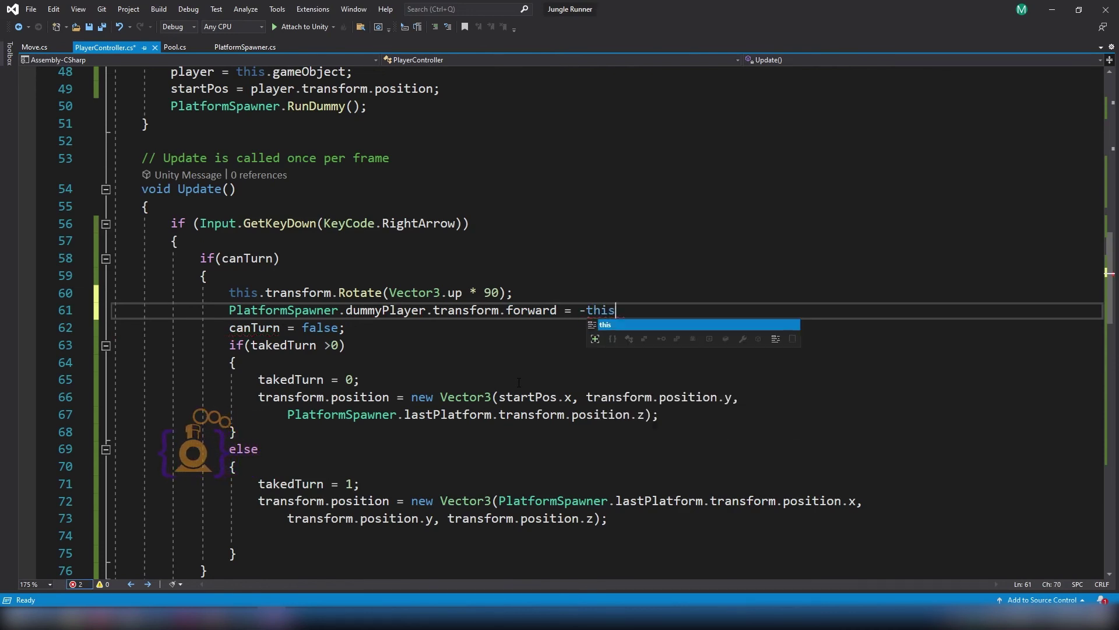
type(".t")
key("Tab")
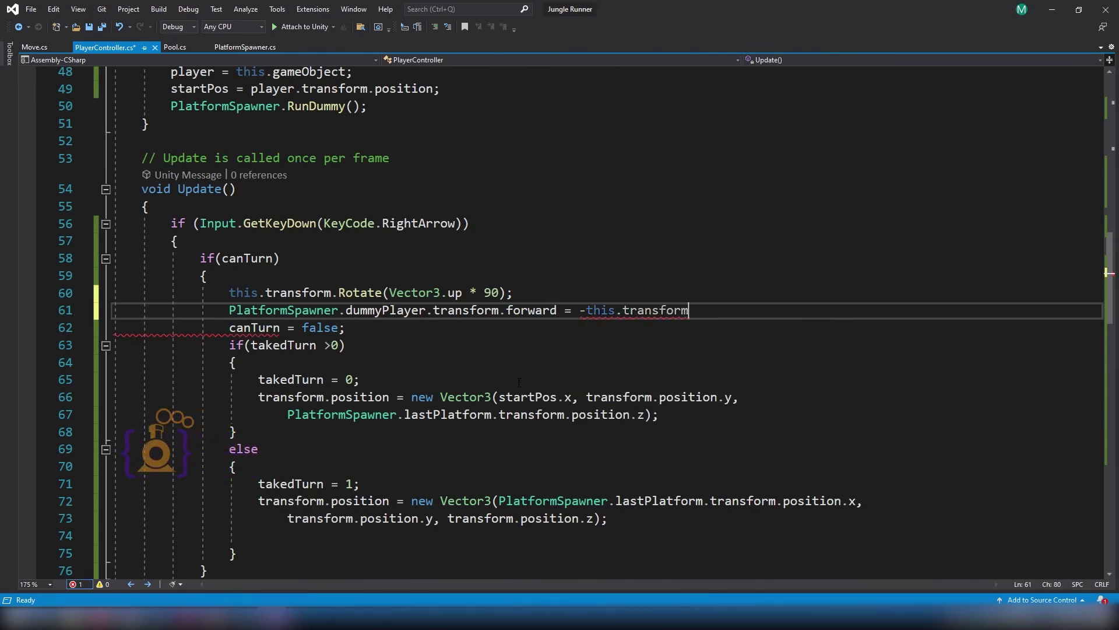
type(".po")
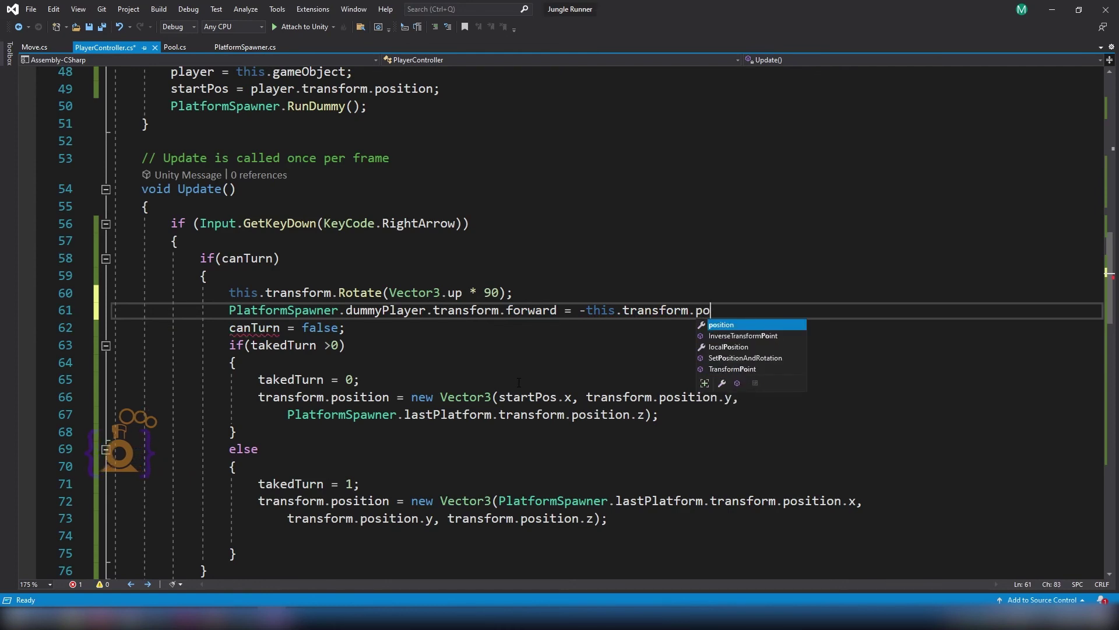
key("Tab")
type(";")
key("ctrl+s")
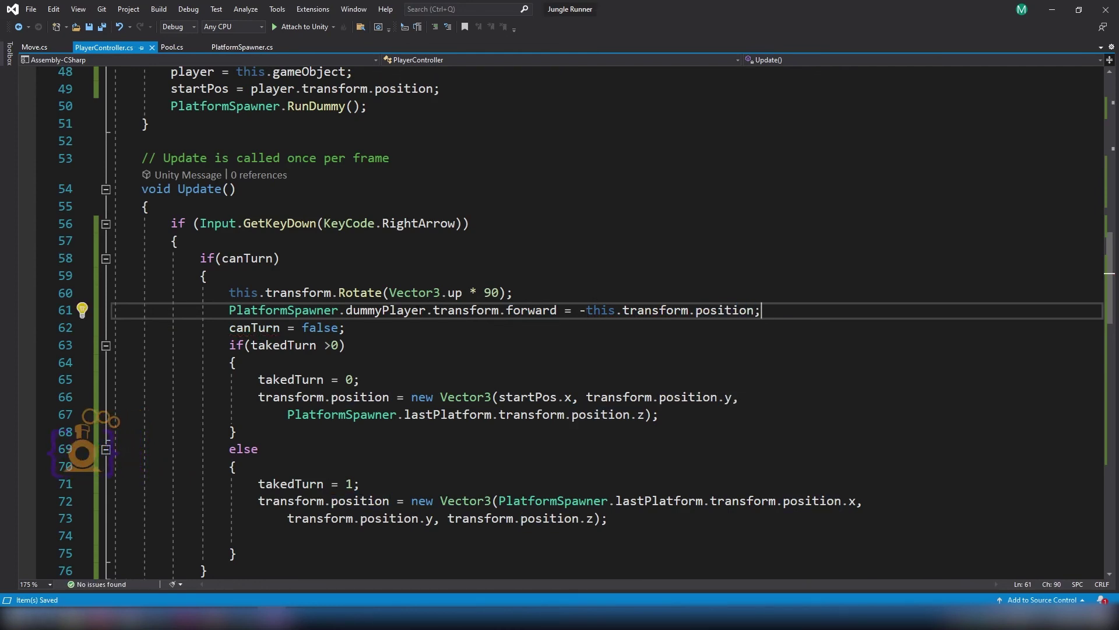
Copy the dummyPlayer forward statement onto a new line below Rotate(-90) at line 93.
left_click(230, 310, "shift")
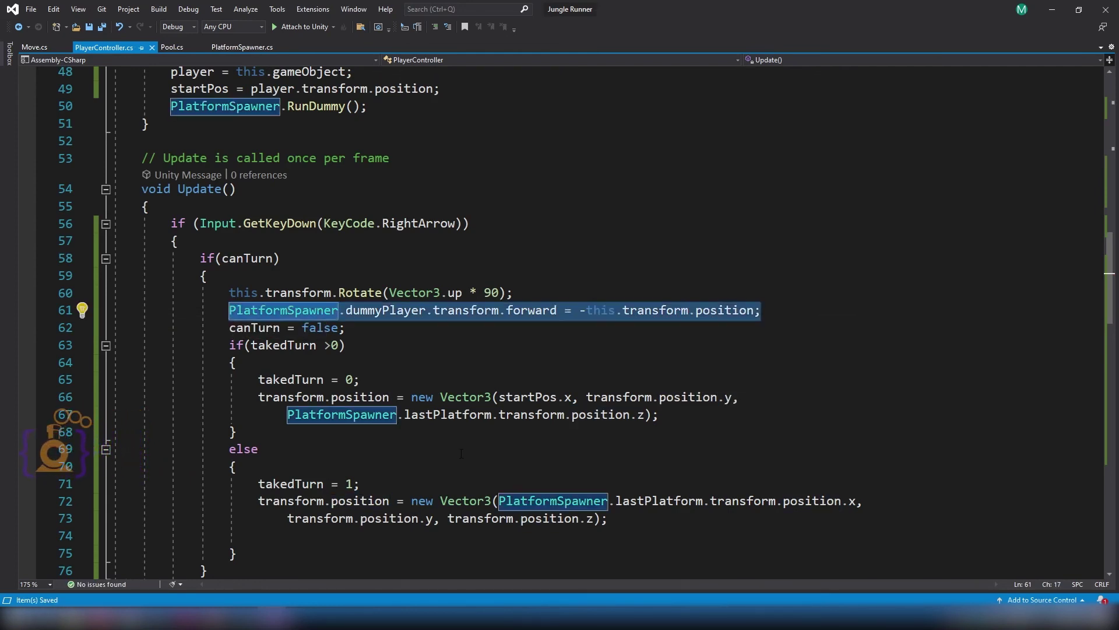
scroll(488, 496, "down", 4)
key("ctrl+c")
scroll(476, 485, "down", 3)
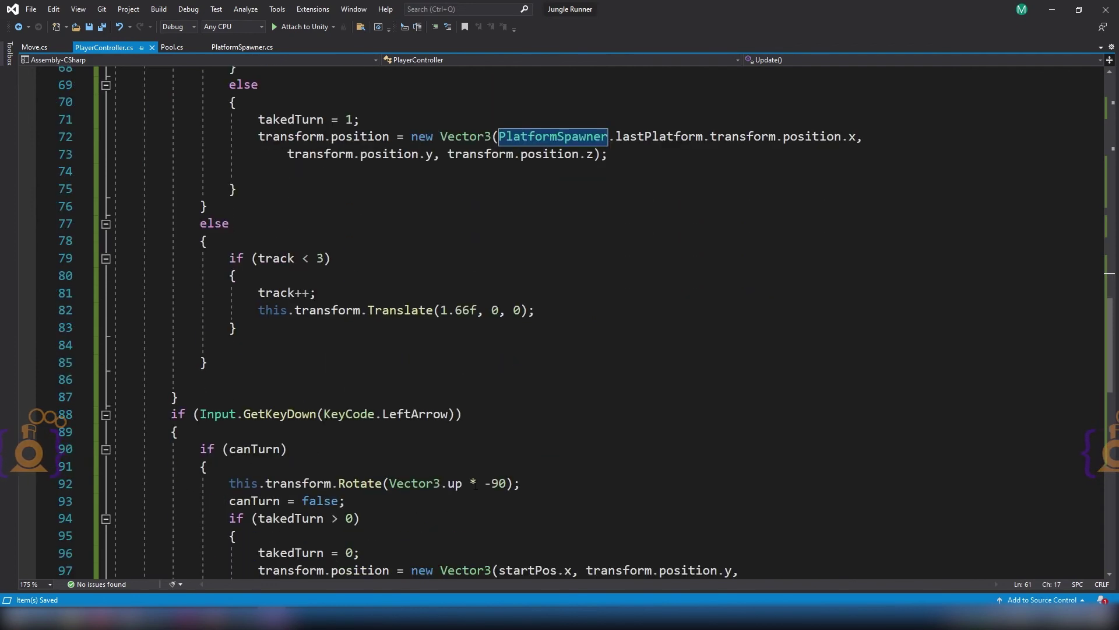
left_click(525, 484)
key("Return")
key("ctrl+v")
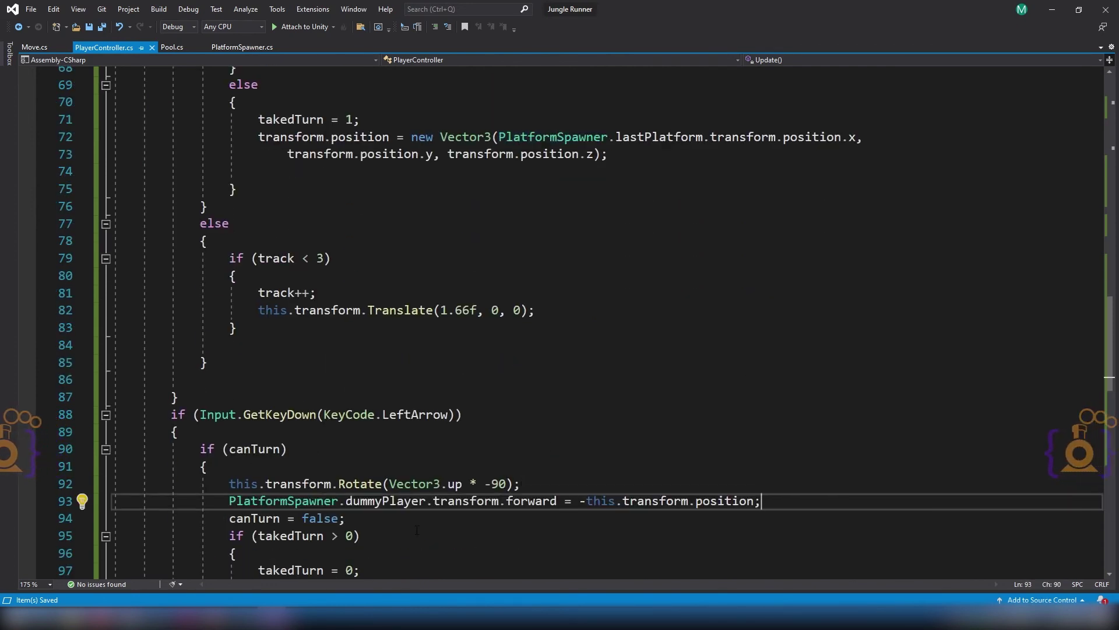
Check the statements on lines 61 and 93 and save the script again.
scroll(497, 322, "up", 5)
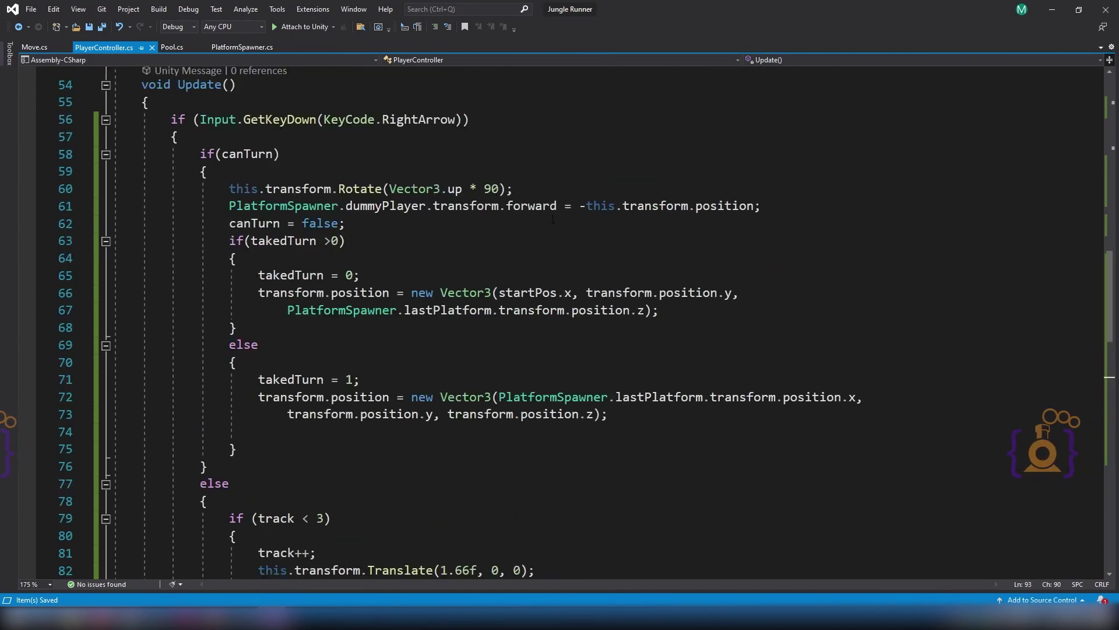
double_click(582, 206)
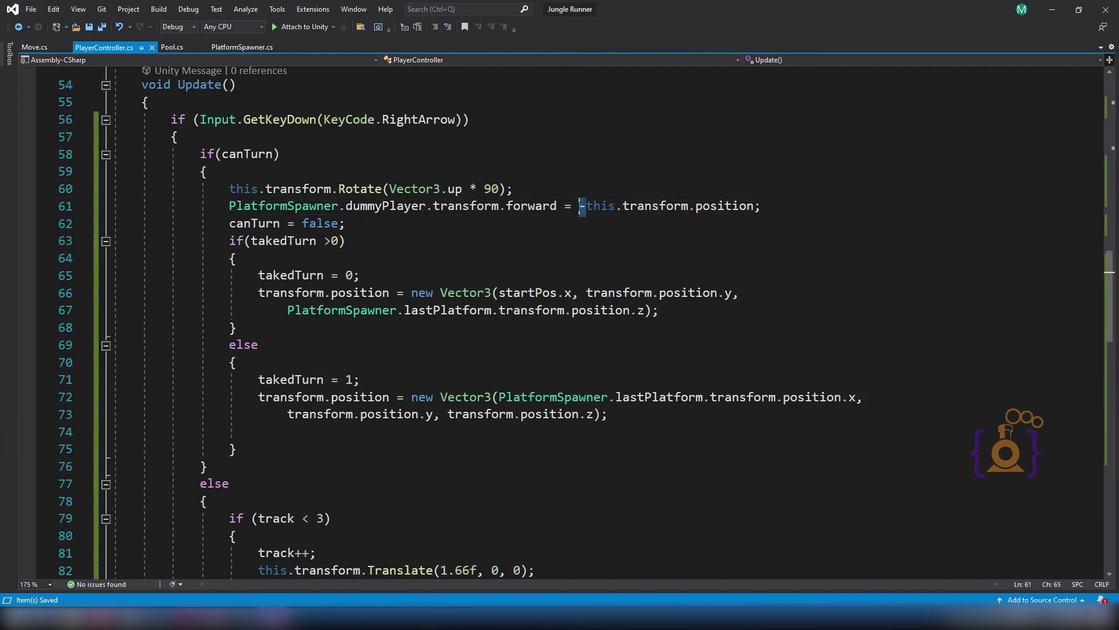
scroll(583, 239, "down", 4)
scroll(583, 239, "down", 4)
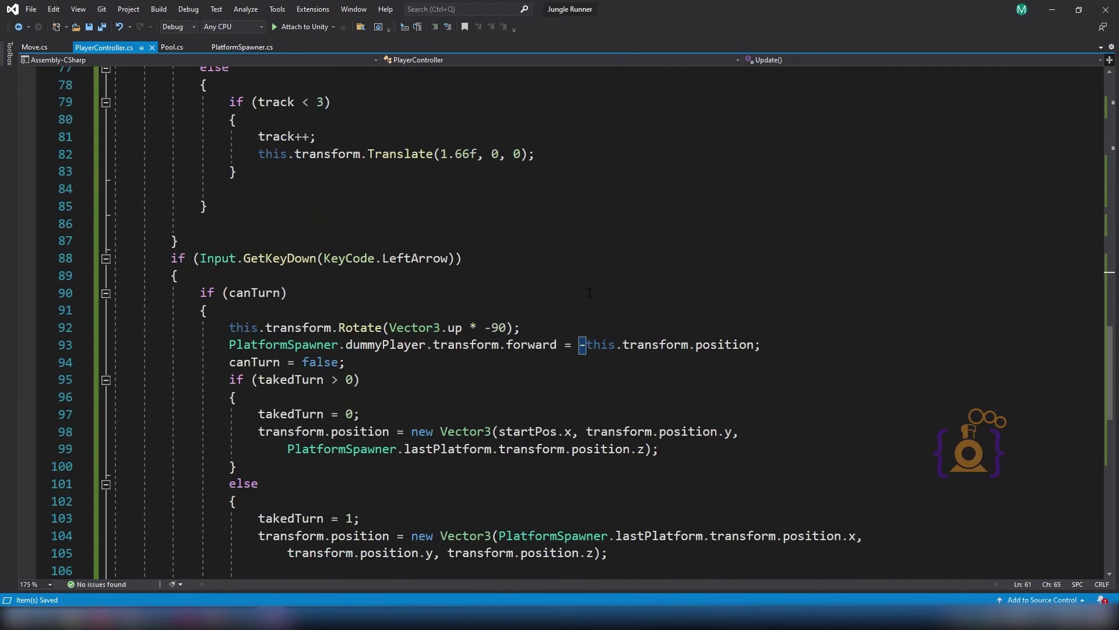
mouse_move(583, 345)
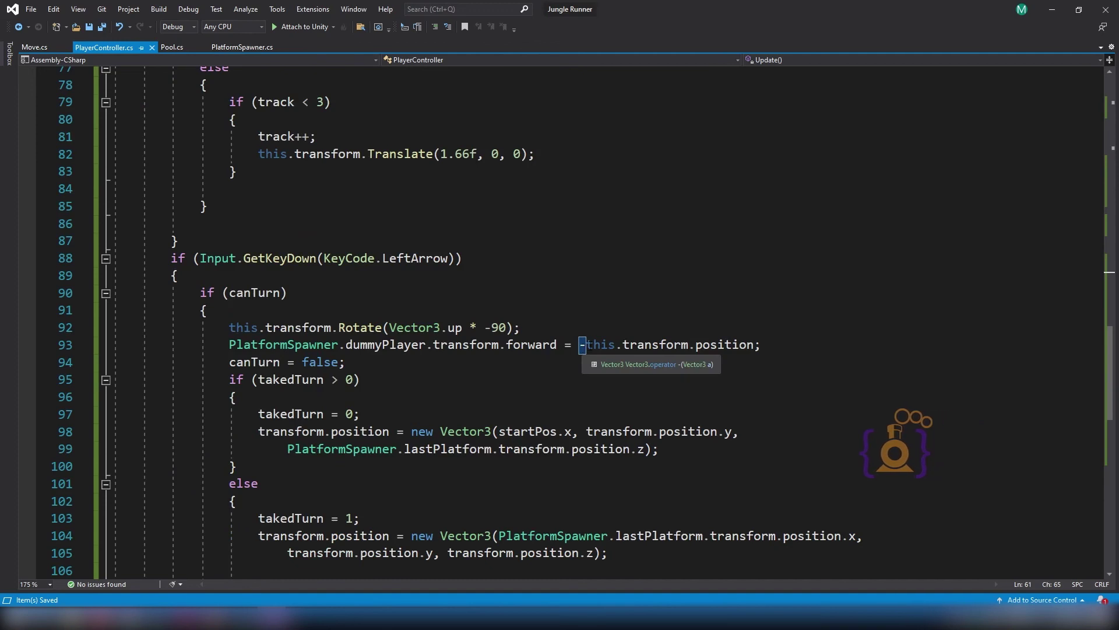
scroll(583, 346, "up", 9)
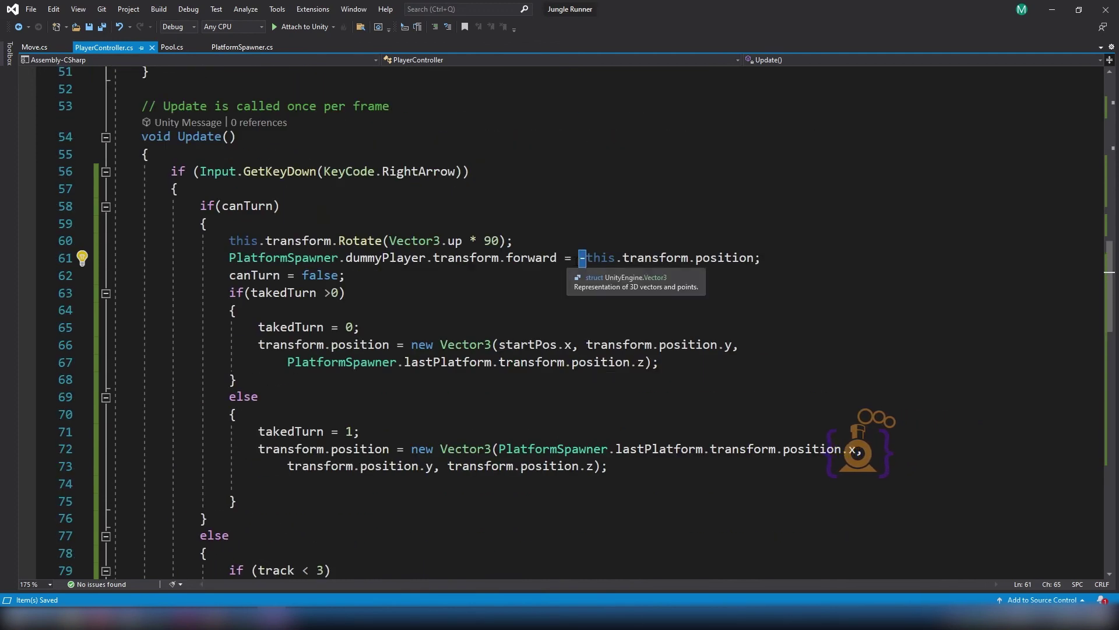
mouse_move(585, 262)
key("Down")
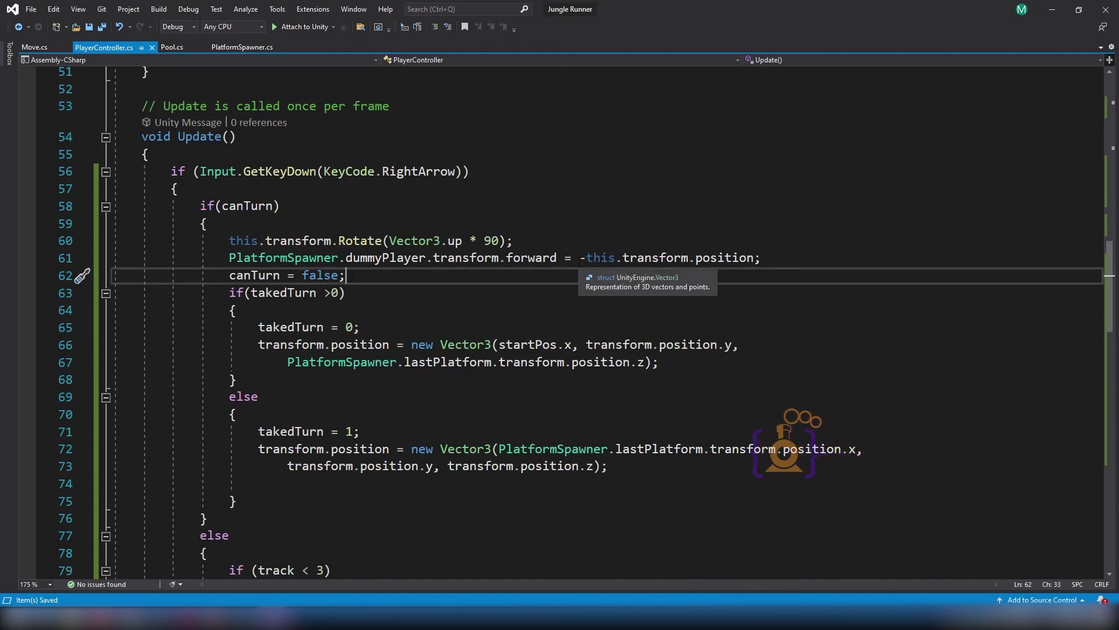
double_click(523, 257)
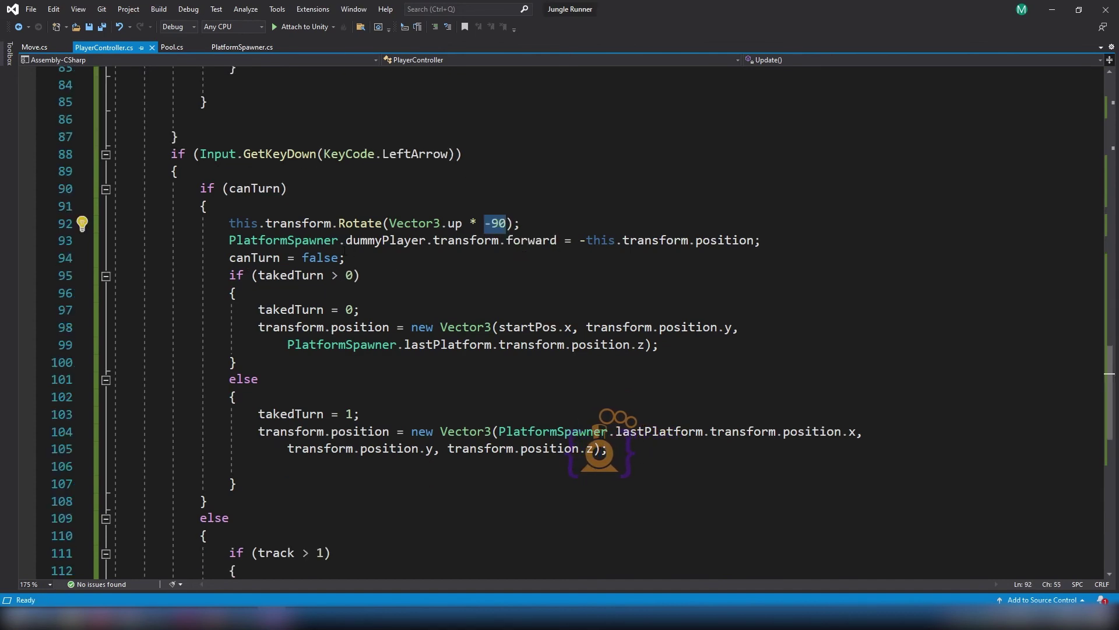
left_click_drag(229, 240, 772, 243)
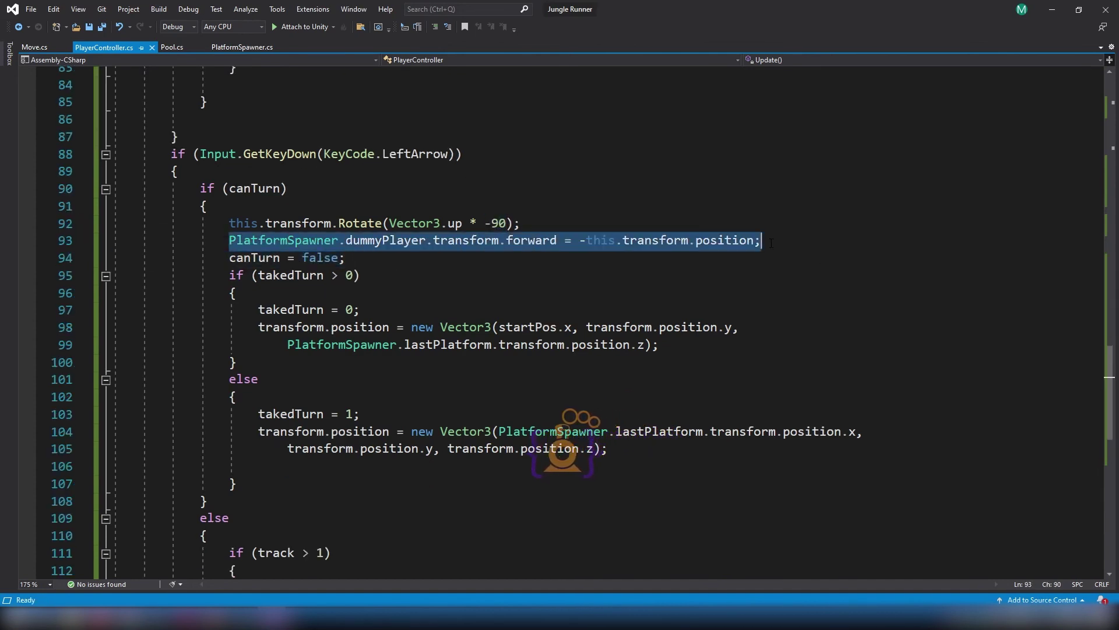
key("ctrl+s")
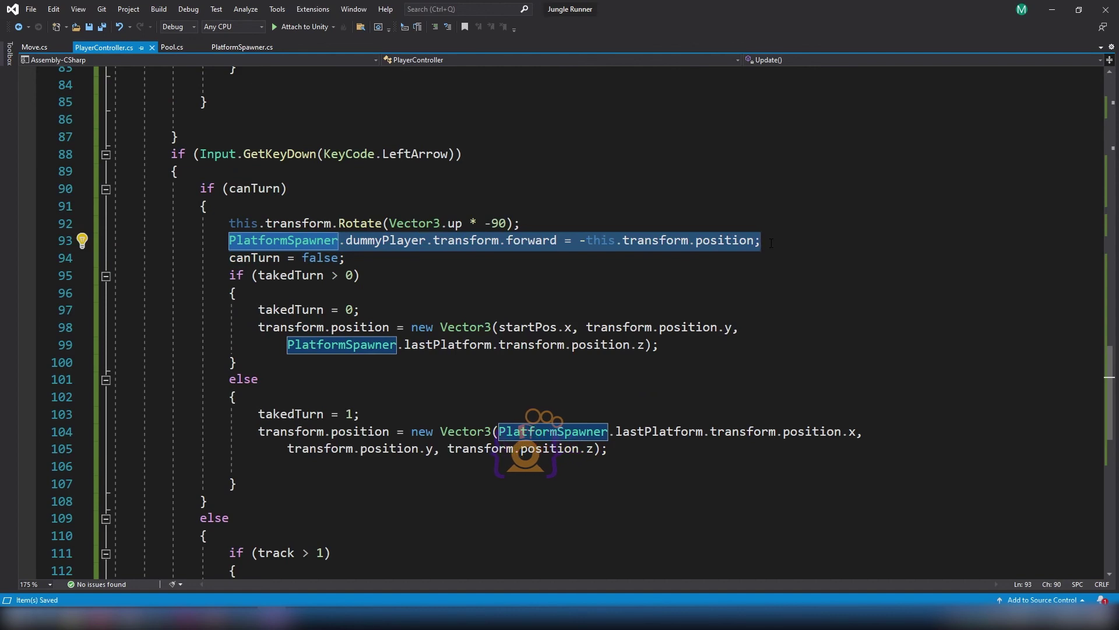
left_click(506, 271)
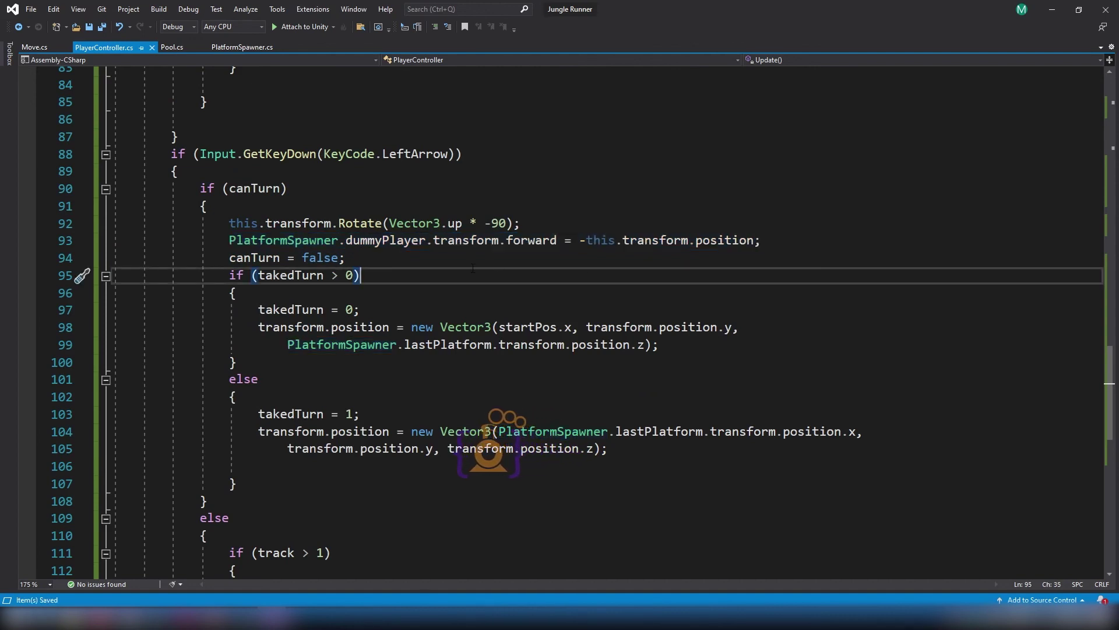
Run a brief Unity play test of the dummyPlayer forward change, then return to PlayerController.cs.
key("alt+Tab")
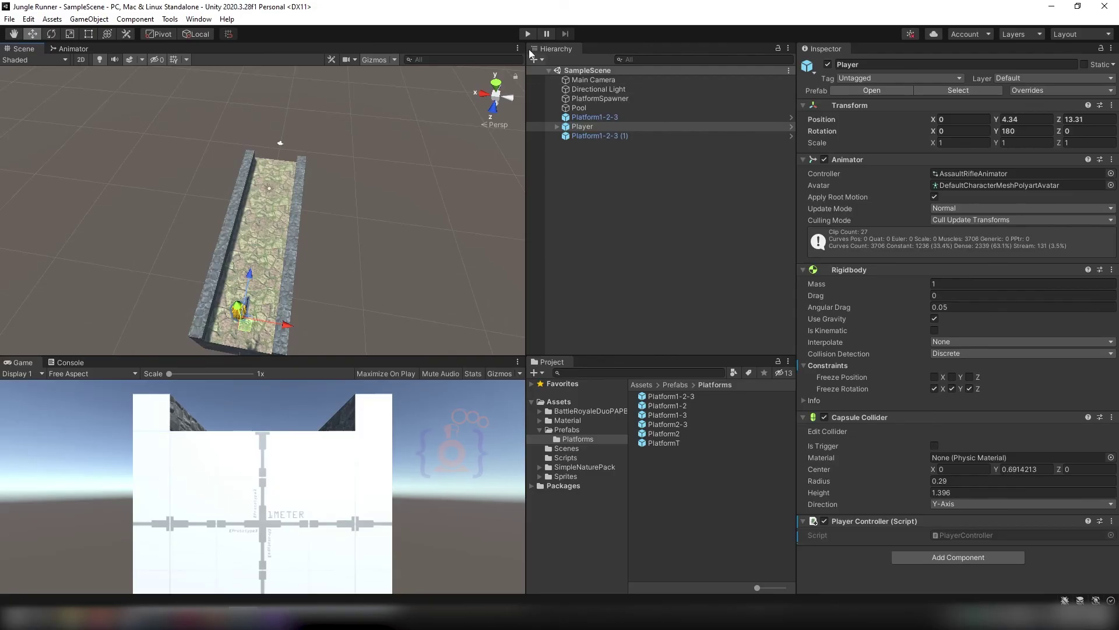
left_click(528, 33)
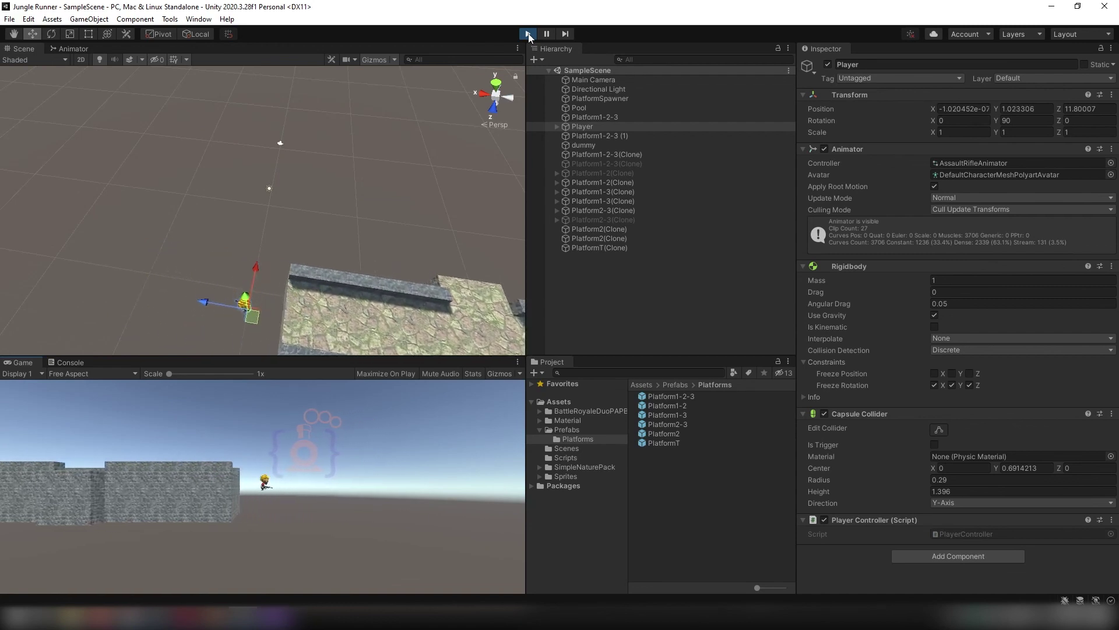
left_click(529, 35)
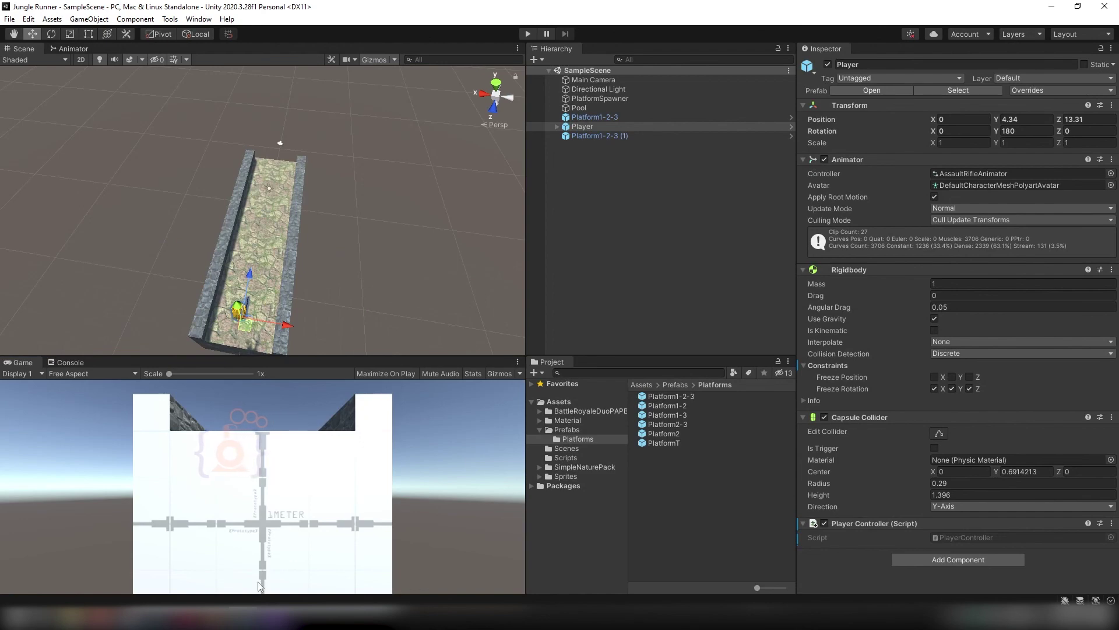
left_click(273, 613)
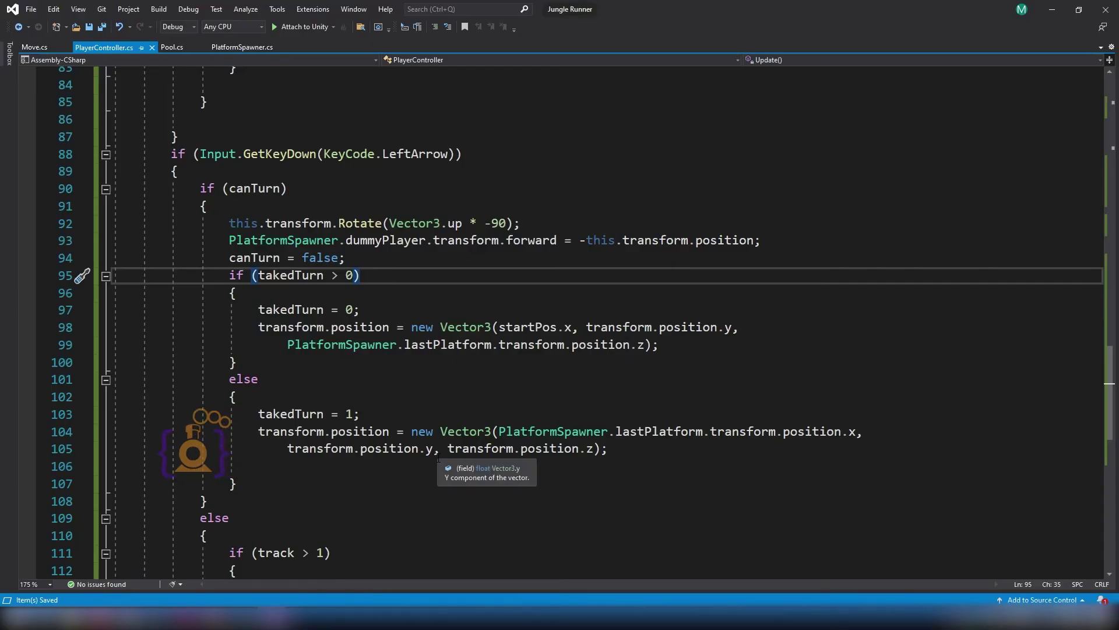
Select the existing PlatformSpawner.RunDummy(); call in Start for copying.
scroll(408, 326, "down", 1)
scroll(397, 320, "down", 1)
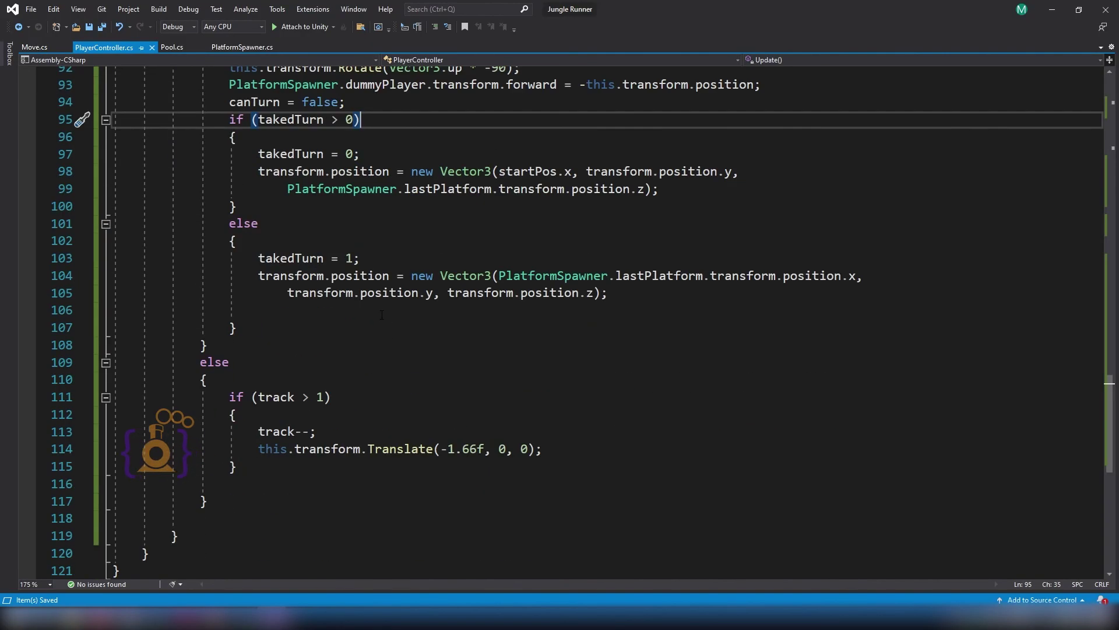
scroll(380, 313, "up", 2)
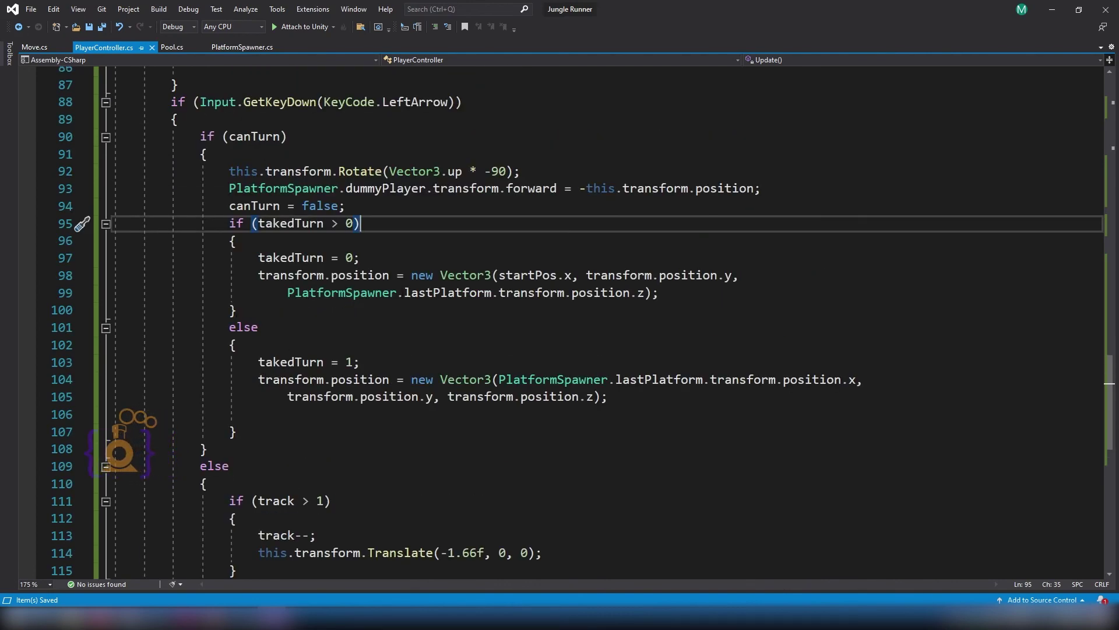
scroll(394, 270, "up", 4)
scroll(395, 270, "up", 3)
scroll(395, 270, "up", 7)
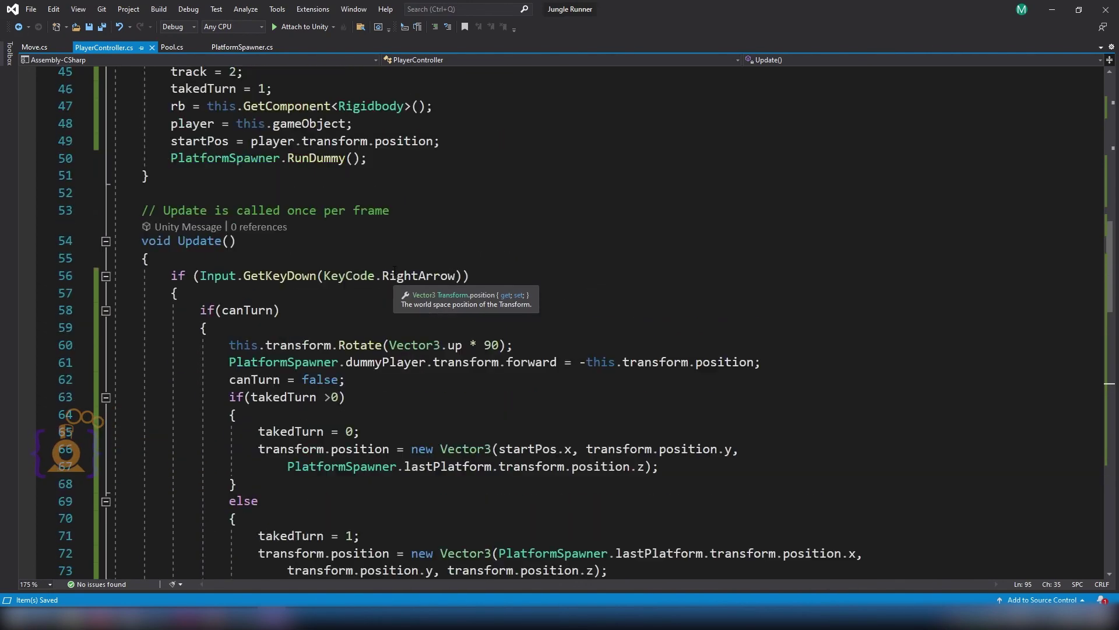
left_click_drag(169, 157, 371, 159)
key("ctrl+c")
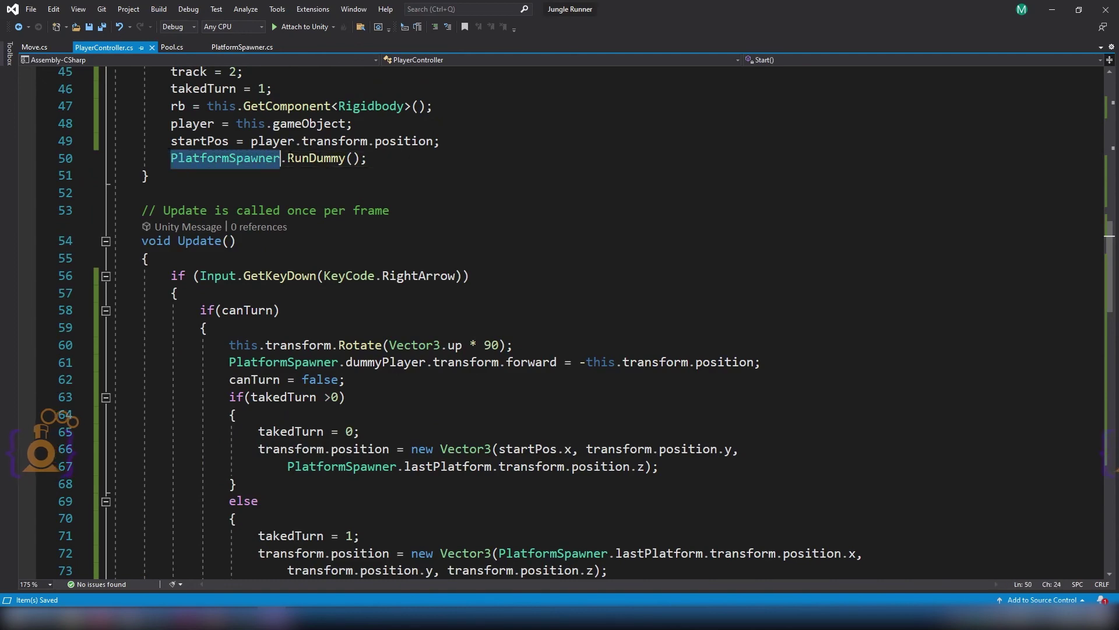
Paste PlatformSpawner.RunDummy(); on a new line after line 61.
scroll(371, 159, "down", 7)
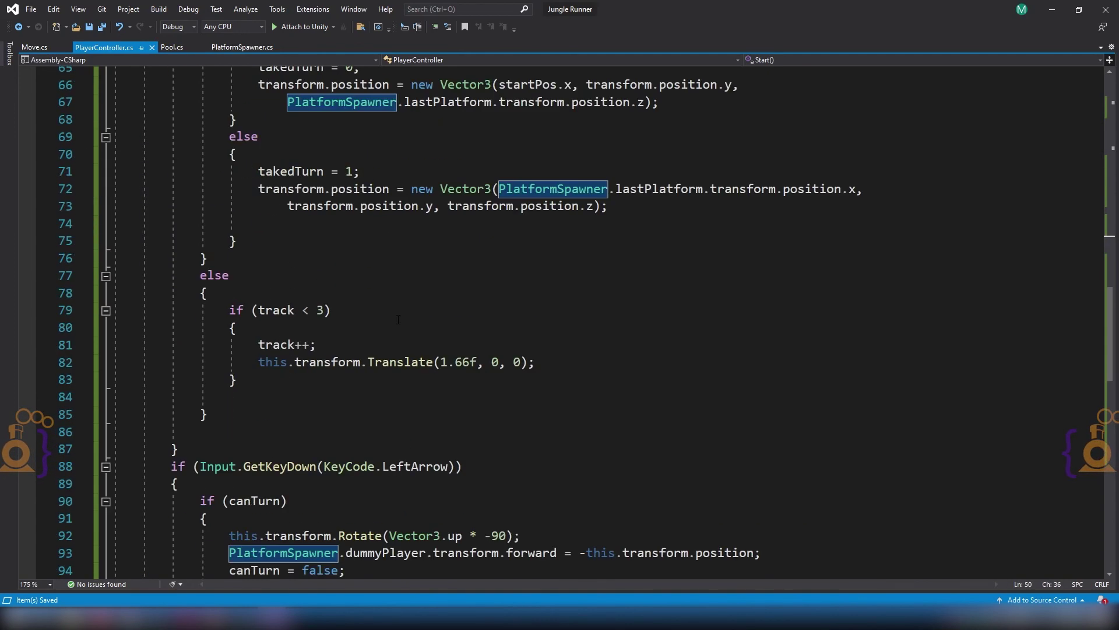
scroll(385, 233, "down", 2)
scroll(396, 291, "up", 4)
scroll(407, 322, "up", 2)
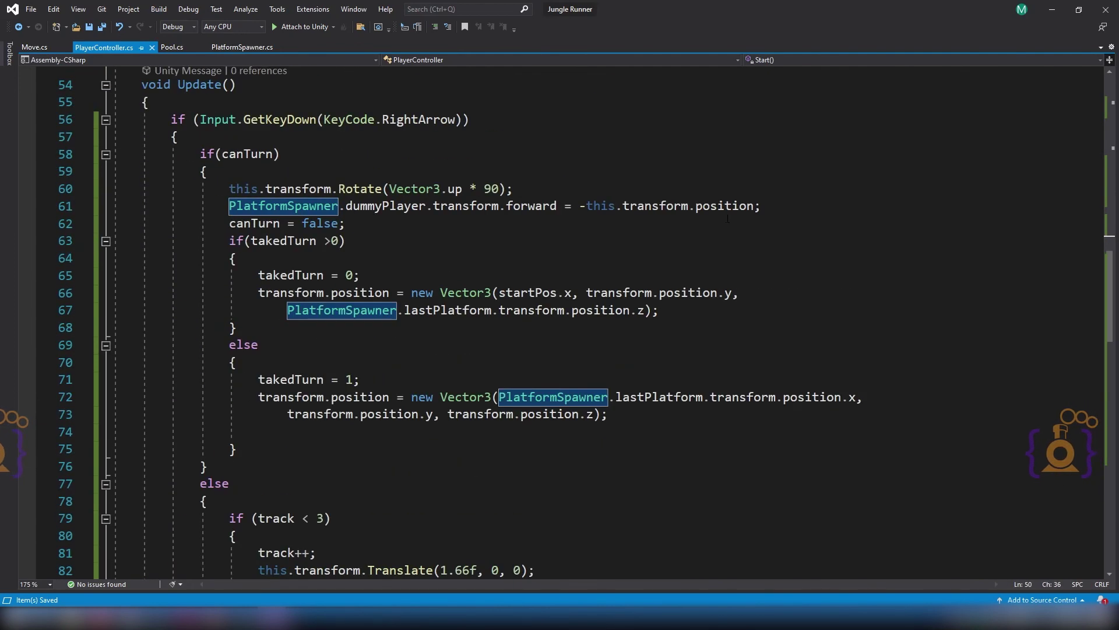
left_click(766, 209)
key("Return")
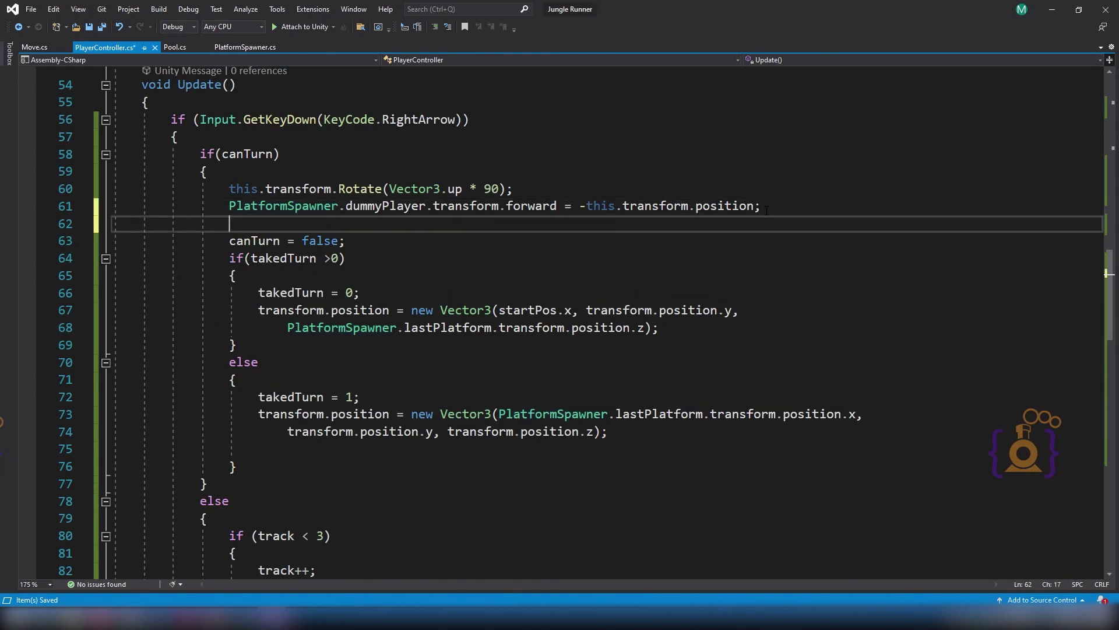
key("ctrl+v")
Add PlatformSpawner.RunDummy(); after line 94 and start a Unity play test.
scroll(737, 236, "down", 2)
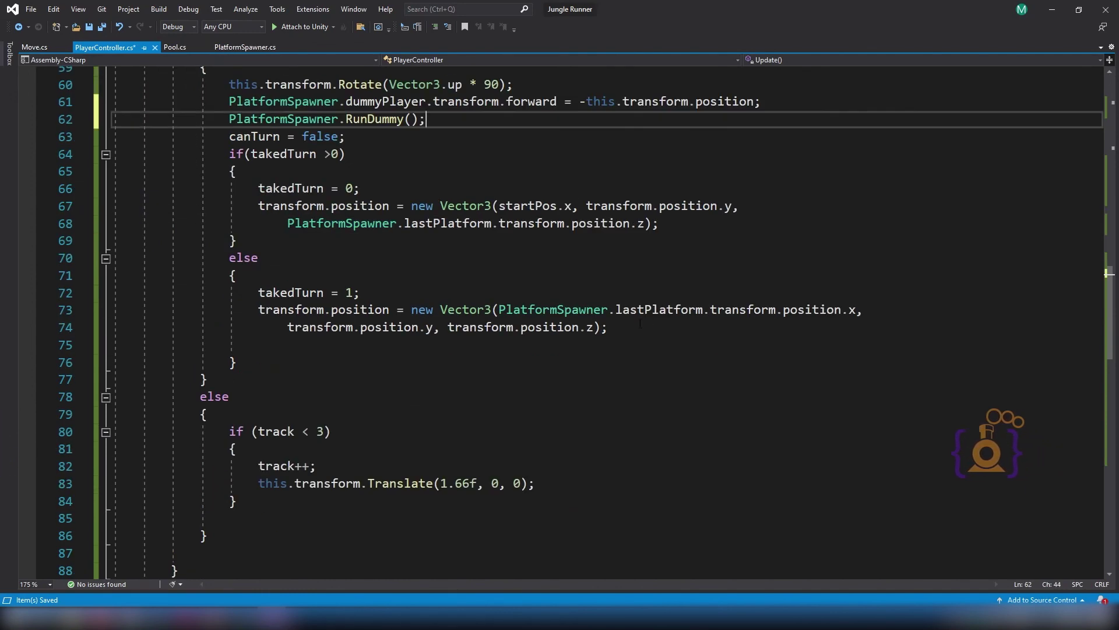
scroll(382, 315, "up", 3)
scroll(382, 316, "down", 5)
scroll(382, 316, "down", 3)
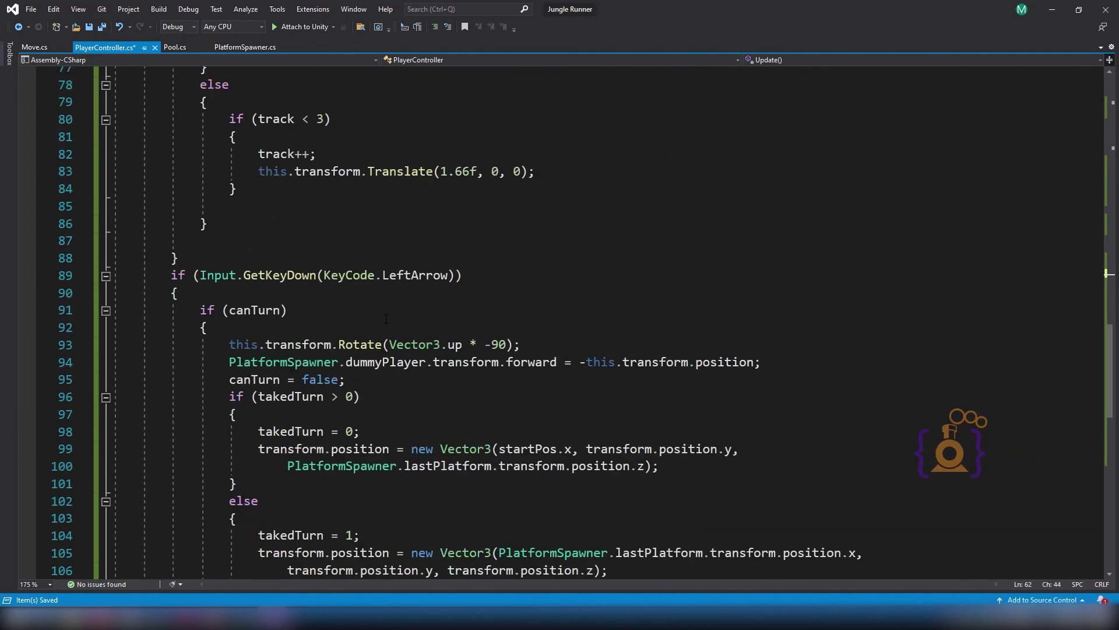
left_click(784, 363)
key("Return")
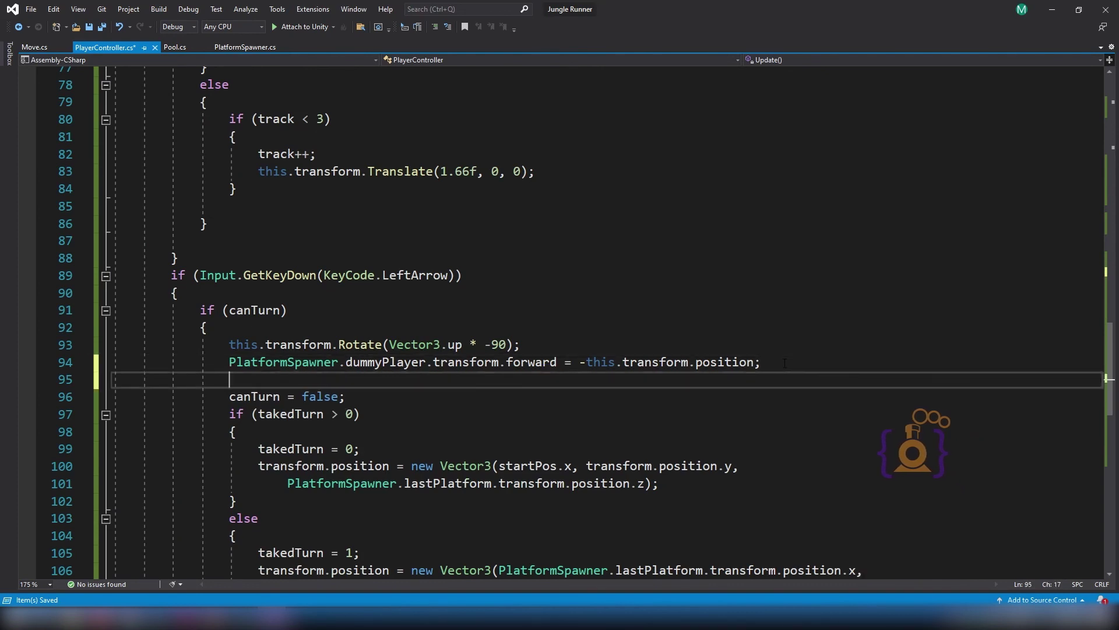
type("PlatformSpawner.RunDummy();")
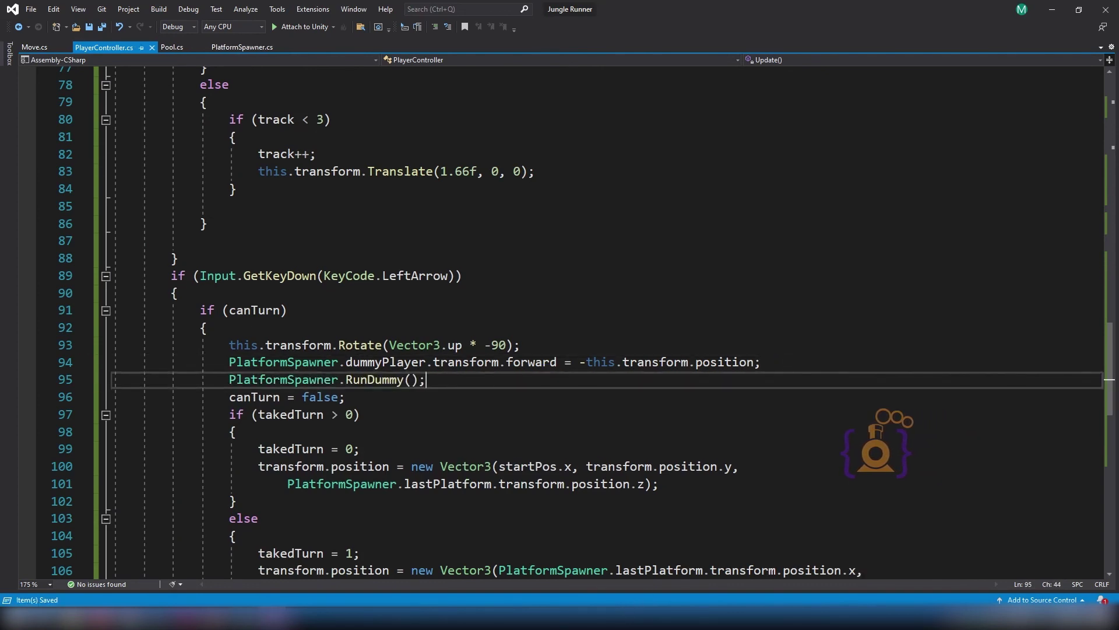
key("alt+Tab")
left_click(528, 34)
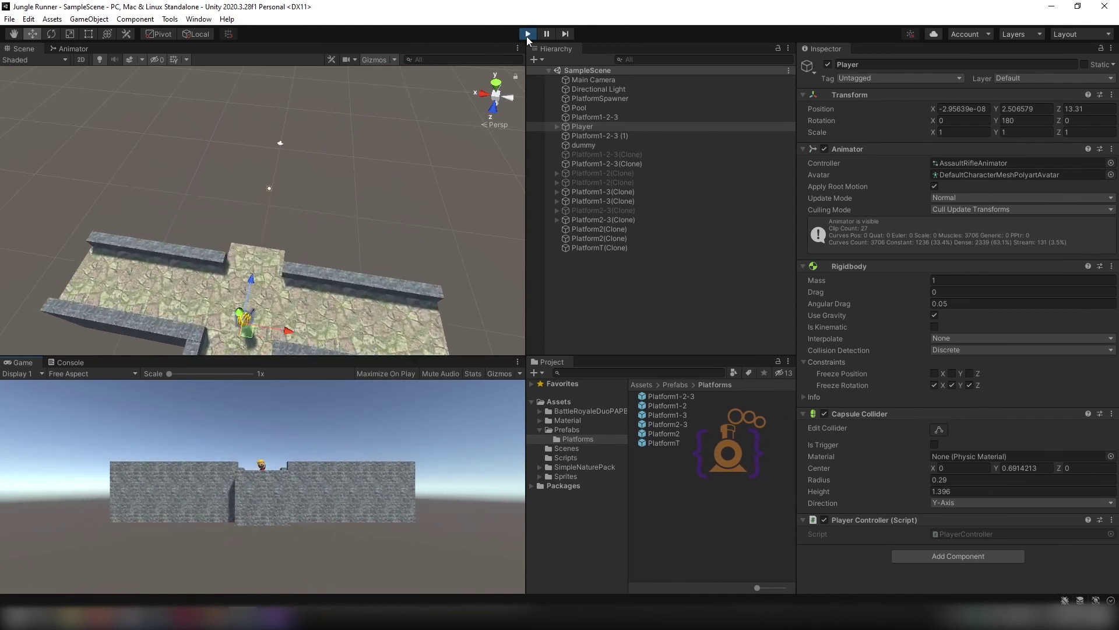
Turn left at the T junction during the play test, then stop Play mode.
key("Left")
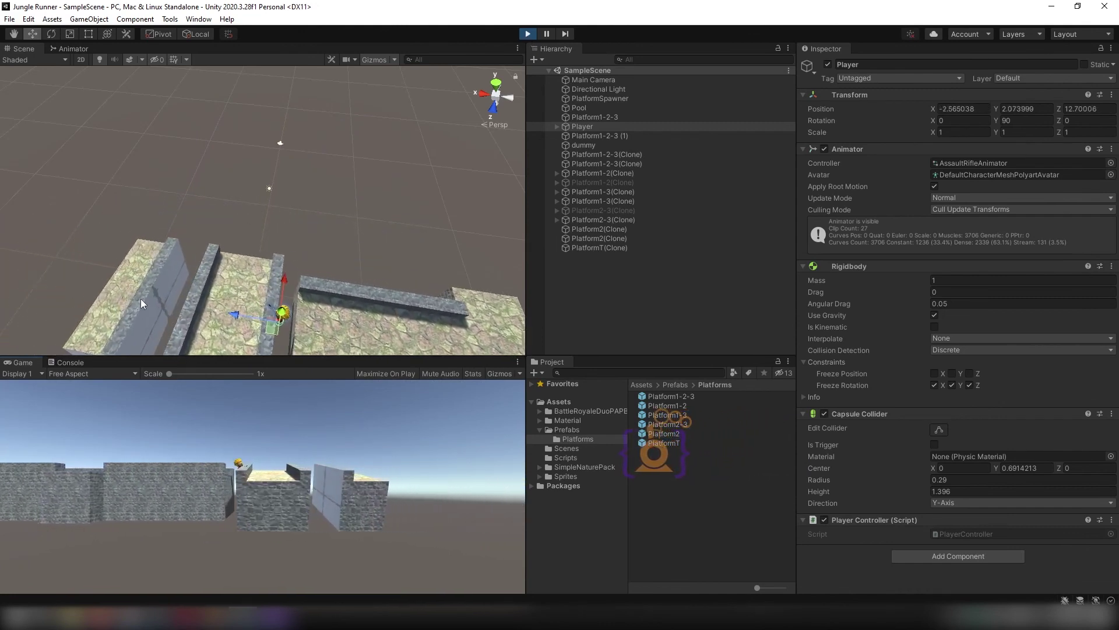
left_click(527, 35)
Change -this.transform.position to -this.transform.forward on line 61.
key("alt+Tab")
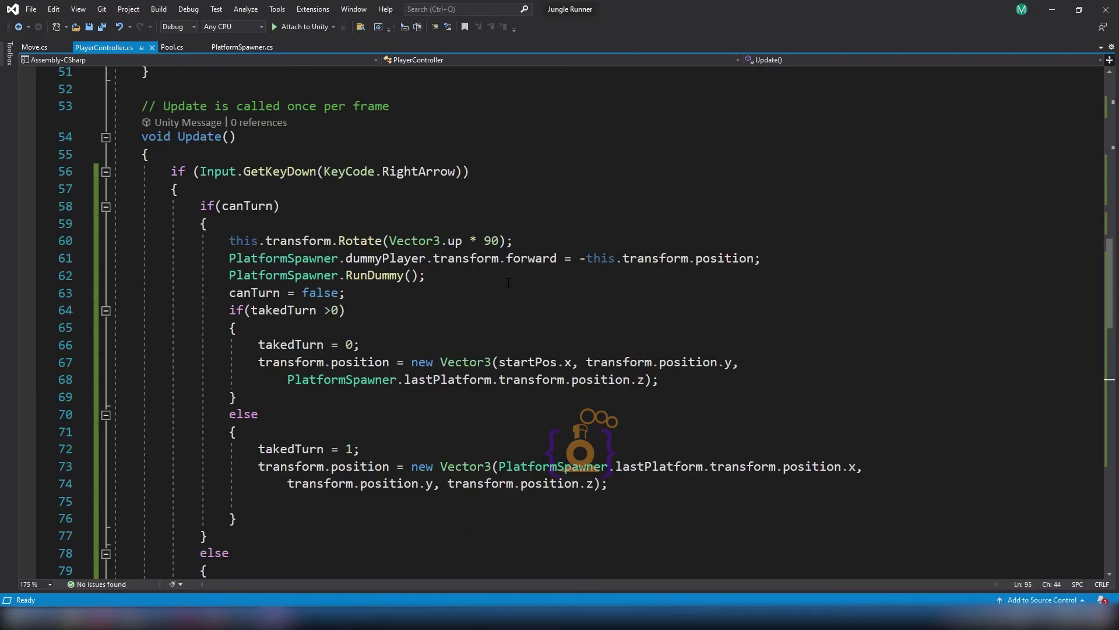
left_click(736, 258)
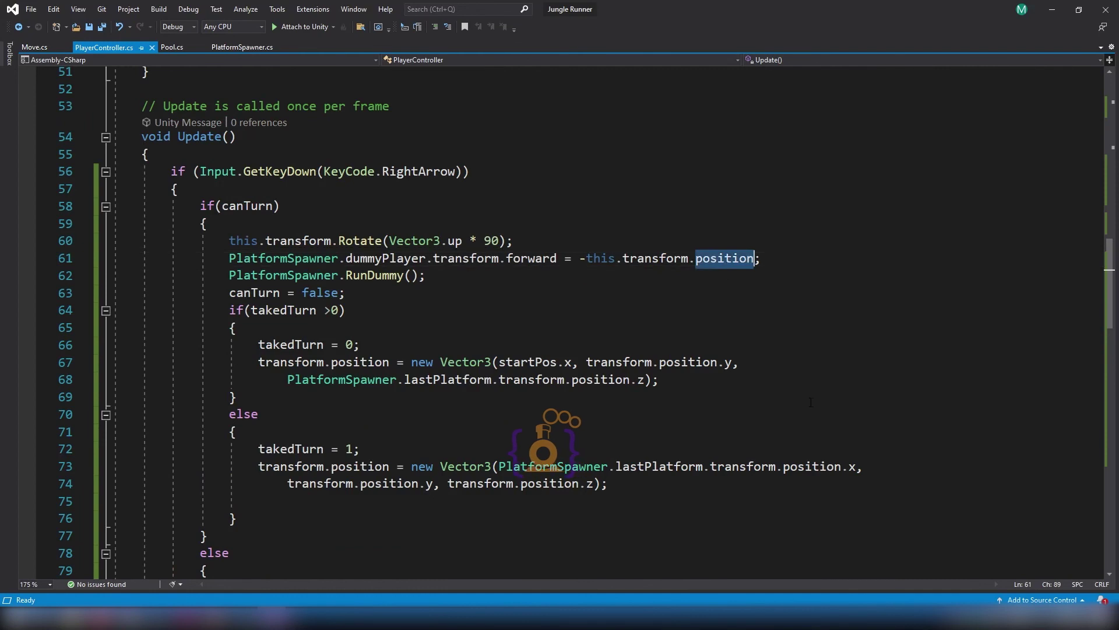
key("ctrl+BackSpace")
type("fo")
key("Tab")
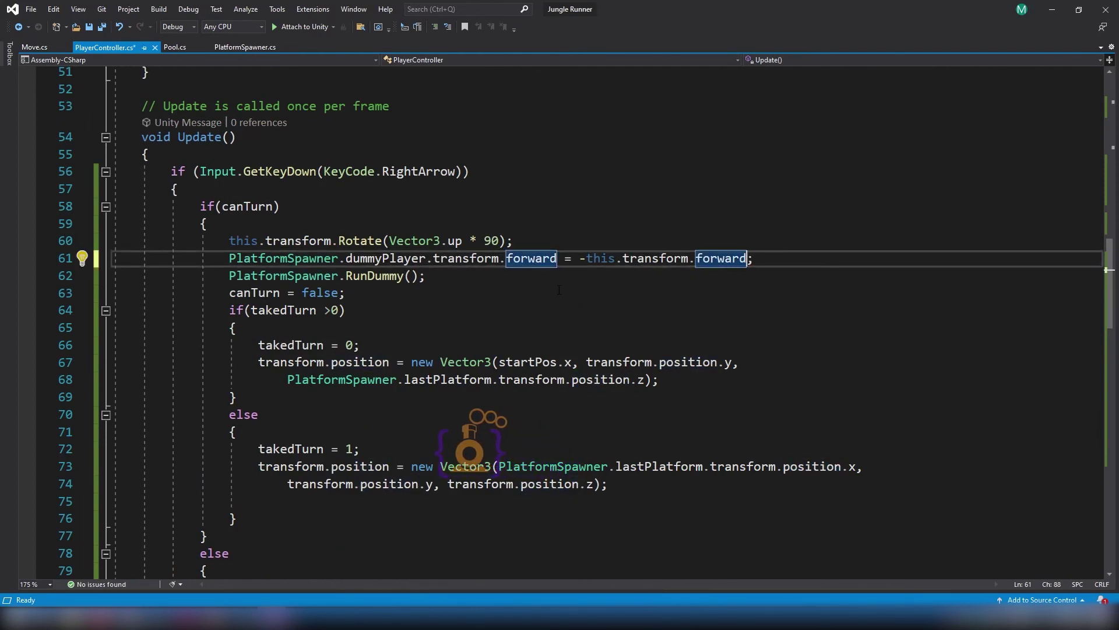
Replace position with forward on line 94 as well, save, and switch to Unity.
scroll(694, 287, "down", 3)
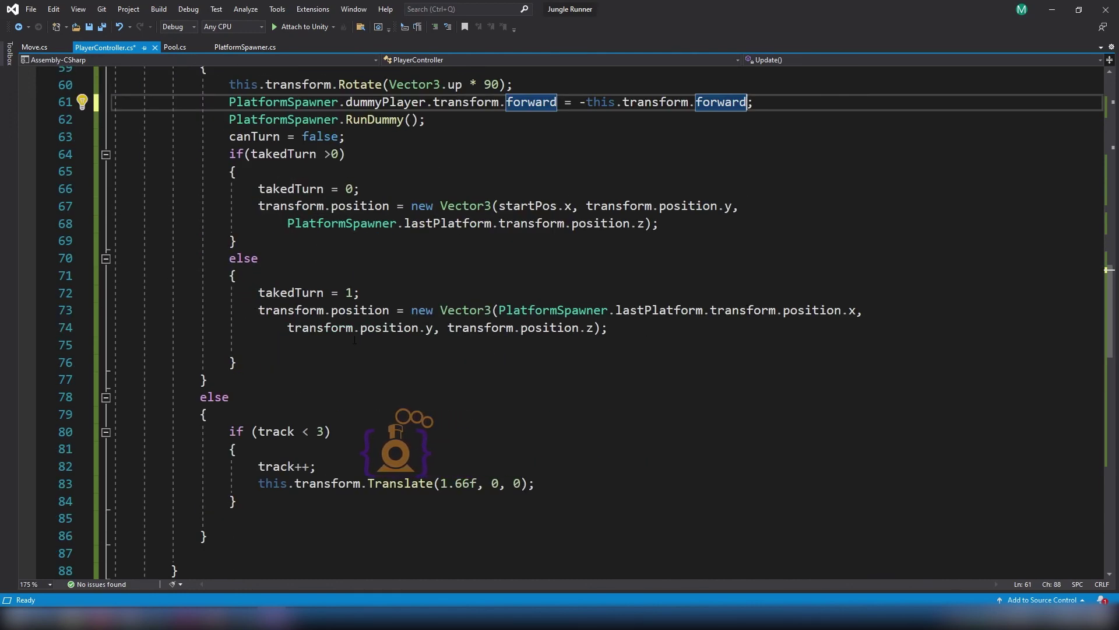
scroll(355, 340, "down", 2)
scroll(354, 339, "down", 3)
scroll(355, 340, "down", 1)
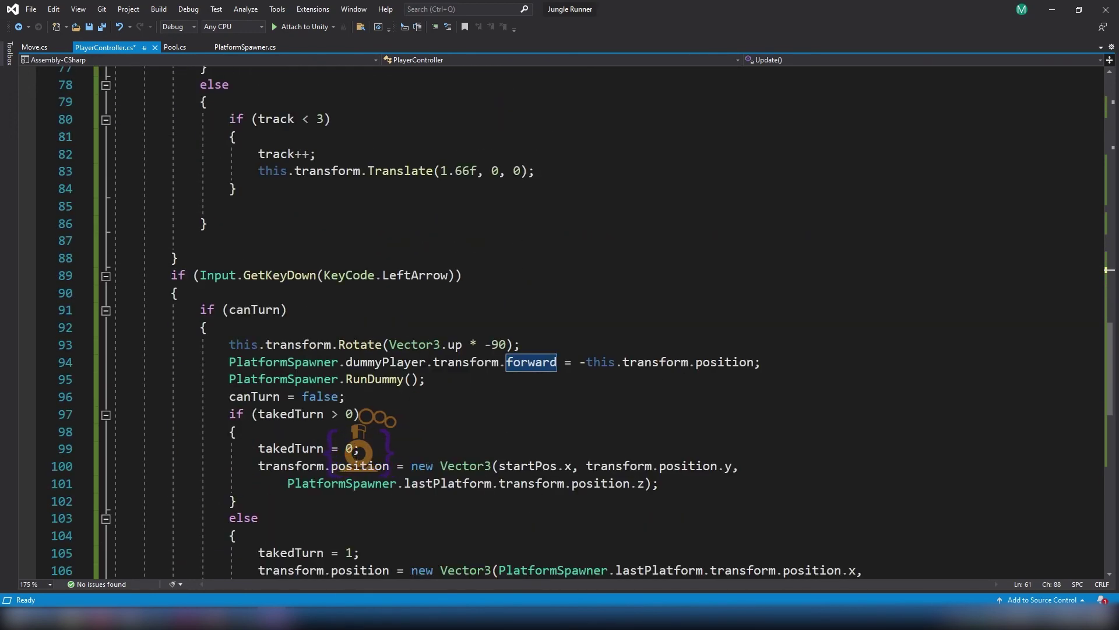
double_click(721, 362)
type("forward")
key("ctrl+s")
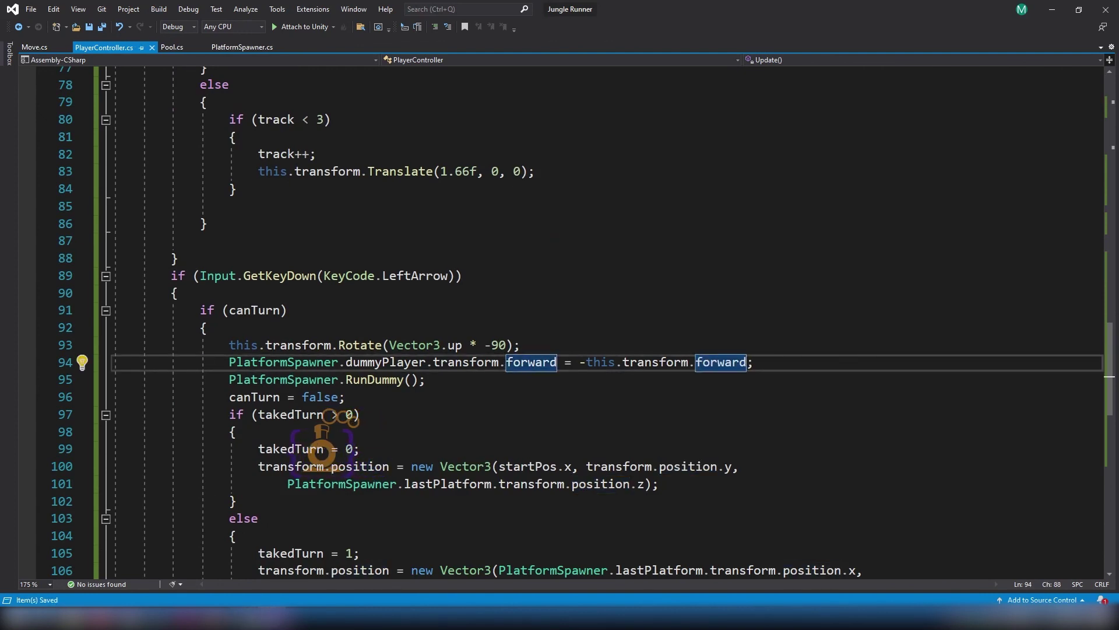
left_click(292, 606)
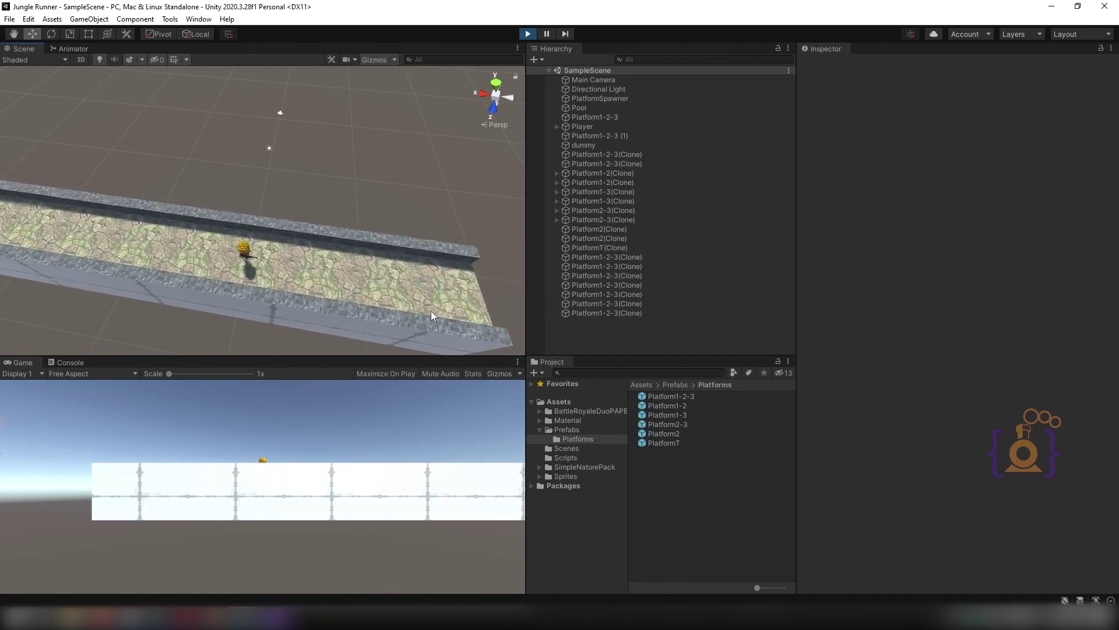
Stop the Unity play test after watching the corrected turn behaviour.
left_click(529, 34)
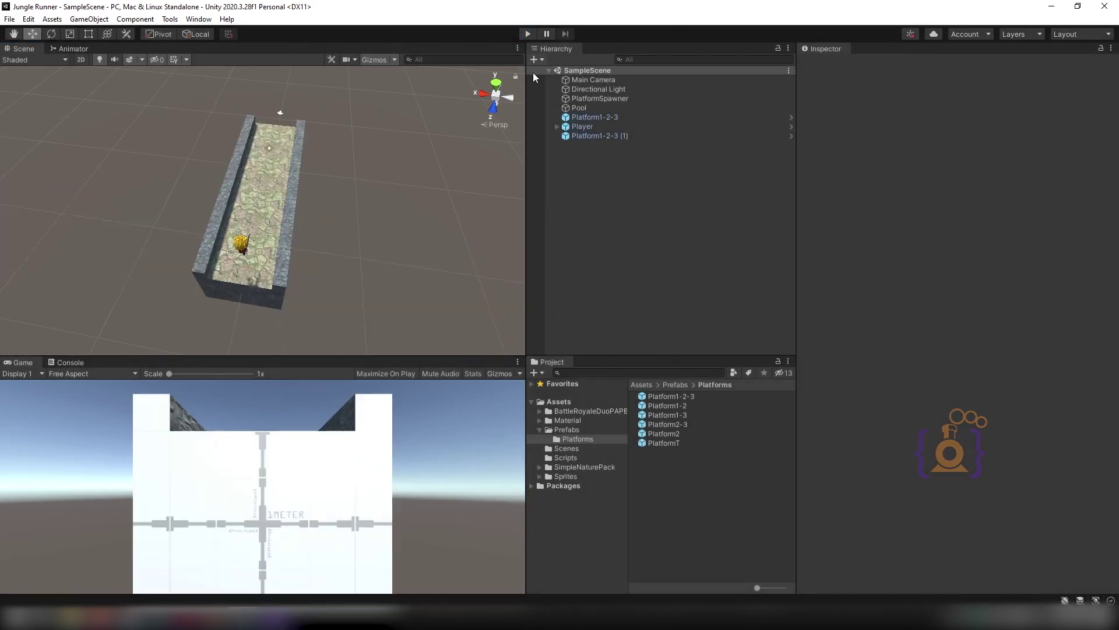
Select Pool, clear Element 0's Amount, and browse the Scripts and Platforms folders.
left_click(579, 110)
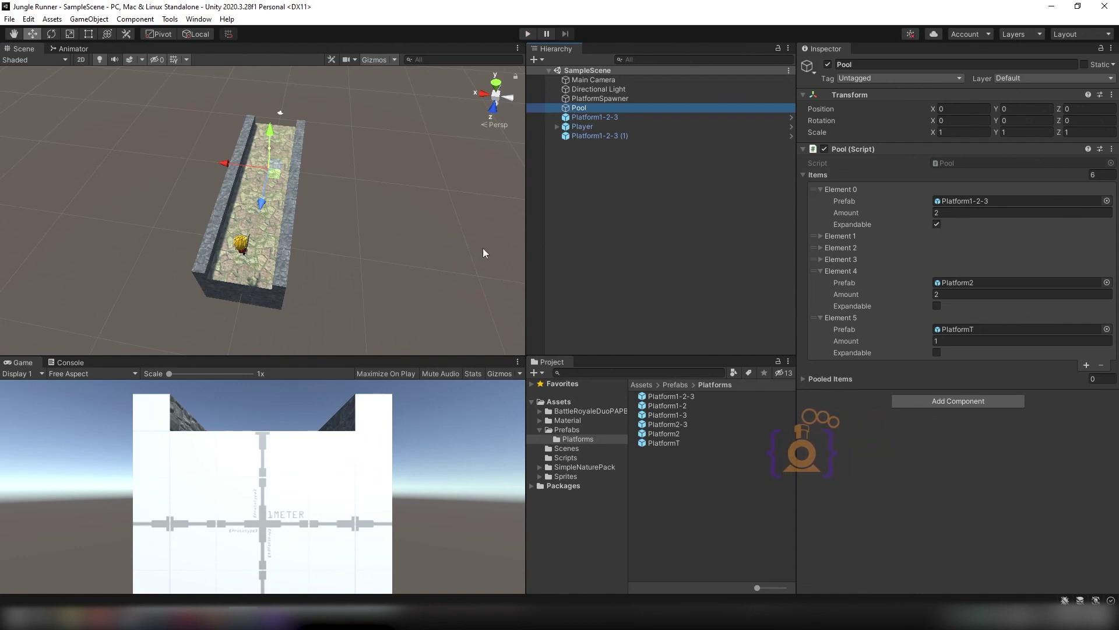
left_click(935, 211)
key("BackSpace")
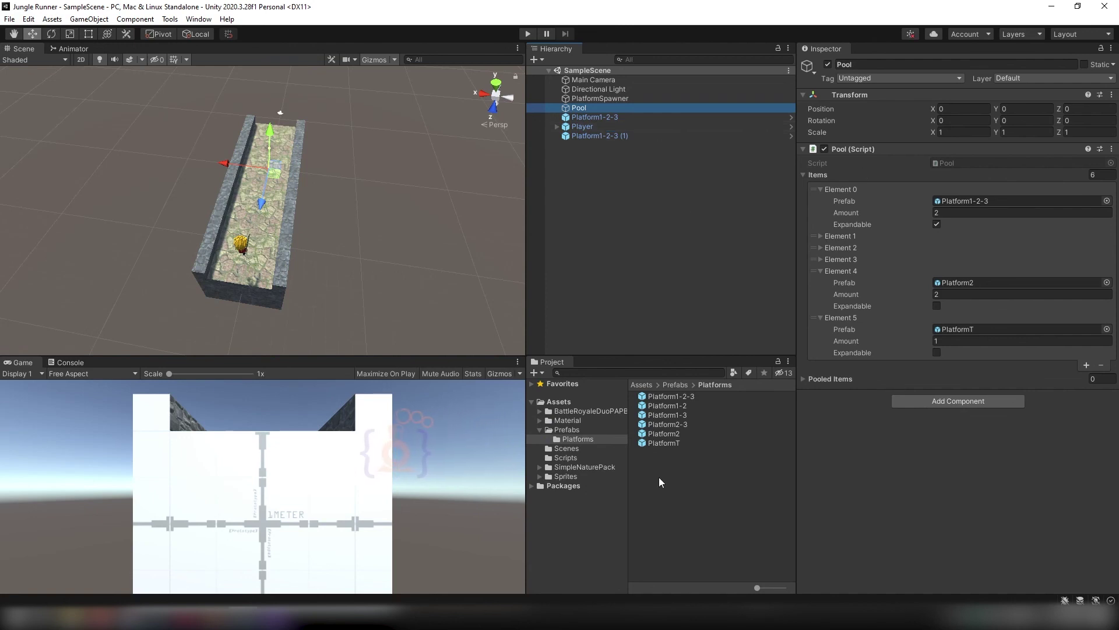
left_click(565, 458)
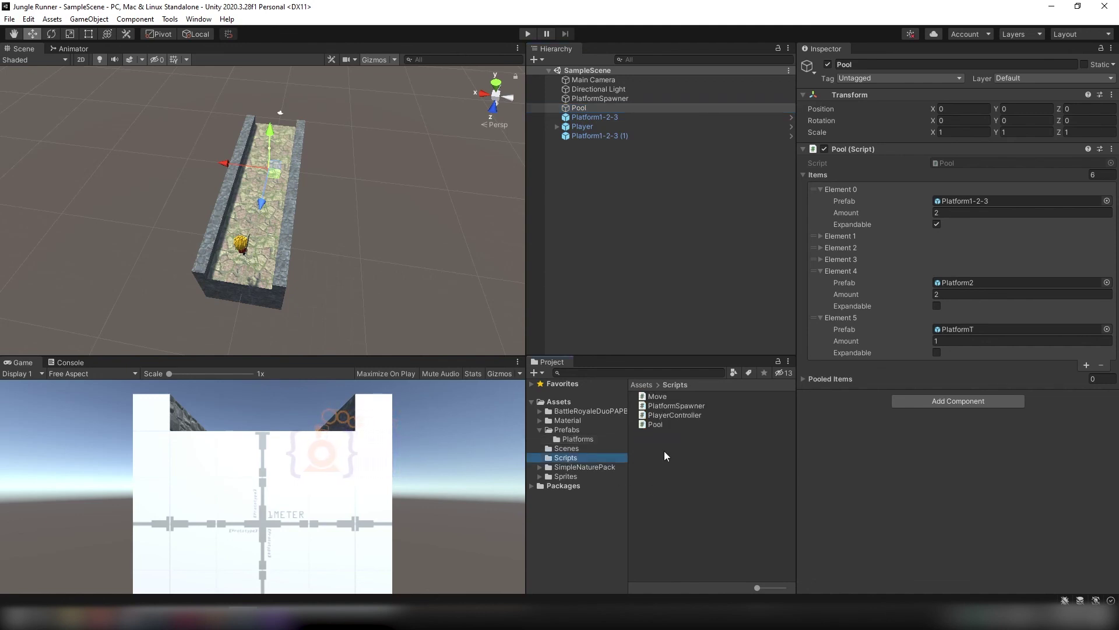
left_click(580, 440)
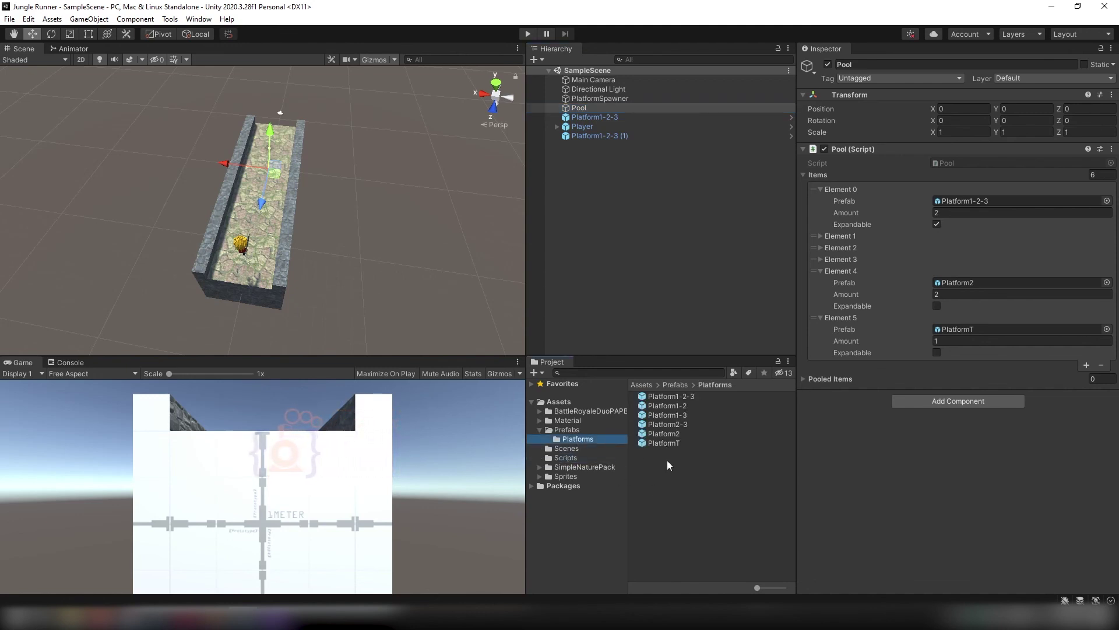